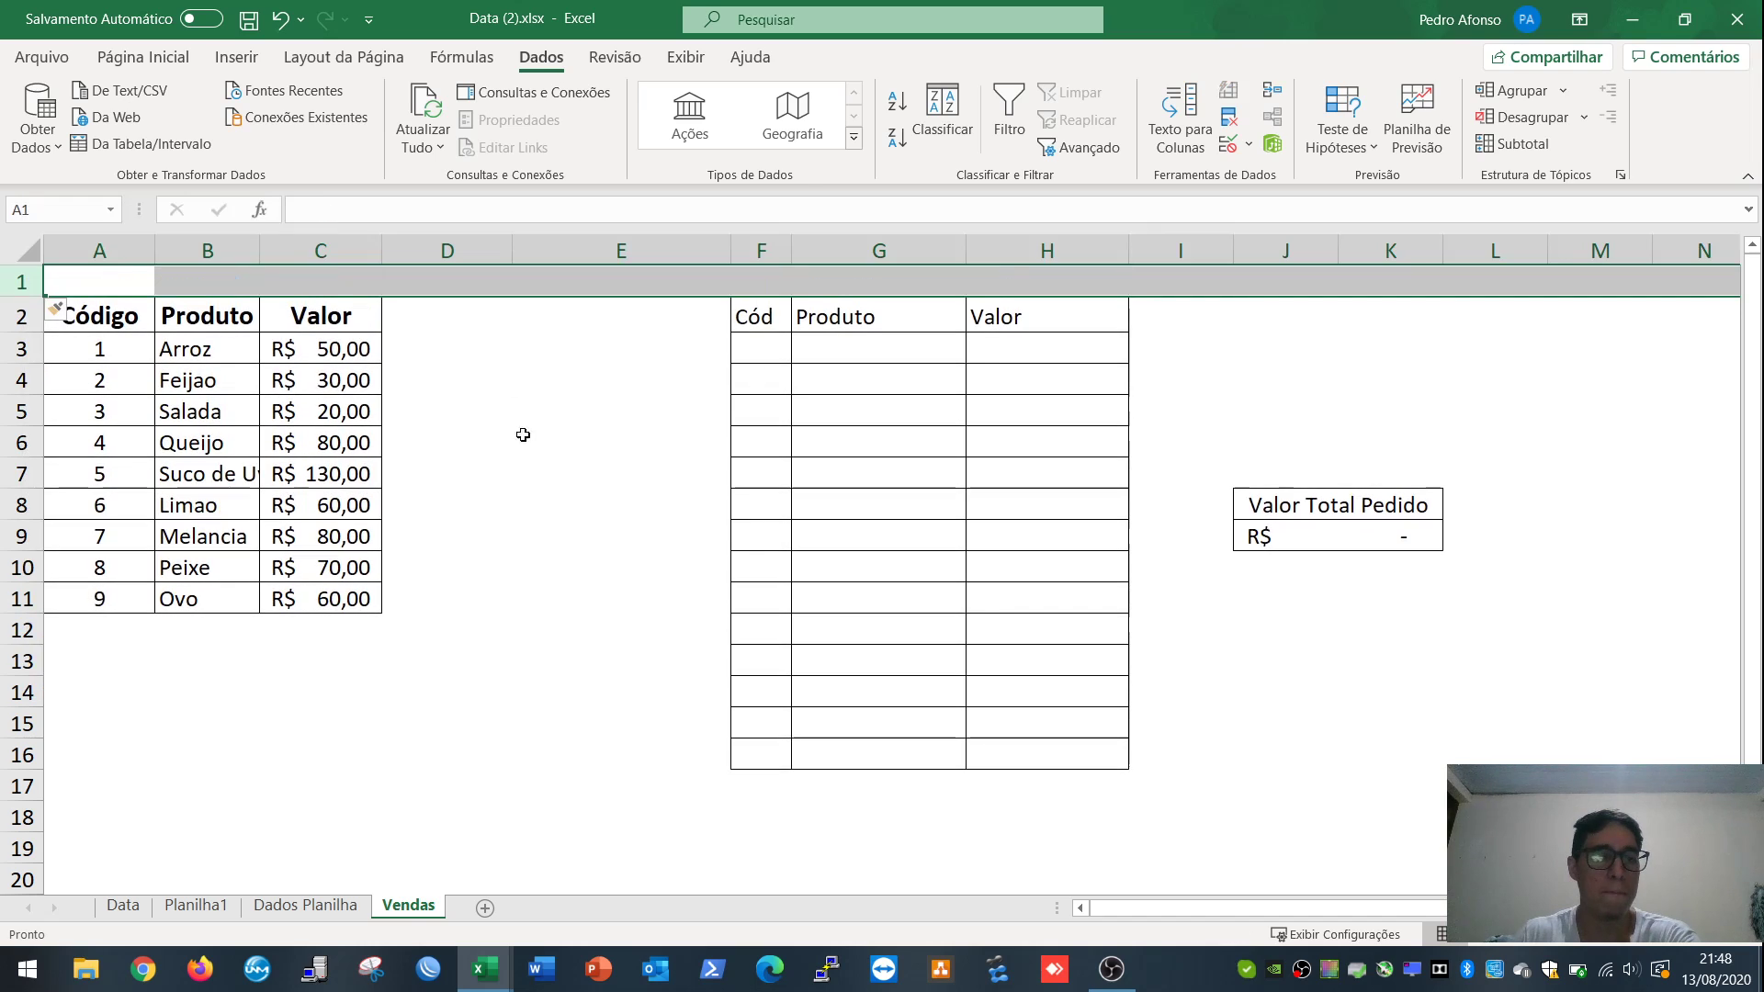
Step: Merge and center cells A1 to M1 above the tables and enter the title PROCV
drag(74, 283, 1608, 279)
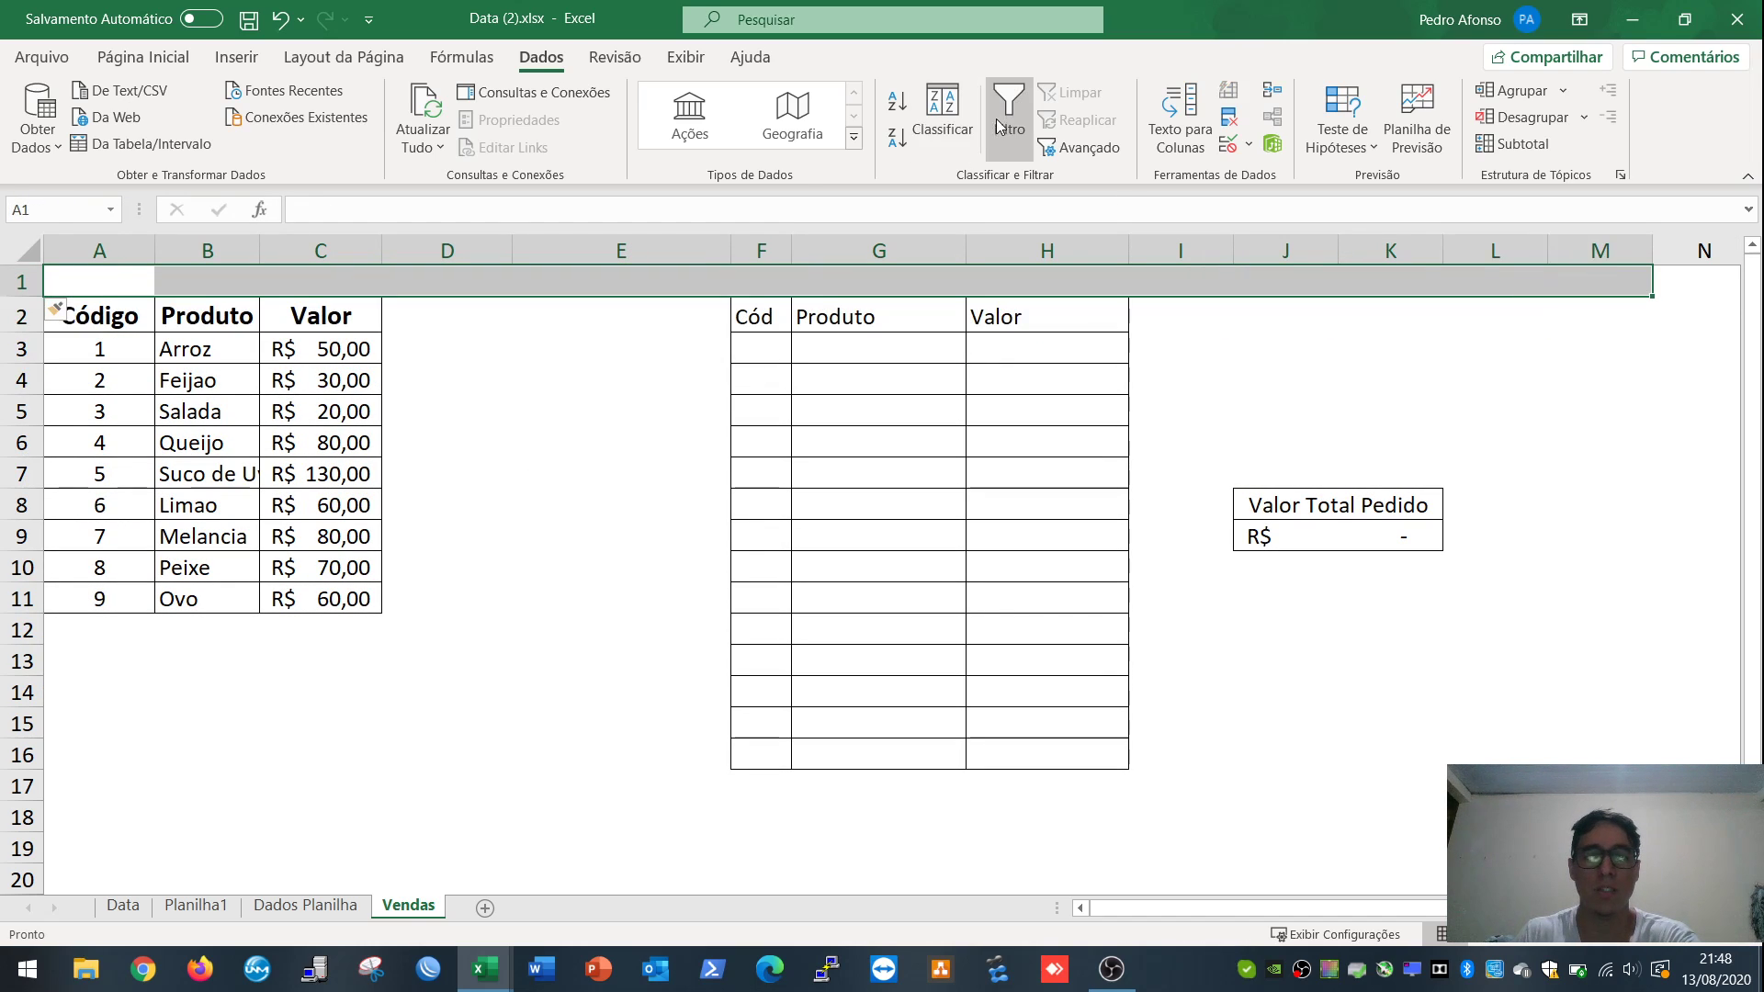
click(144, 57)
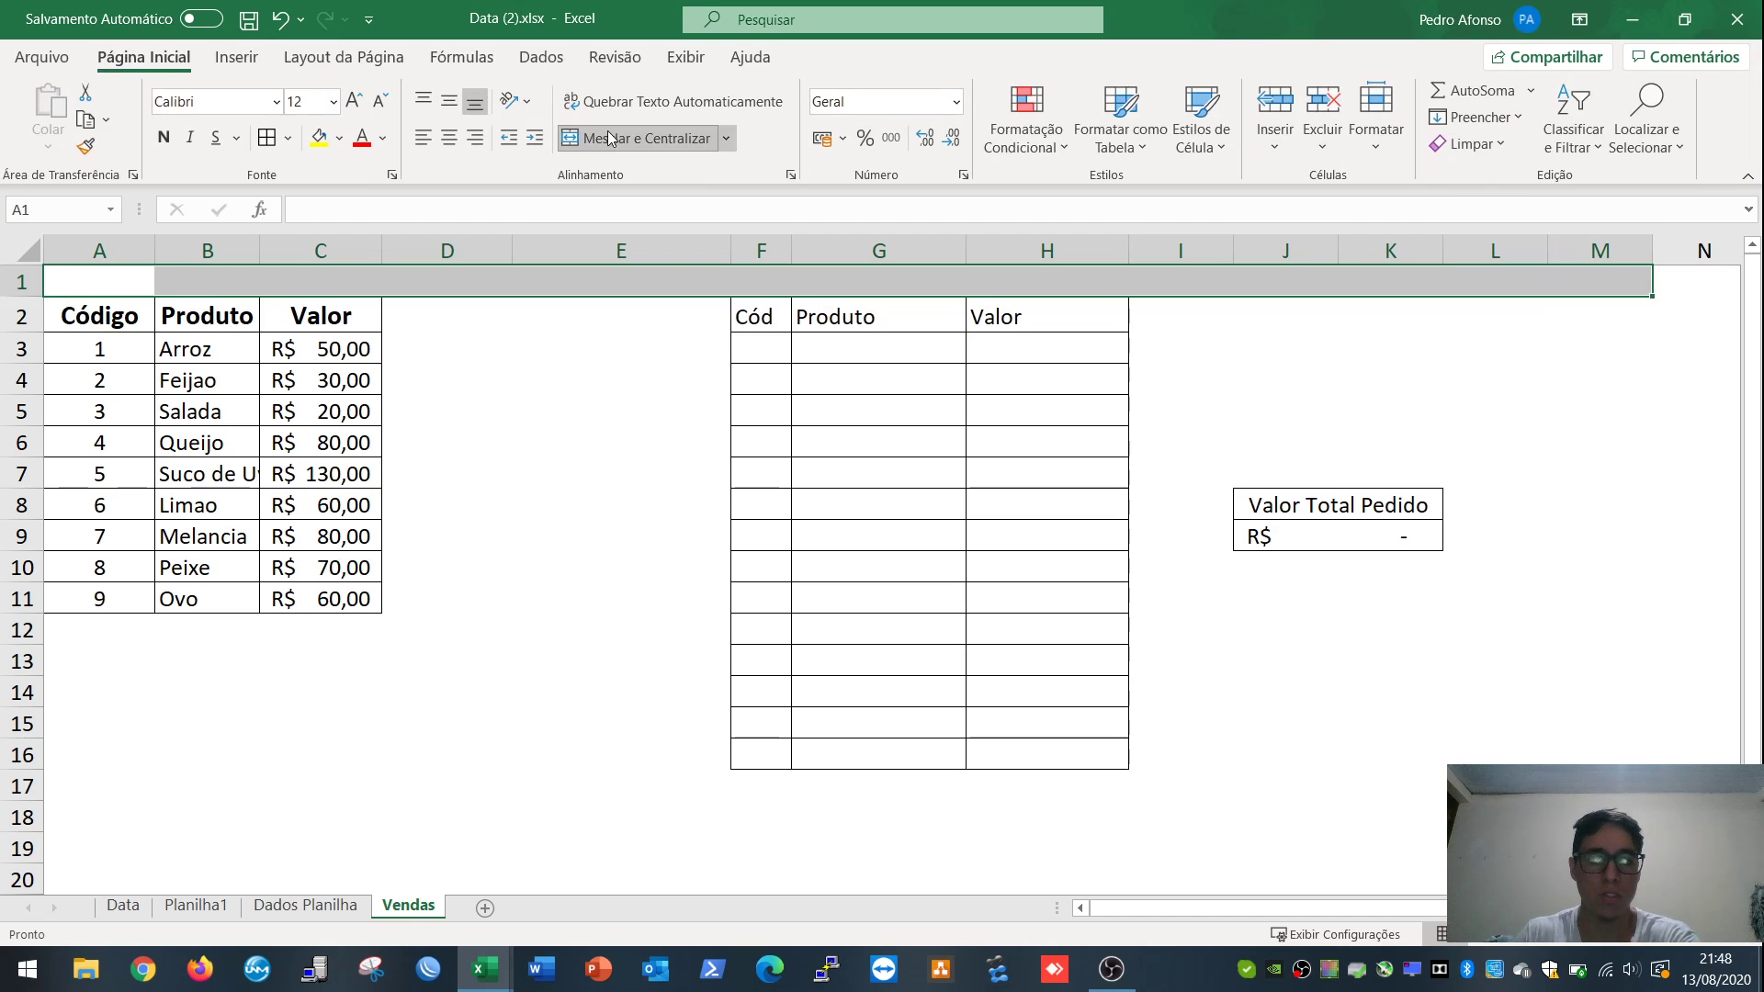
click(647, 138)
text(PROV)
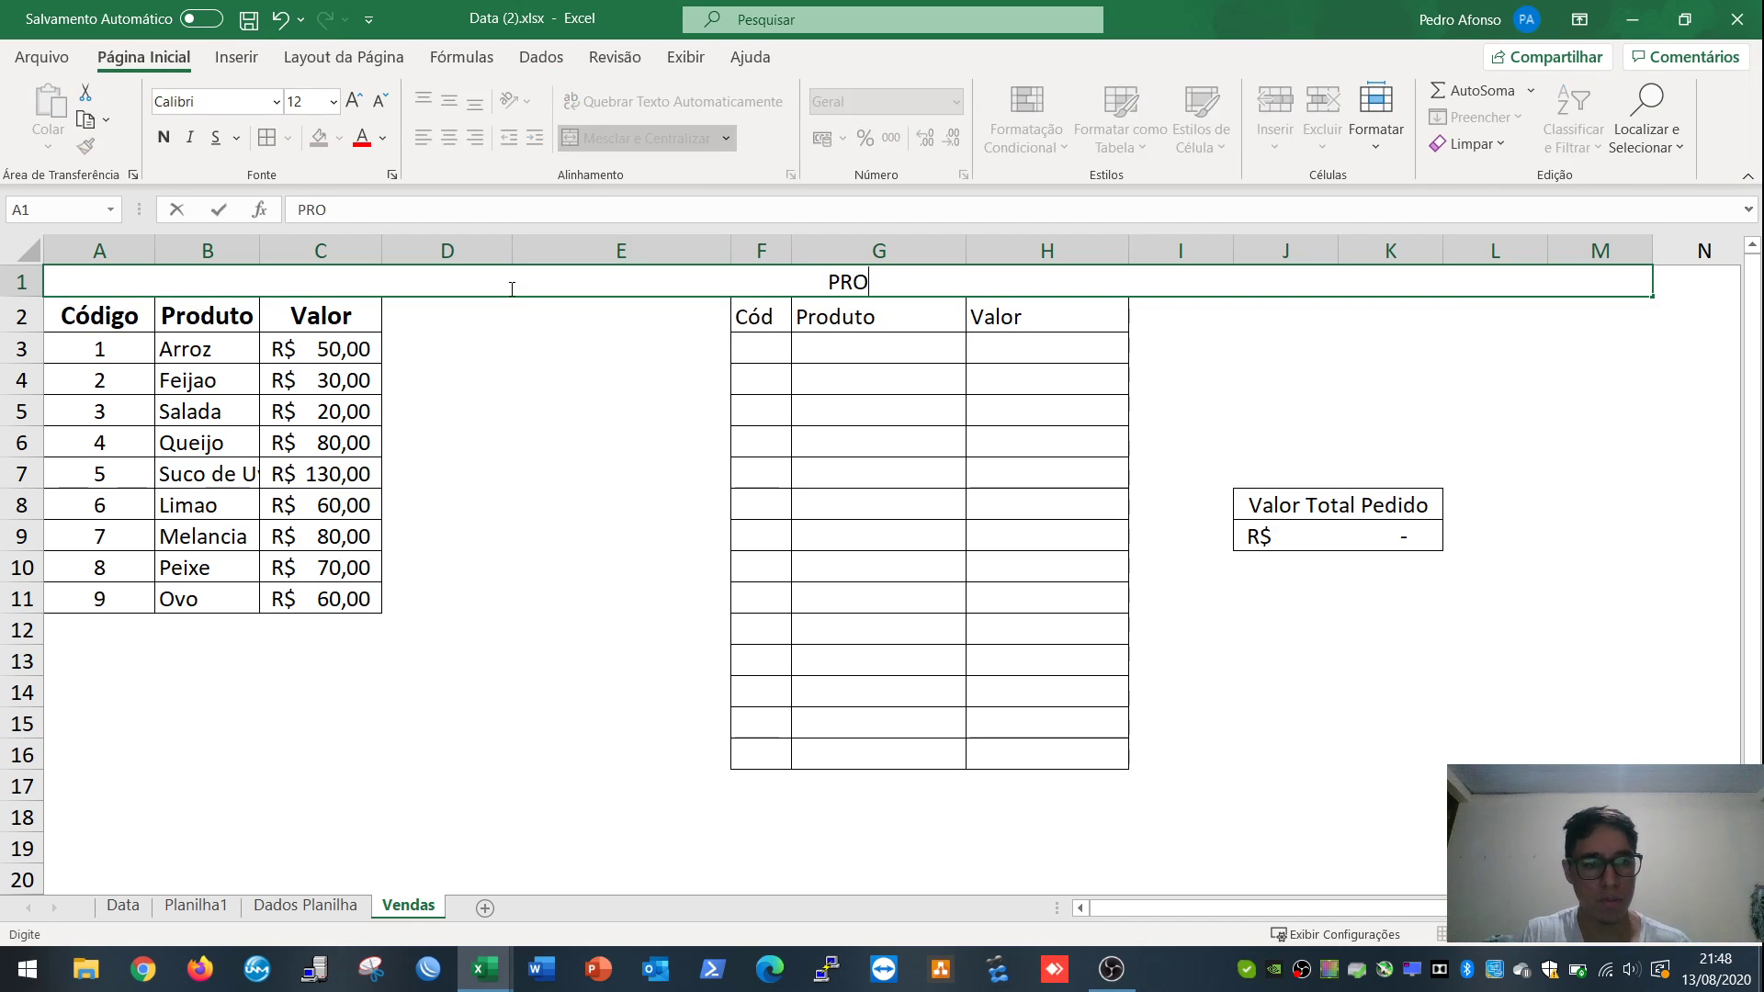
key(BackSpace)
text(CV)
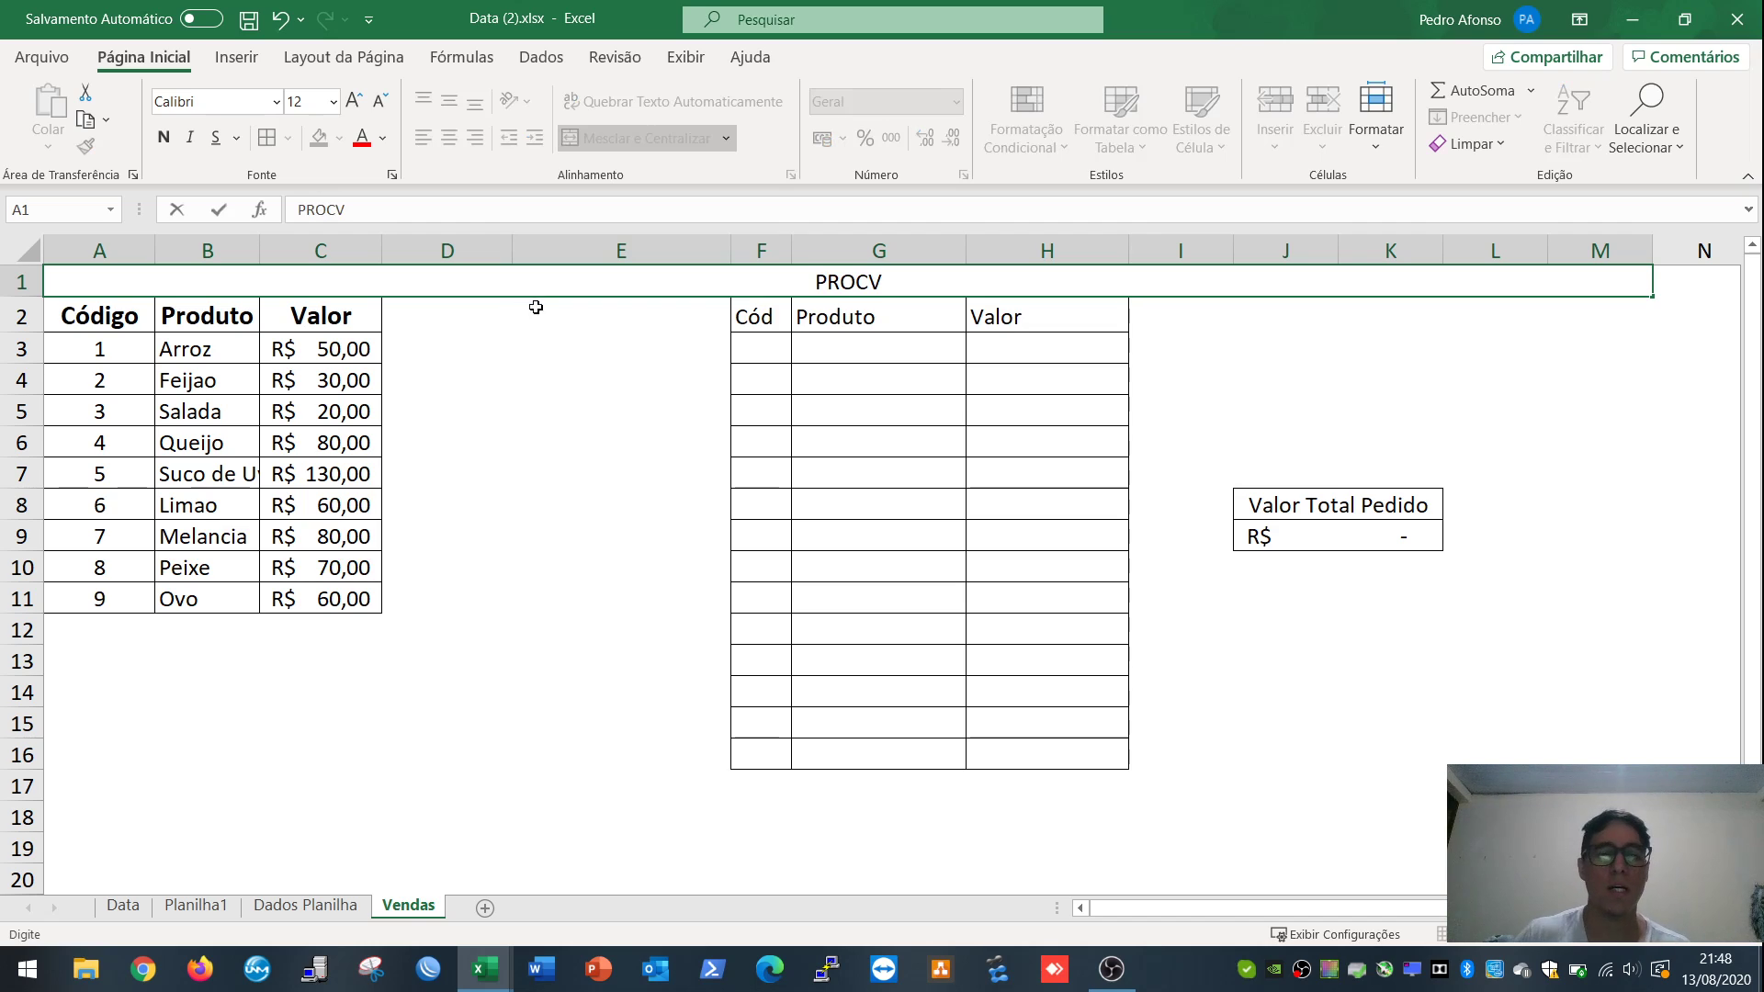
click(621, 472)
Step: Enlarge the font of the merged PROCV title to size 24
click(829, 282)
click(354, 101)
click(354, 101)
click(355, 101)
click(354, 101)
click(355, 101)
click(355, 101)
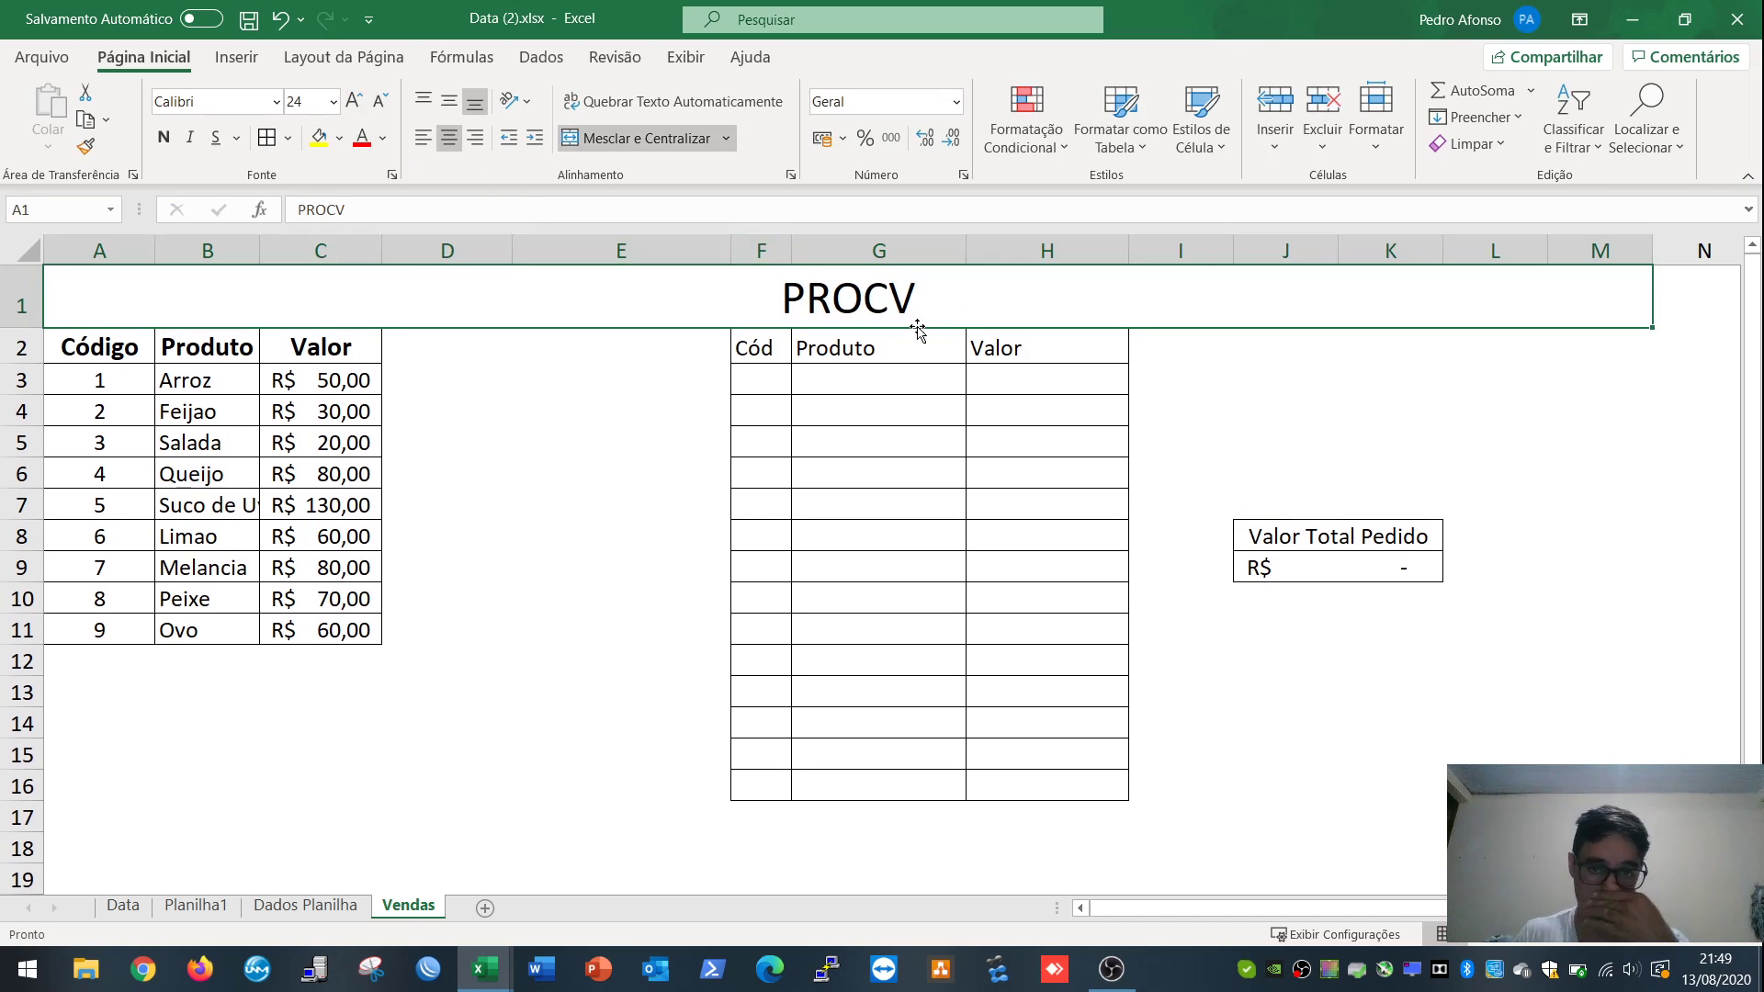
Step: Try the spellings PROC V and PROCH in the title cell, ending with PROCV
double_click(945, 287)
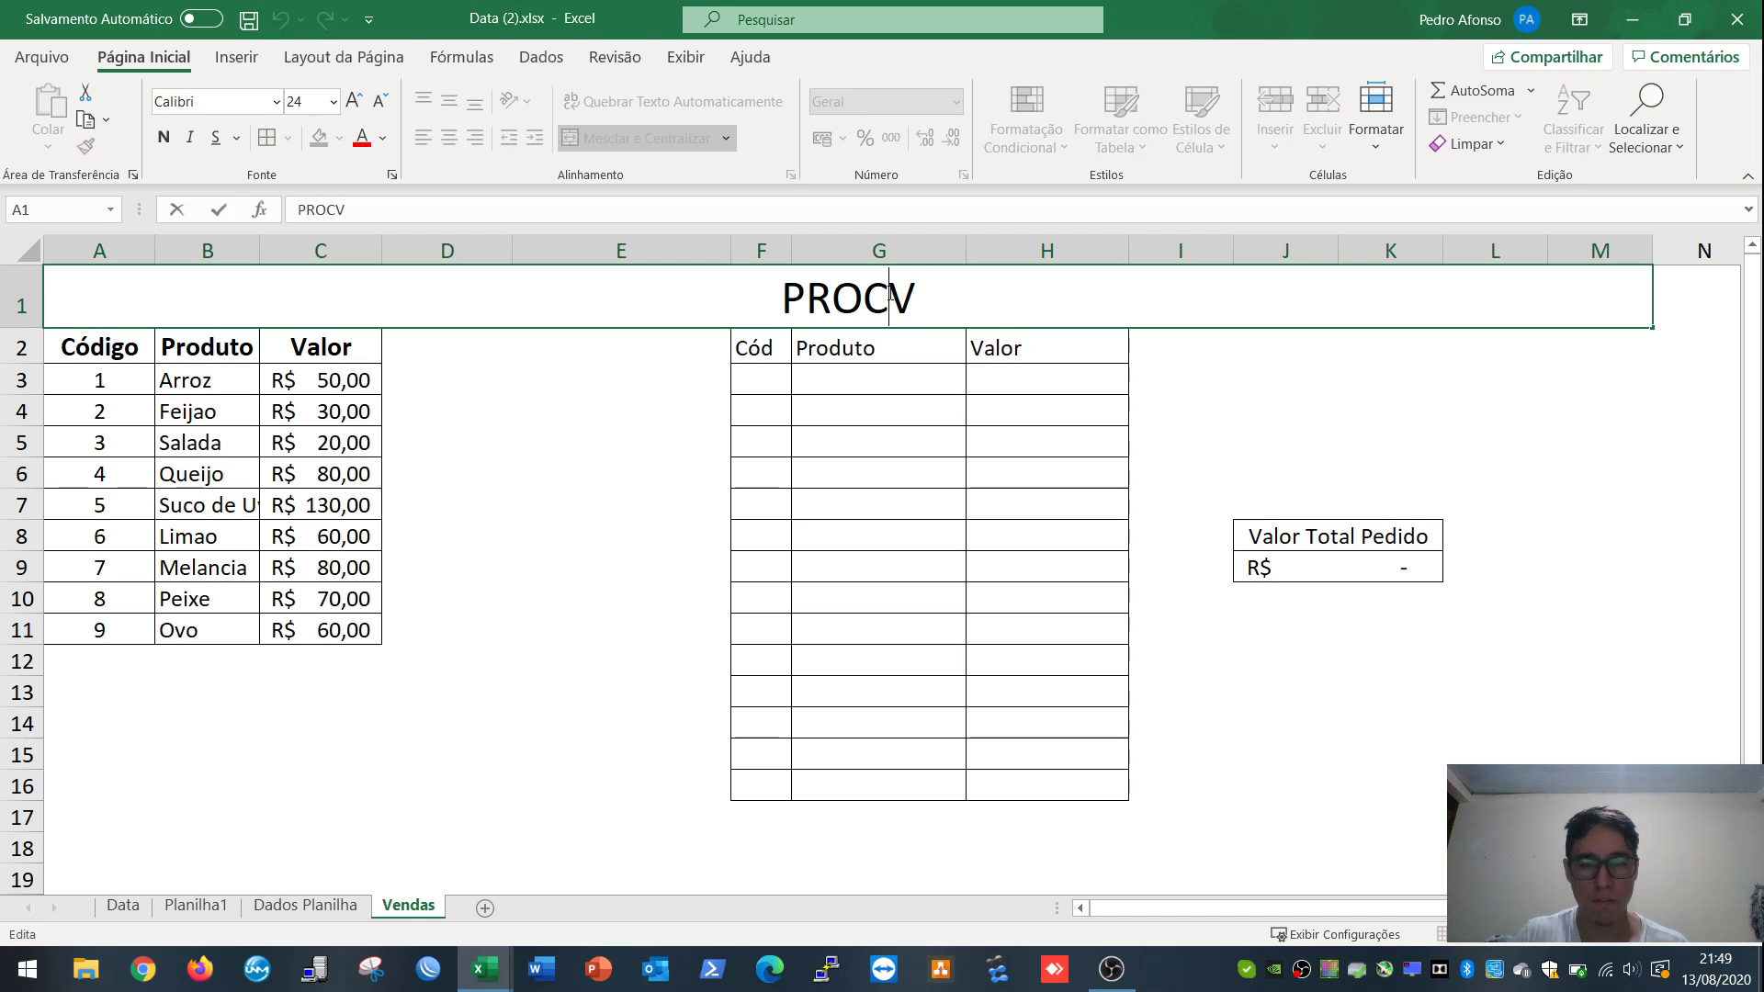
drag(882, 293, 774, 286)
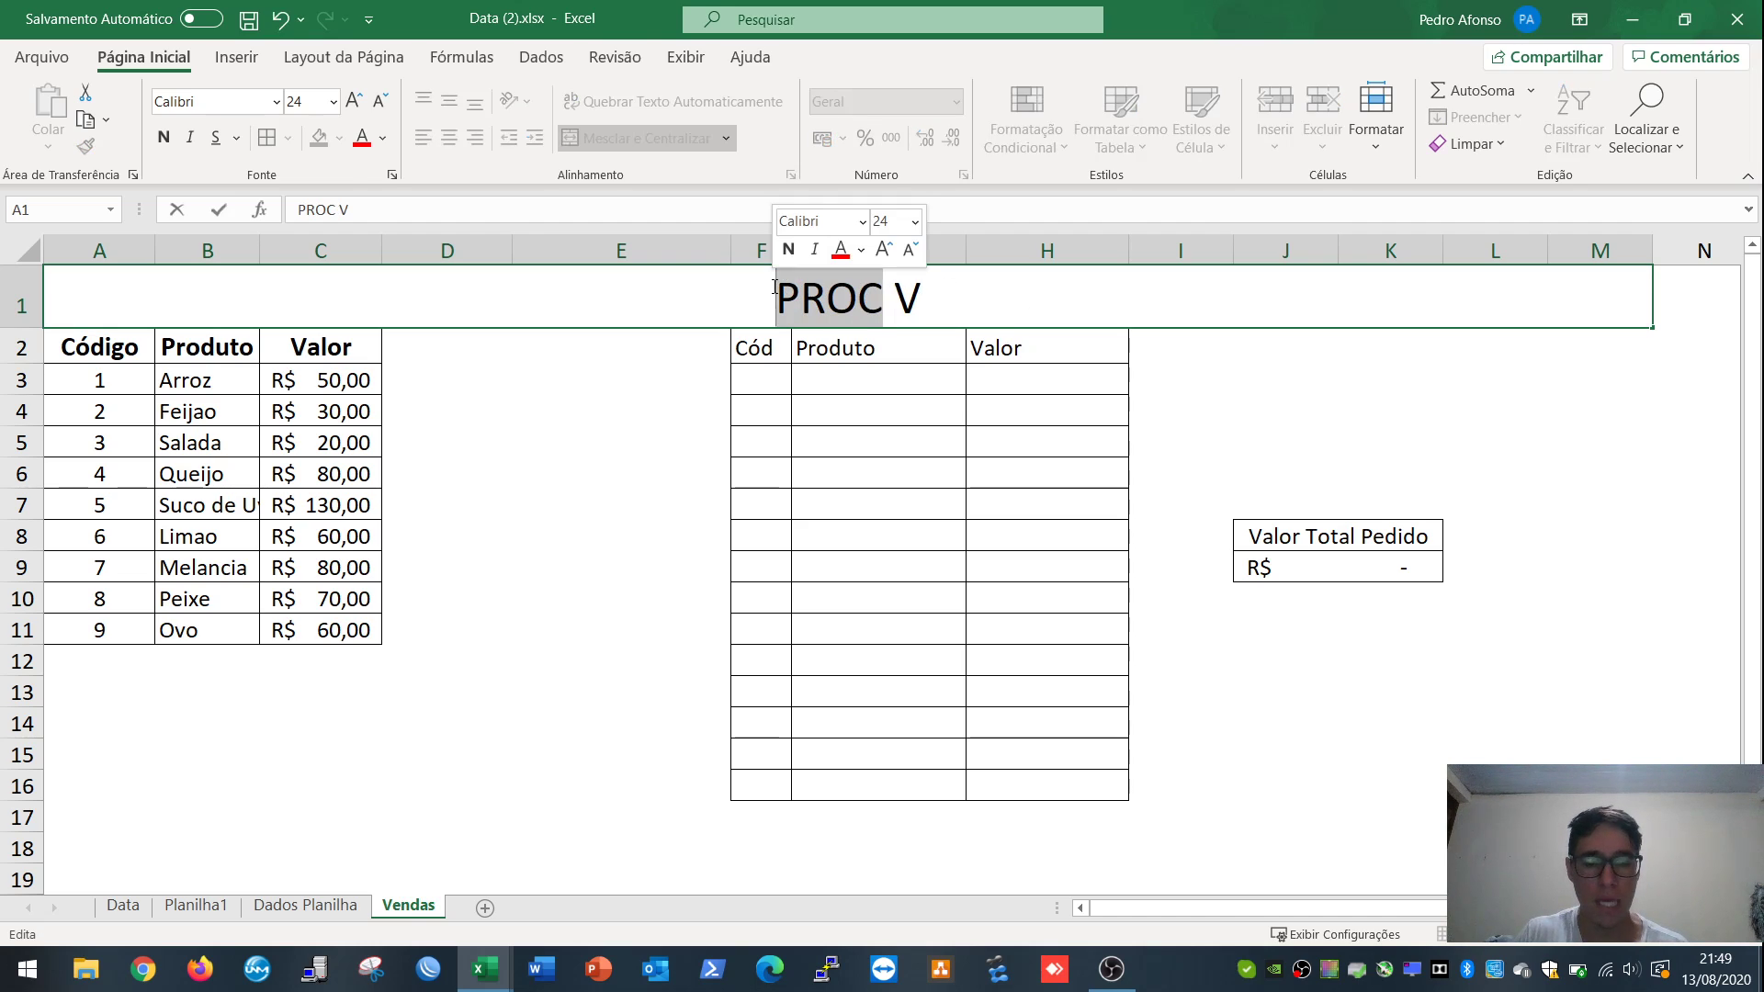
drag(884, 293, 775, 291)
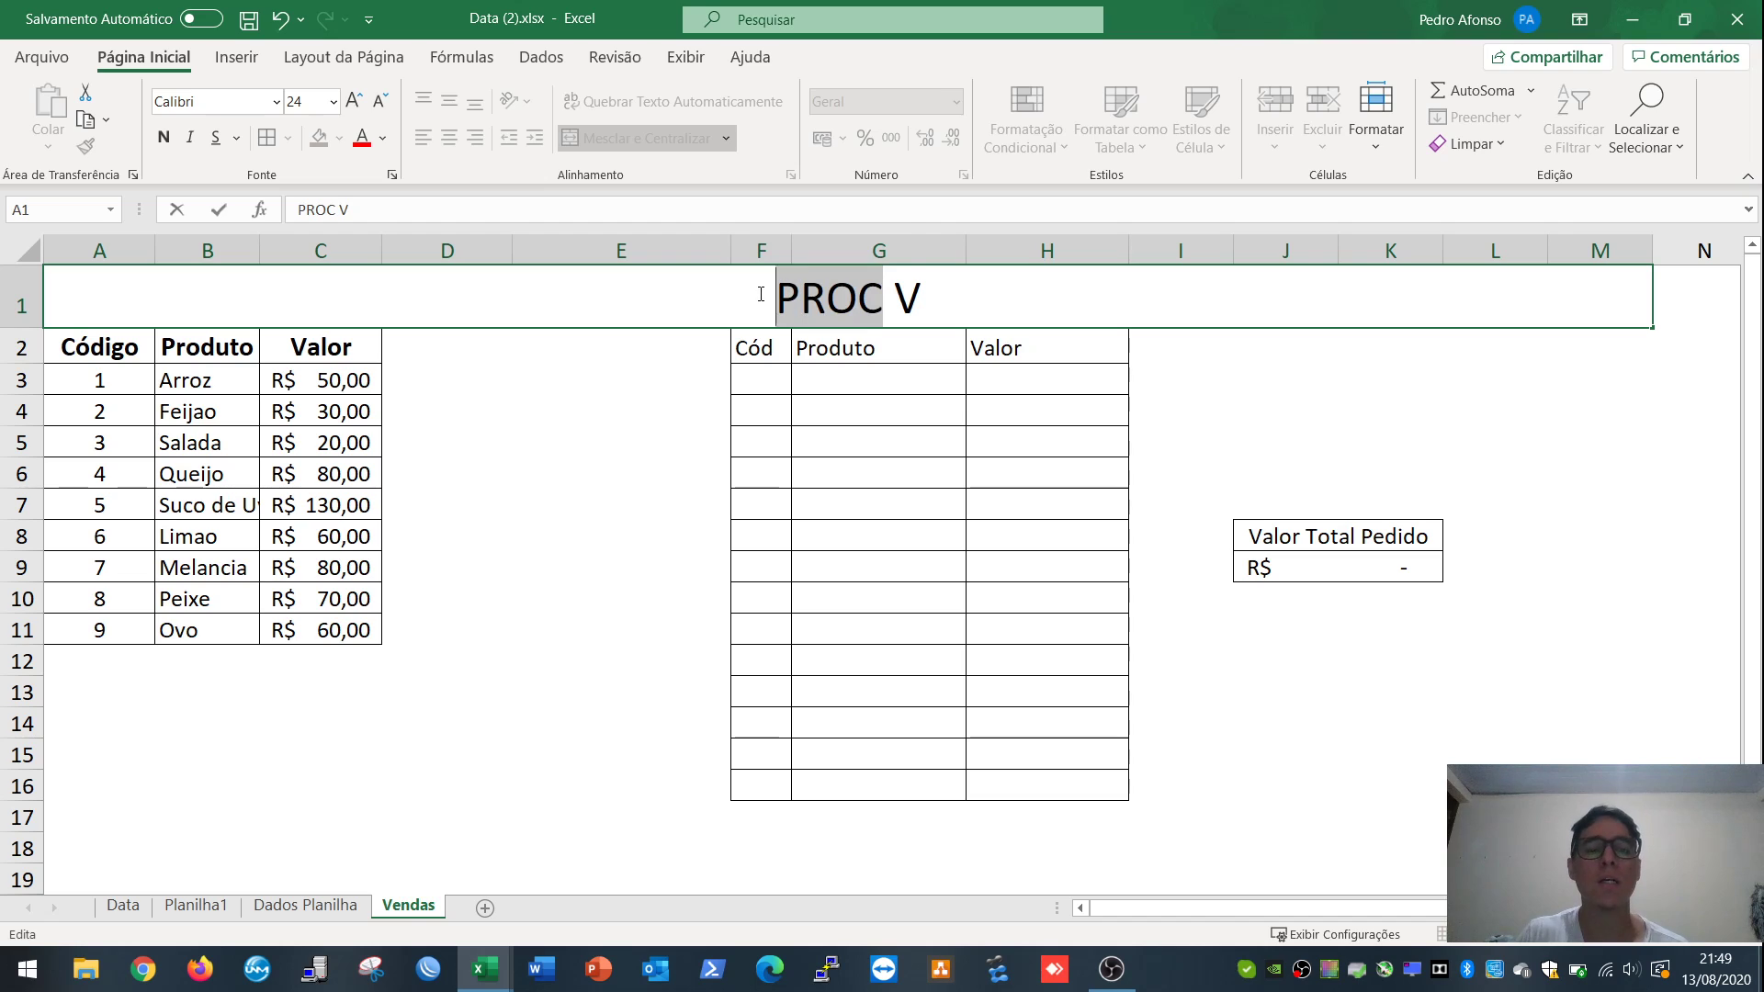
click(928, 295)
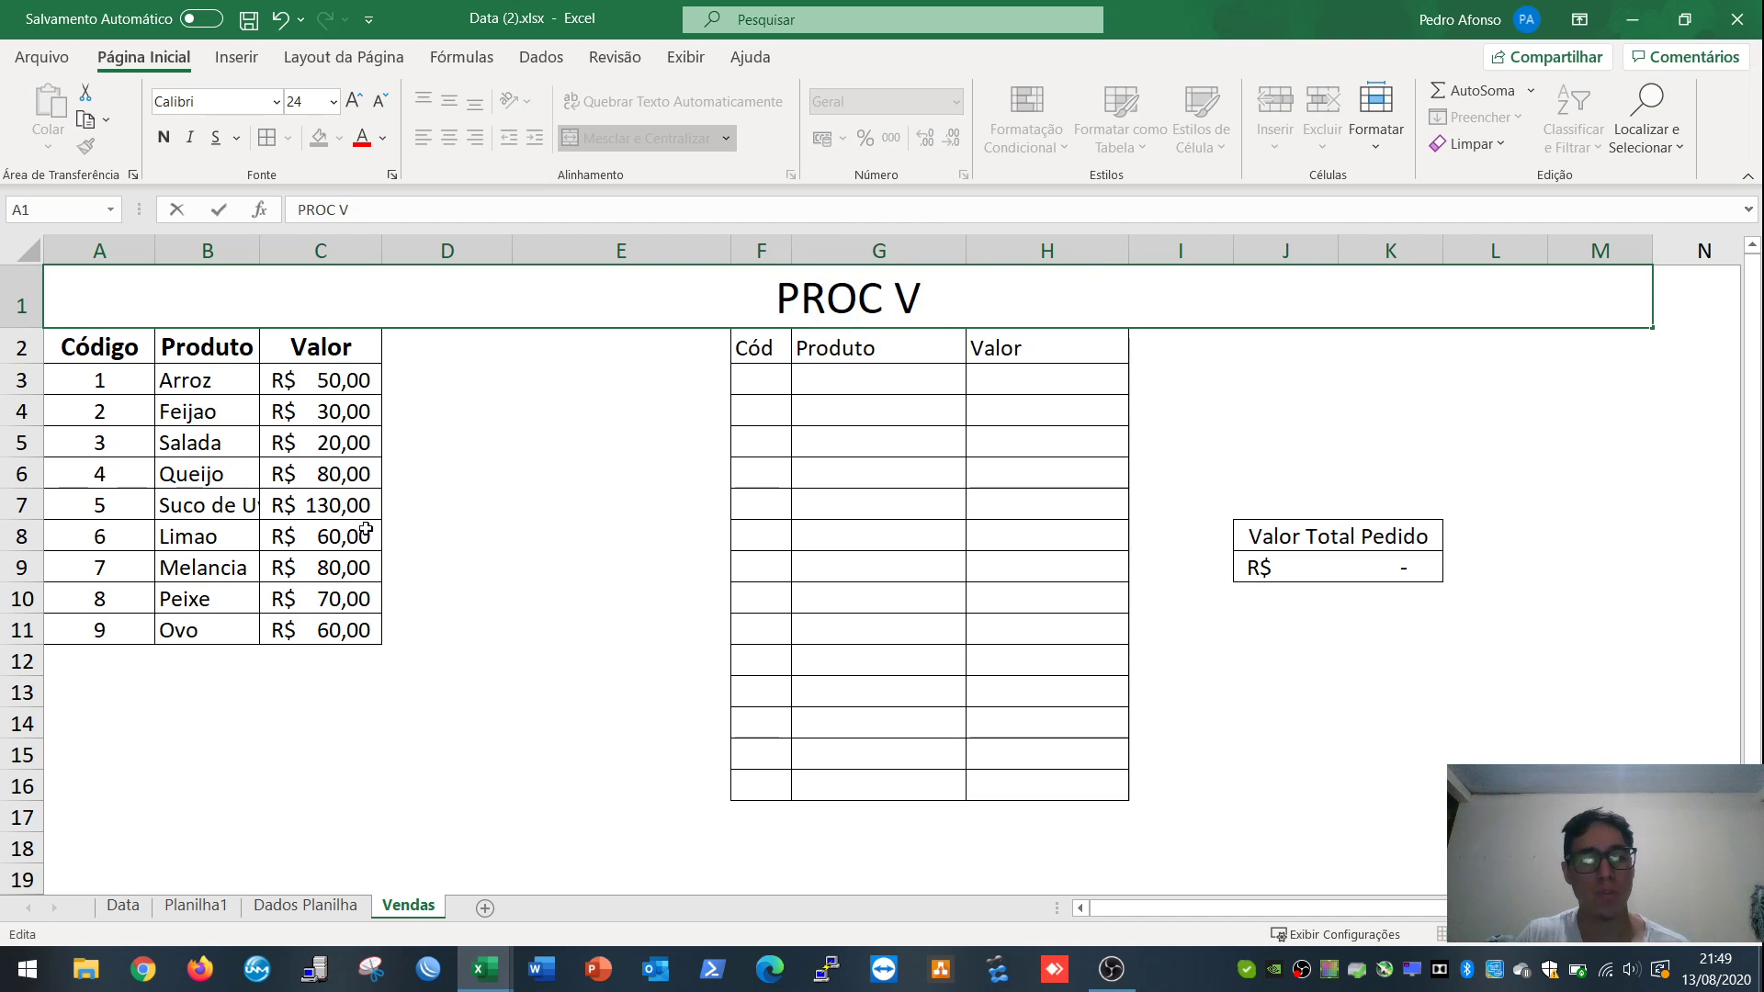
key(BackSpace)
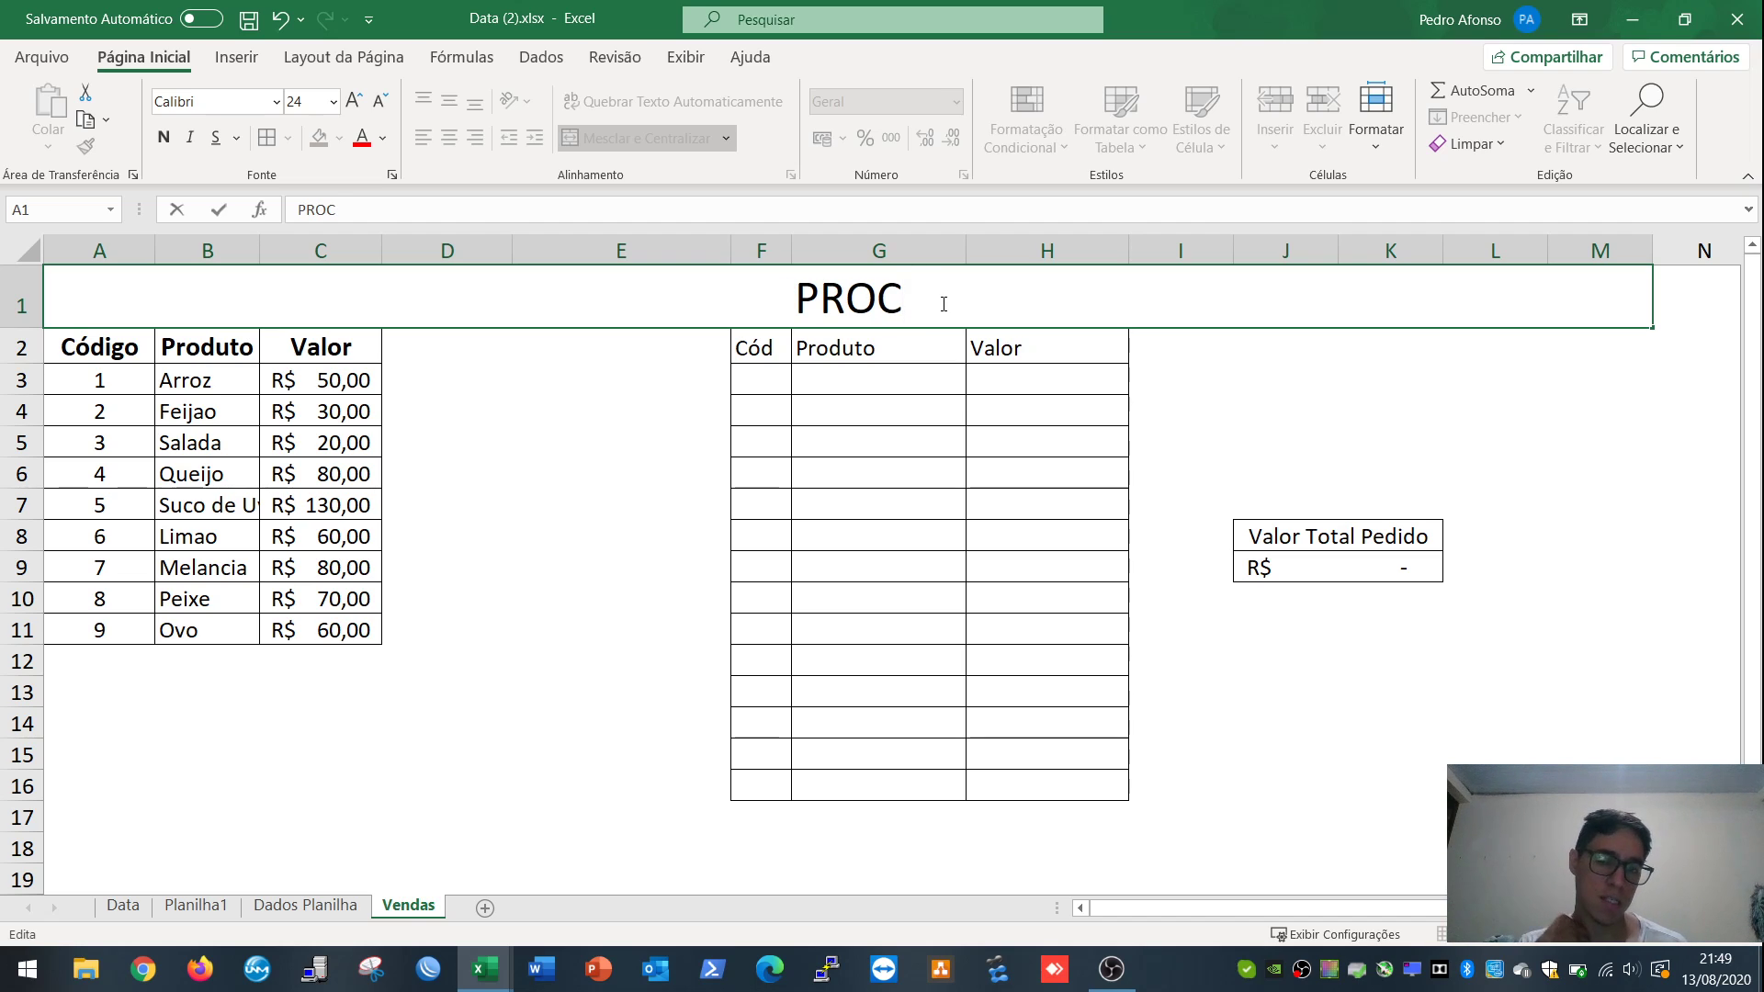
text(V)
key(BackSpace)
text(H)
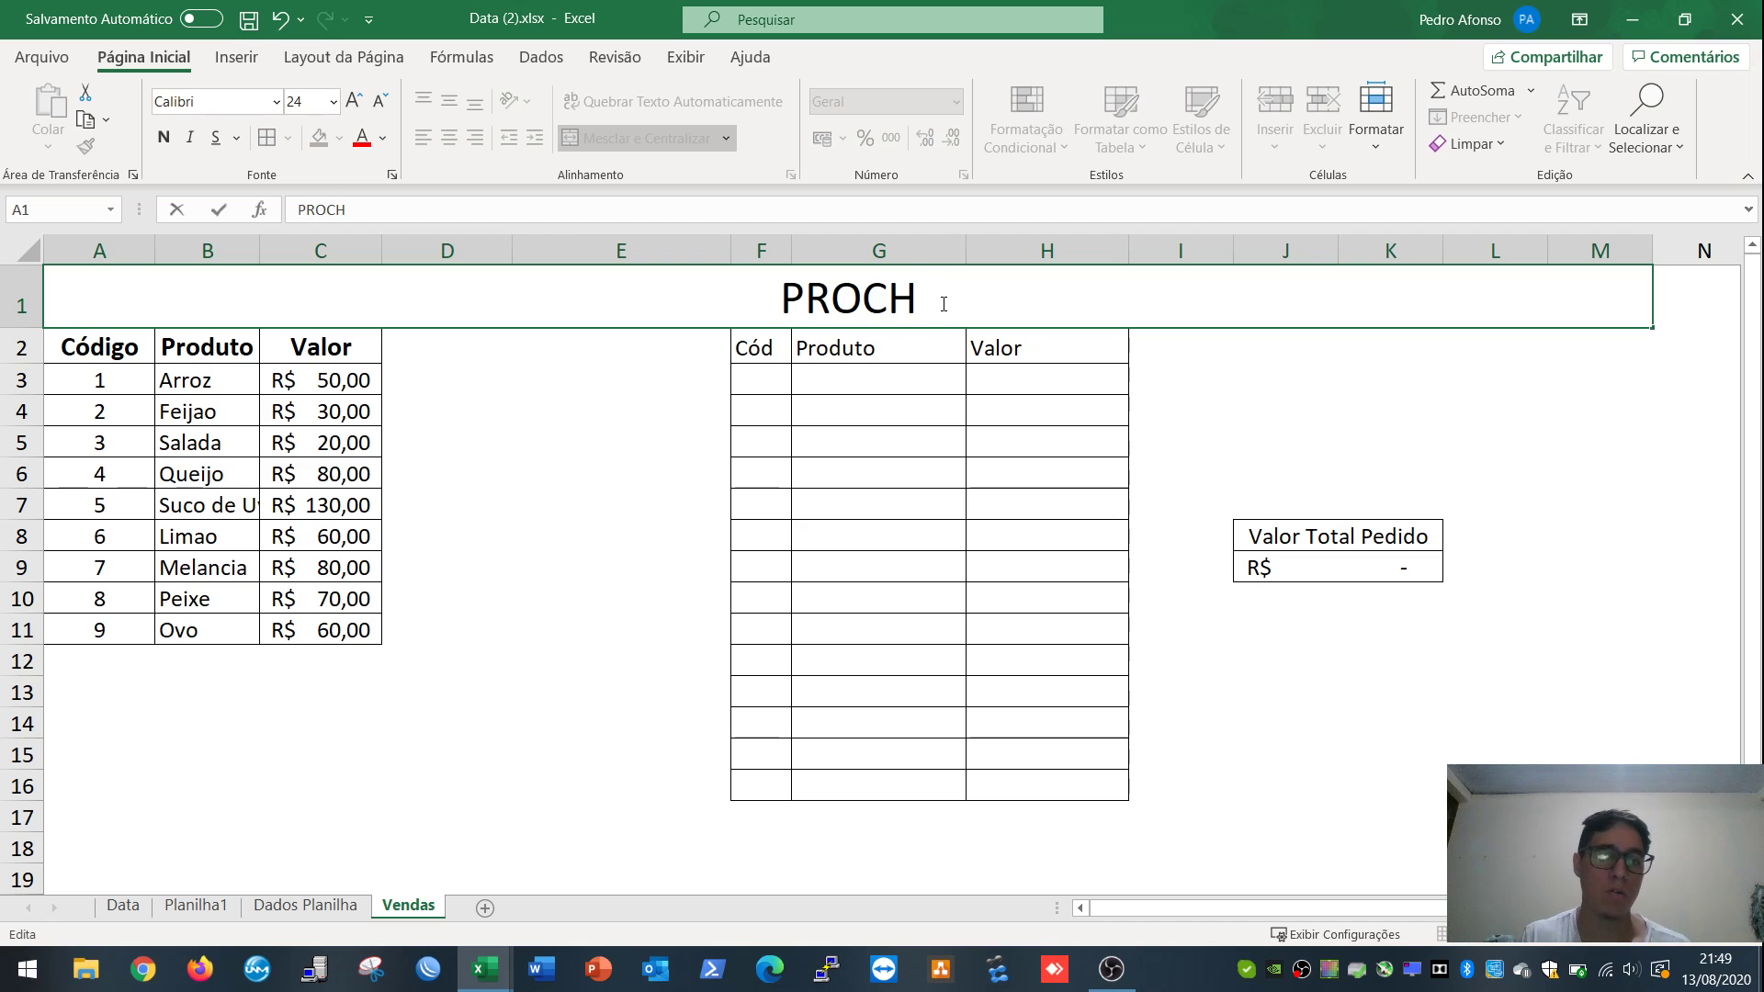
key(BackSpace)
text(V)
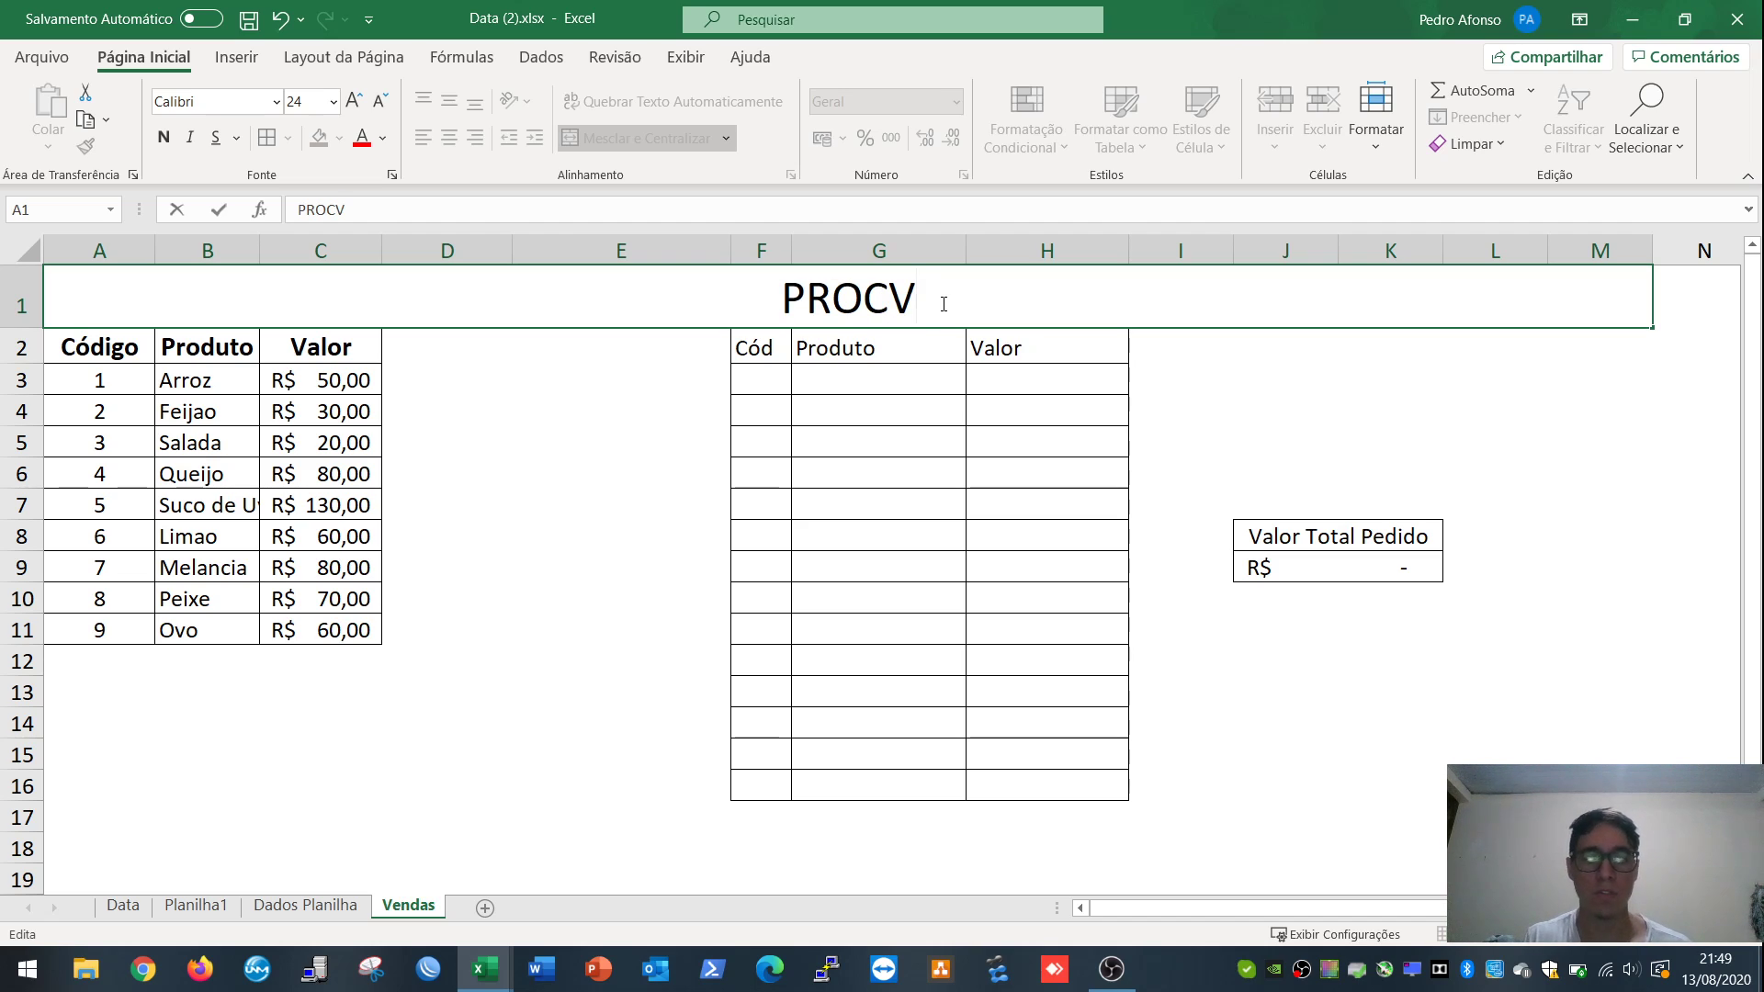
key(Return)
click(942, 303)
click(601, 434)
click(765, 303)
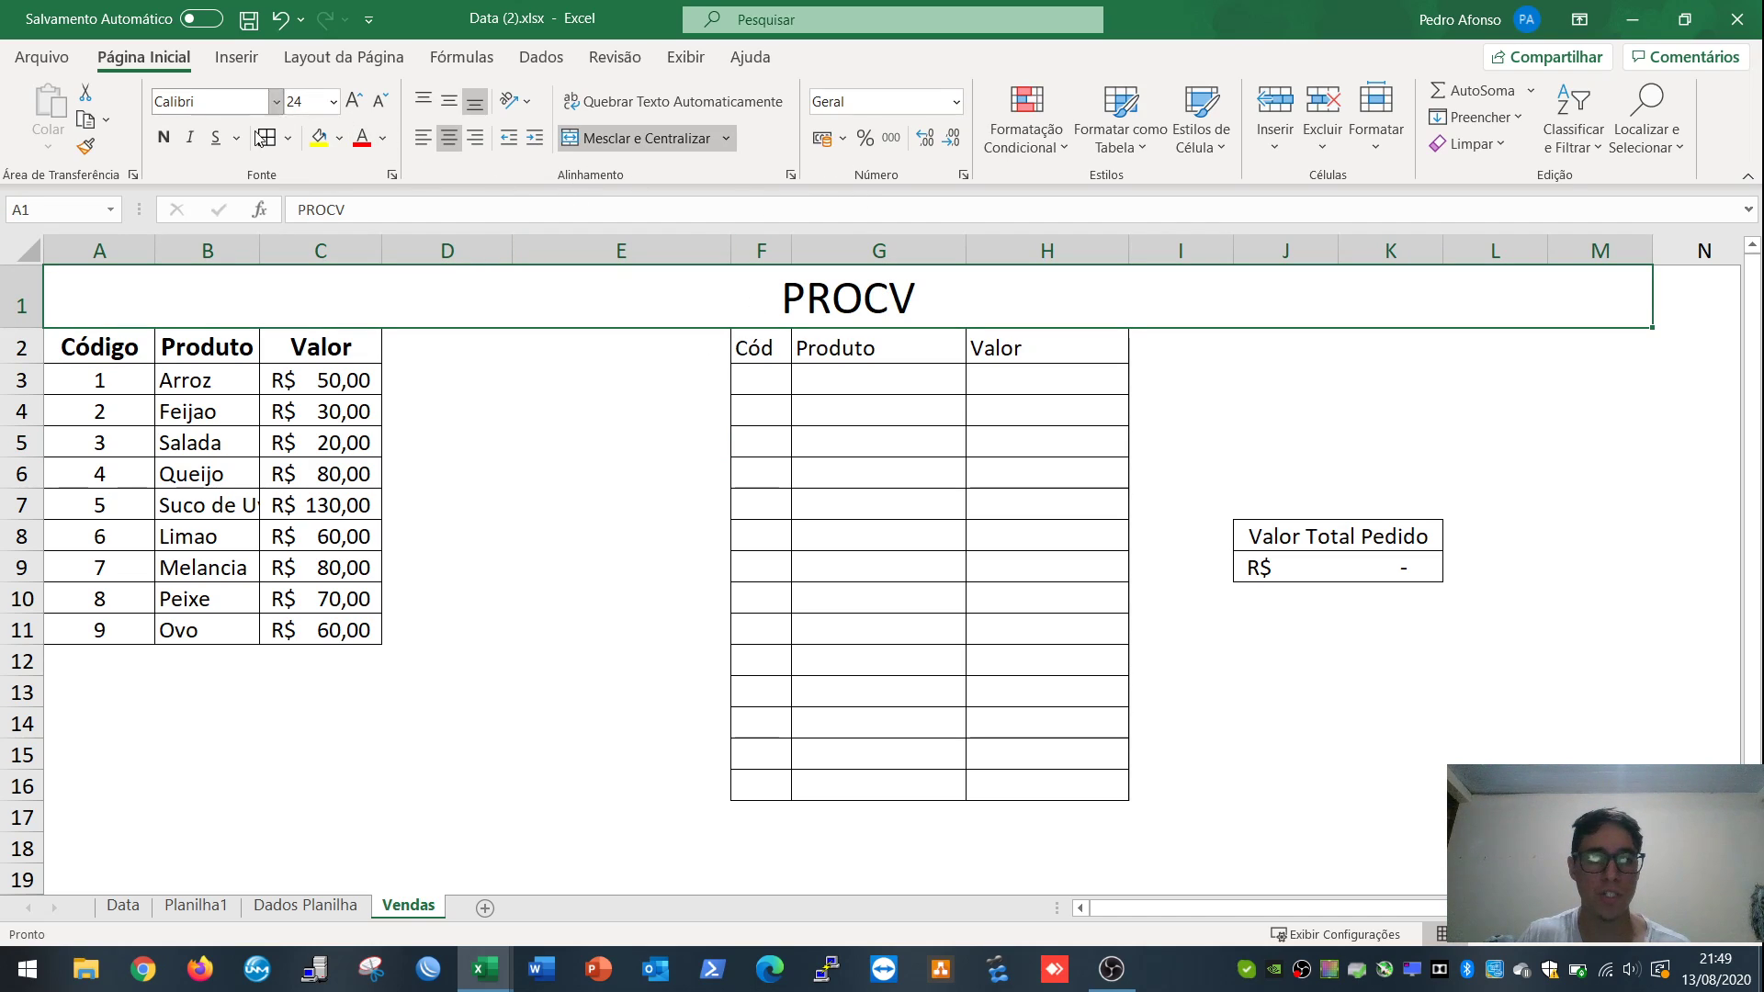
click(618, 469)
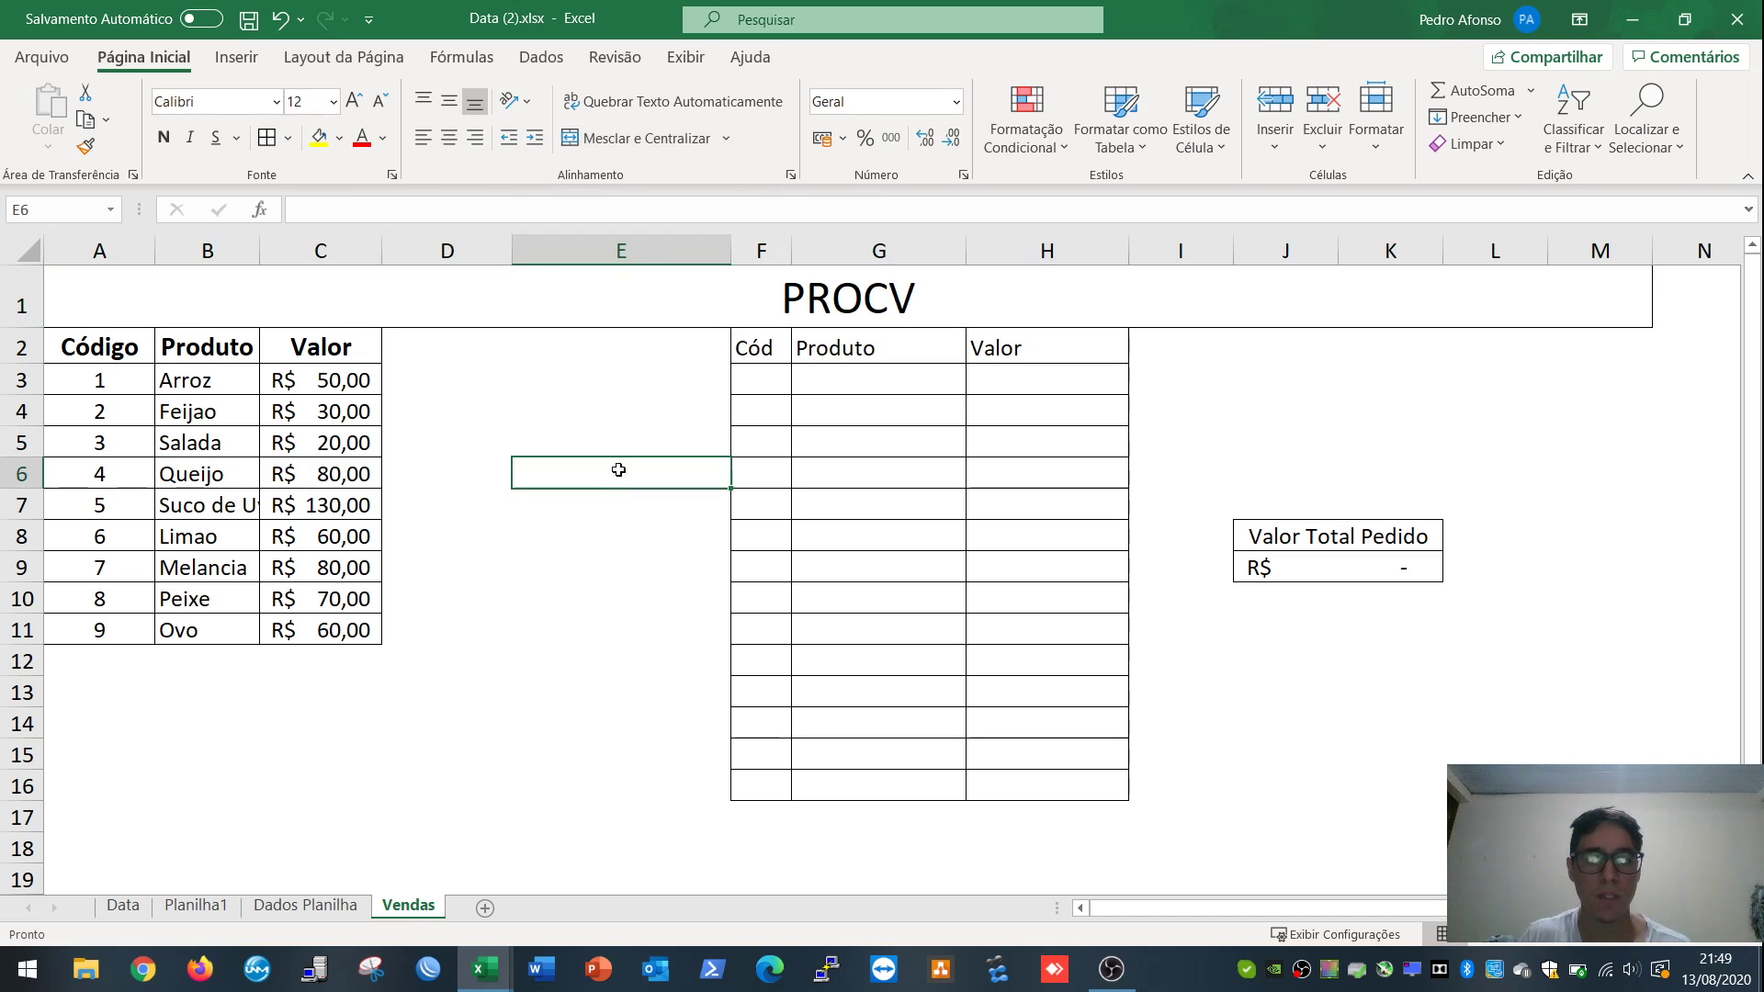
click(847, 292)
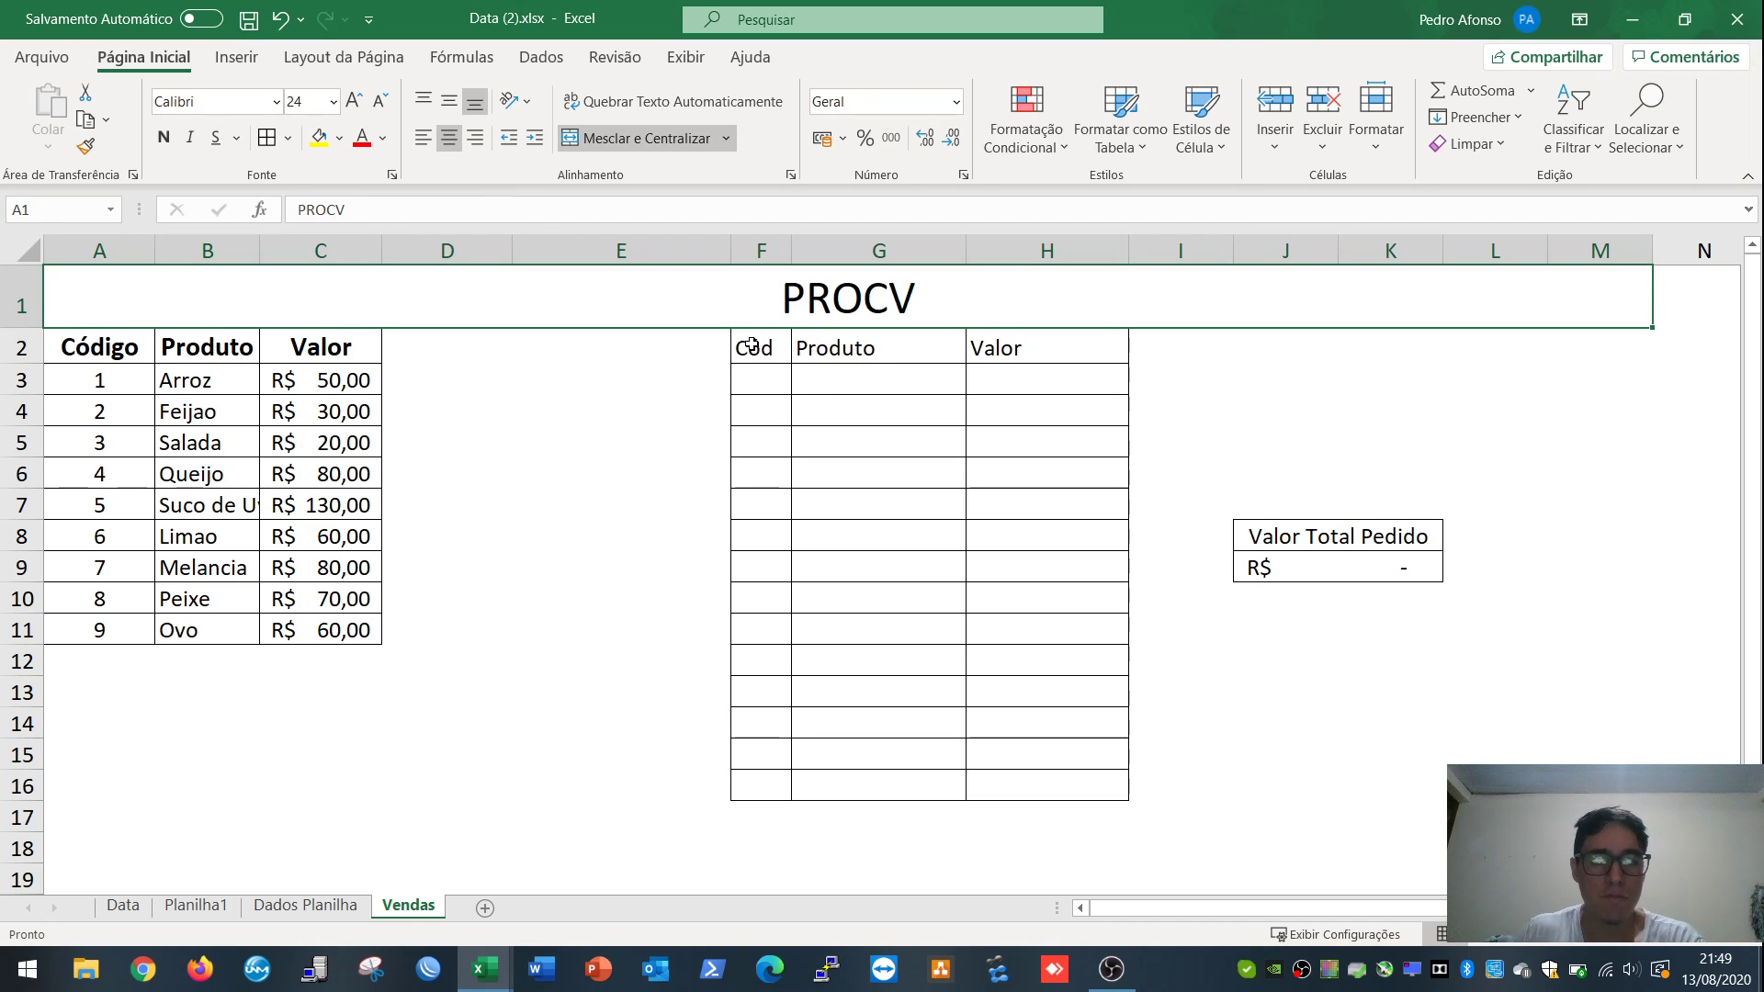
Step: Make the Cód, Produto and Valor headers of the order table in F2:H2 bold
drag(749, 346, 988, 349)
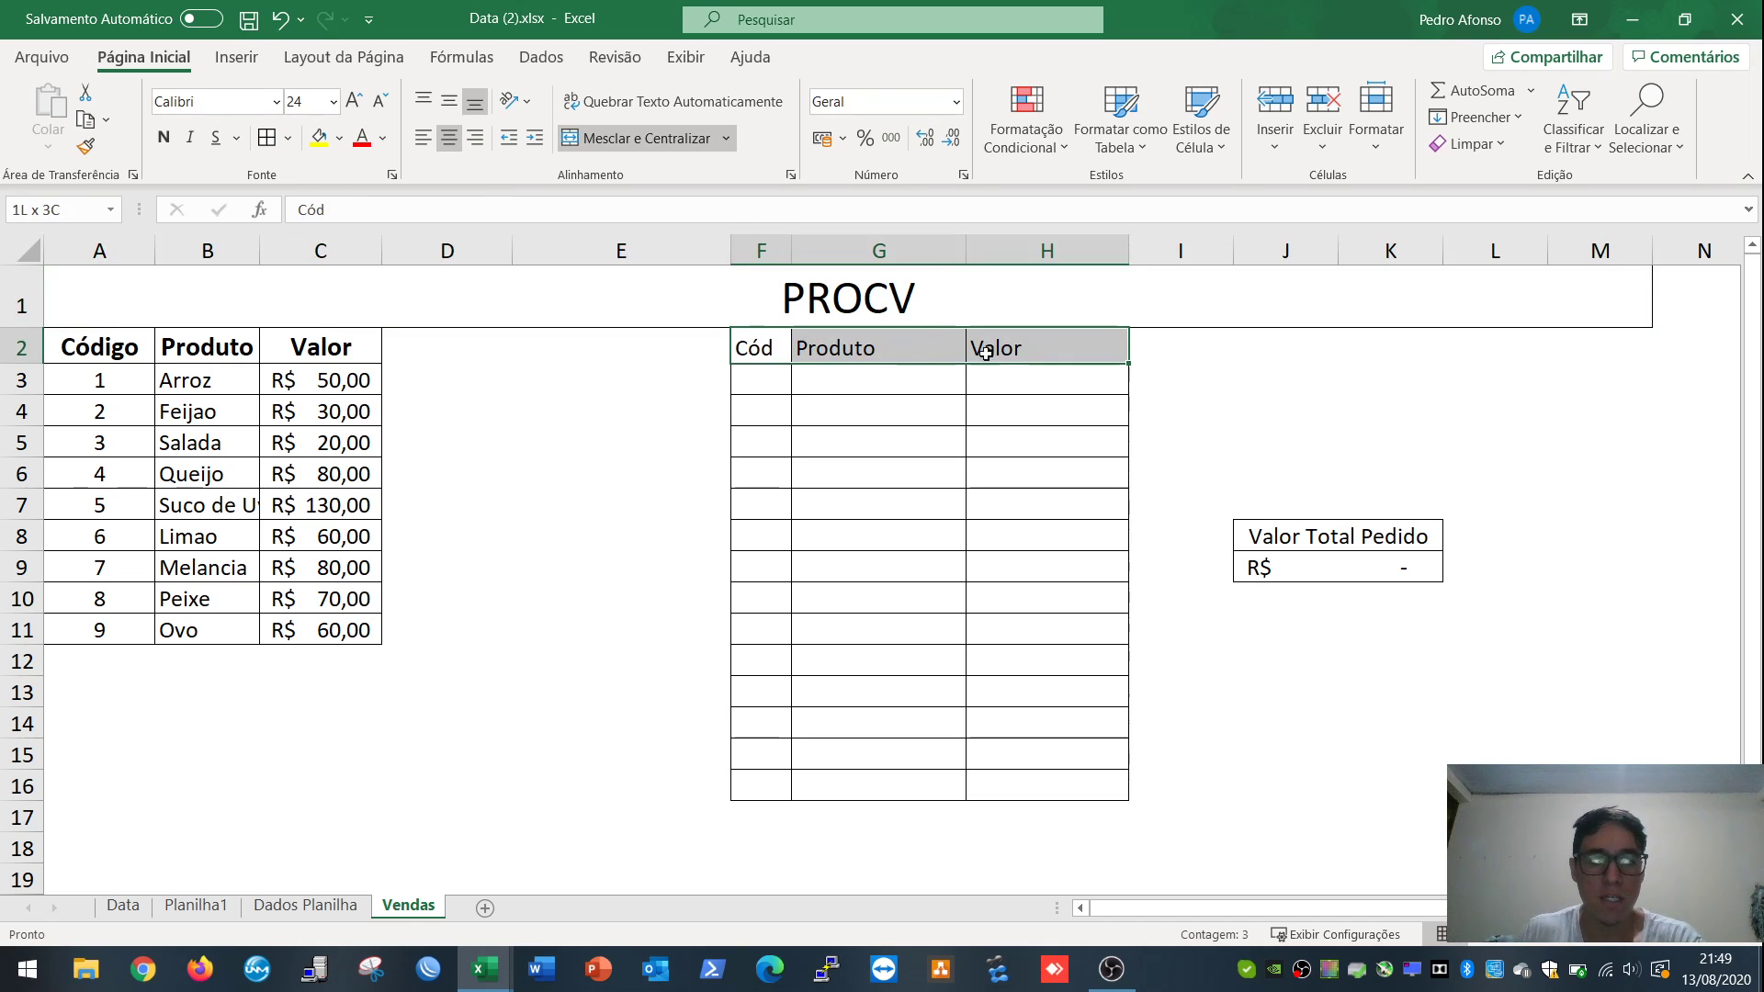
click(163, 137)
click(551, 493)
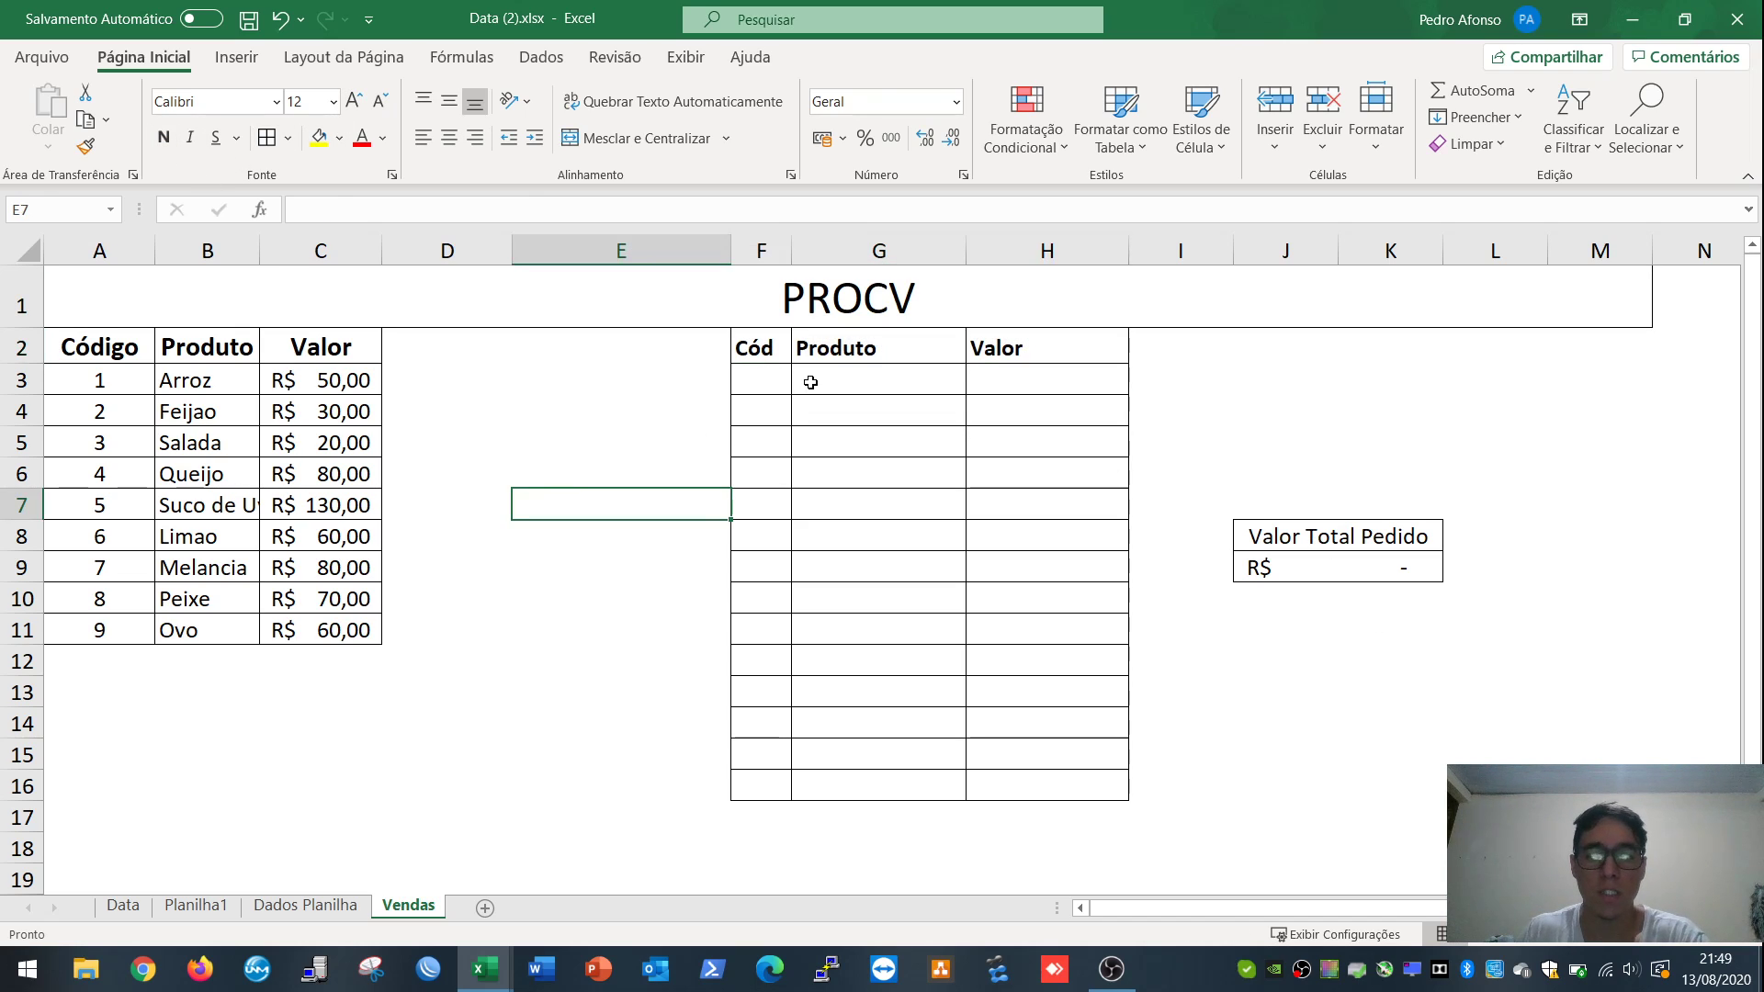
Step: Examine the product table in A2:C11 and the empty order table in F2:H16
click(594, 662)
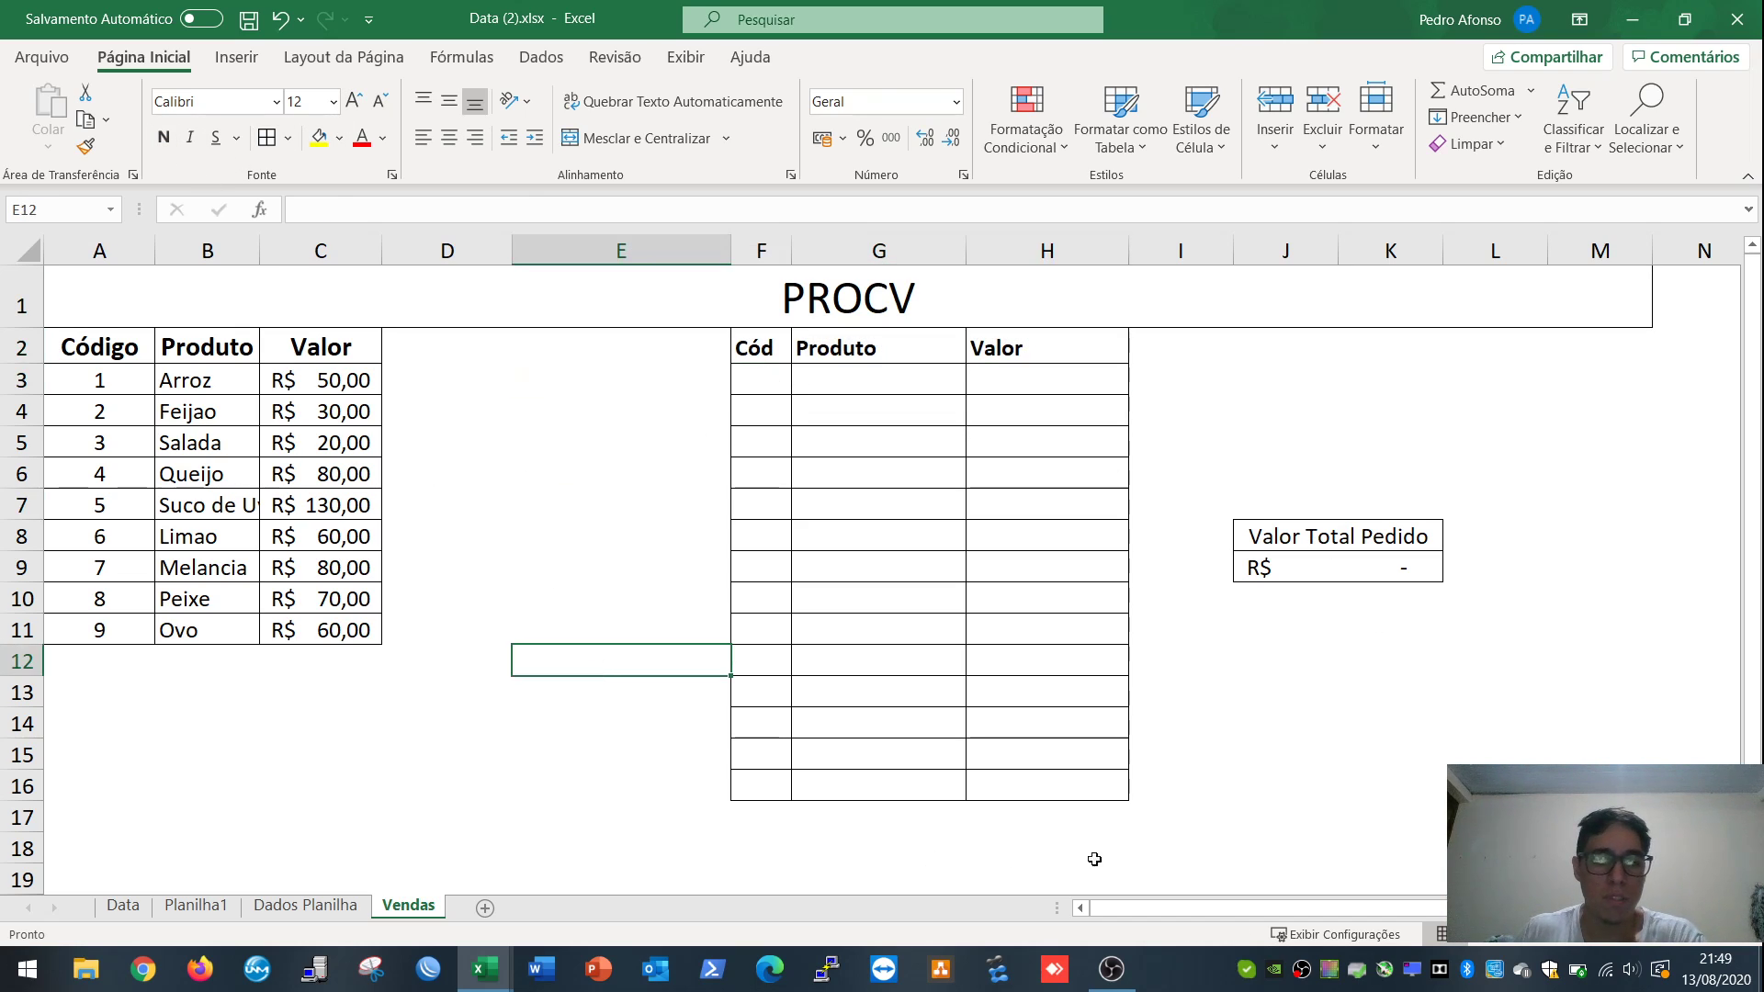
click(1281, 814)
drag(111, 342, 354, 626)
click(496, 631)
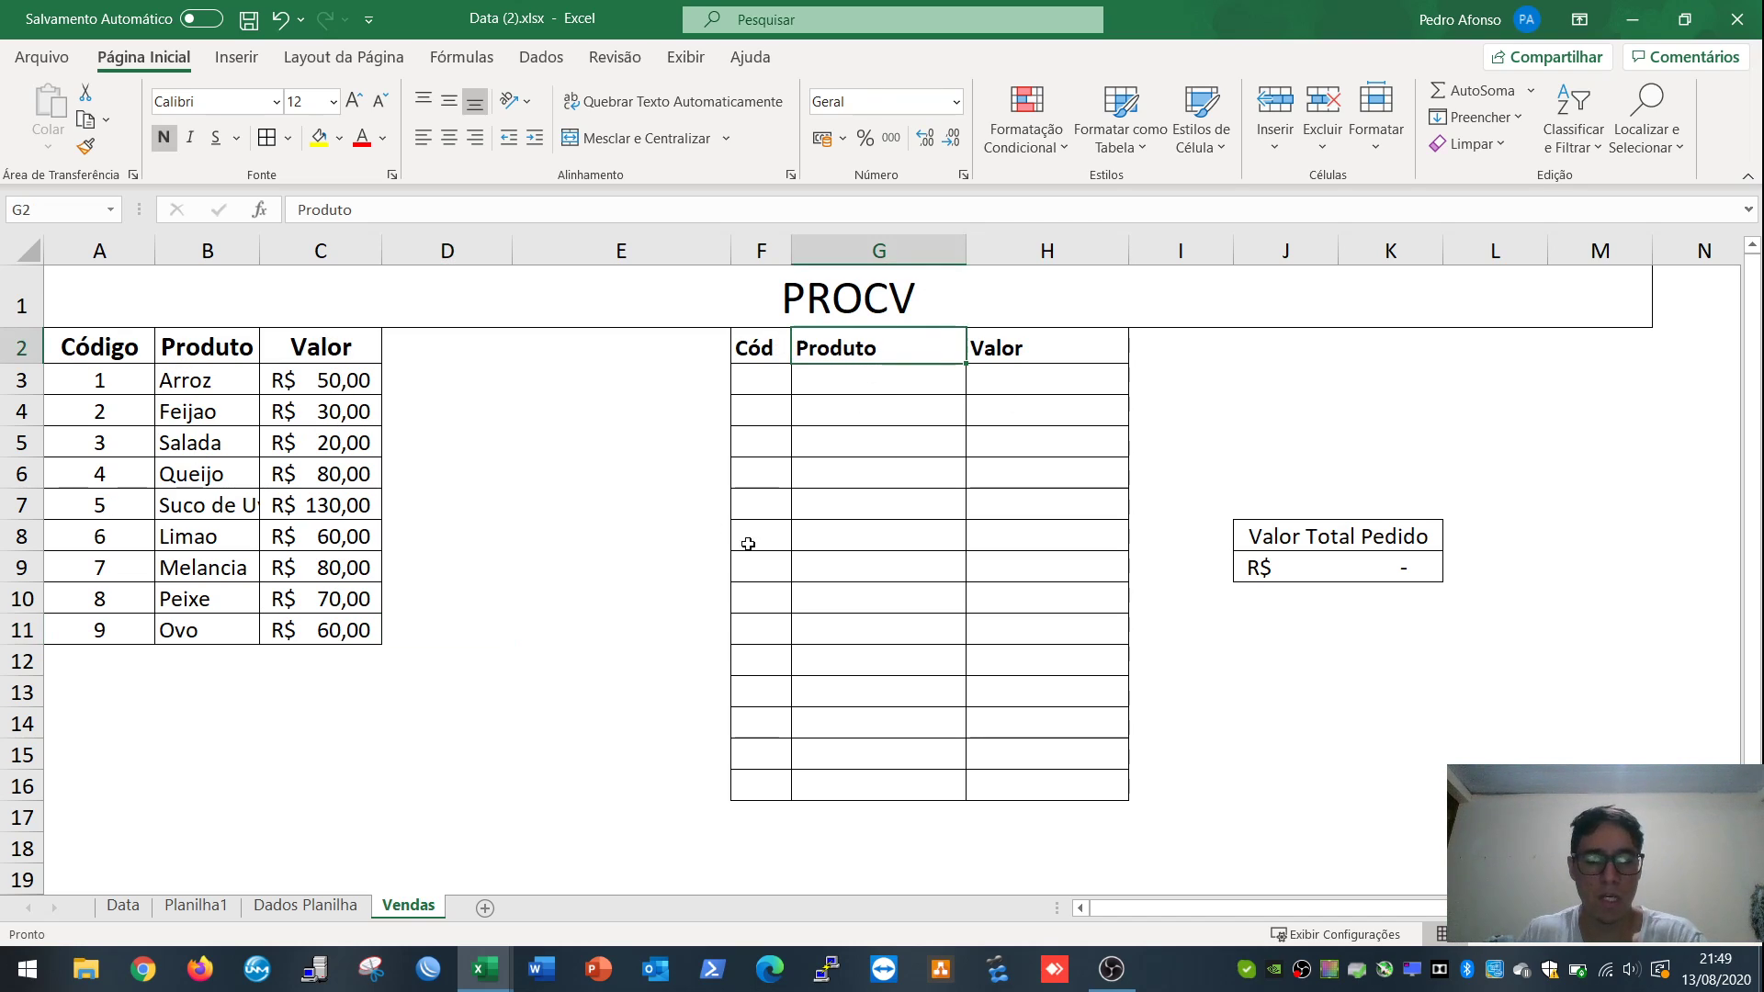
mouse_move(755, 354)
mouse_down()
mouse_move(986, 367)
mouse_move(1056, 789)
mouse_up()
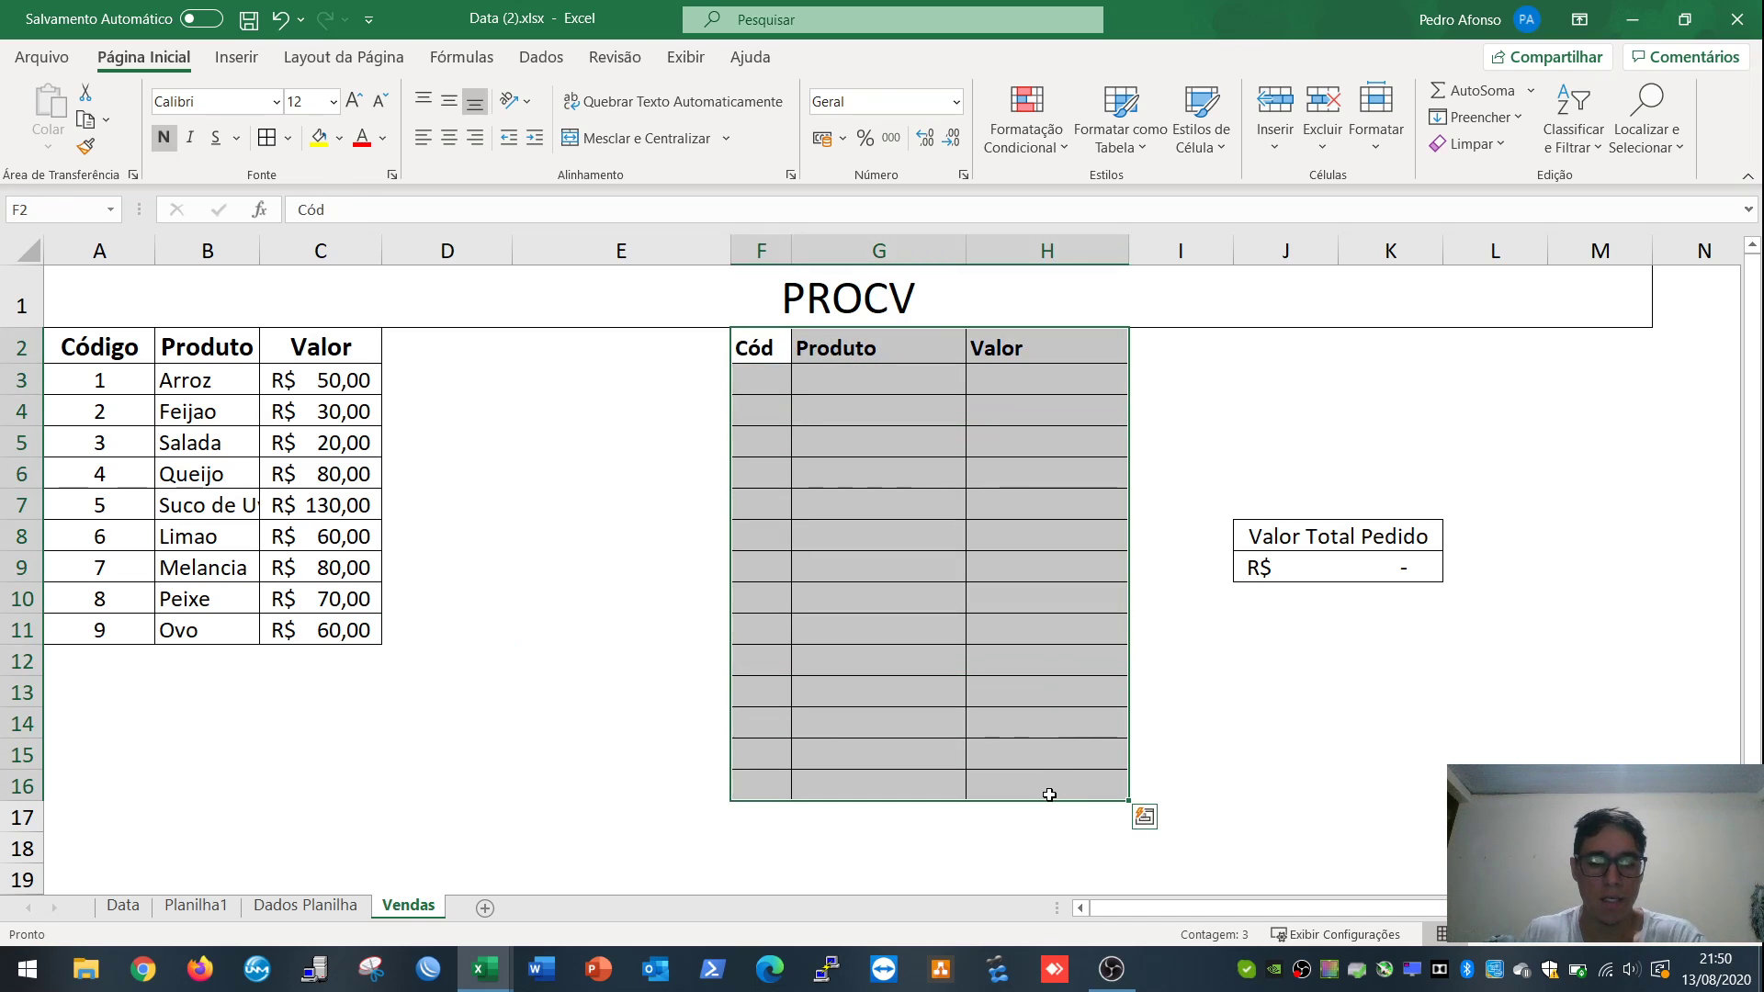
click(857, 384)
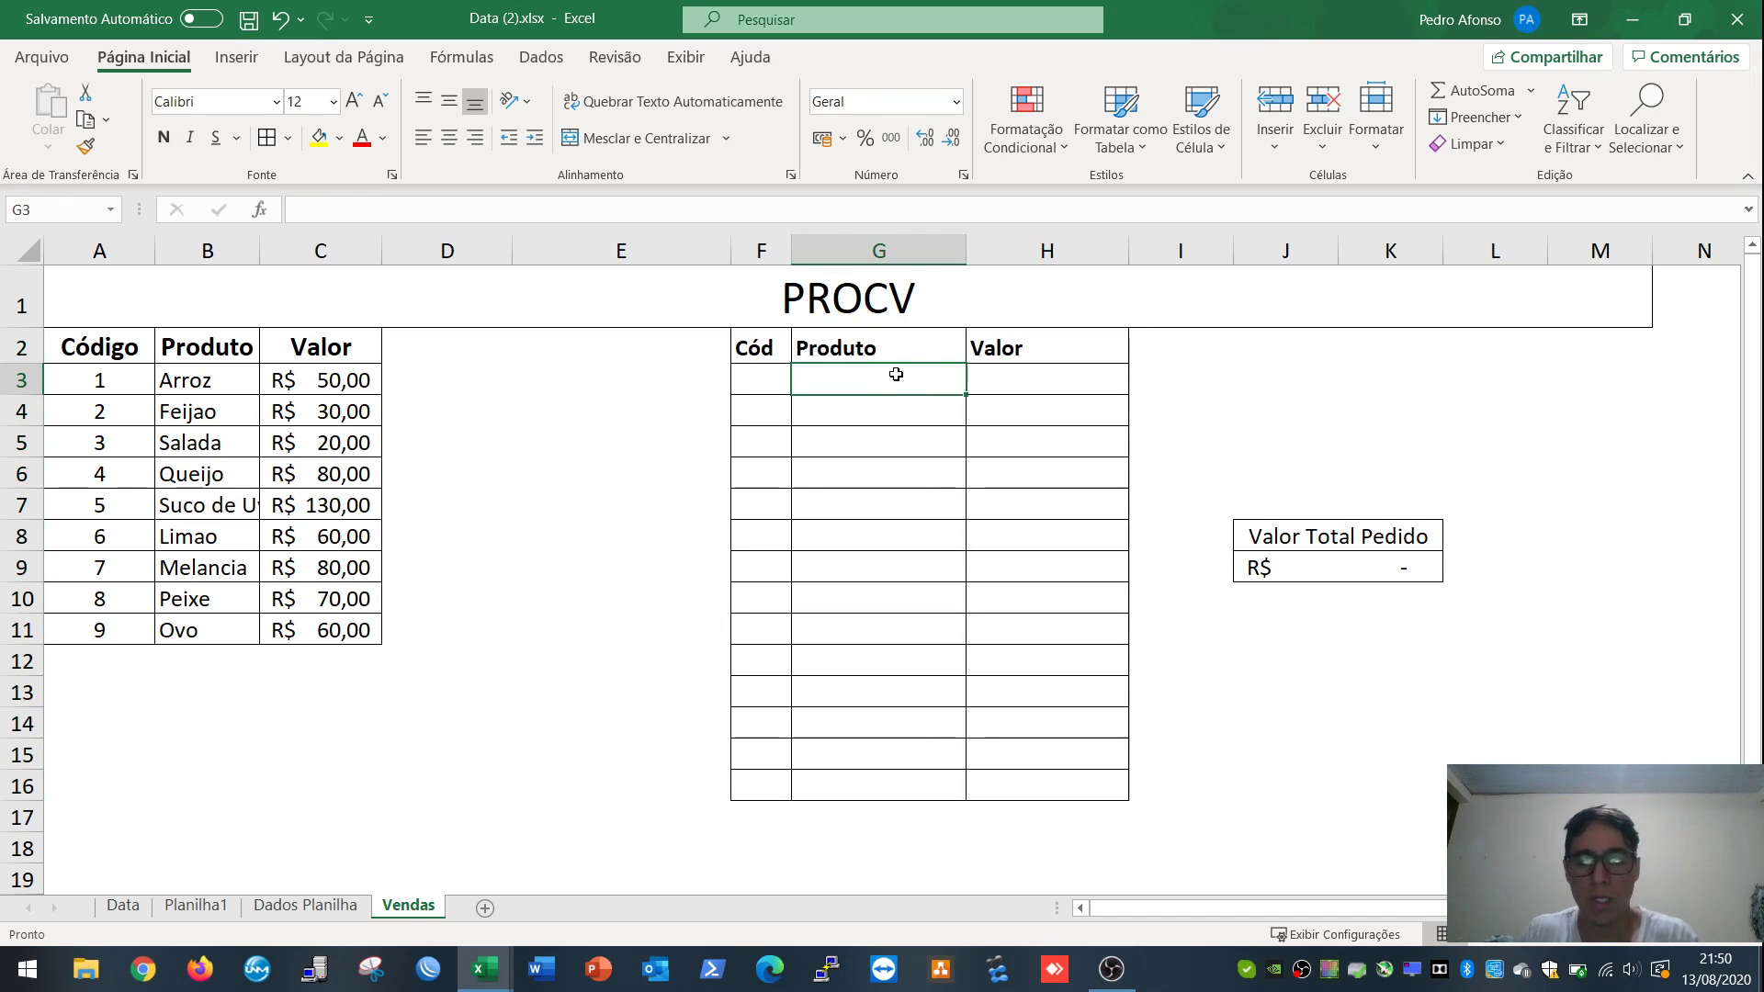
click(767, 380)
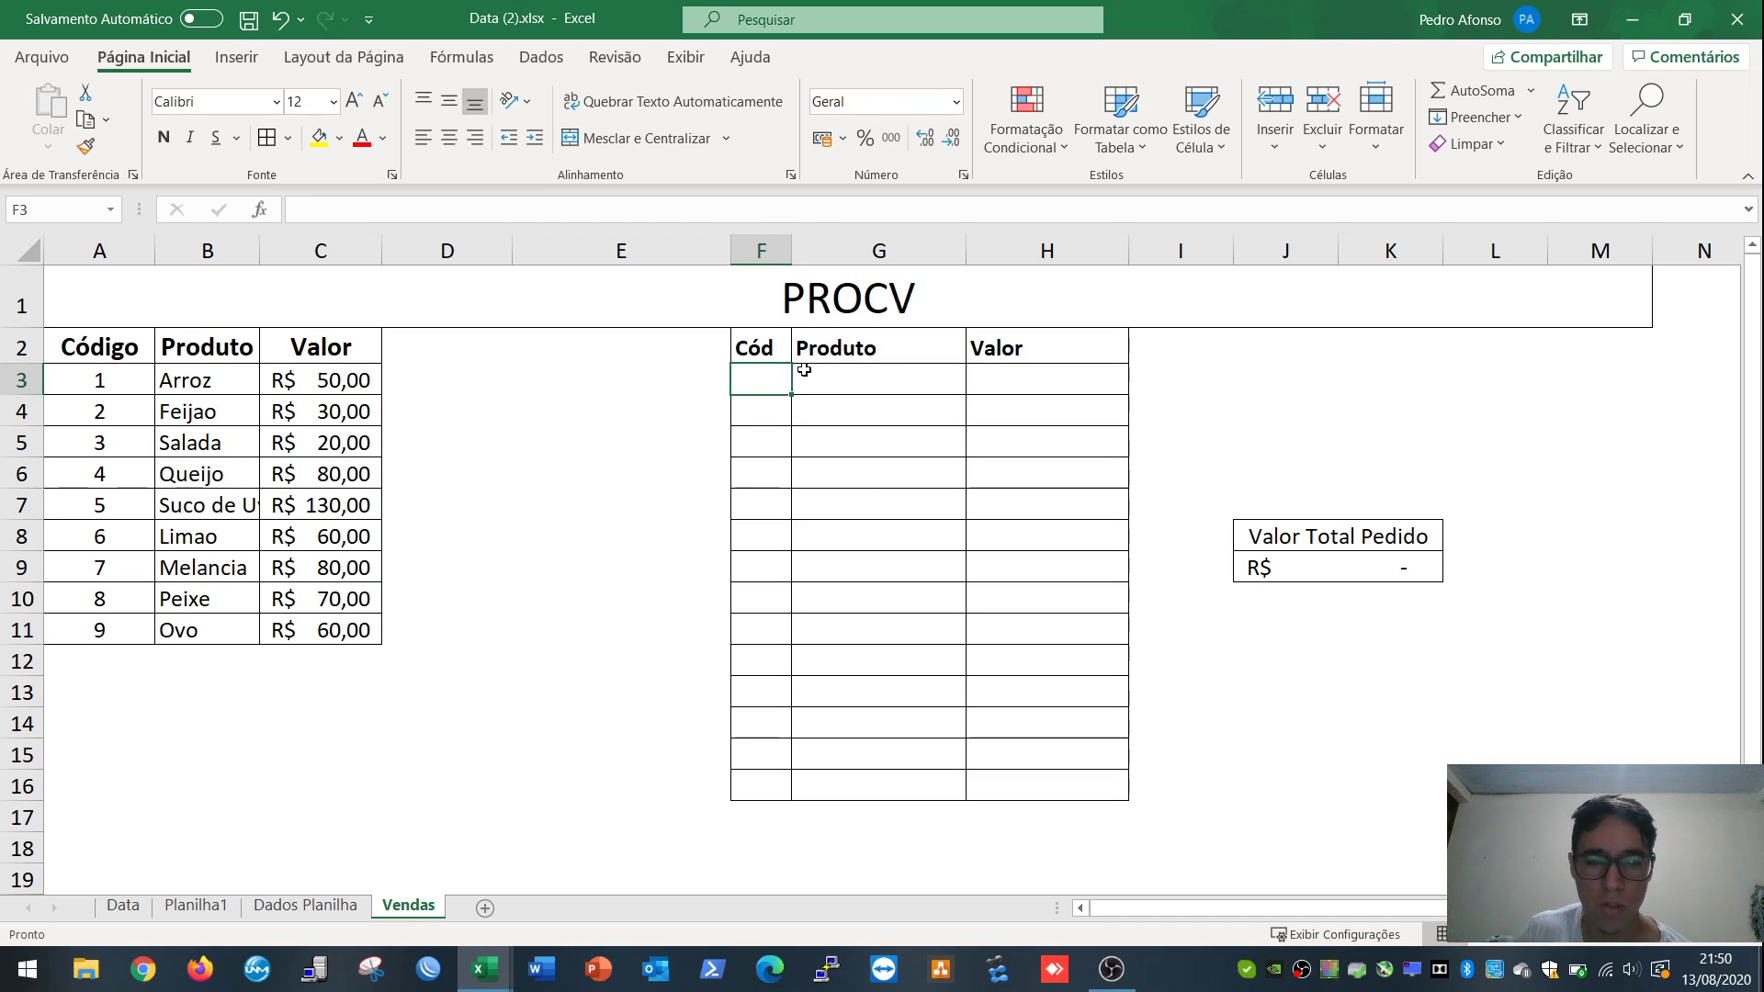
click(855, 384)
click(1011, 390)
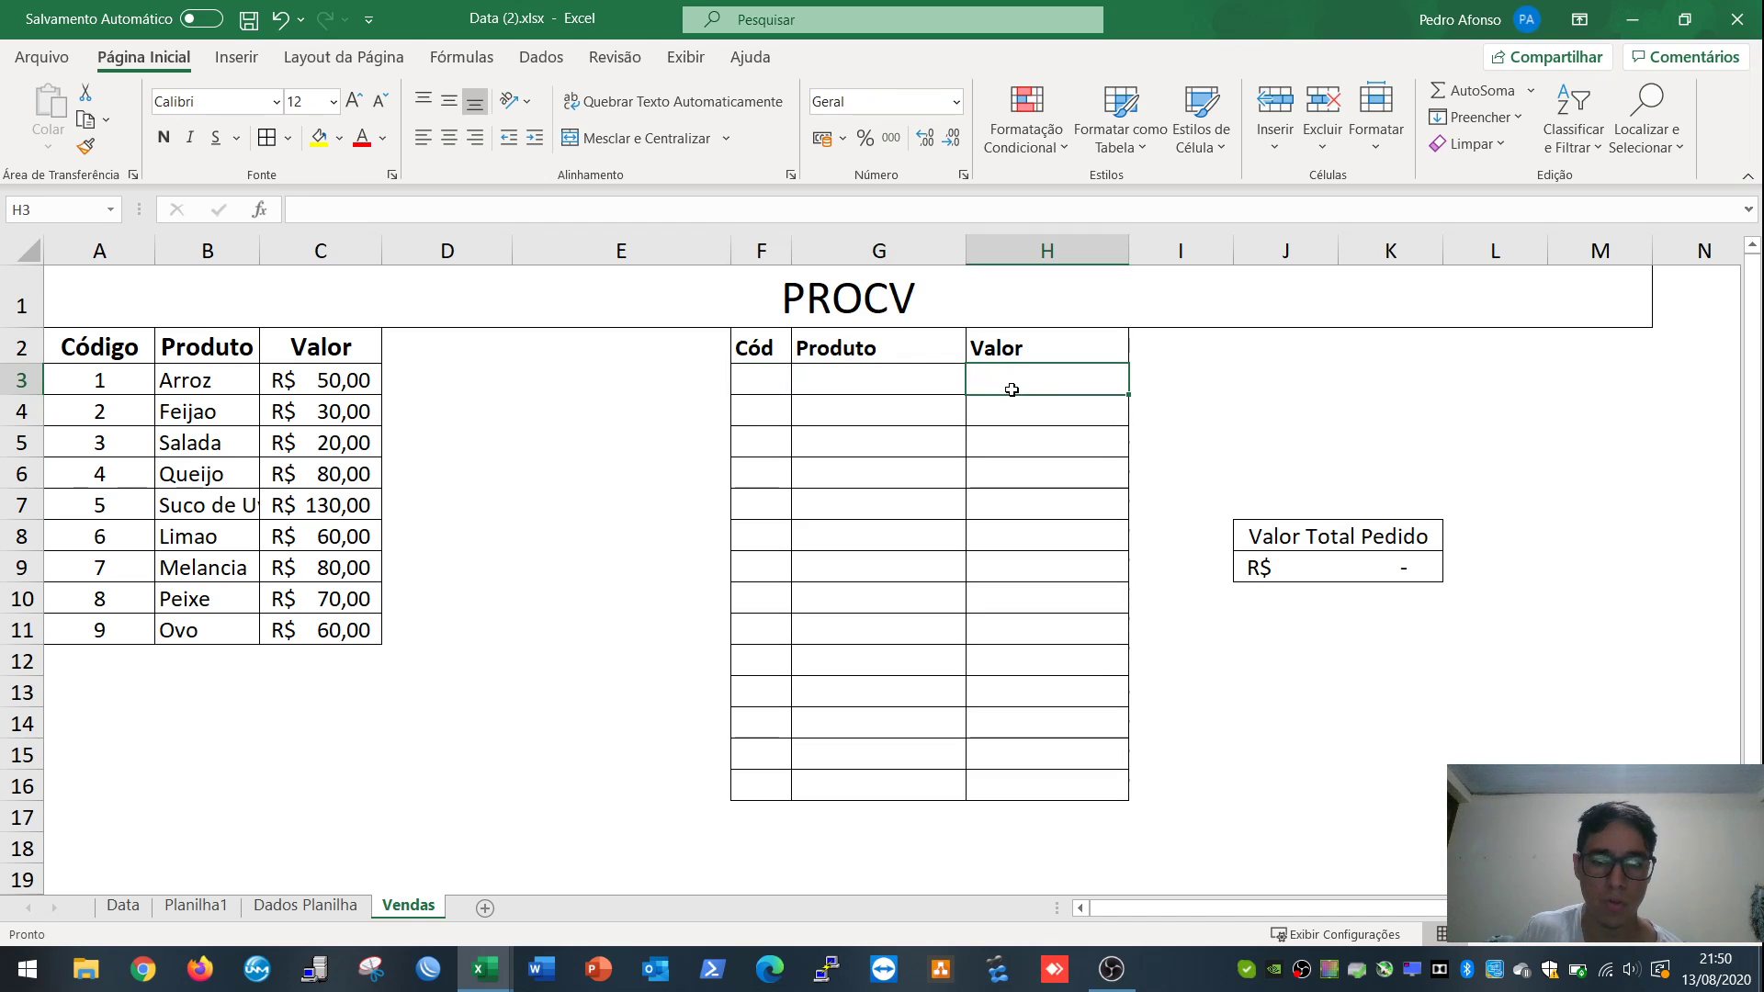
click(913, 385)
drag(119, 347, 343, 628)
drag(758, 377, 1048, 781)
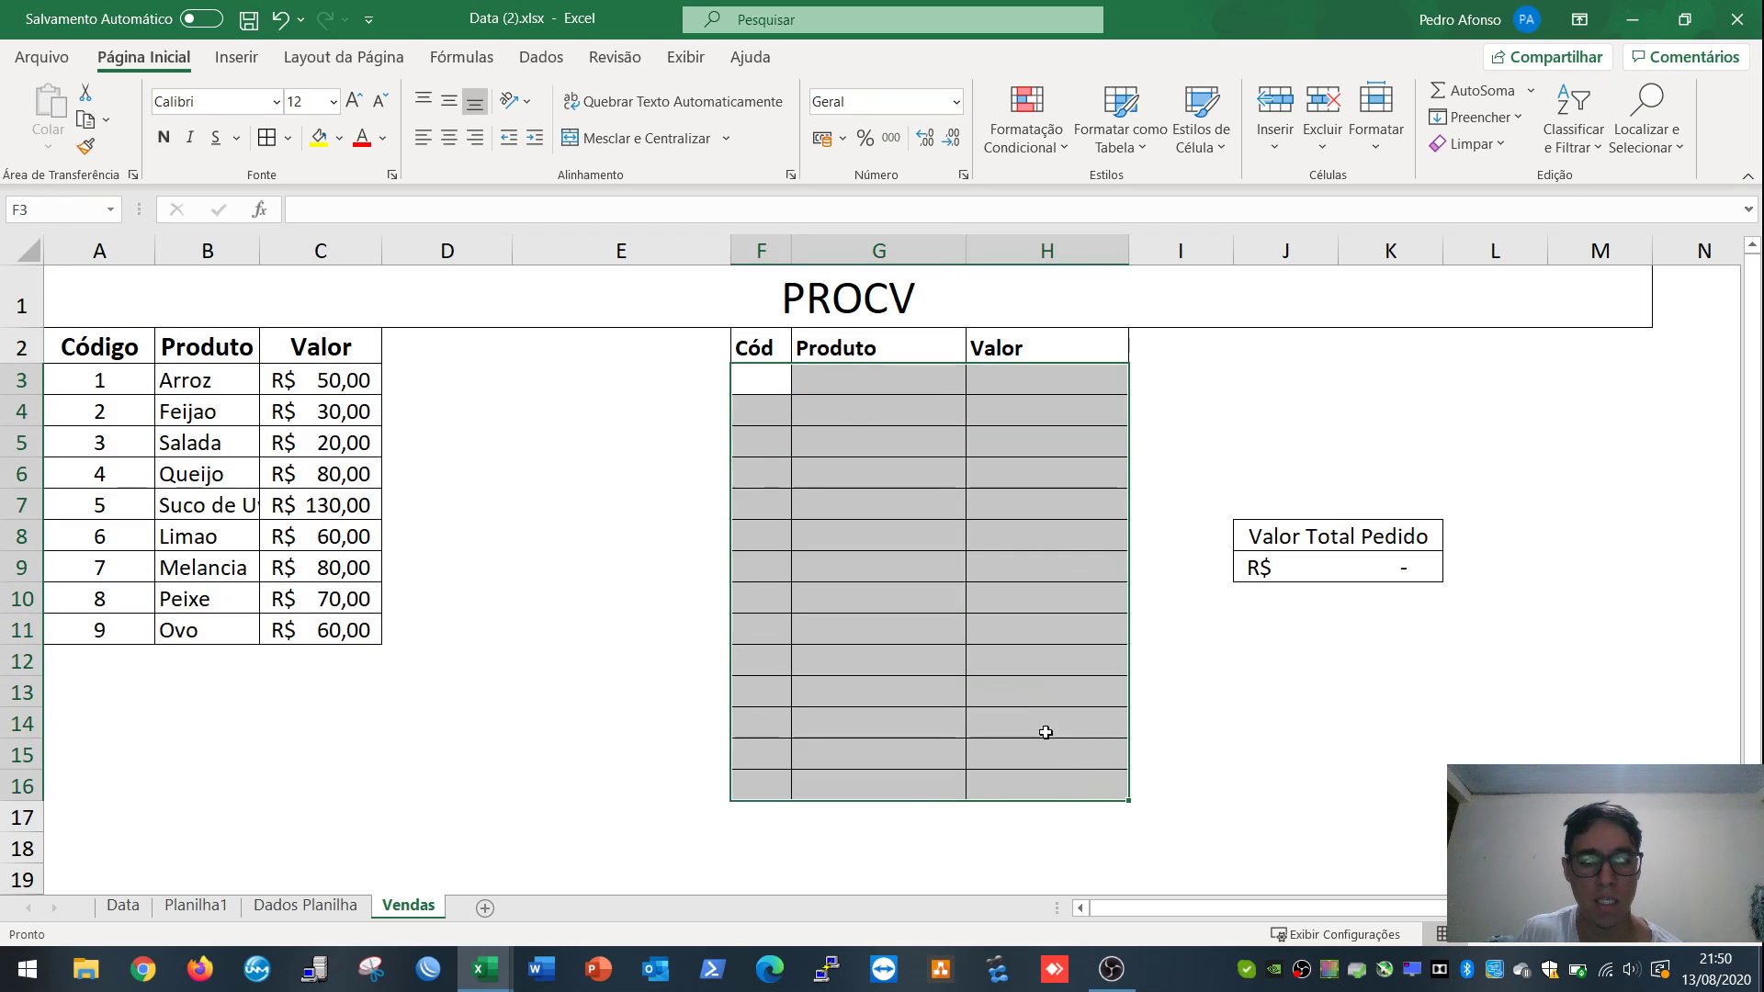
Step: Enter code 1 in the first row of the order table's Cód column, cell F3
click(760, 377)
key(Down)
key(Down)
click(773, 382)
text(1)
key(Return)
Step: Inspect the sum formula behind the Valor Total Pedido amount without changing it
click(857, 377)
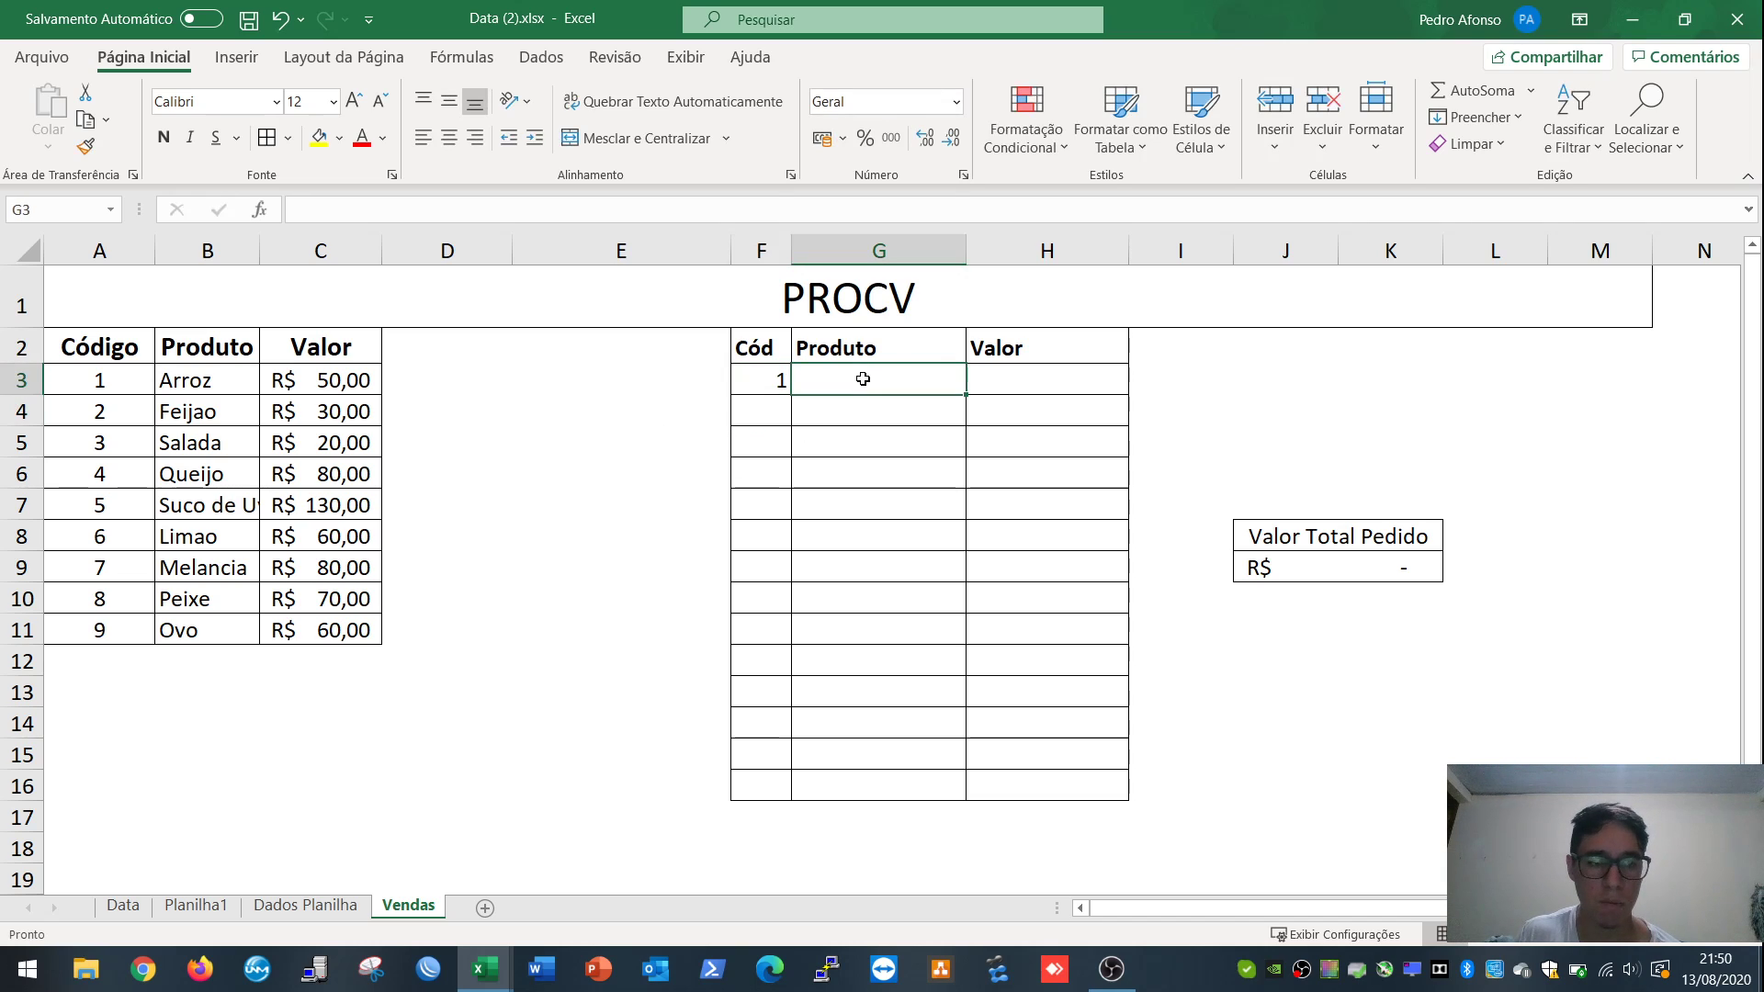
click(1000, 393)
click(1333, 580)
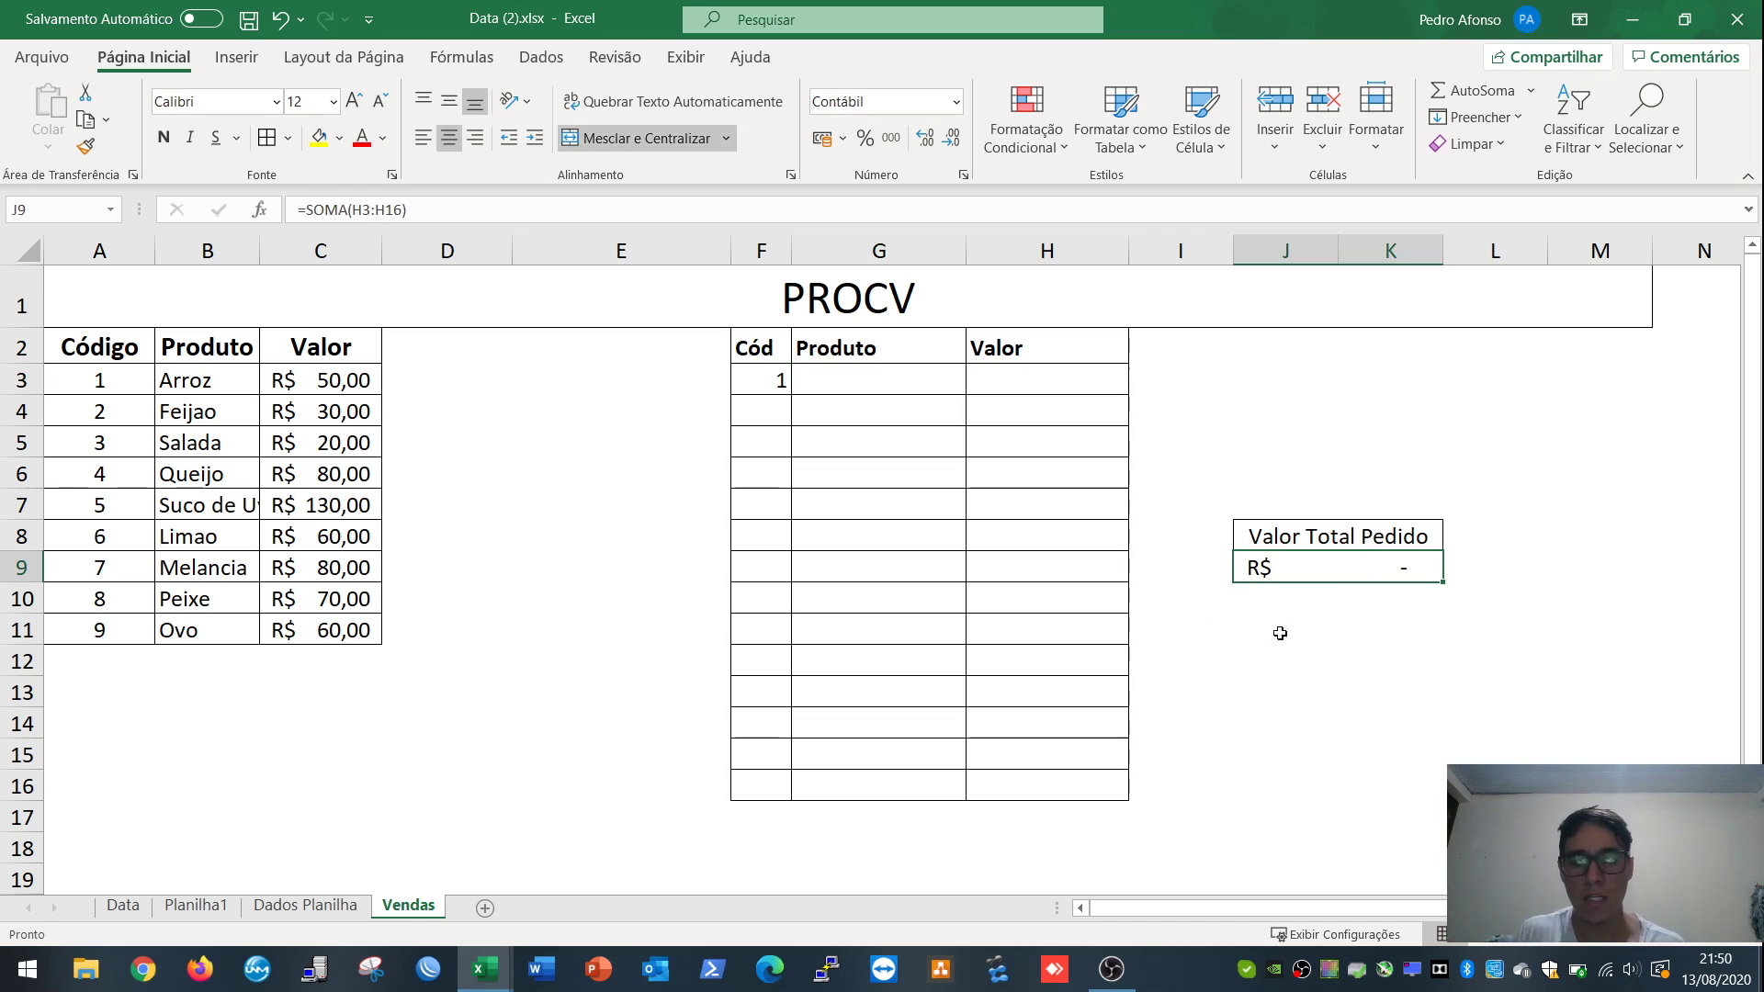
click(434, 217)
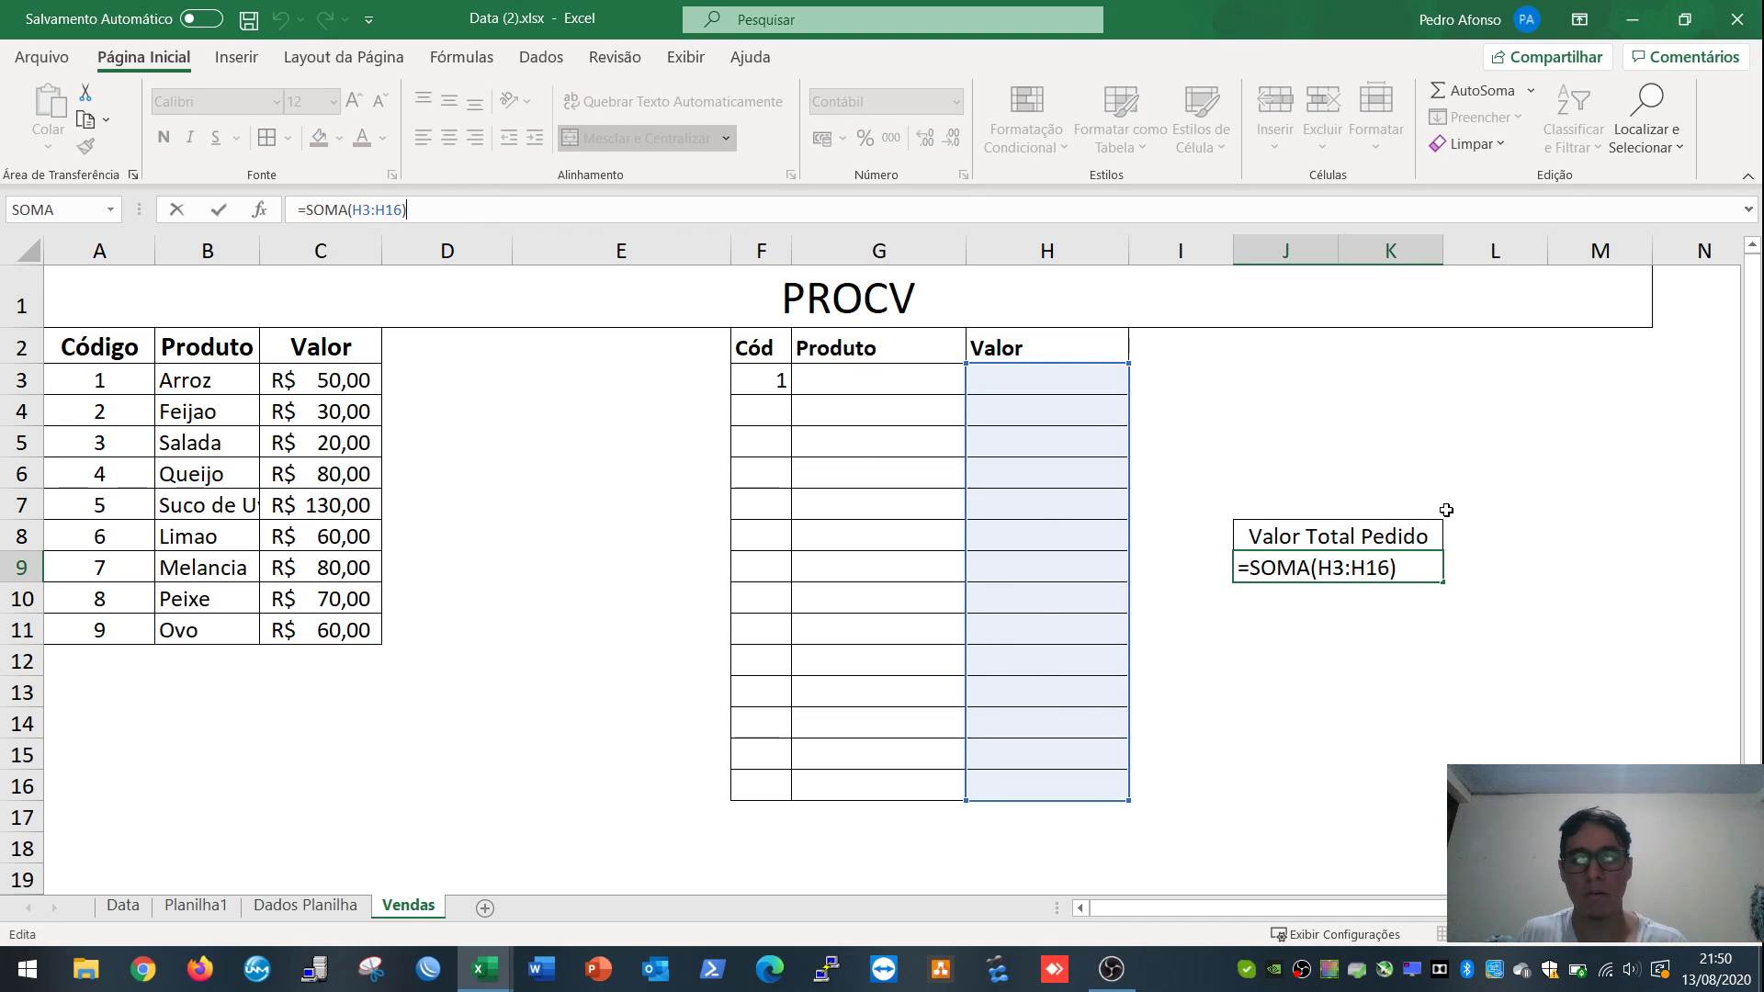
key(Escape)
Step: Clear the code from cell F3 of the order table
click(770, 384)
key(Delete)
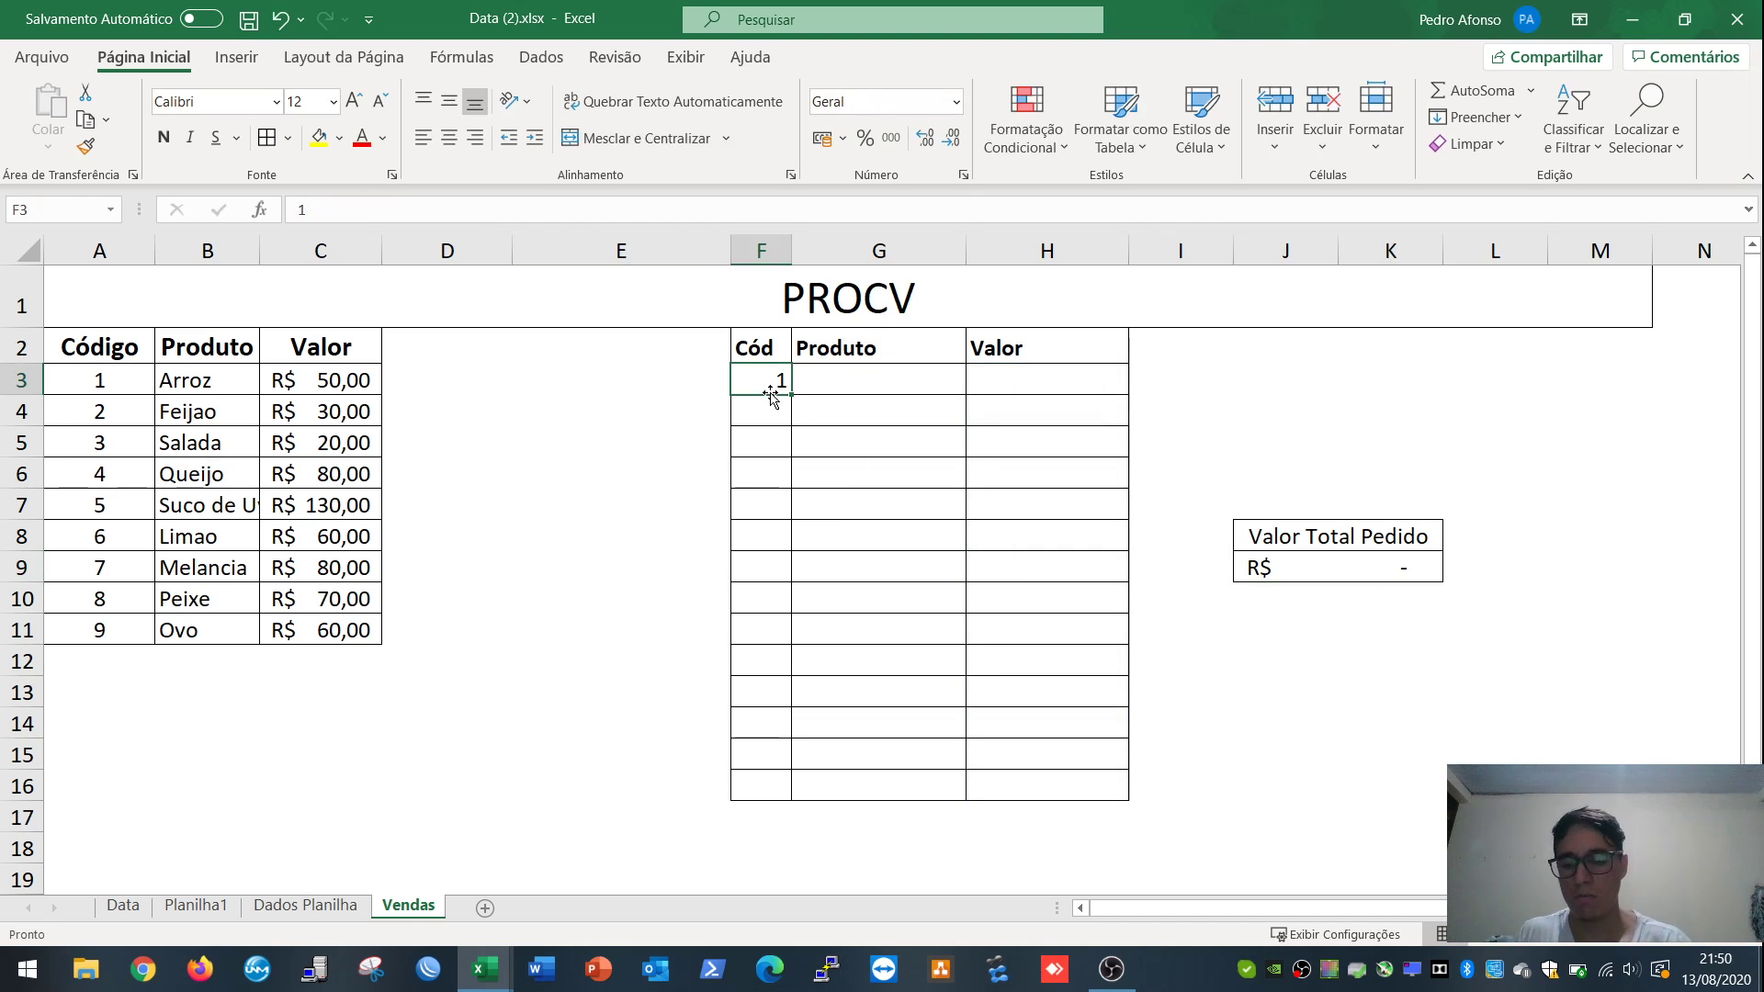
drag(782, 351, 1055, 791)
click(1268, 784)
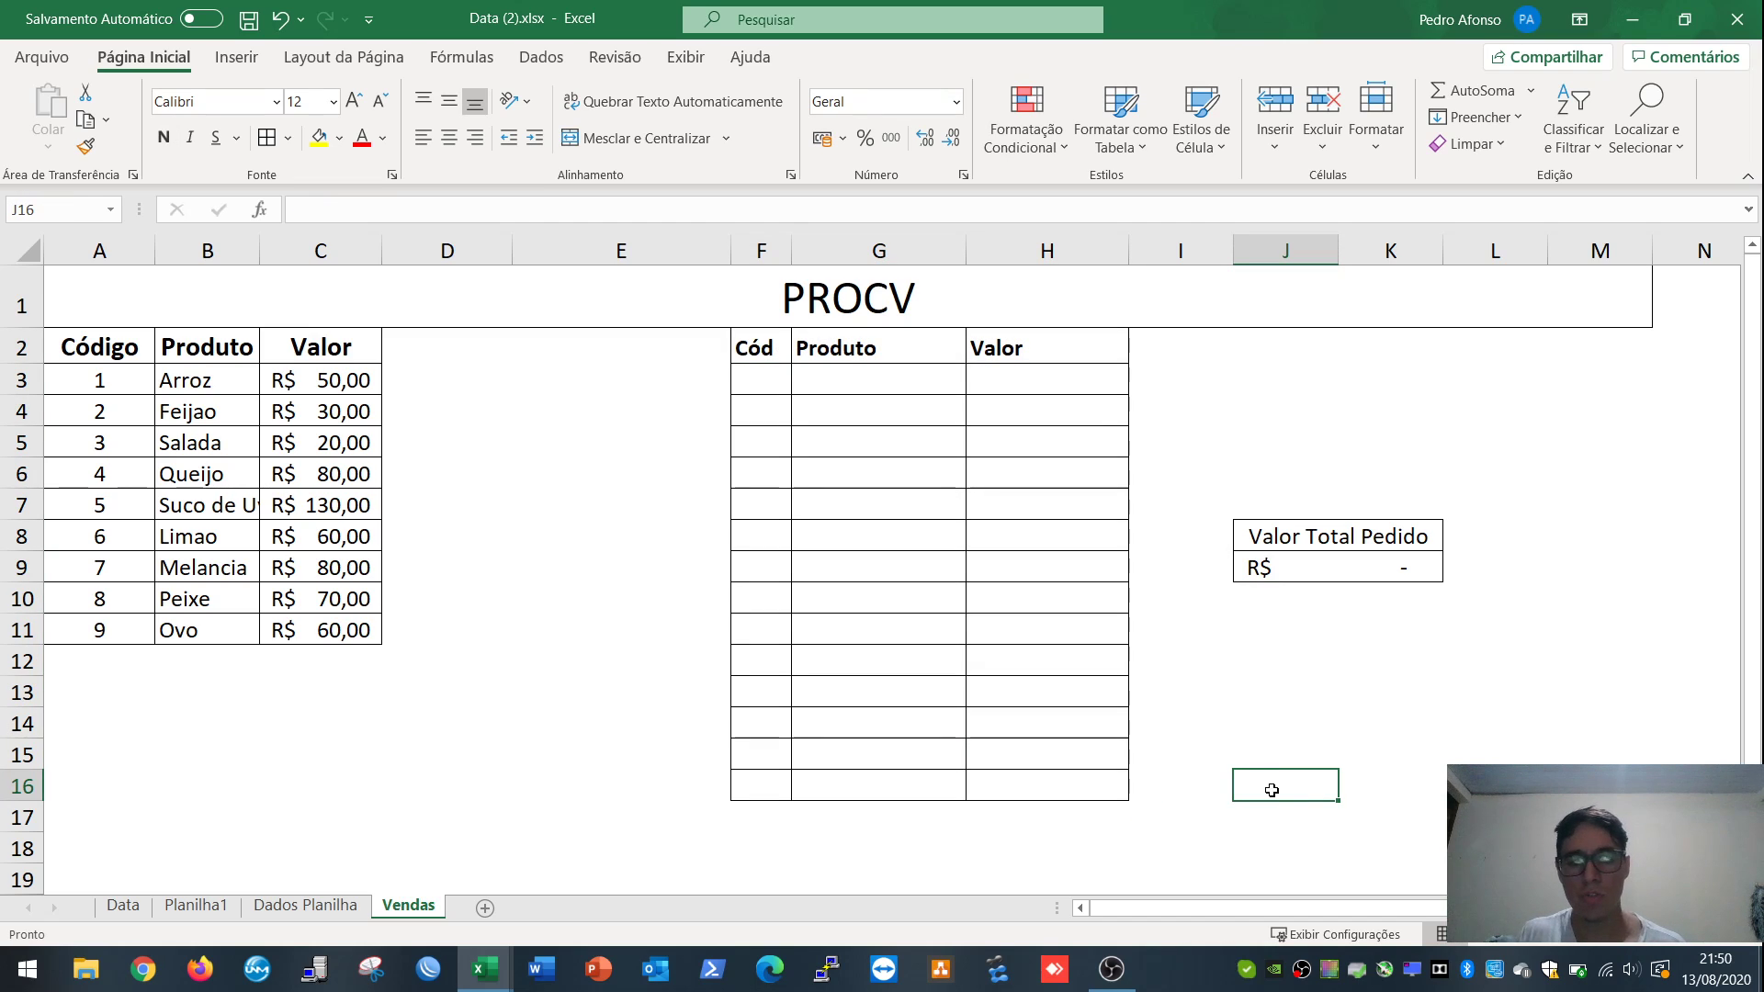
click(757, 360)
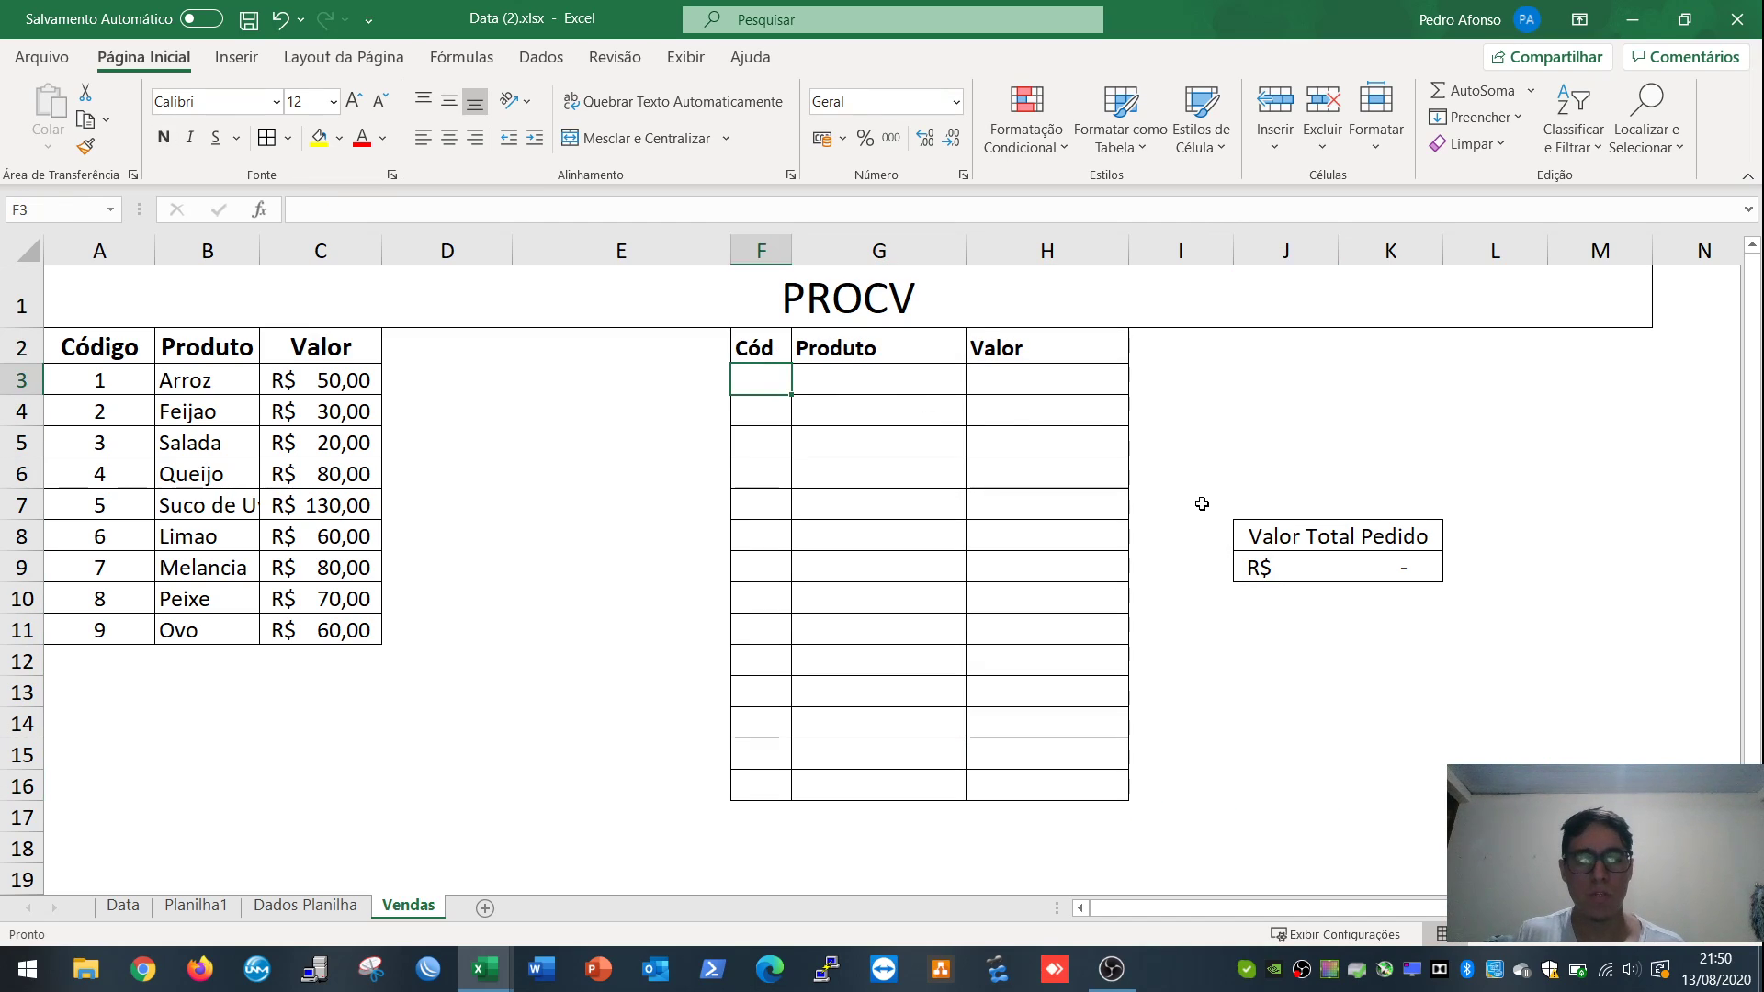
click(1223, 408)
click(764, 377)
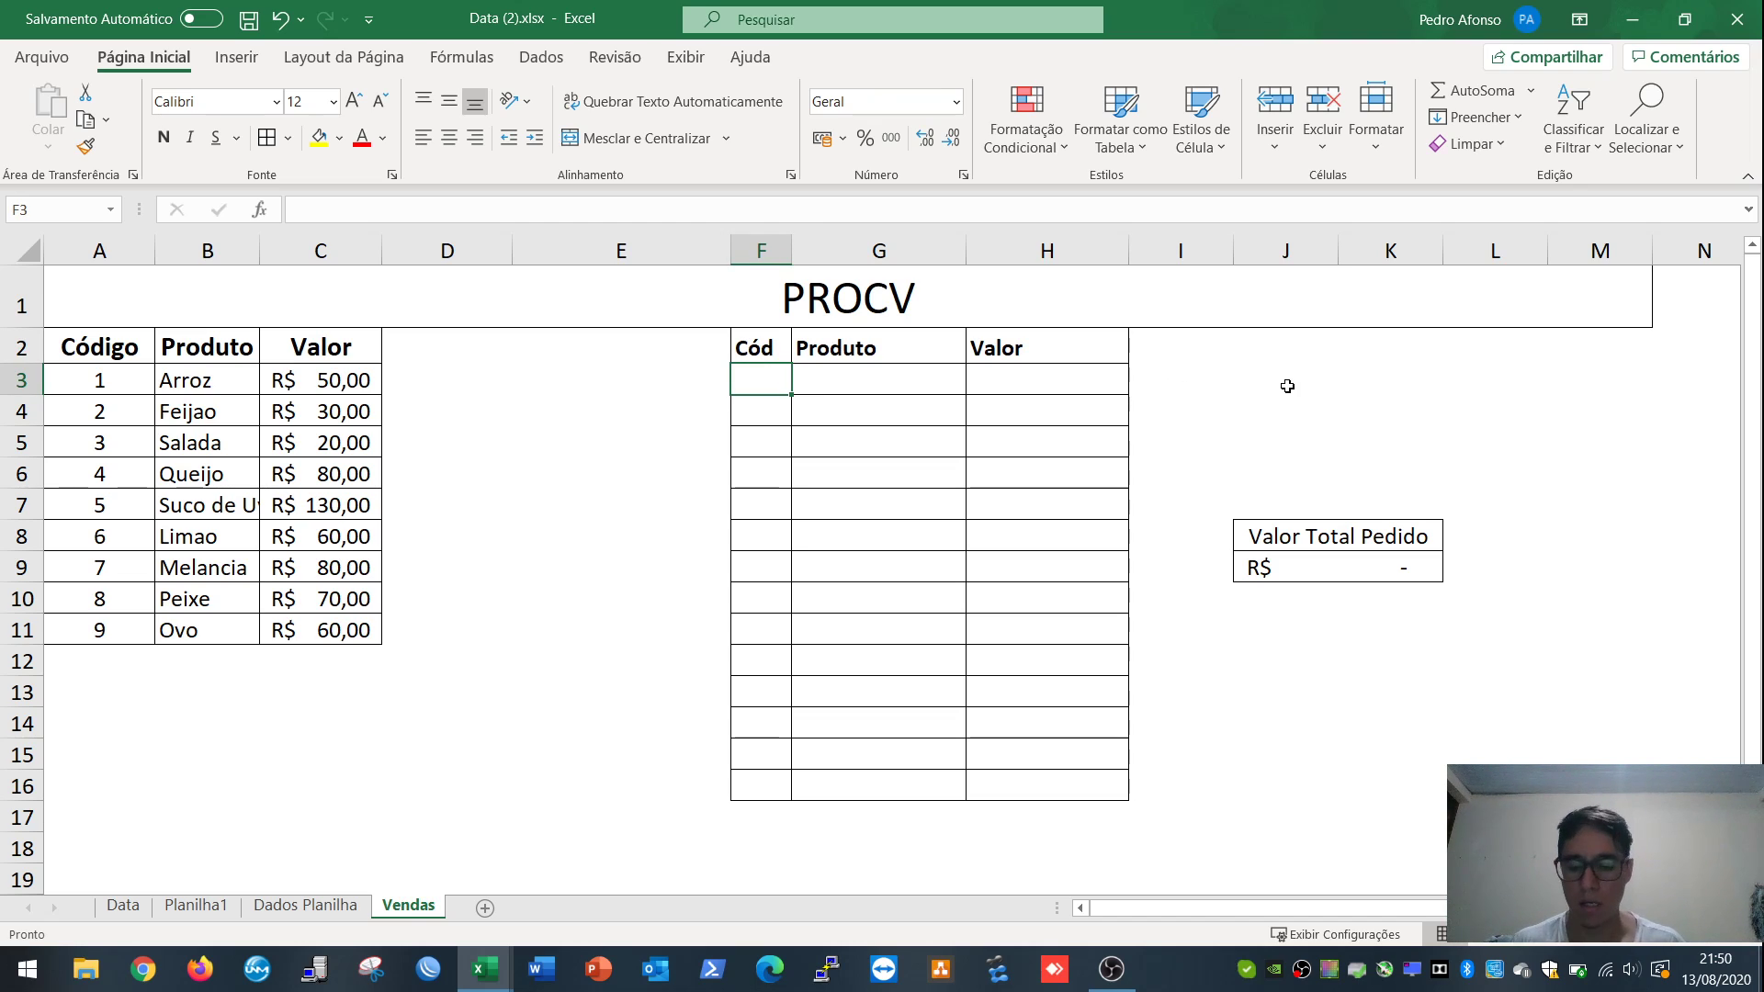
key(Right)
key(Down)
key(Down)
key(Down)
key(Down)
key(Up)
key(Up)
key(Up)
key(Up)
key(Left)
key(Right)
key(Left)
Step: Begin a PROCV formula in the order table's first Produto cell, G3, with F3 as the lookup value
key(Right)
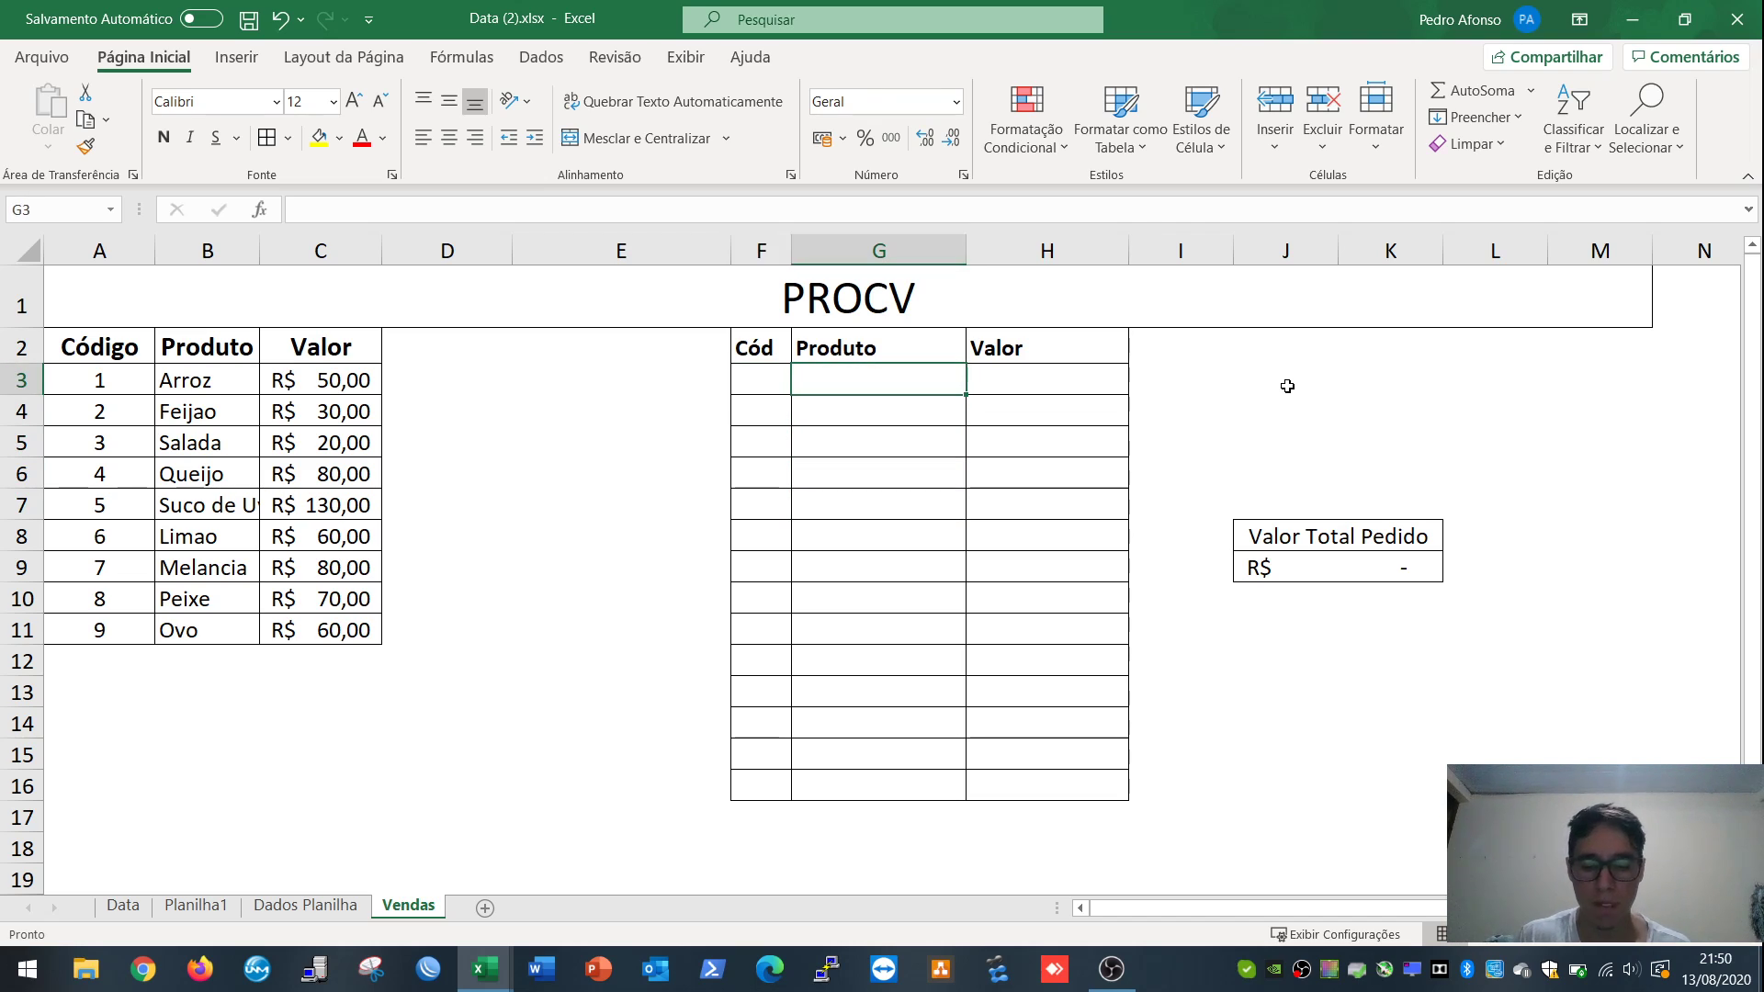
text(=)
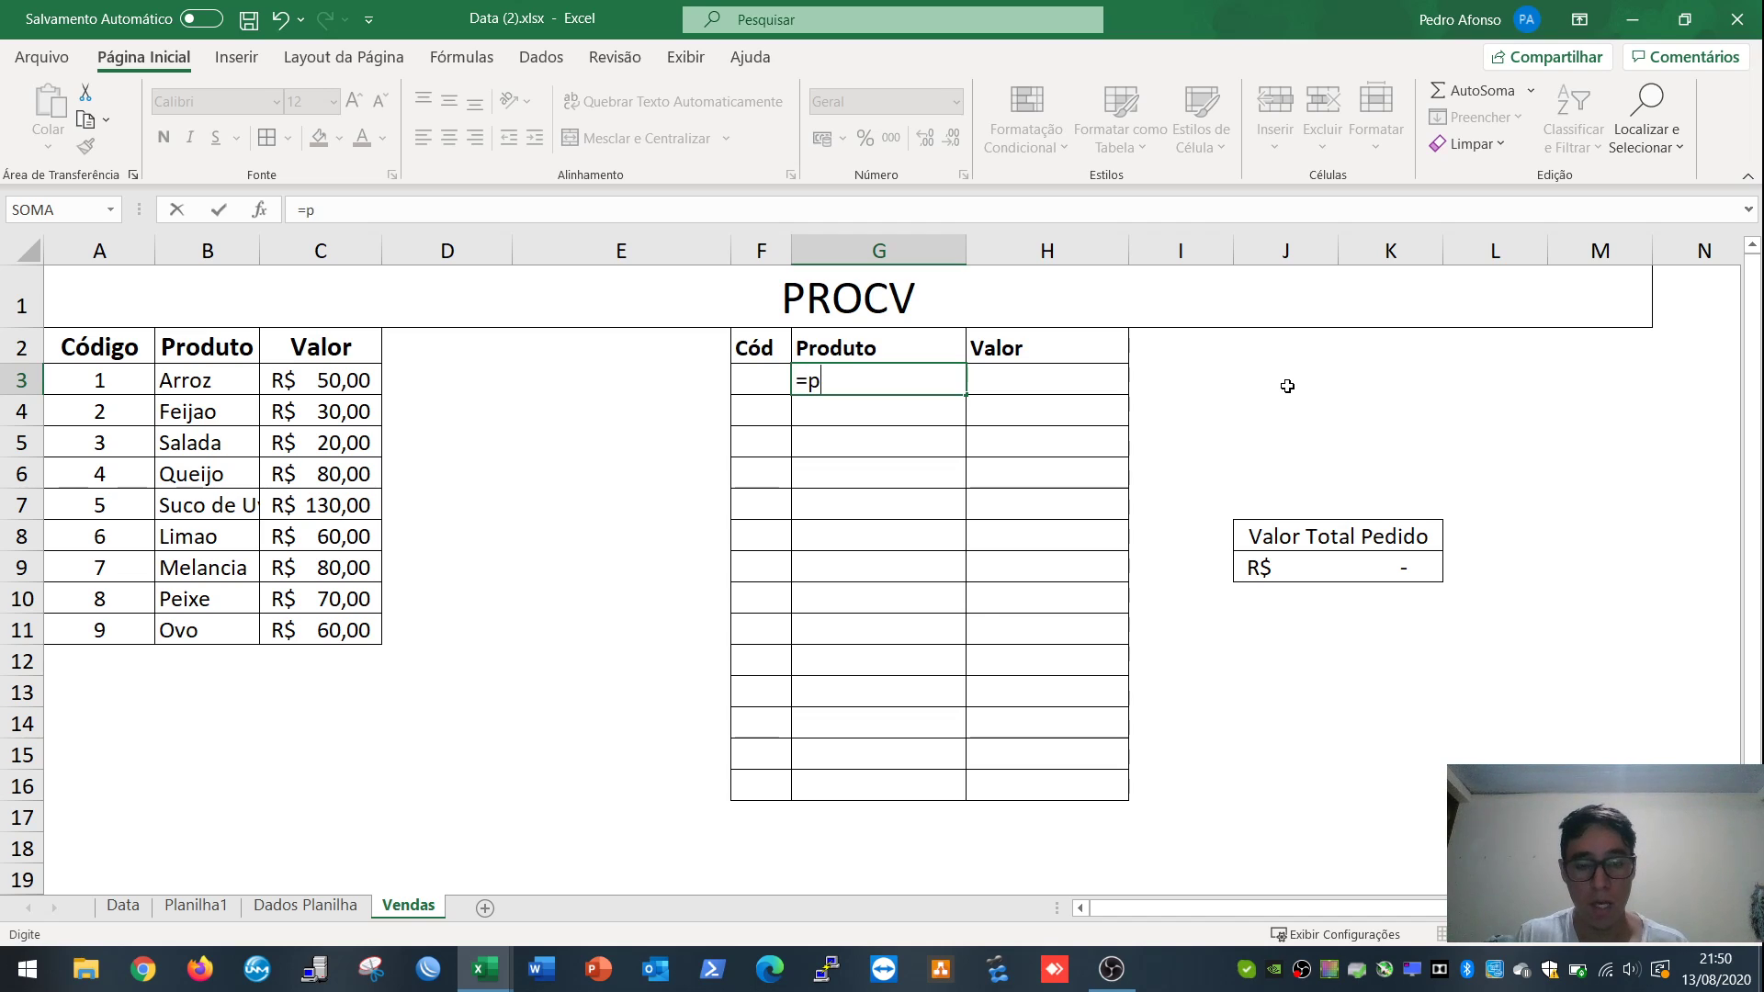
text(procv)
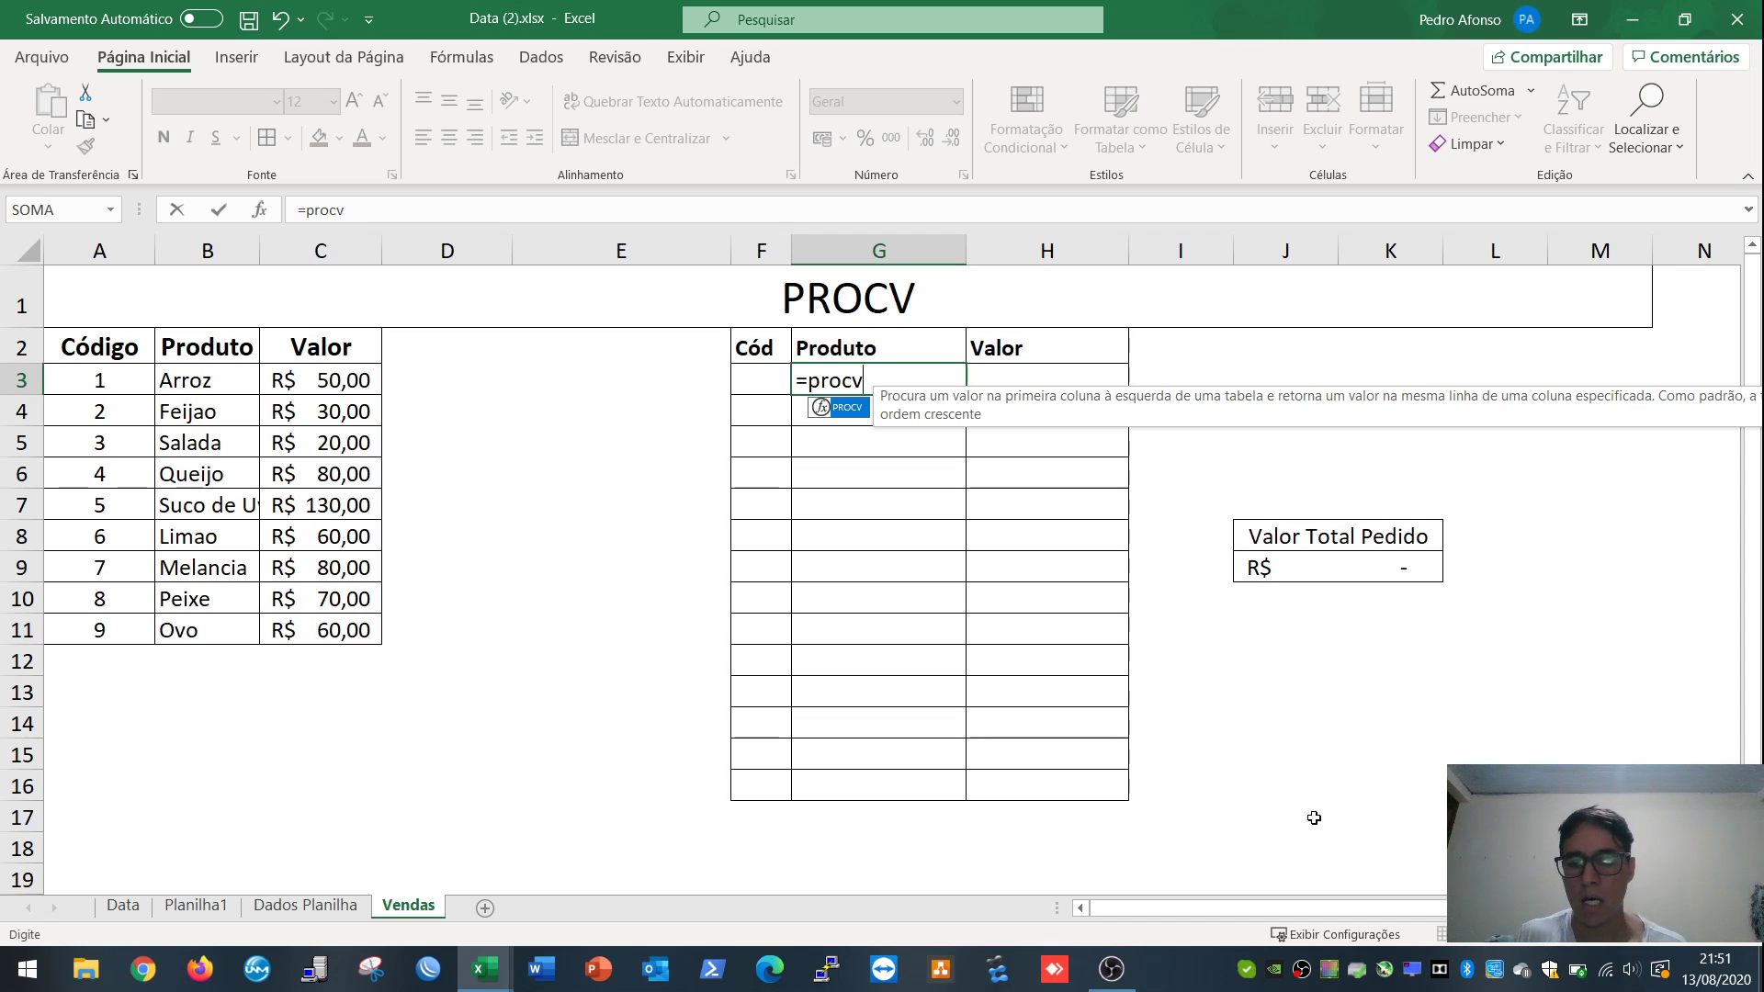
drag(1299, 908, 1409, 912)
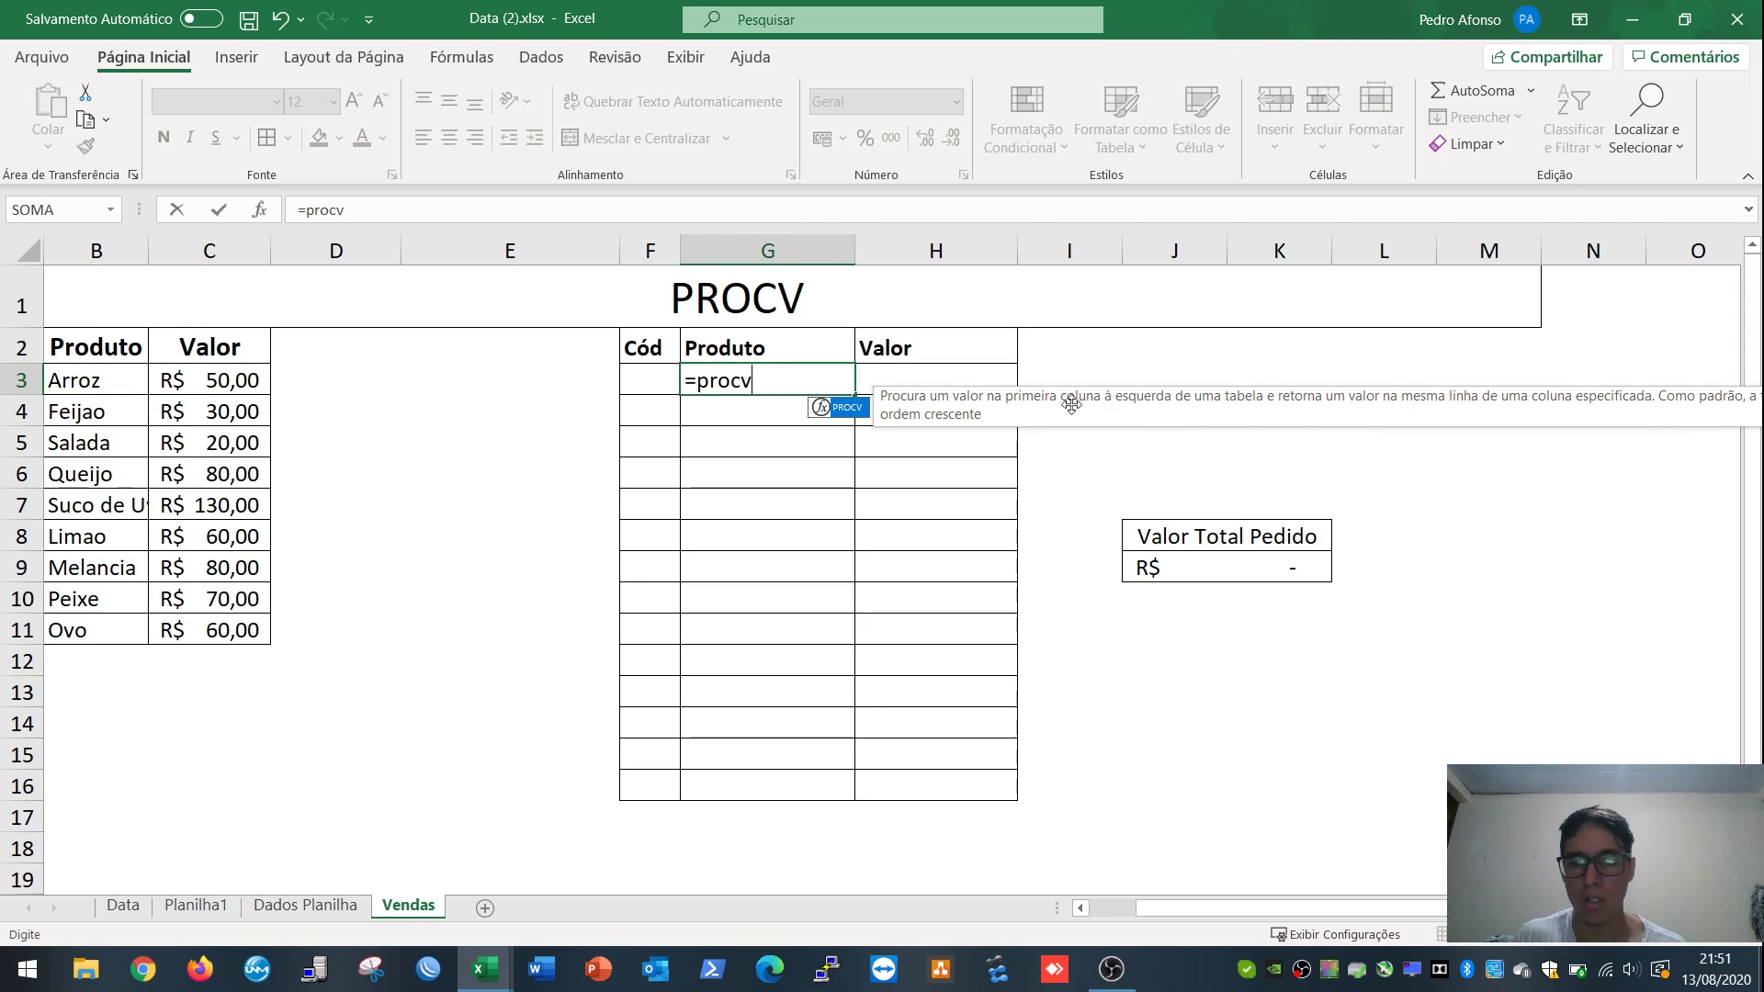
text(()
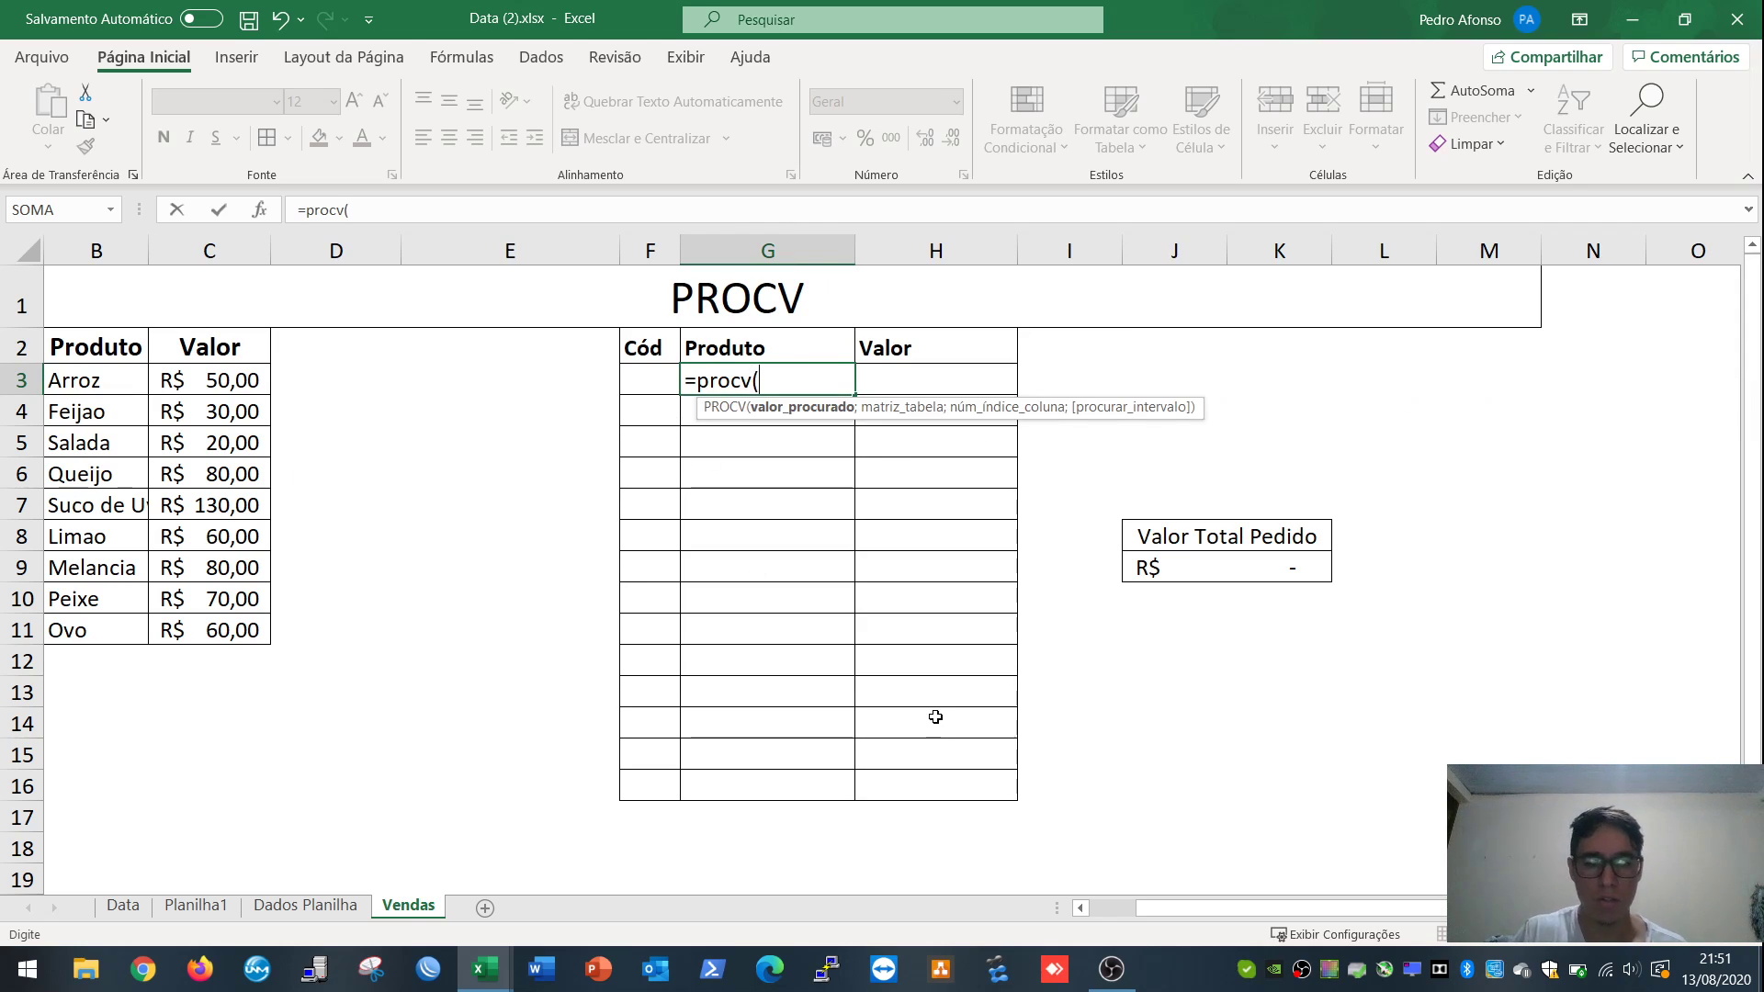
drag(1178, 910, 1128, 909)
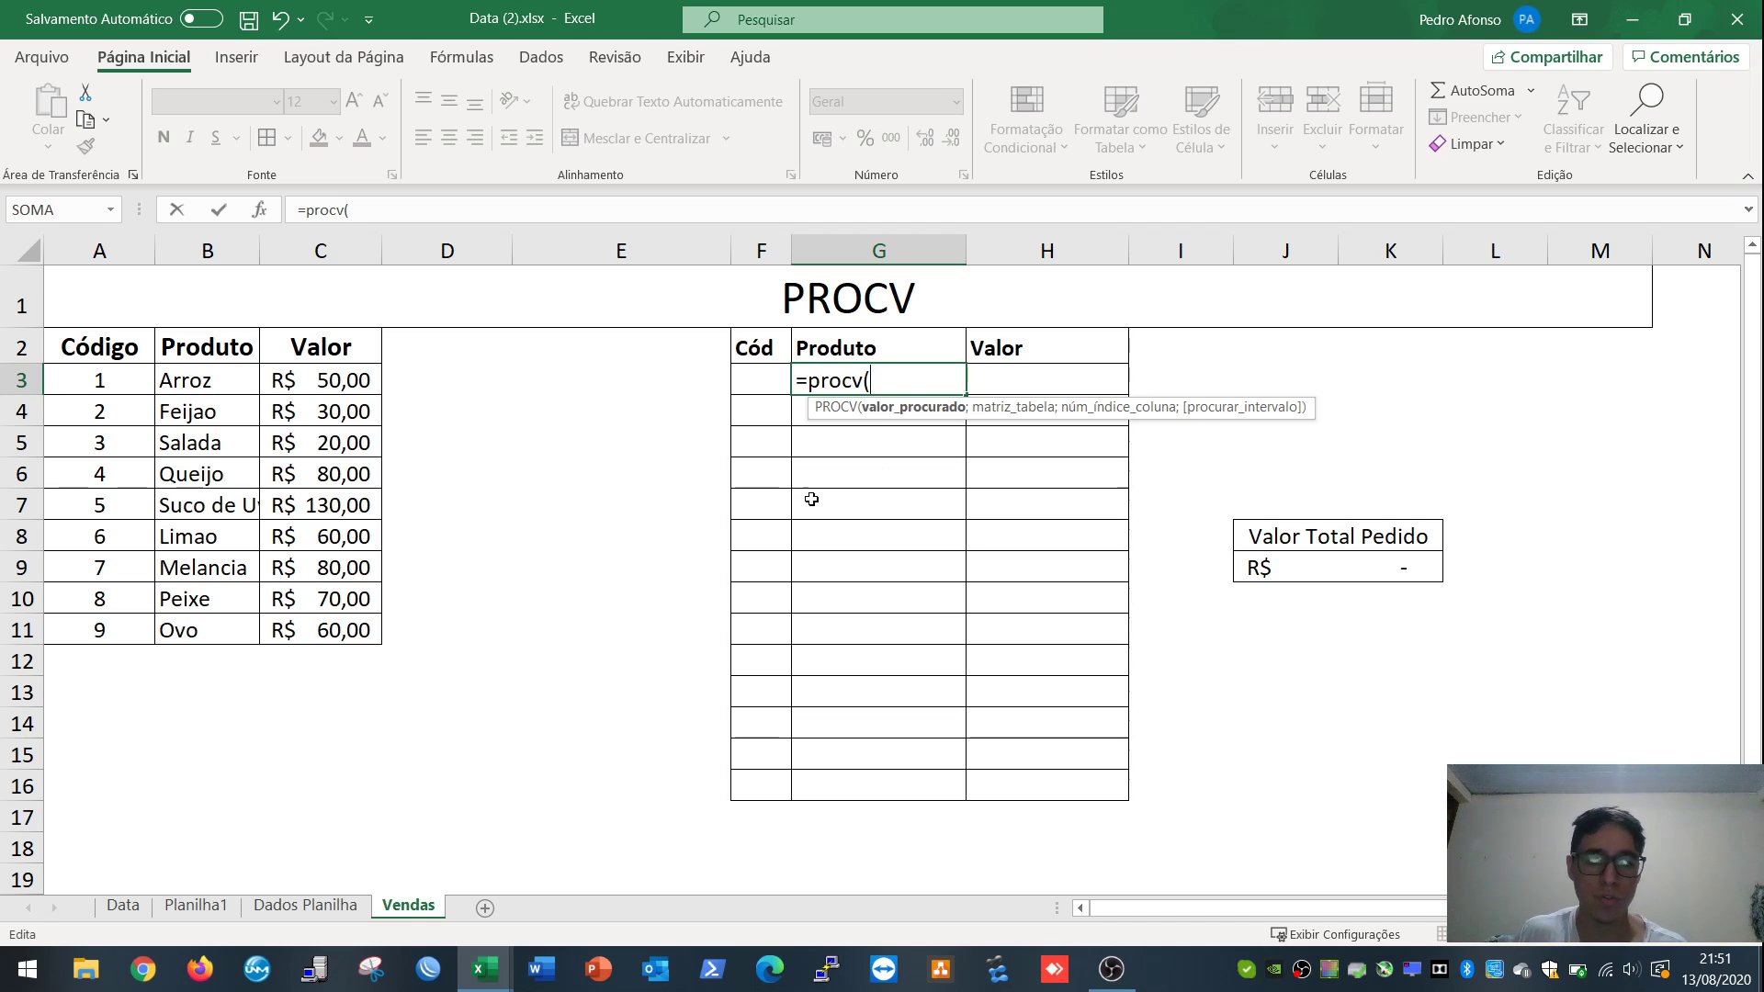
click(753, 379)
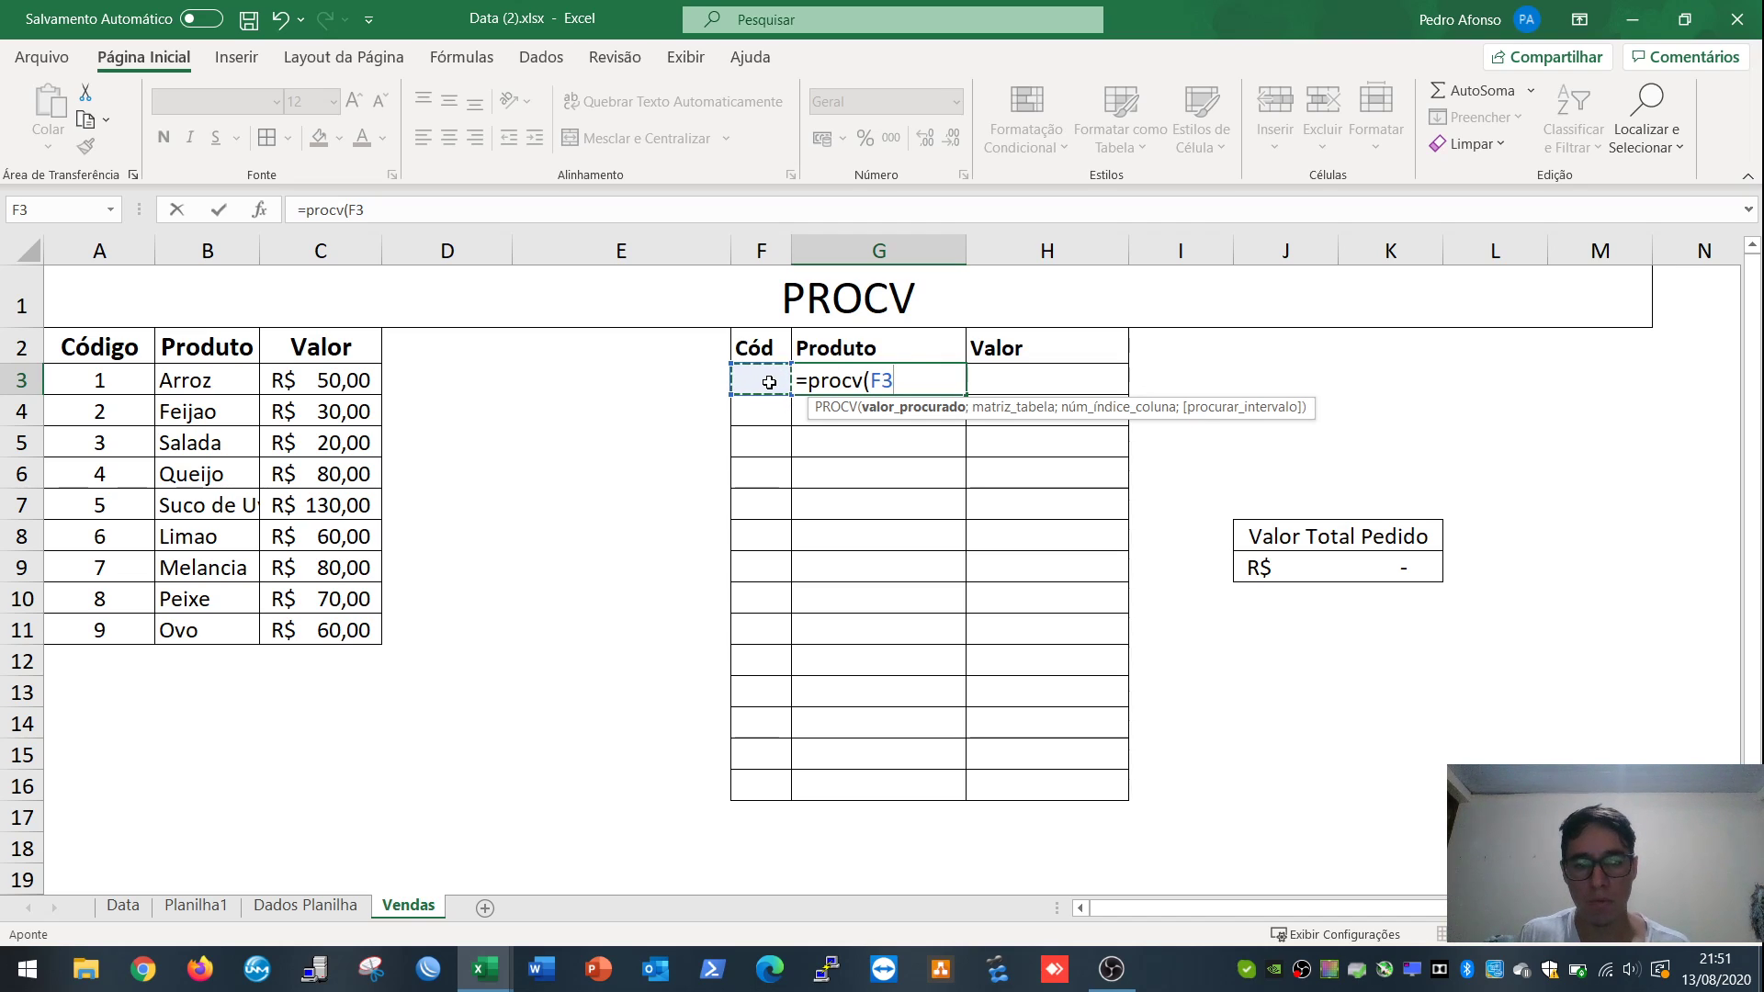
text(;)
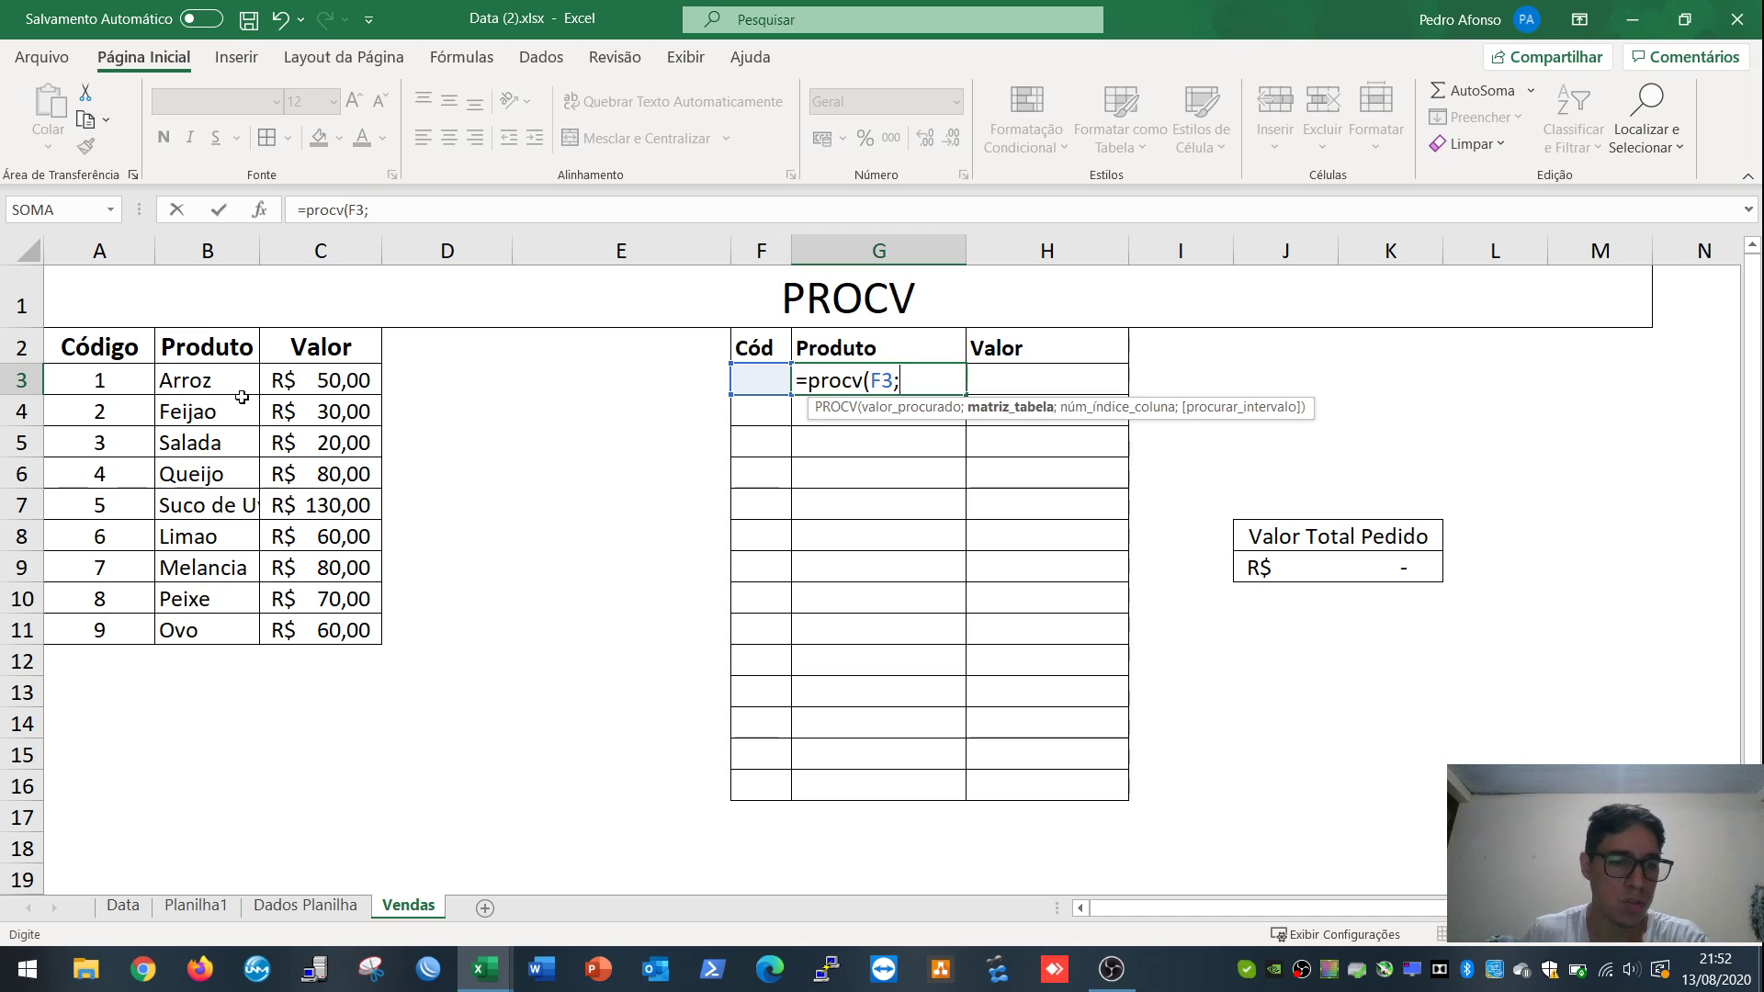
Step: Complete the G3 formula with table range A3:C11, column index 2 and FALSO for an exact match
click(66, 380)
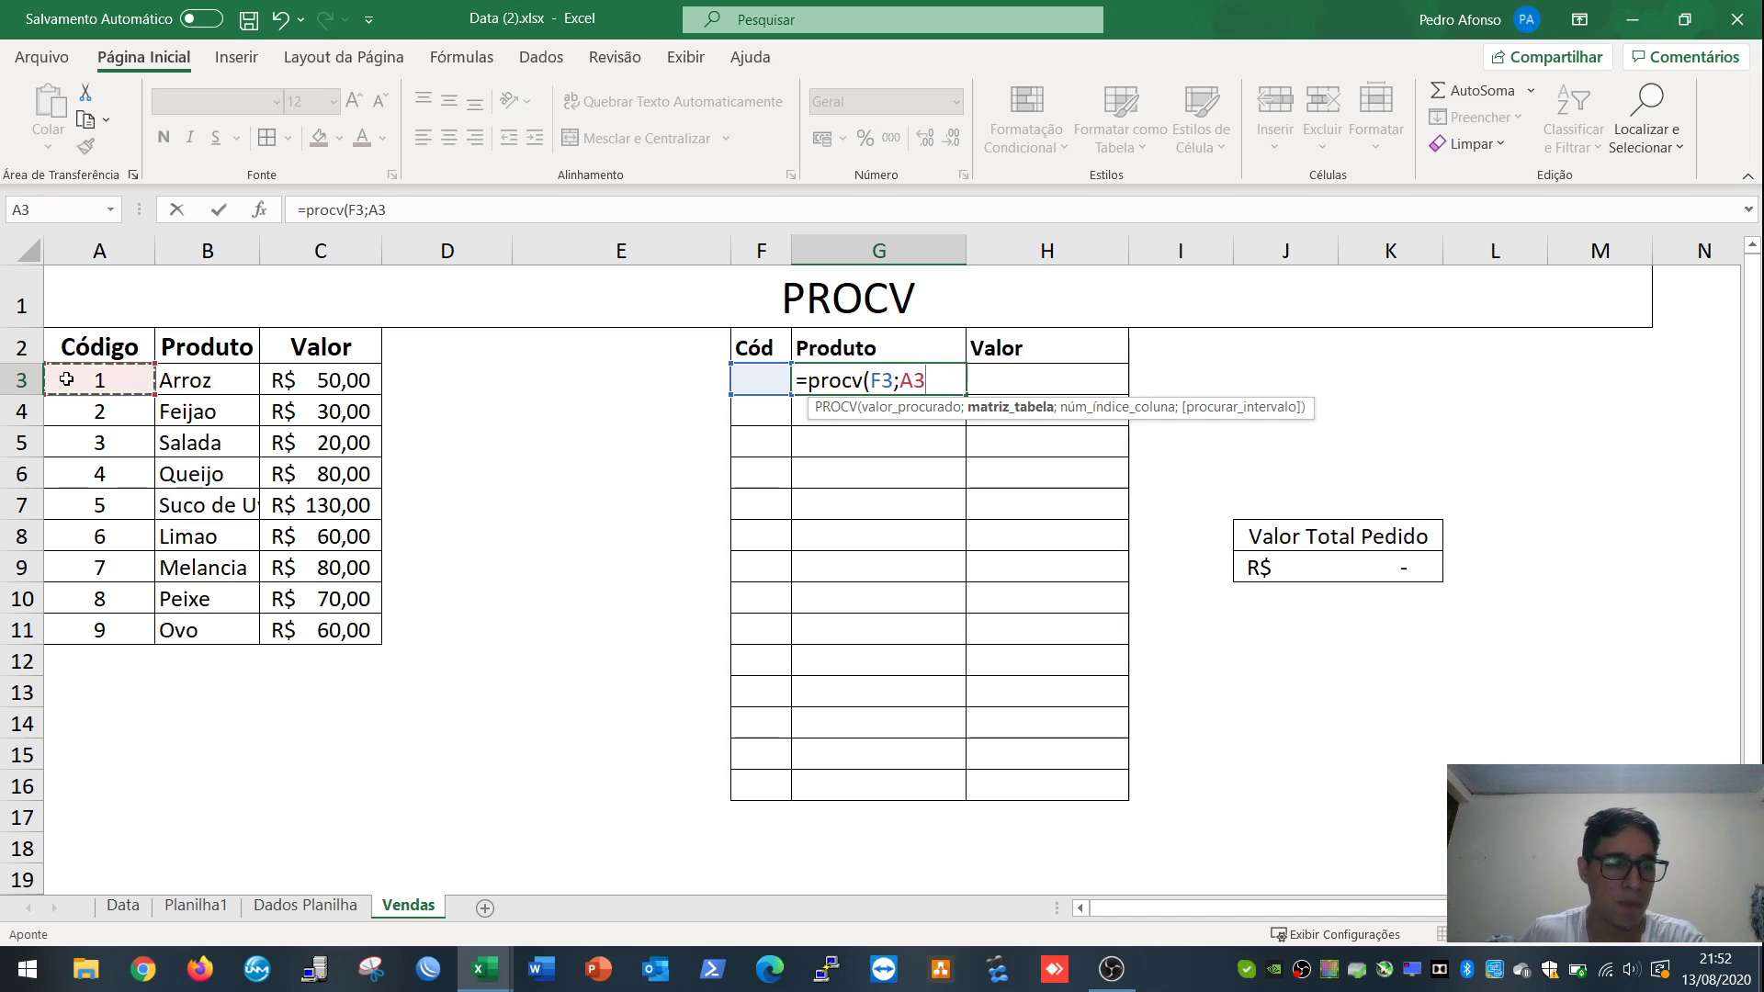
drag(185, 379, 351, 636)
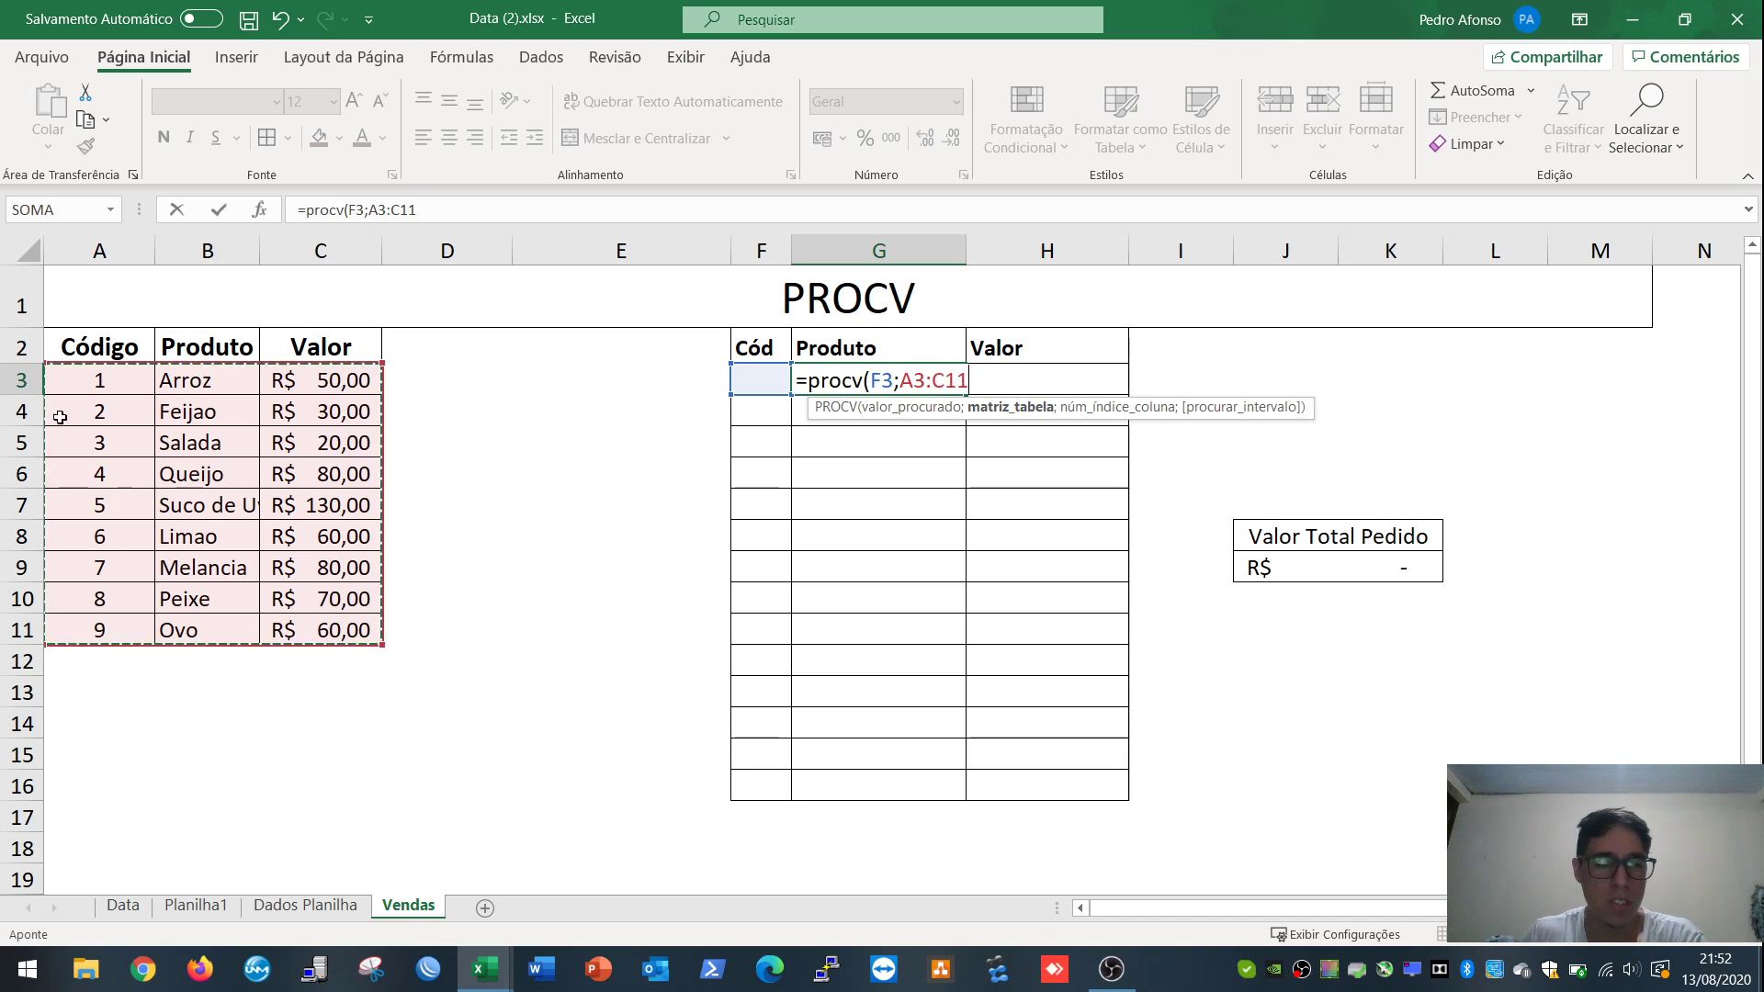
text(;)
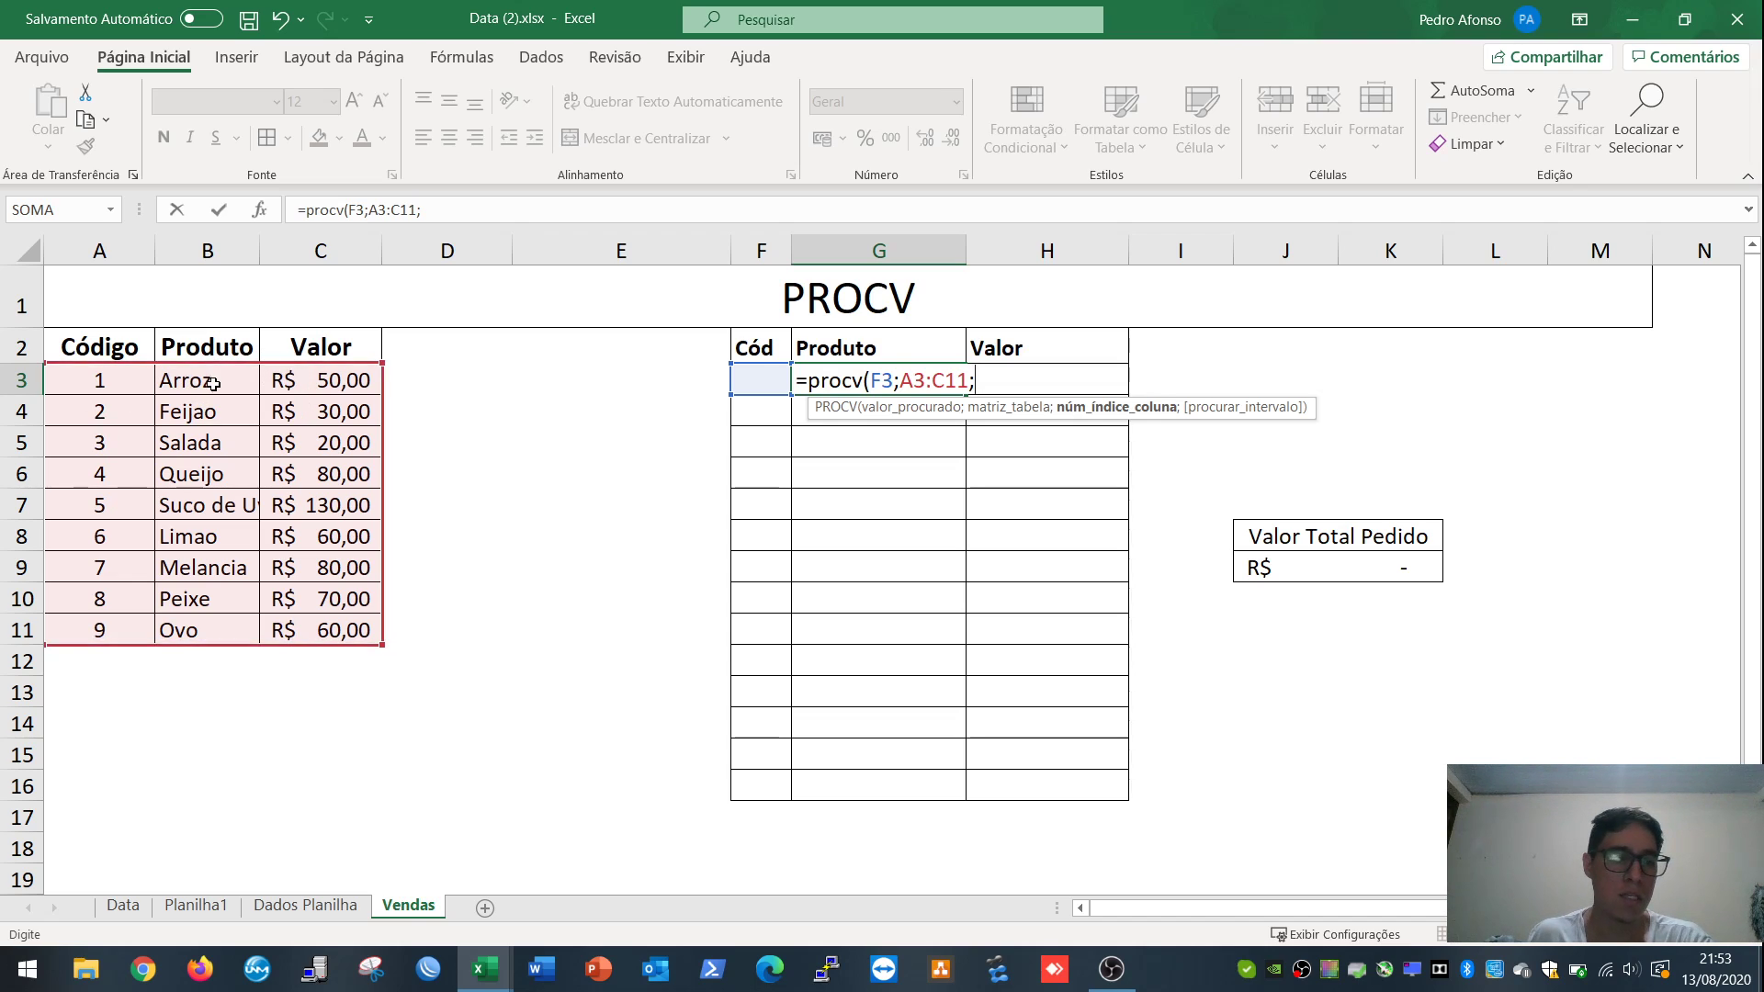
text(2;)
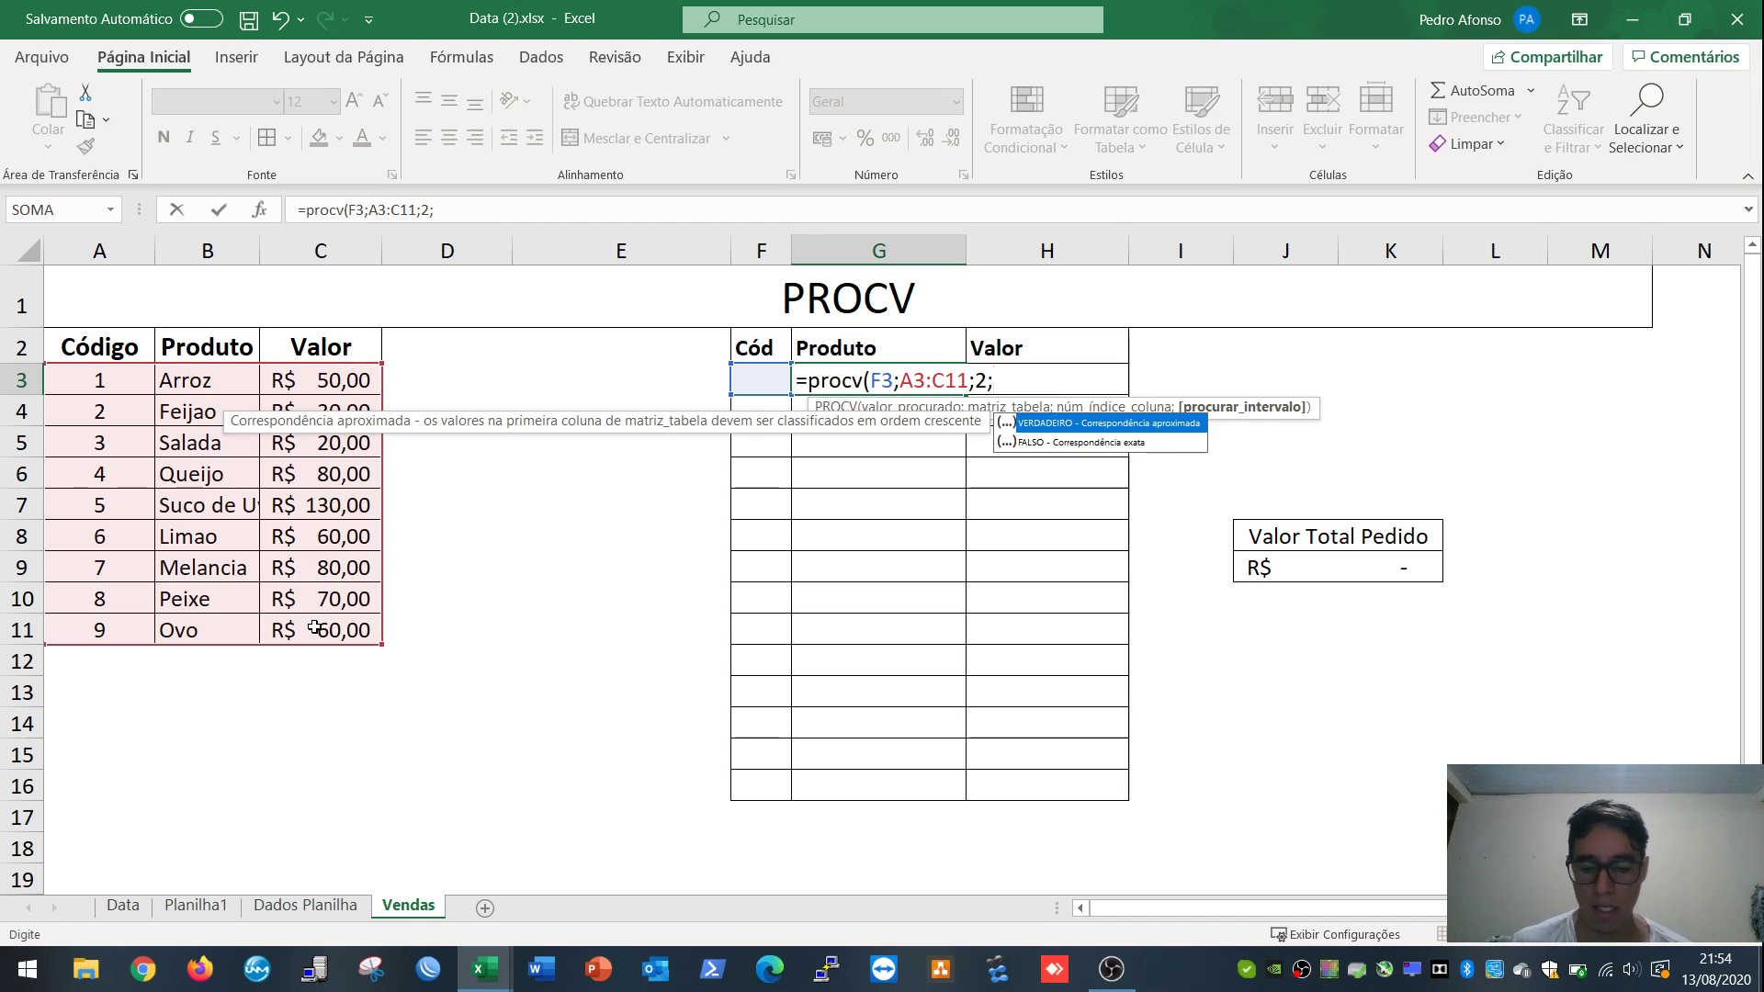
click(1098, 444)
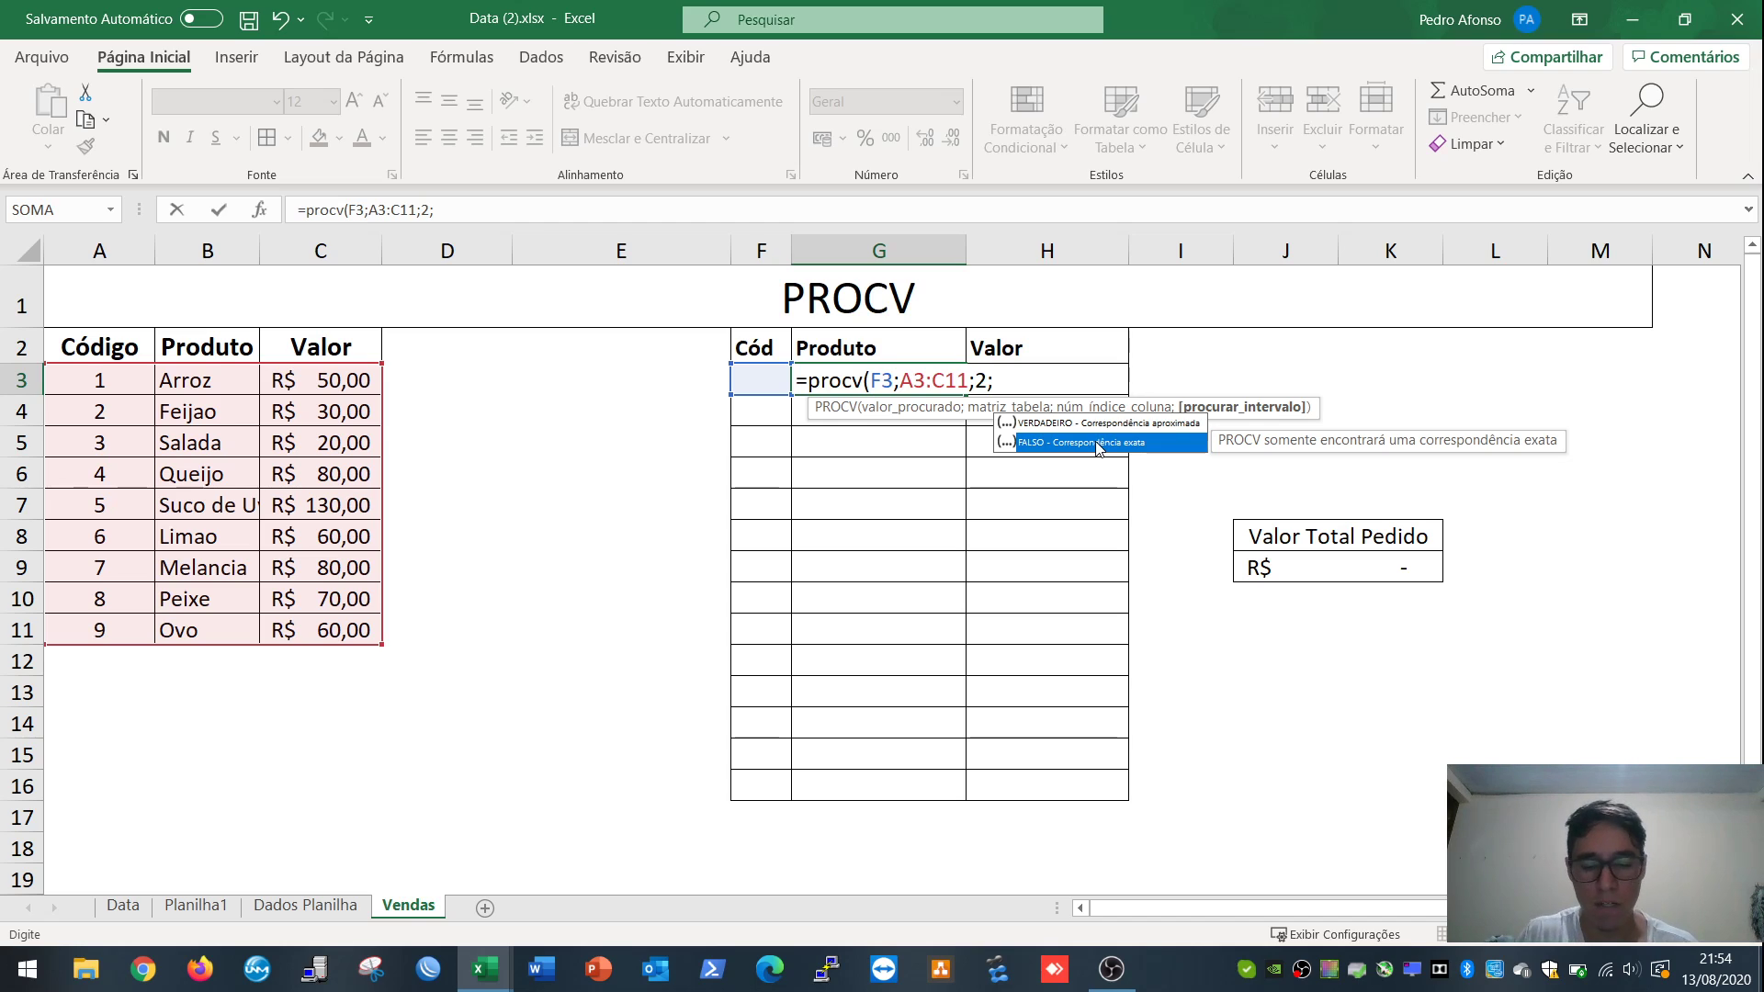
text(falso)
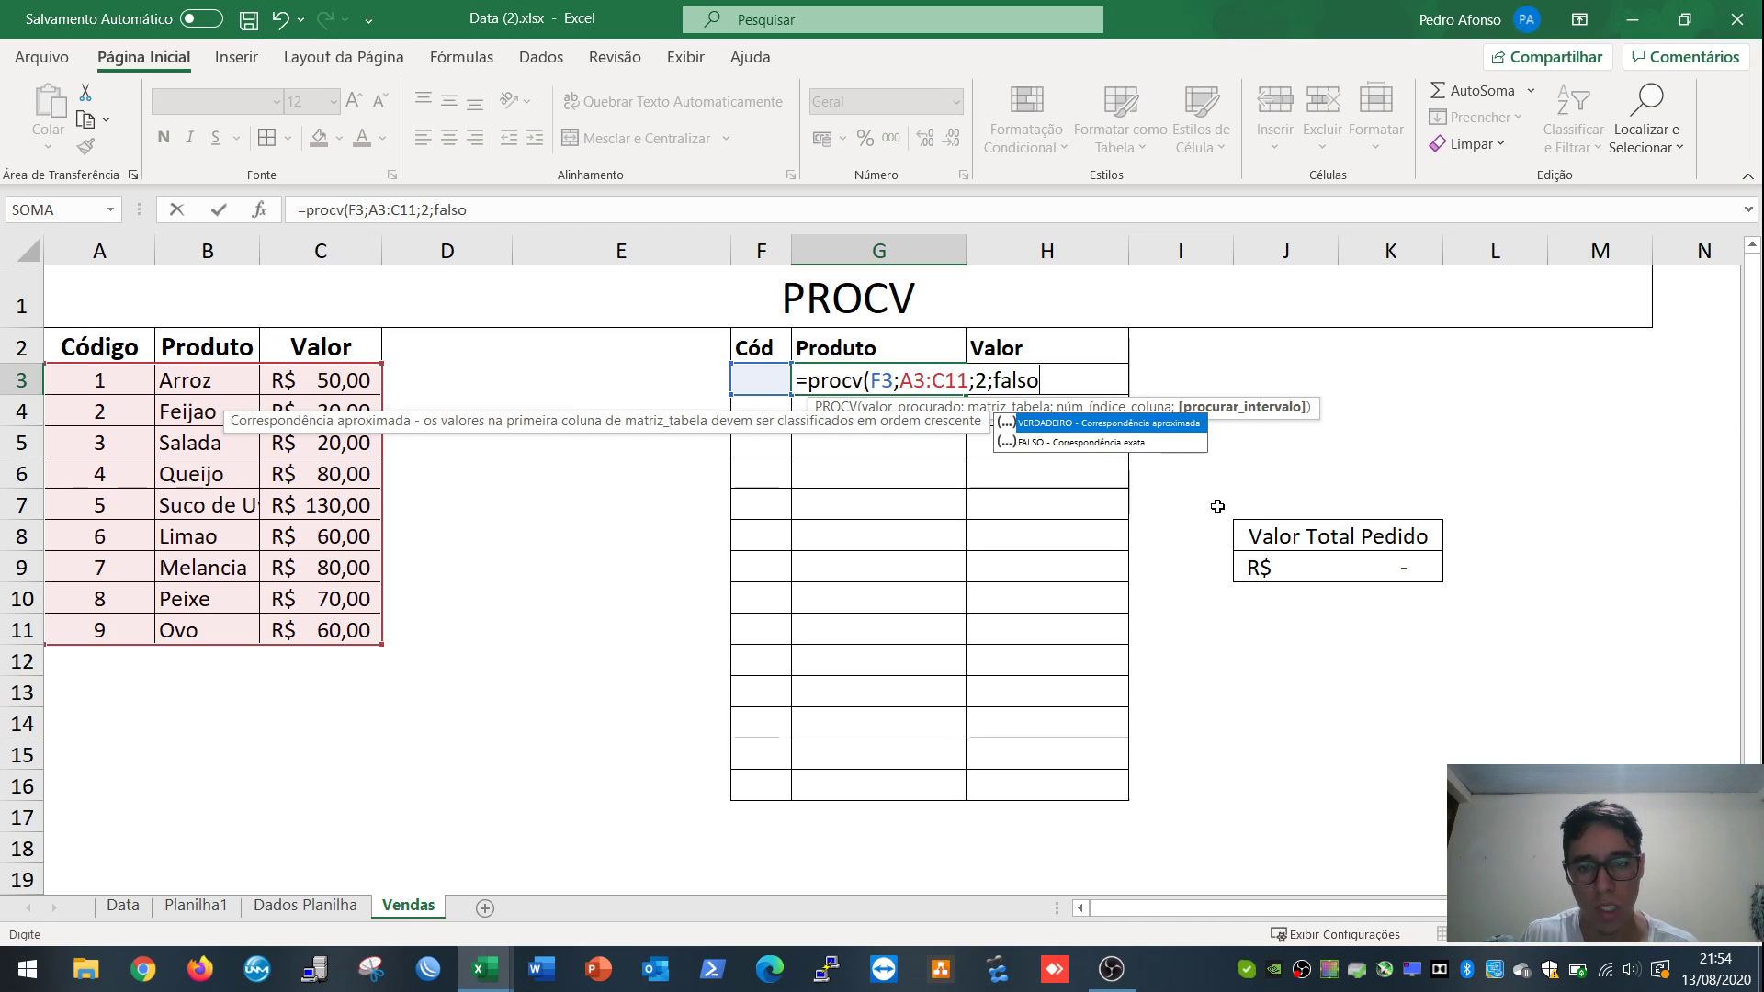
text())
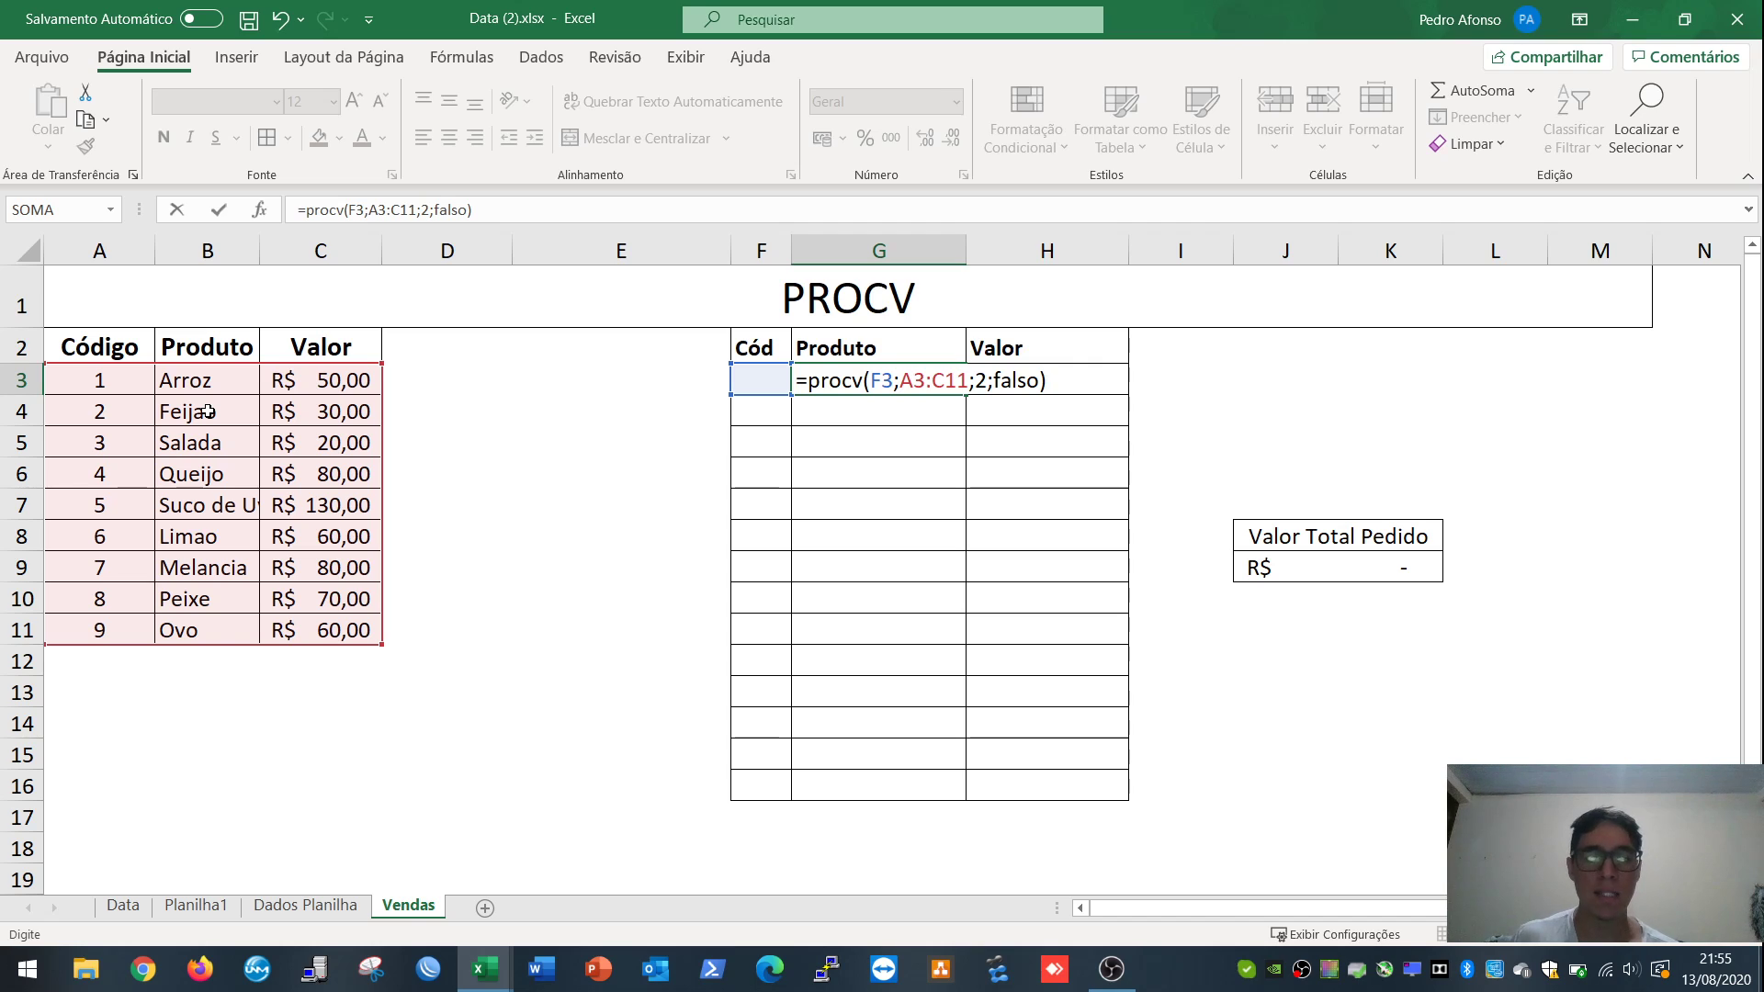
key(Return)
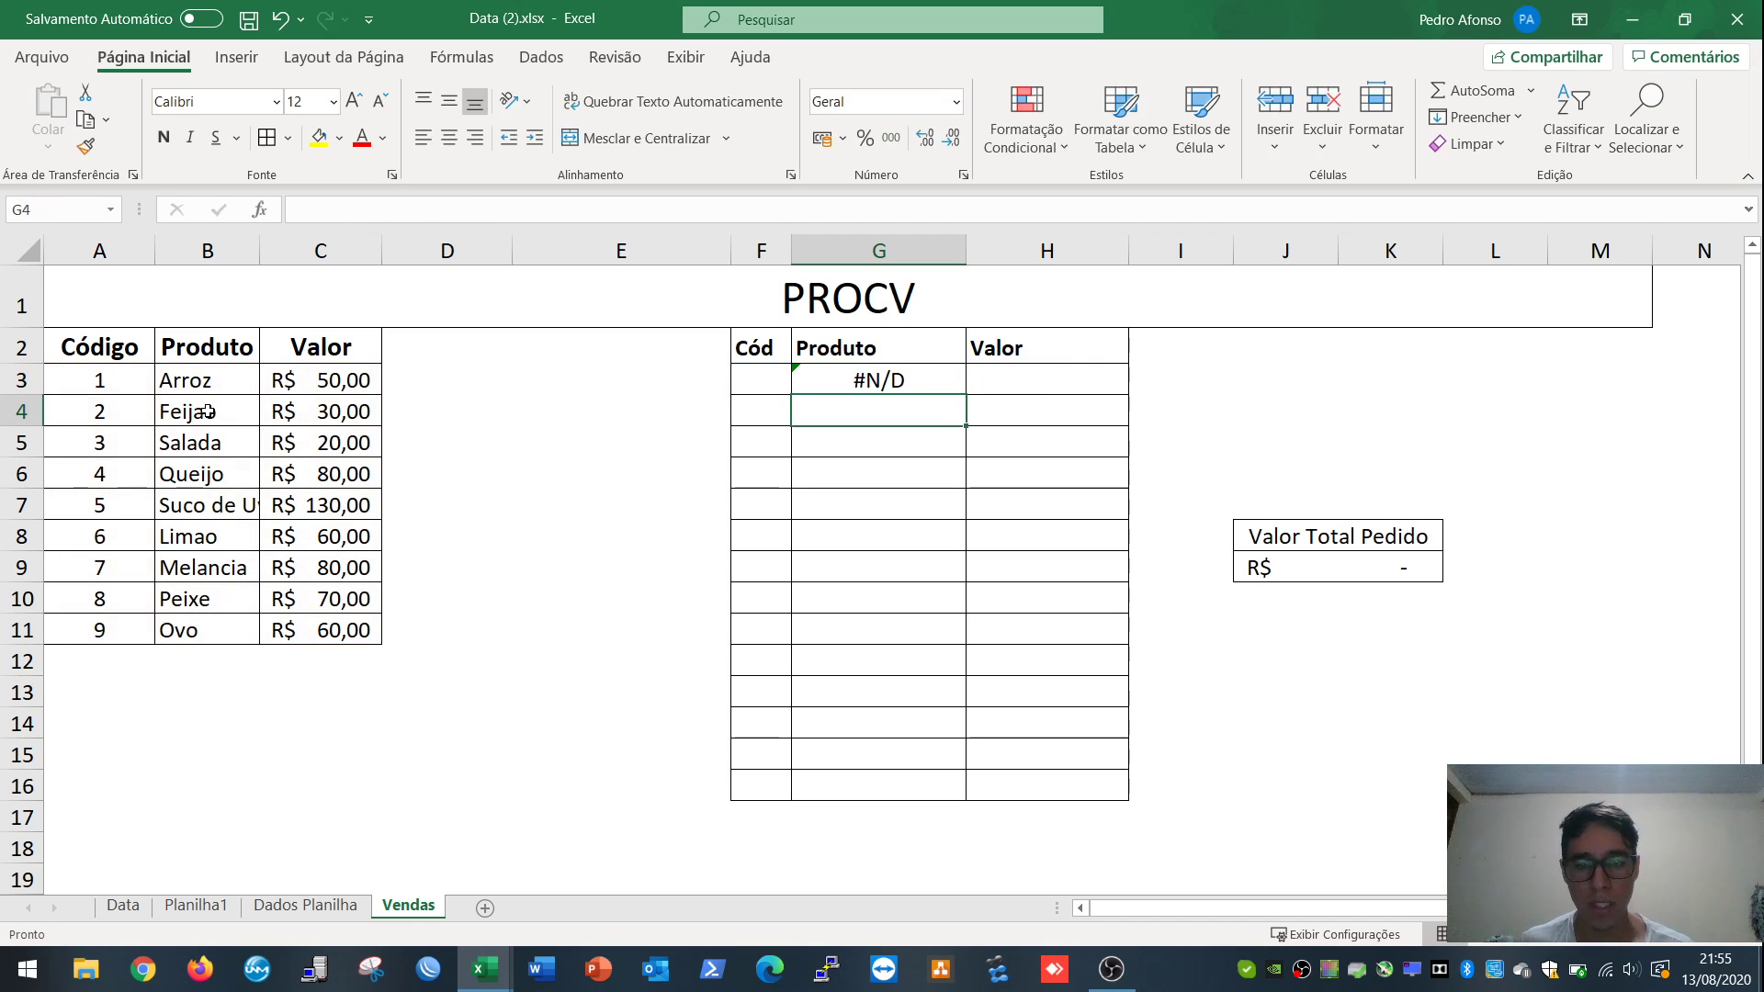
Step: Begin a PROCV formula in the order table's first Valor cell, H3, with F3 as the lookup value
key(Up)
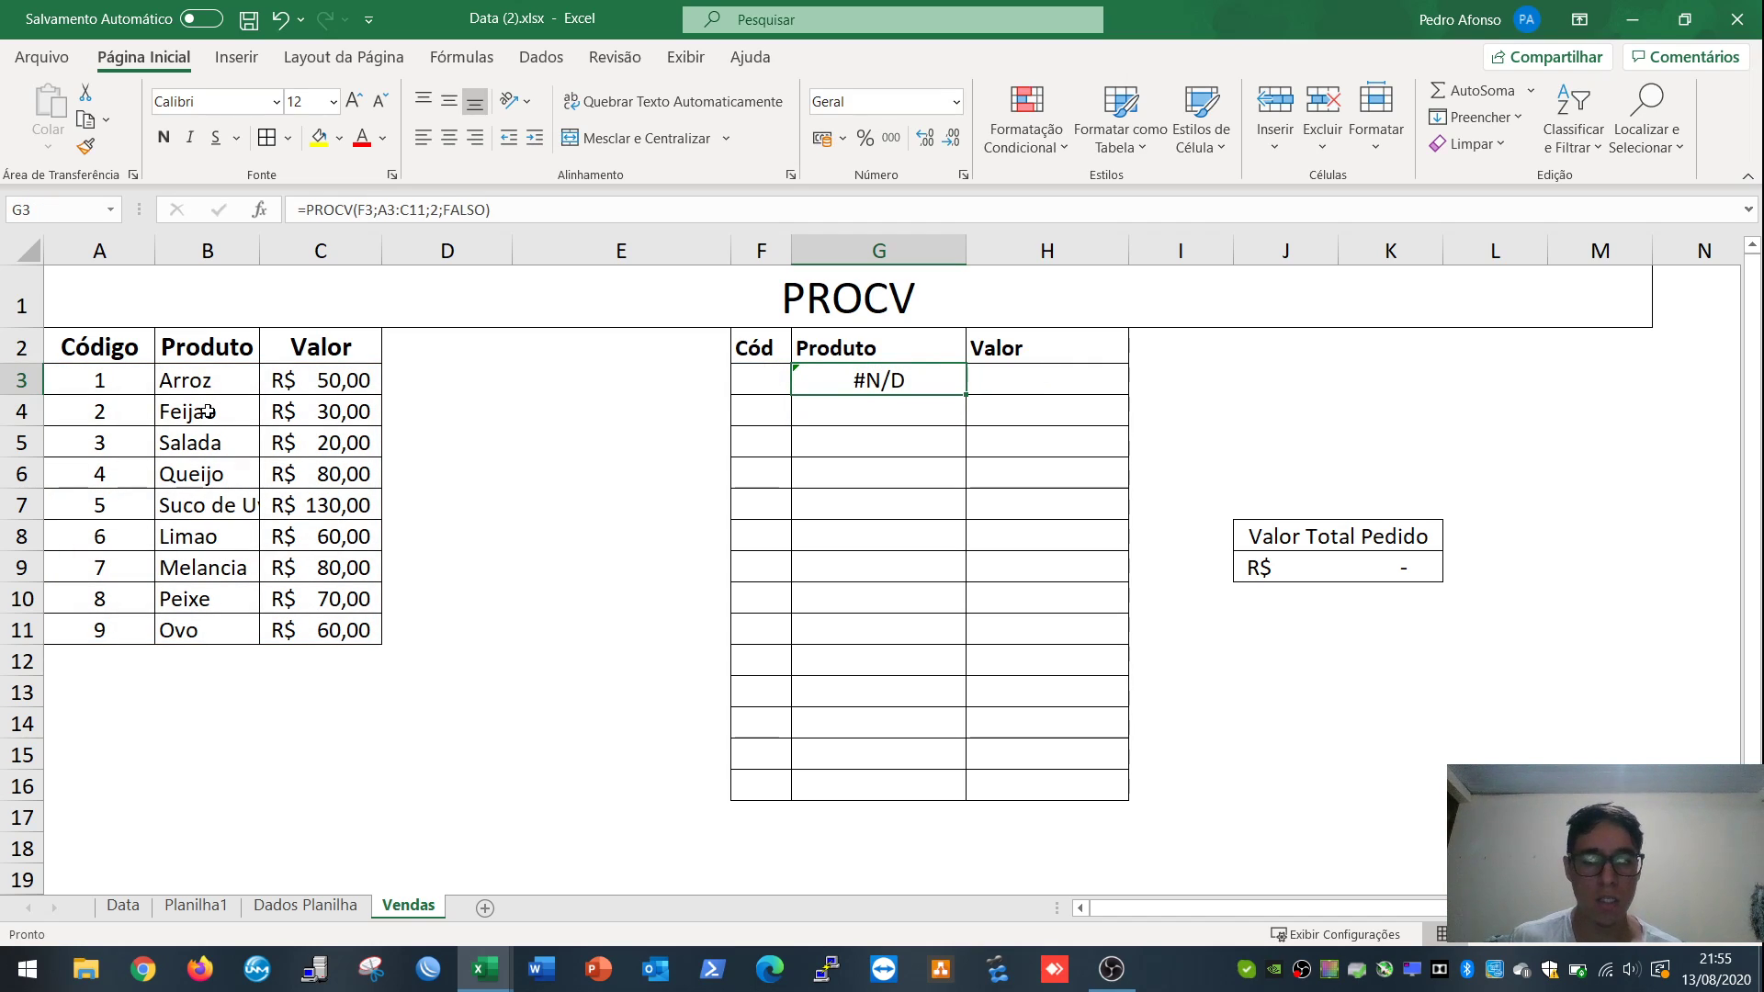
key(Left)
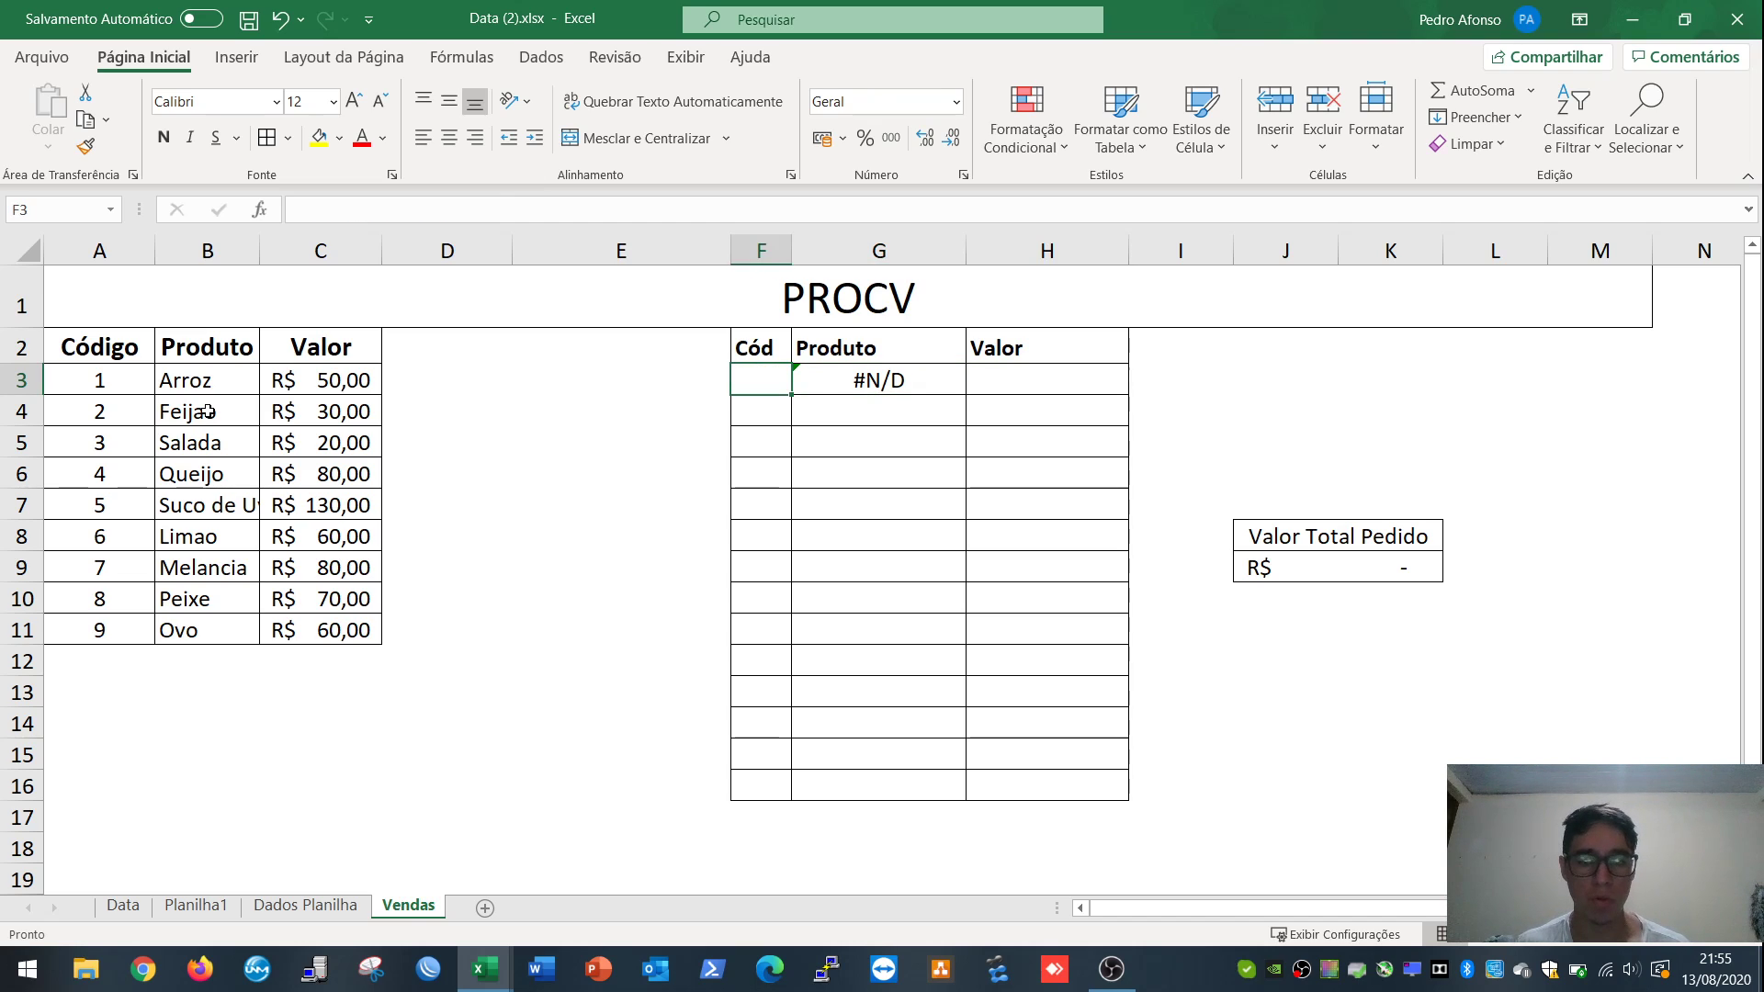
key(Right)
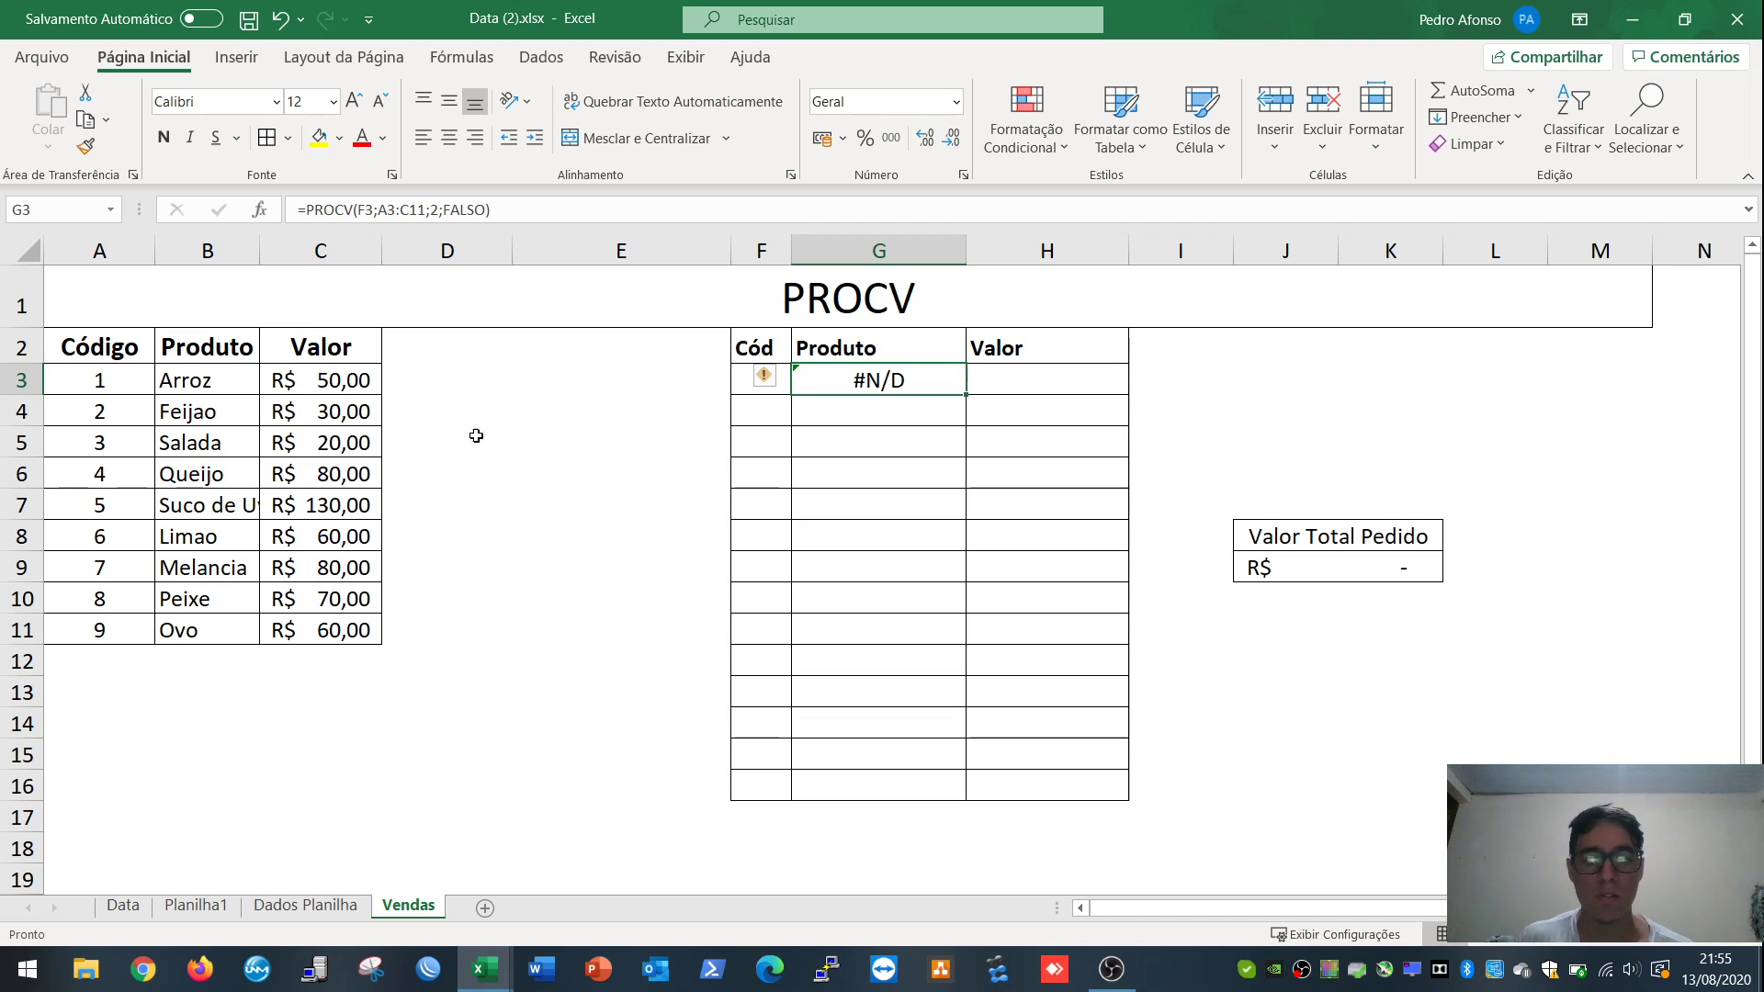
click(1004, 381)
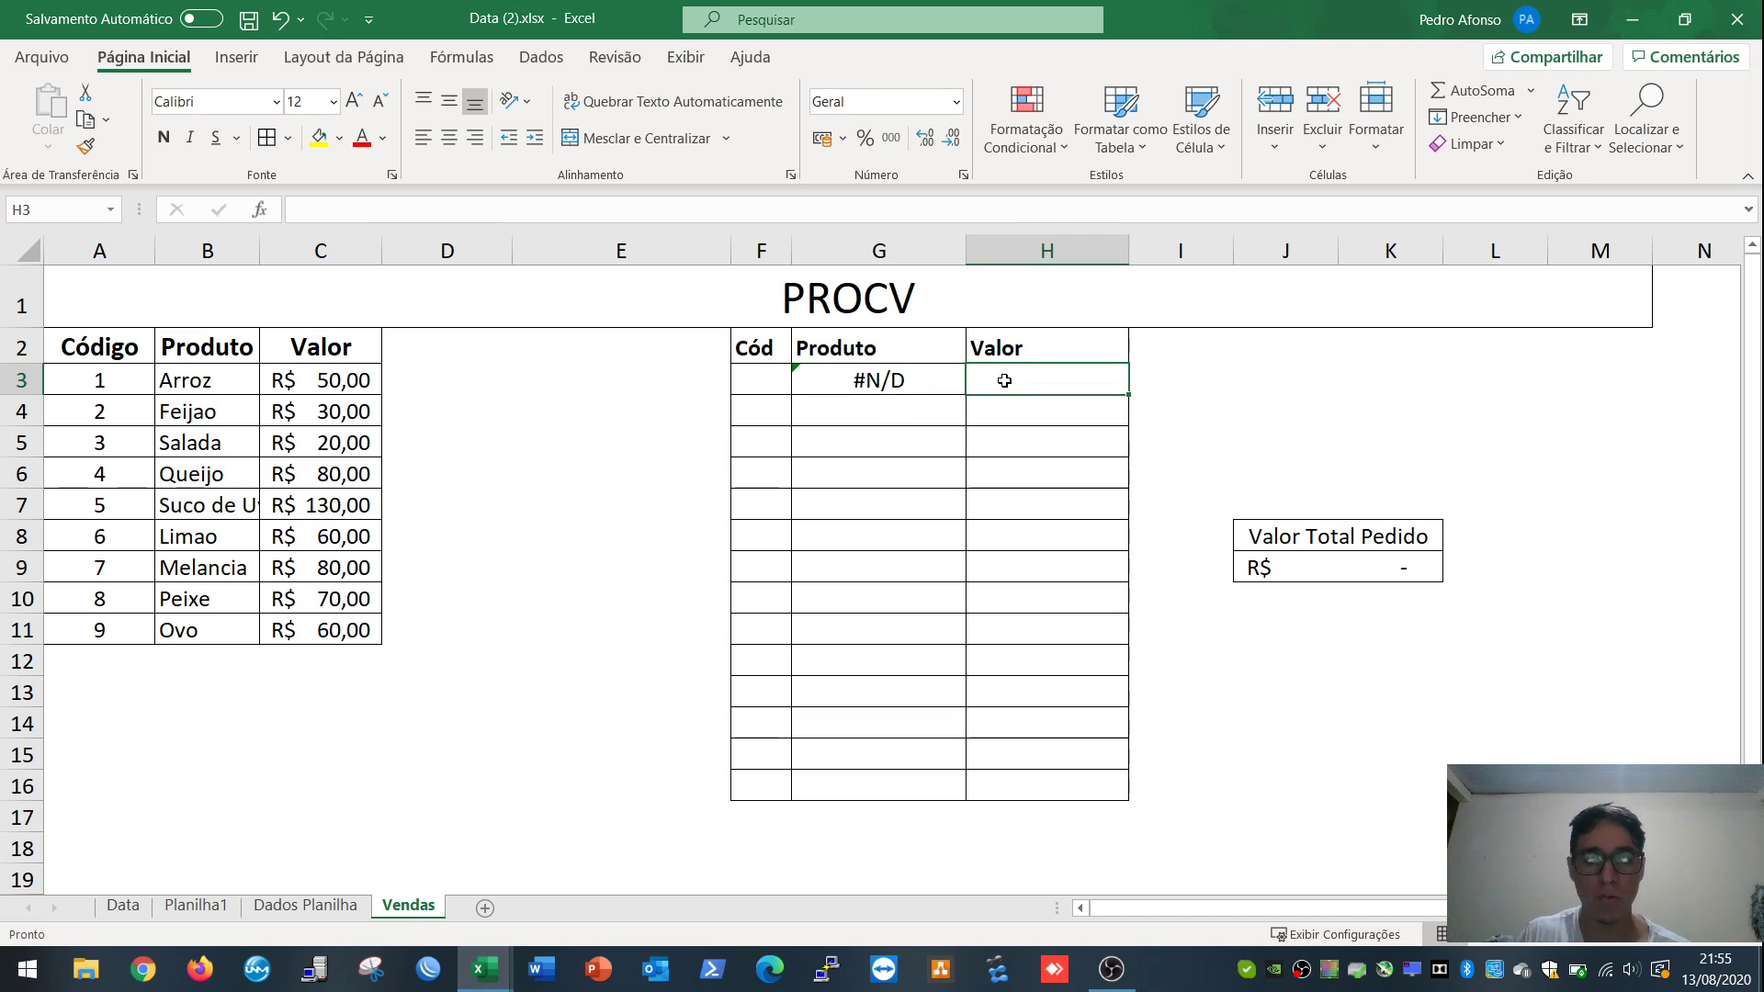
text(=procv)
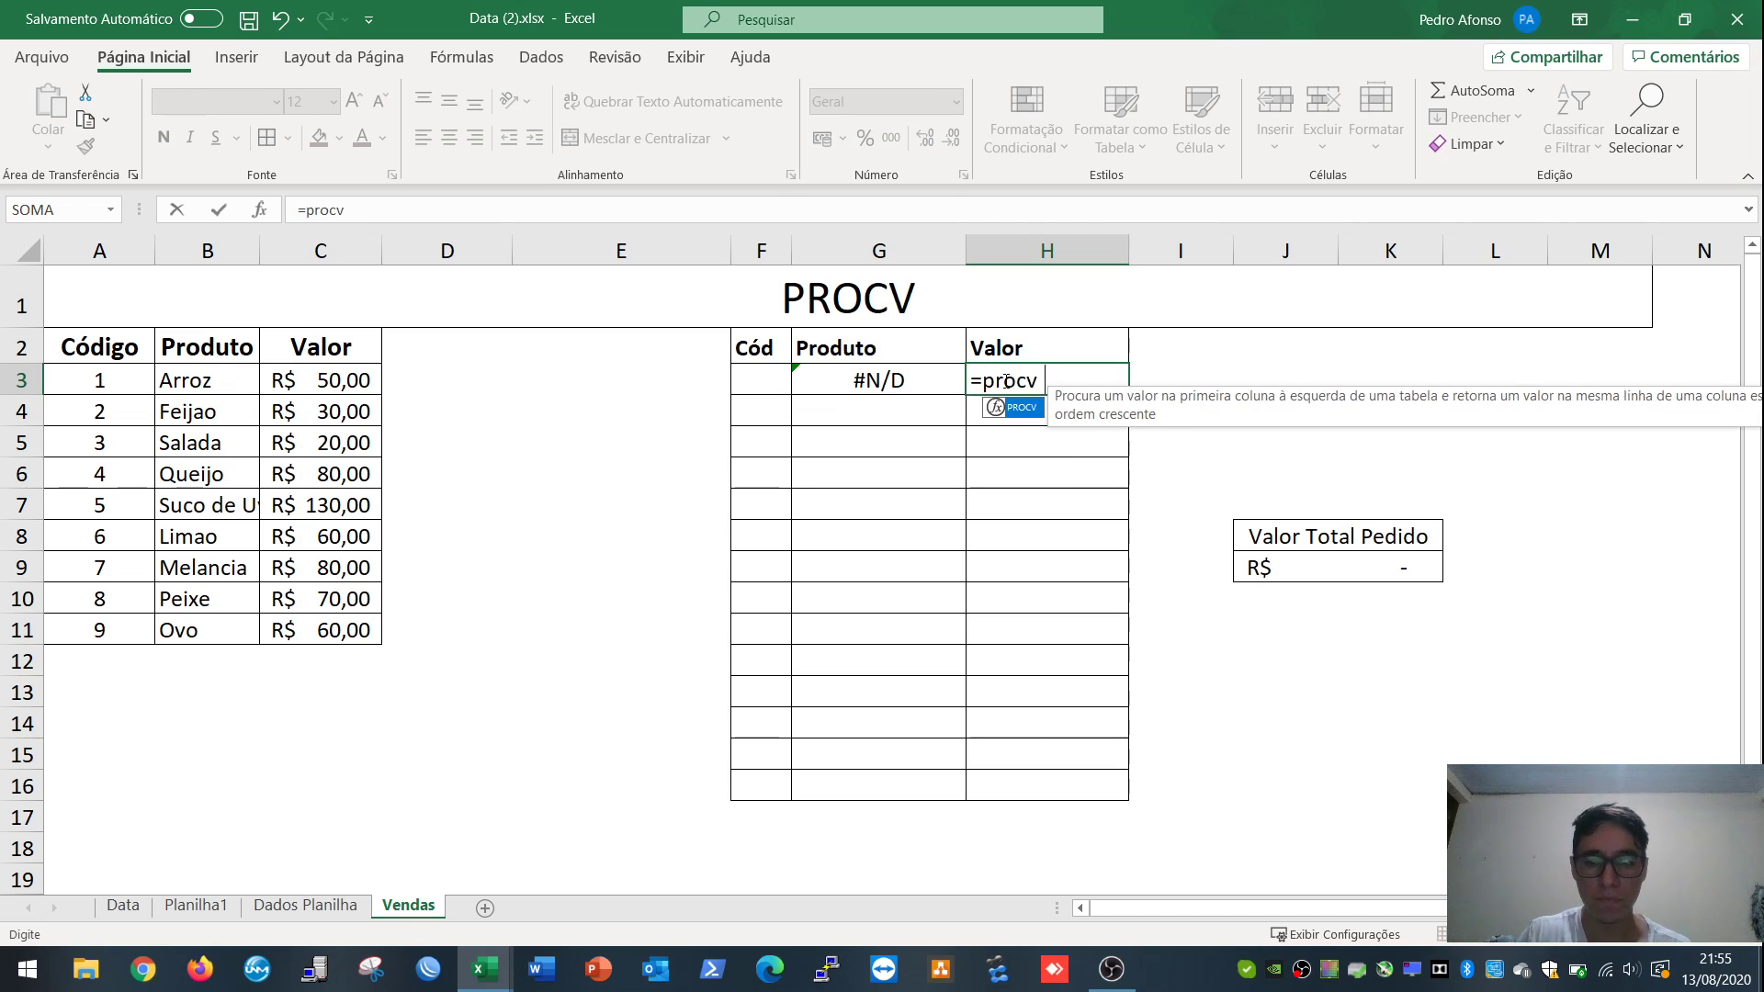
text(()
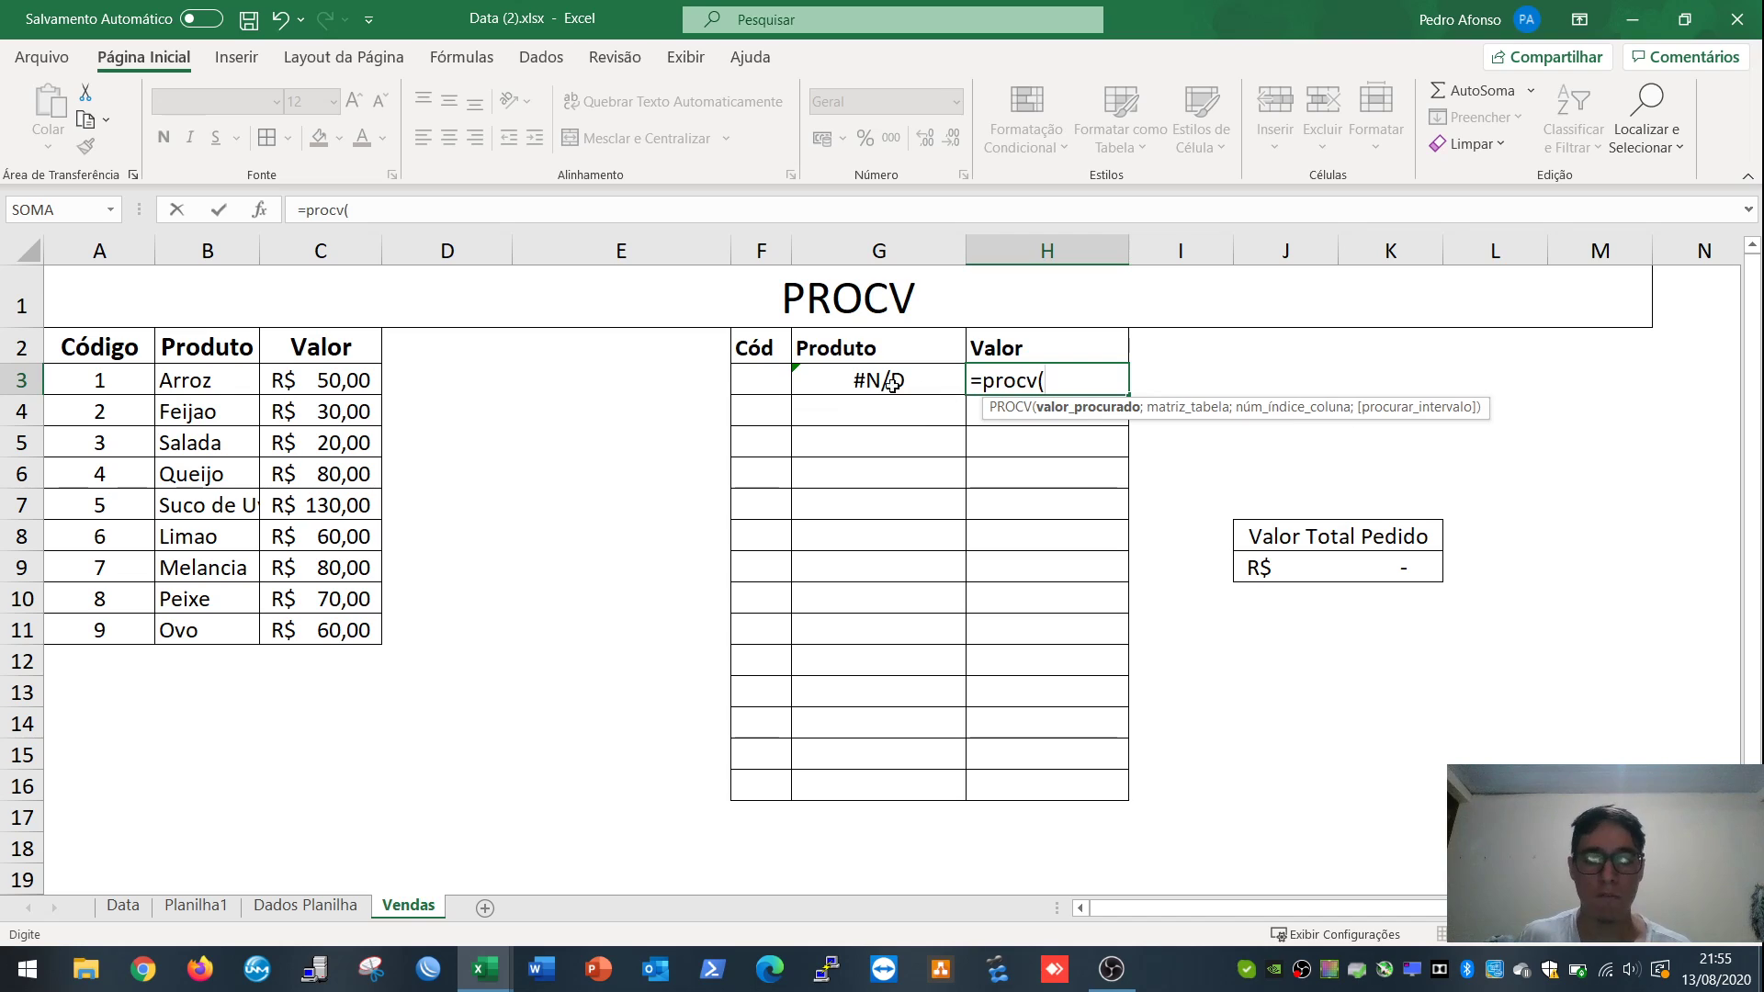
click(754, 384)
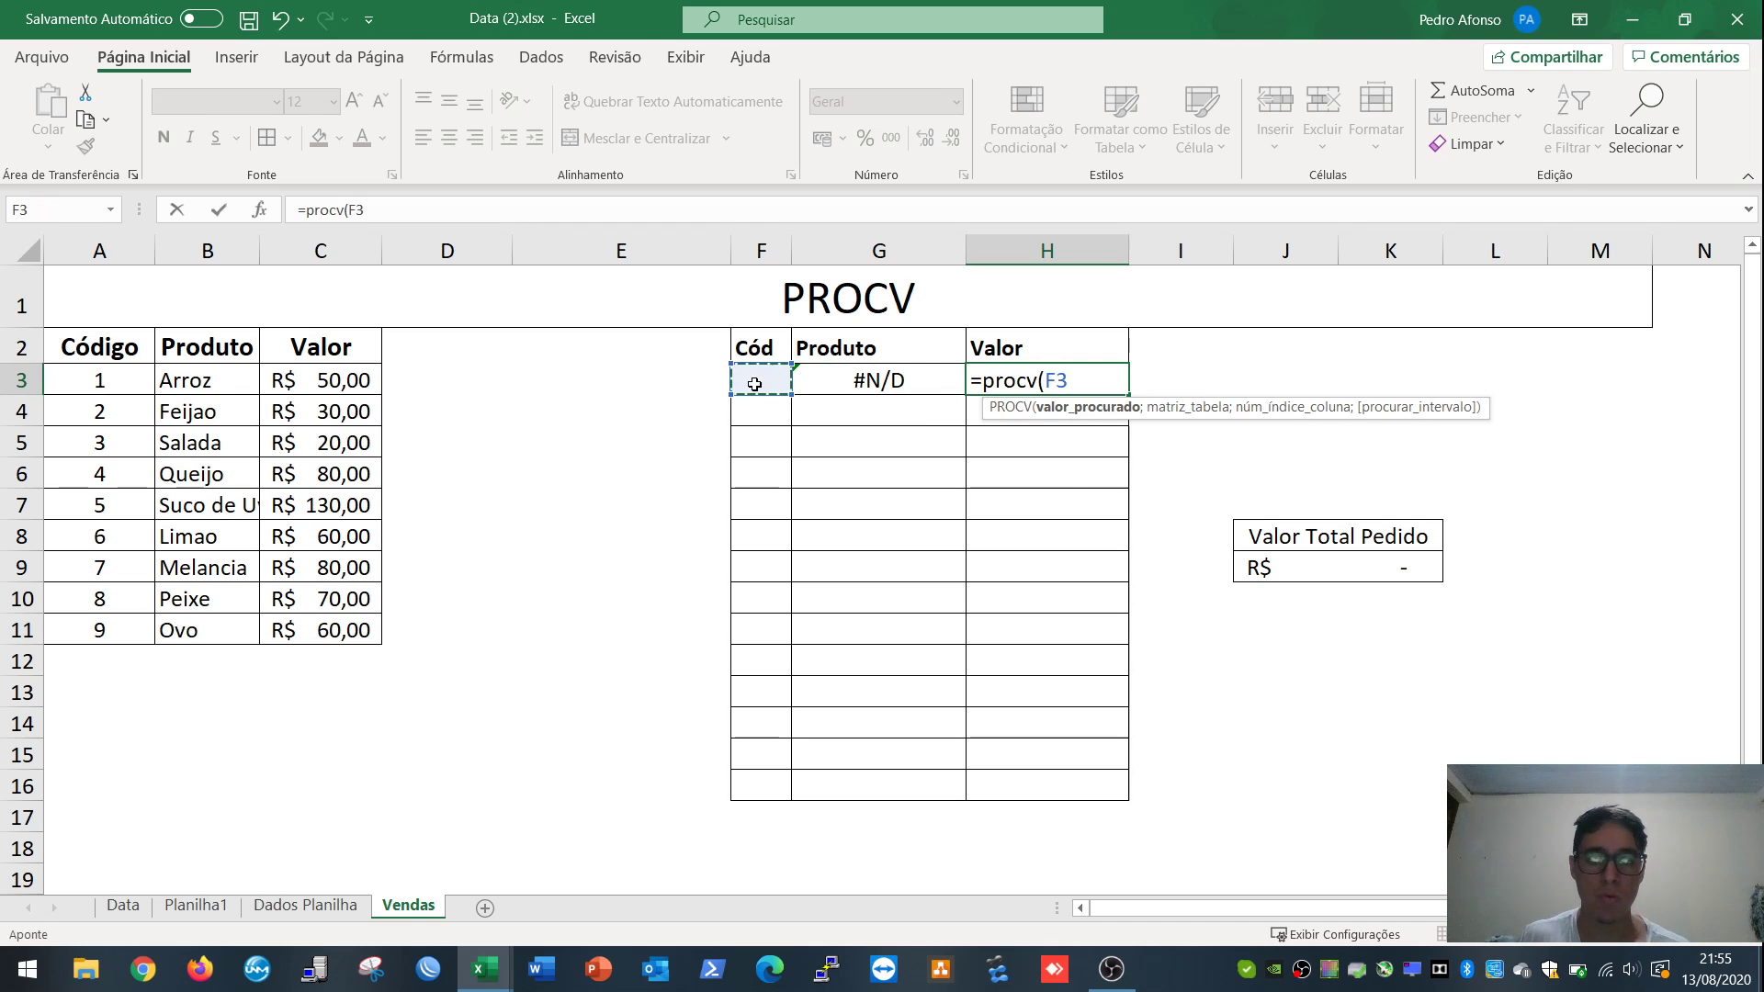
text(;)
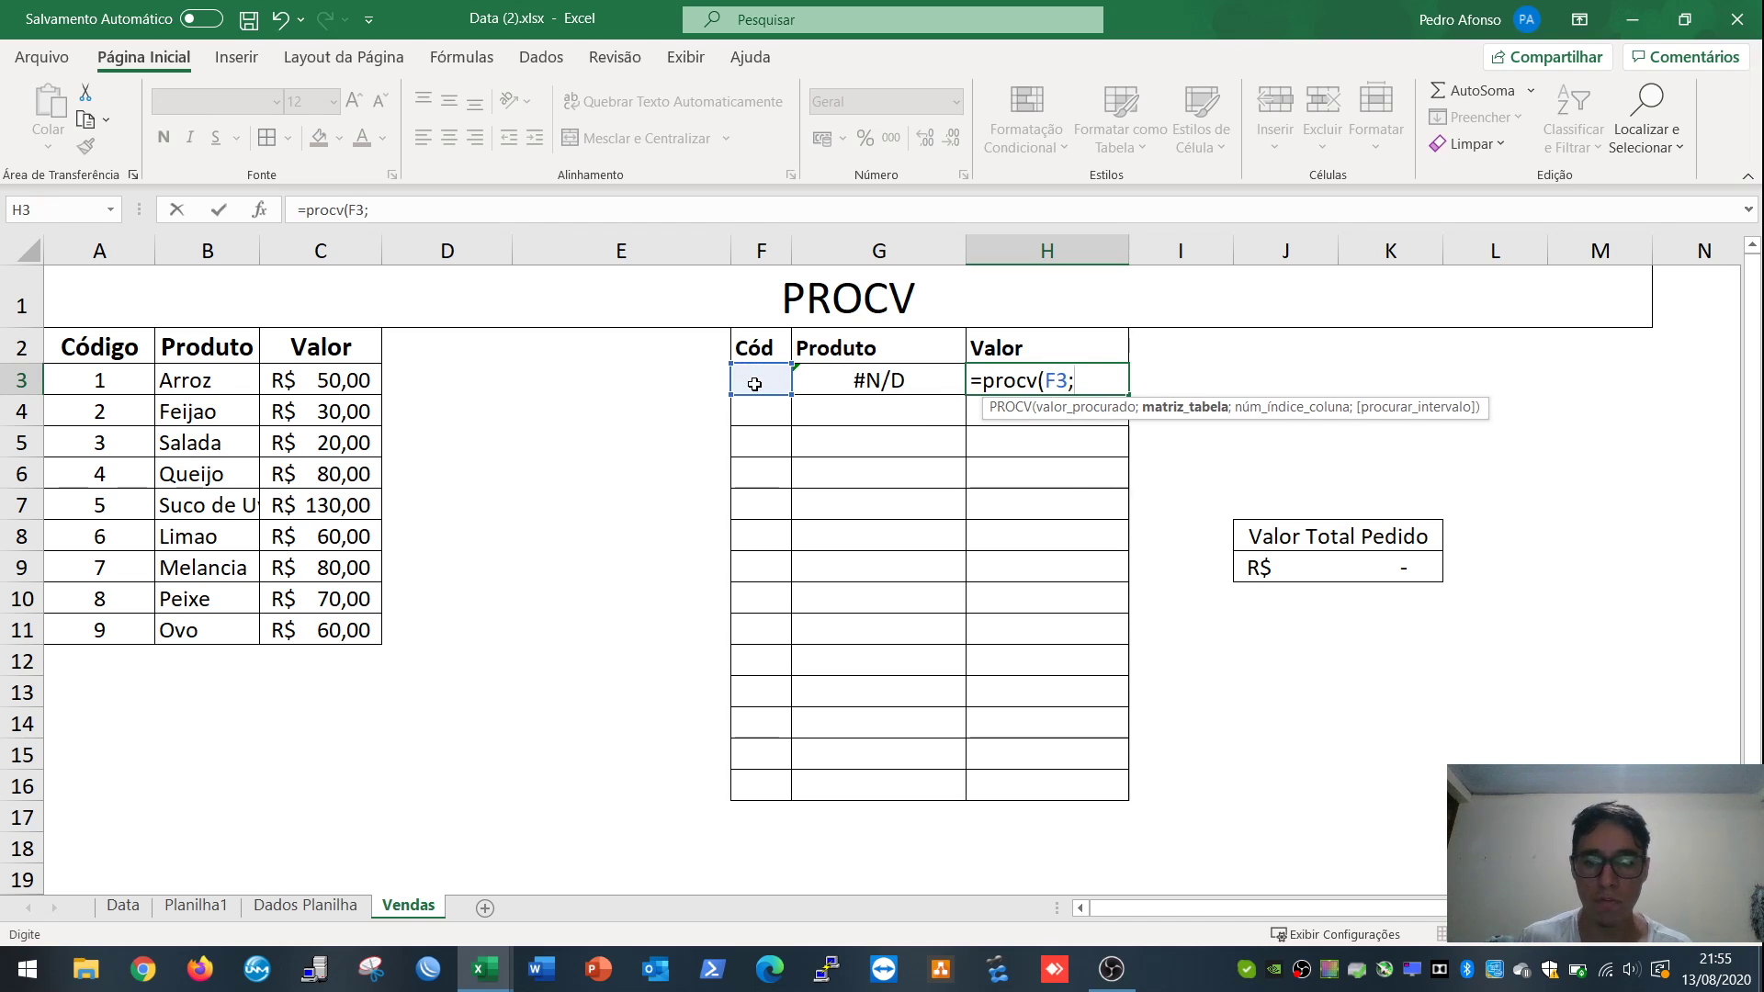
Step: Complete the H3 formula with table range A3:C11, column index 3 and FALSO for an exact match
click(149, 391)
drag(149, 391, 341, 631)
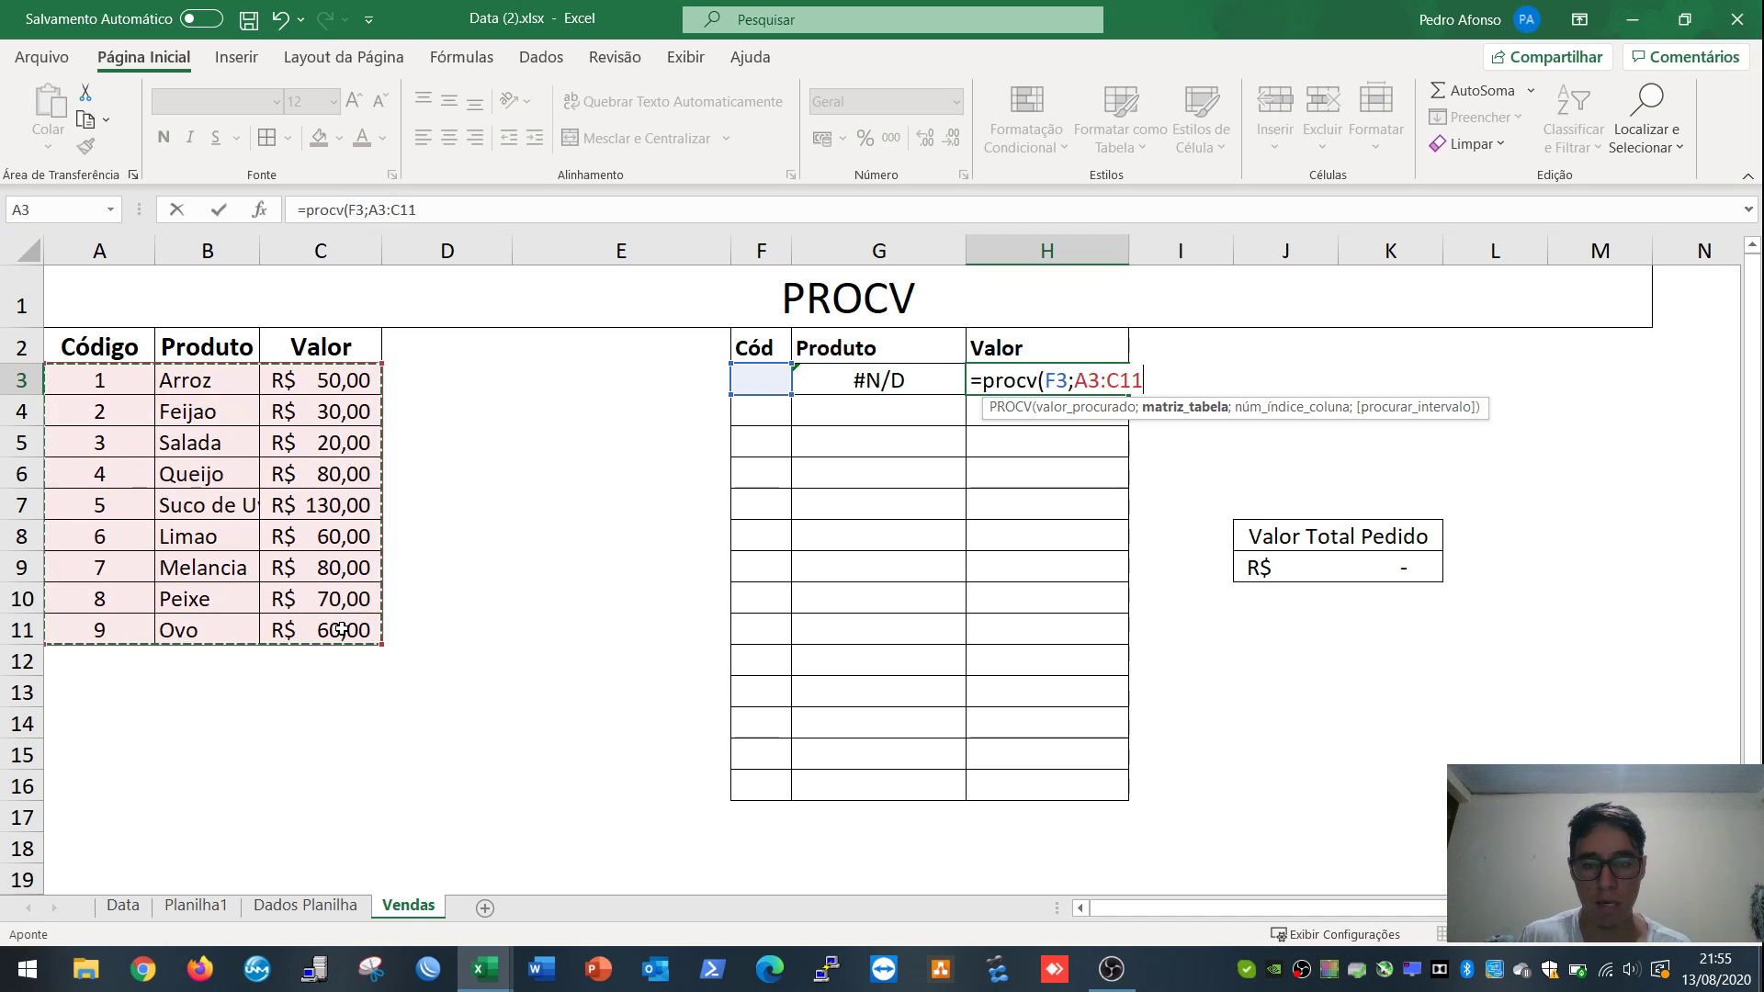
text(;3)
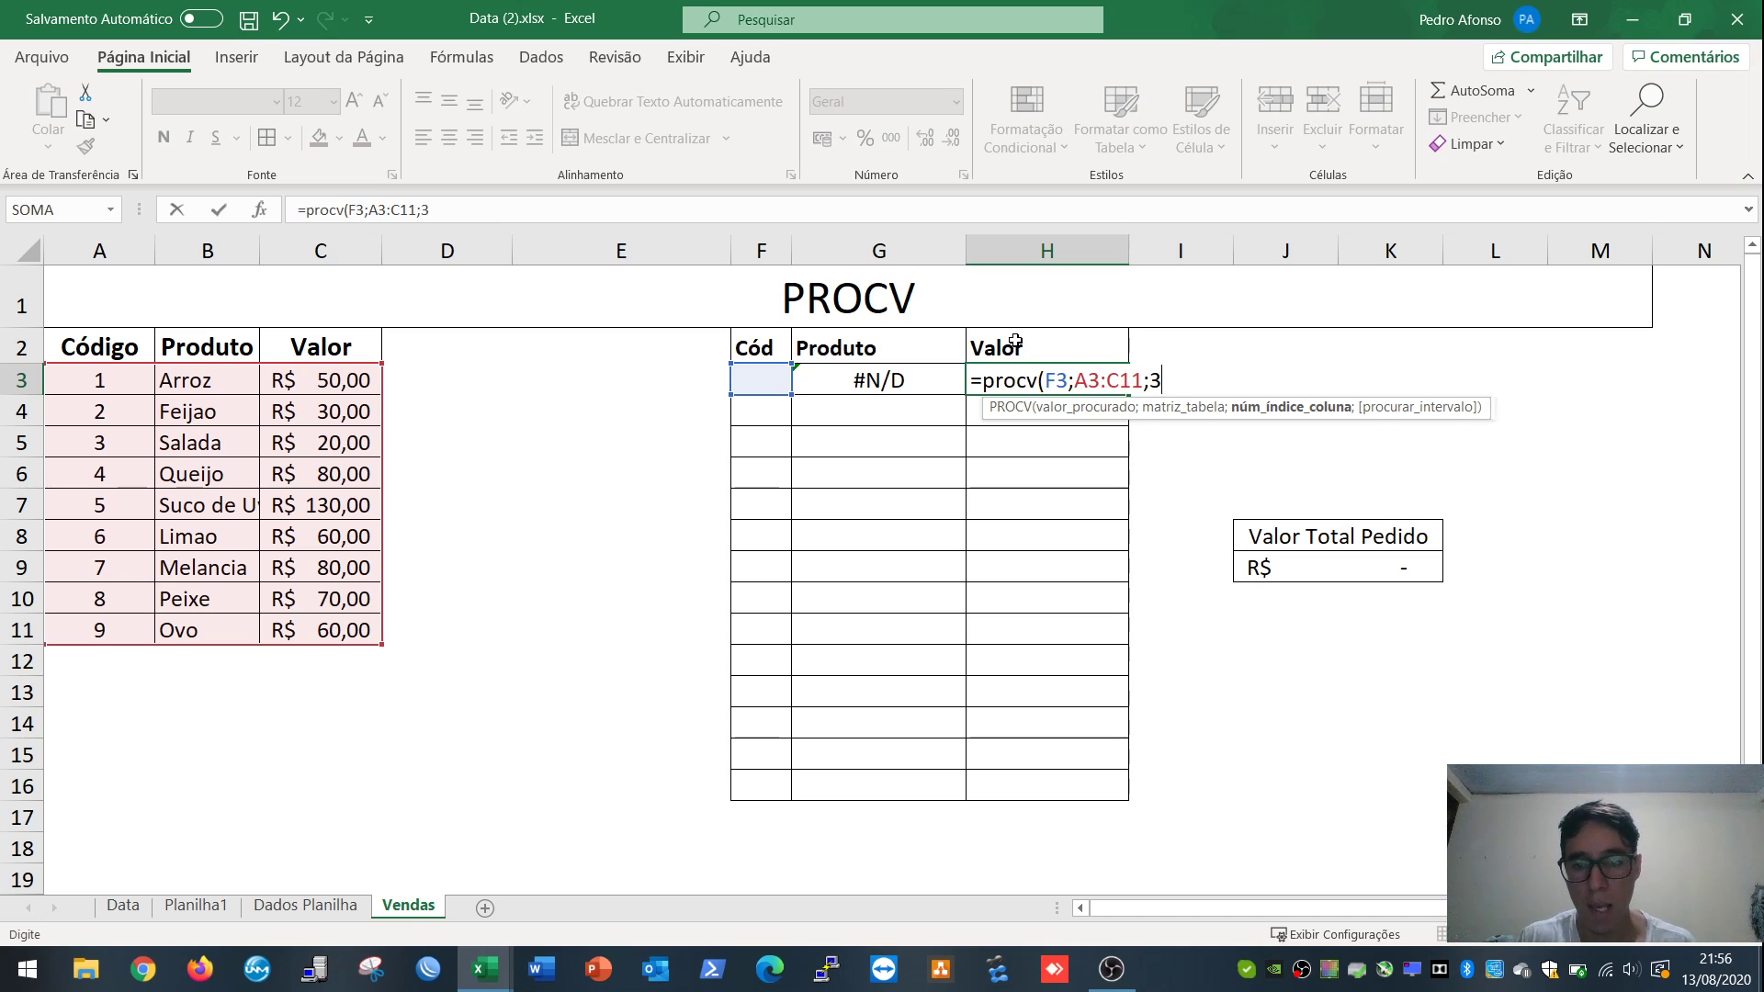
text(;)
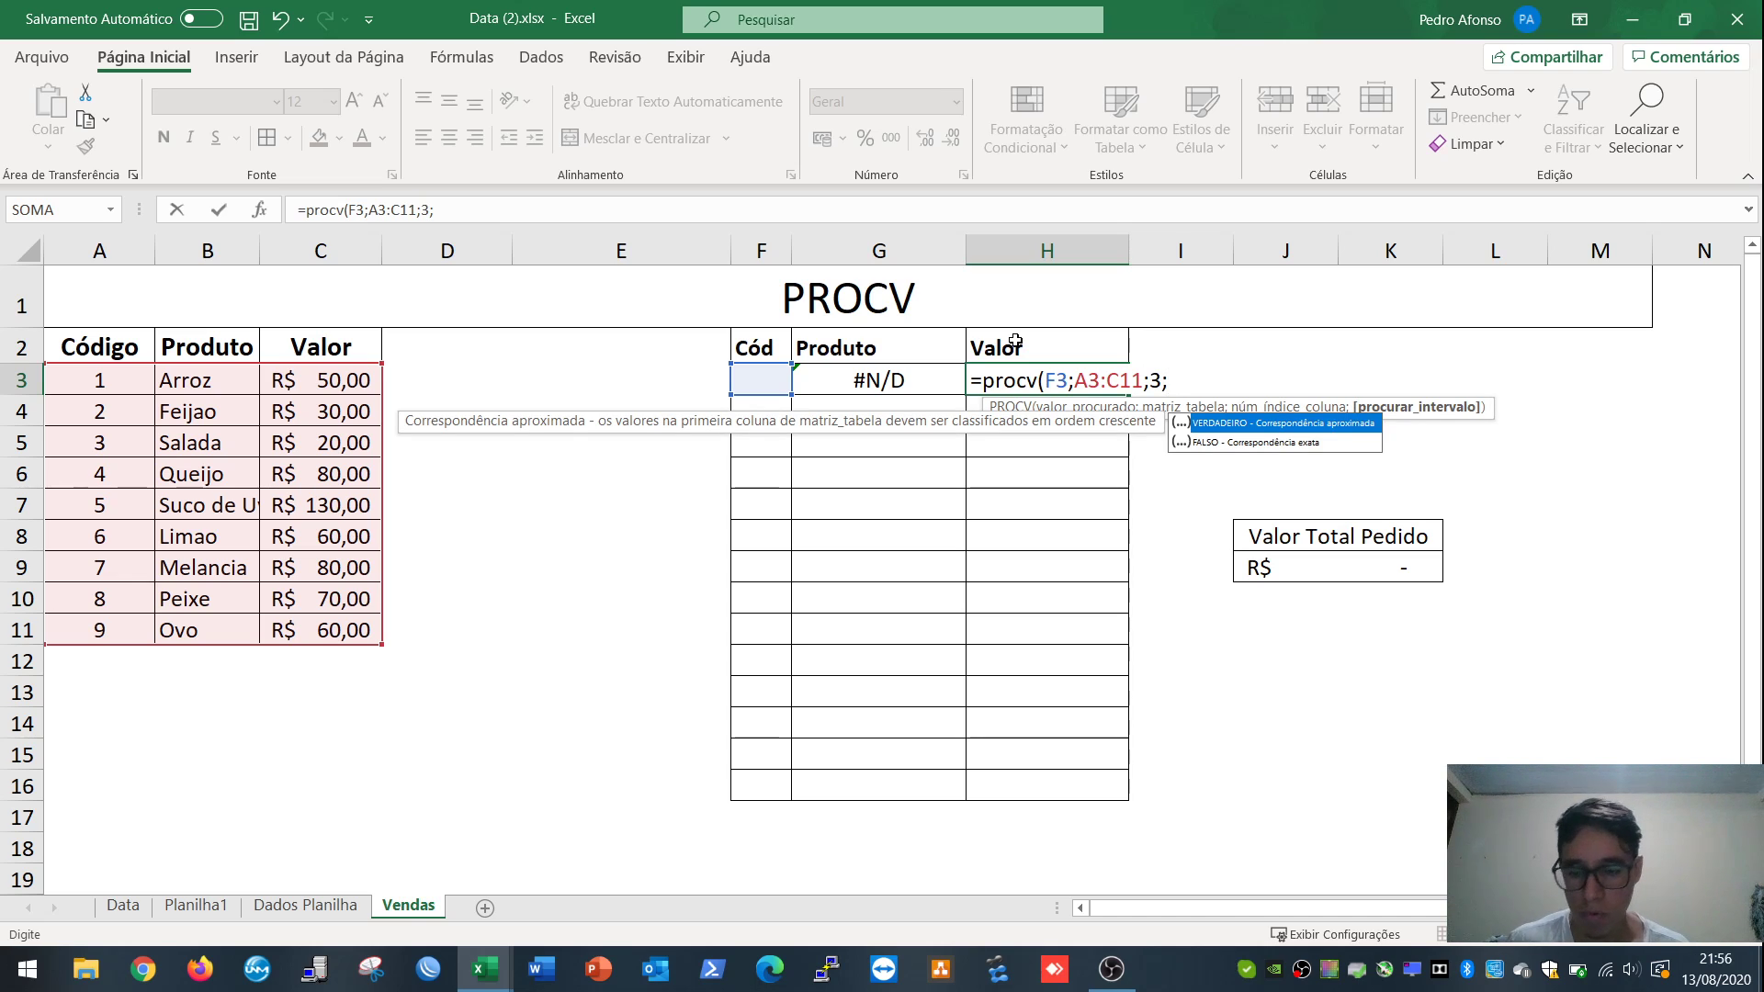
key(Down)
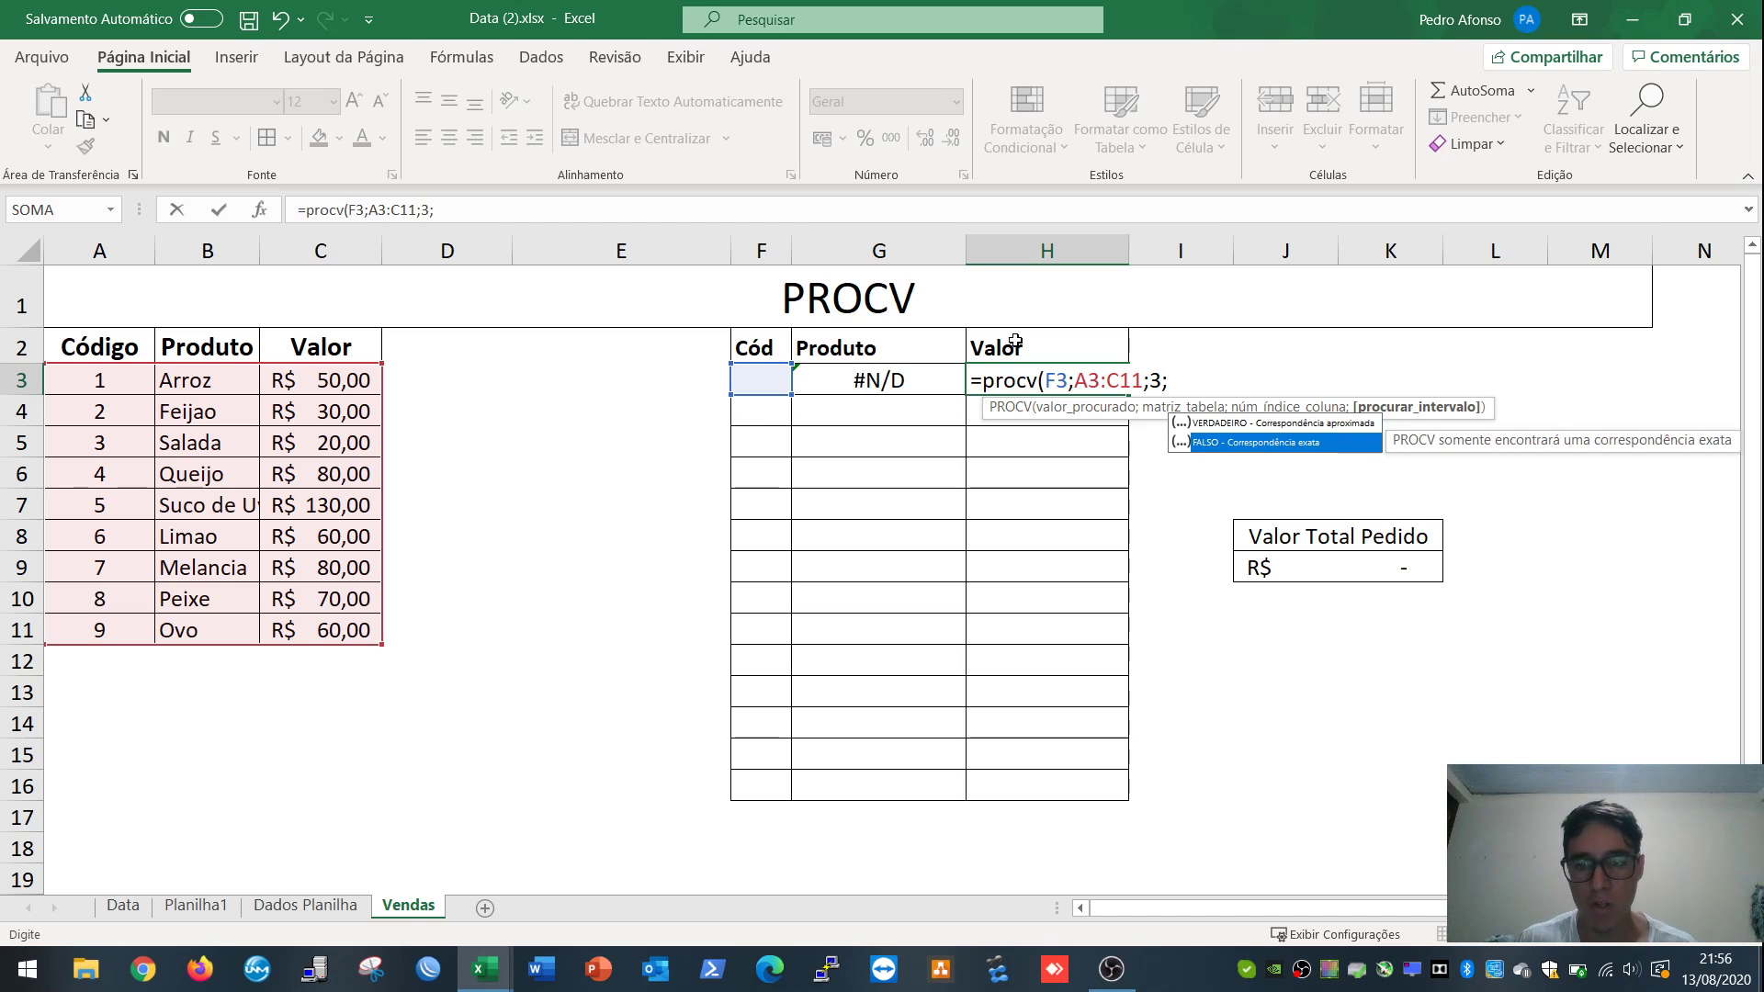
key(Tab)
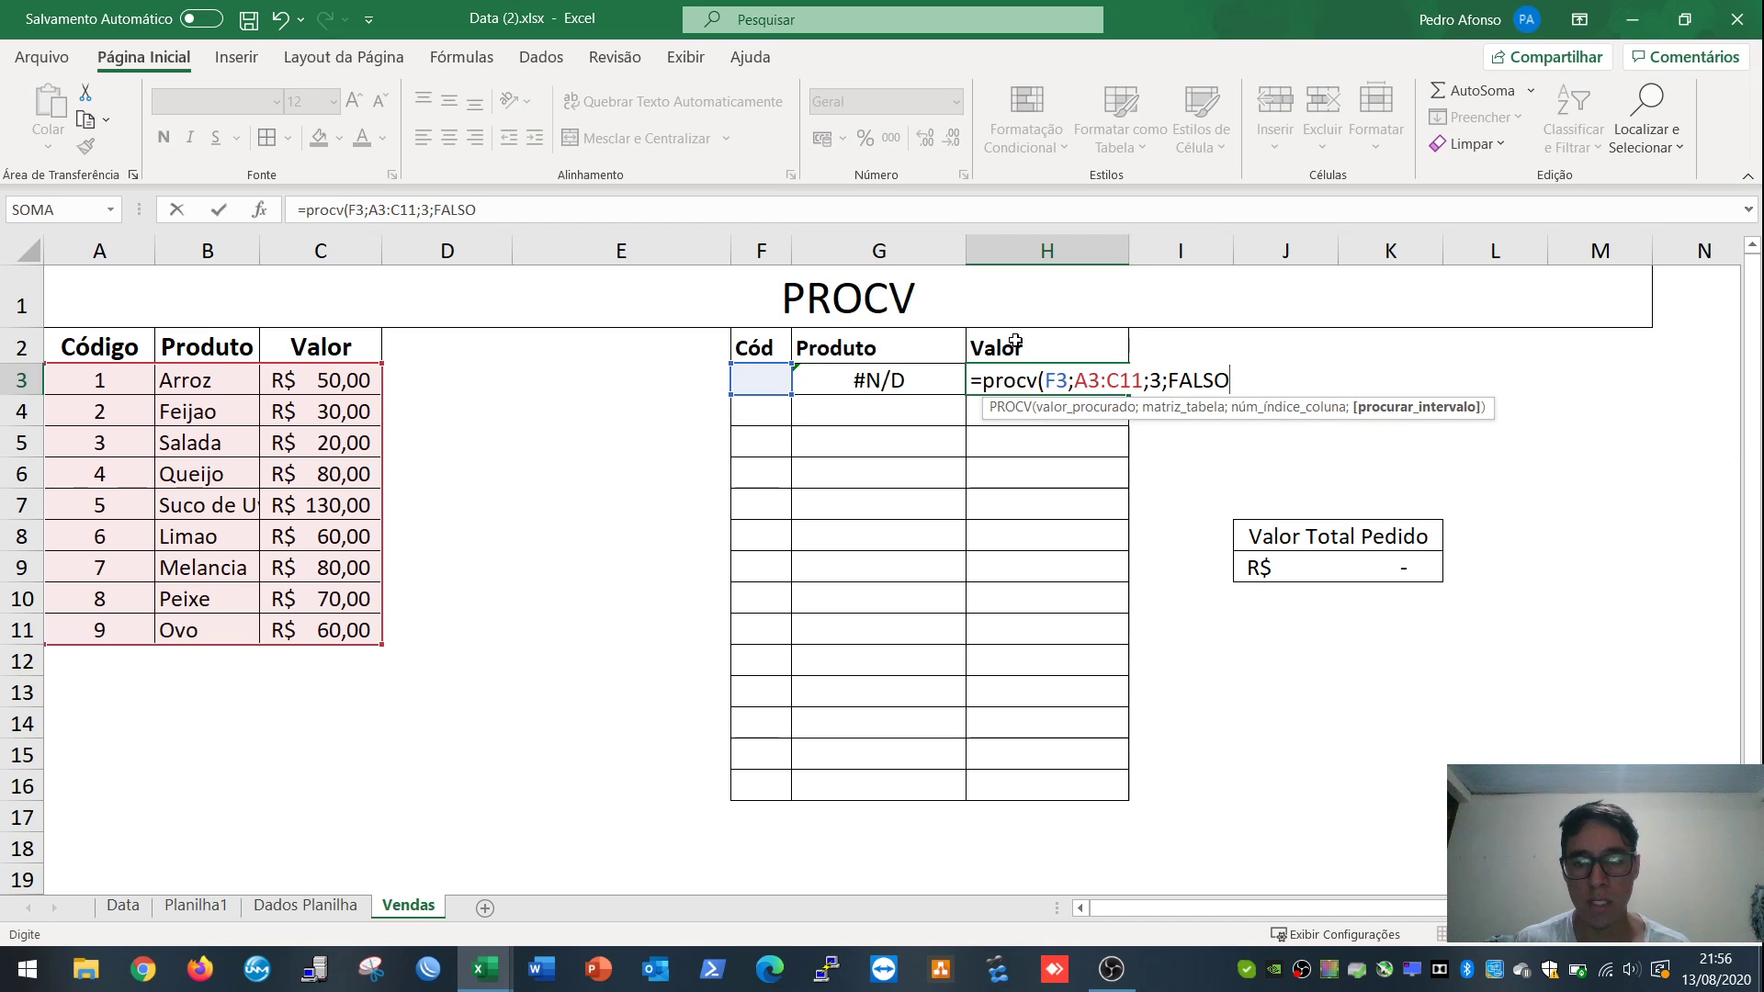
text())
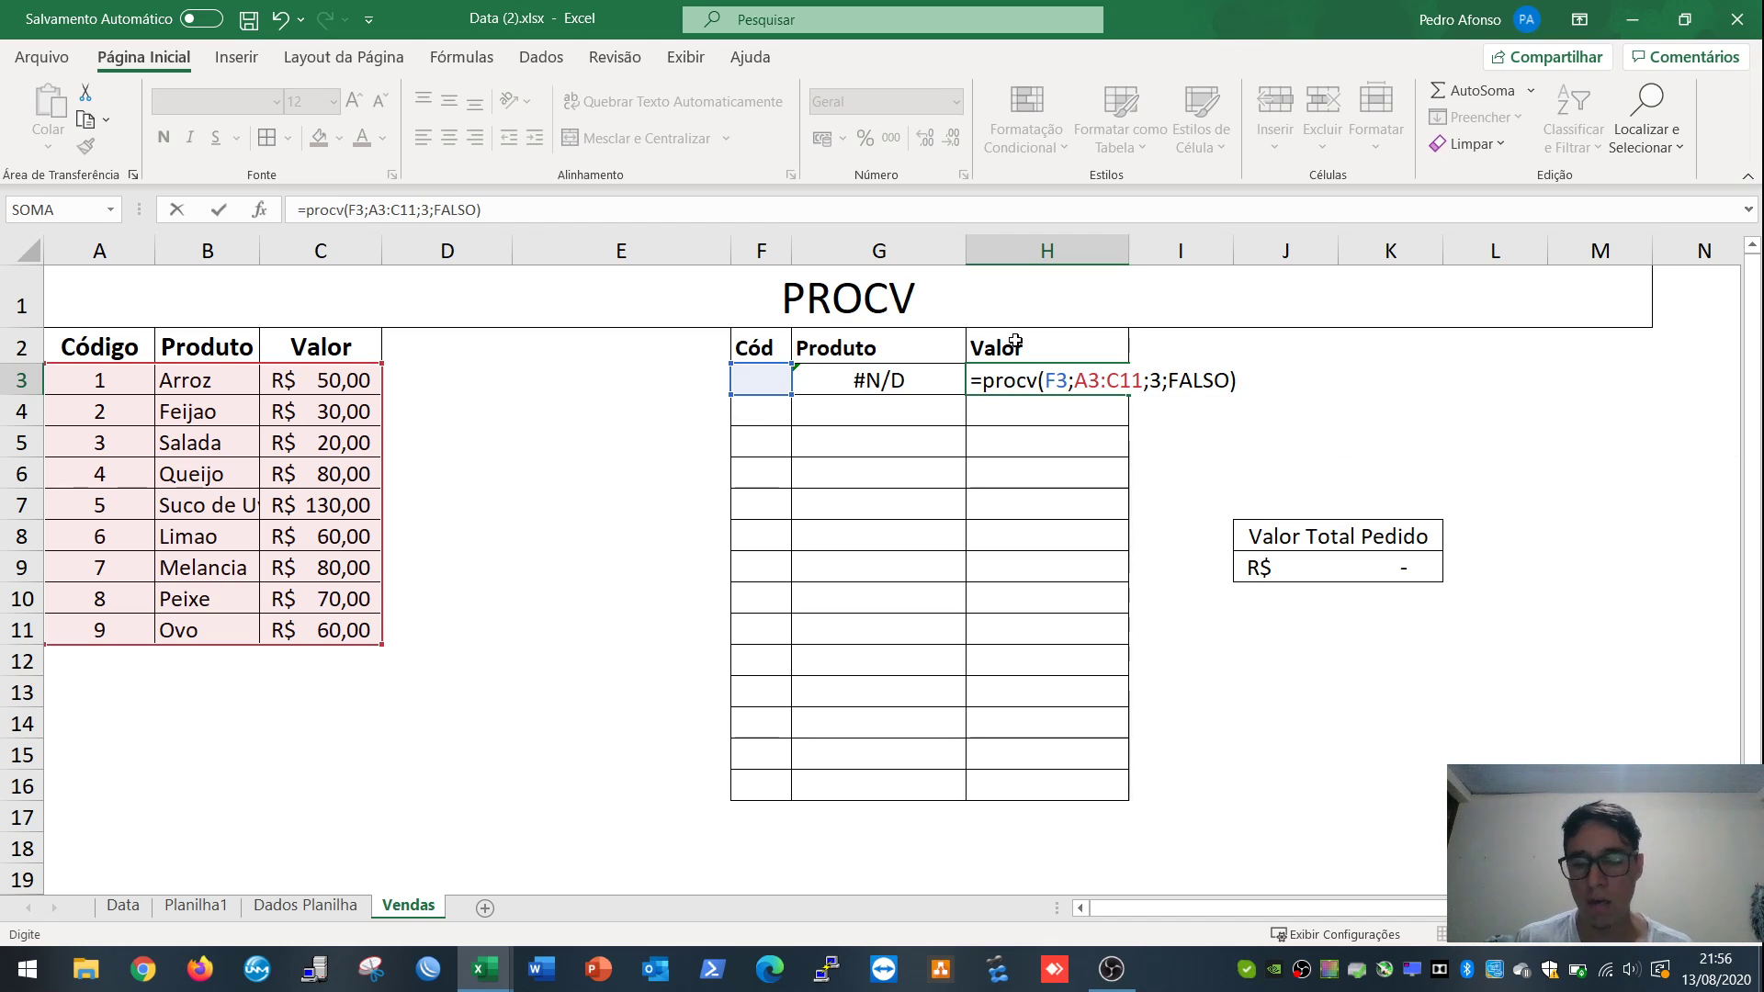
key(ctrl+Return)
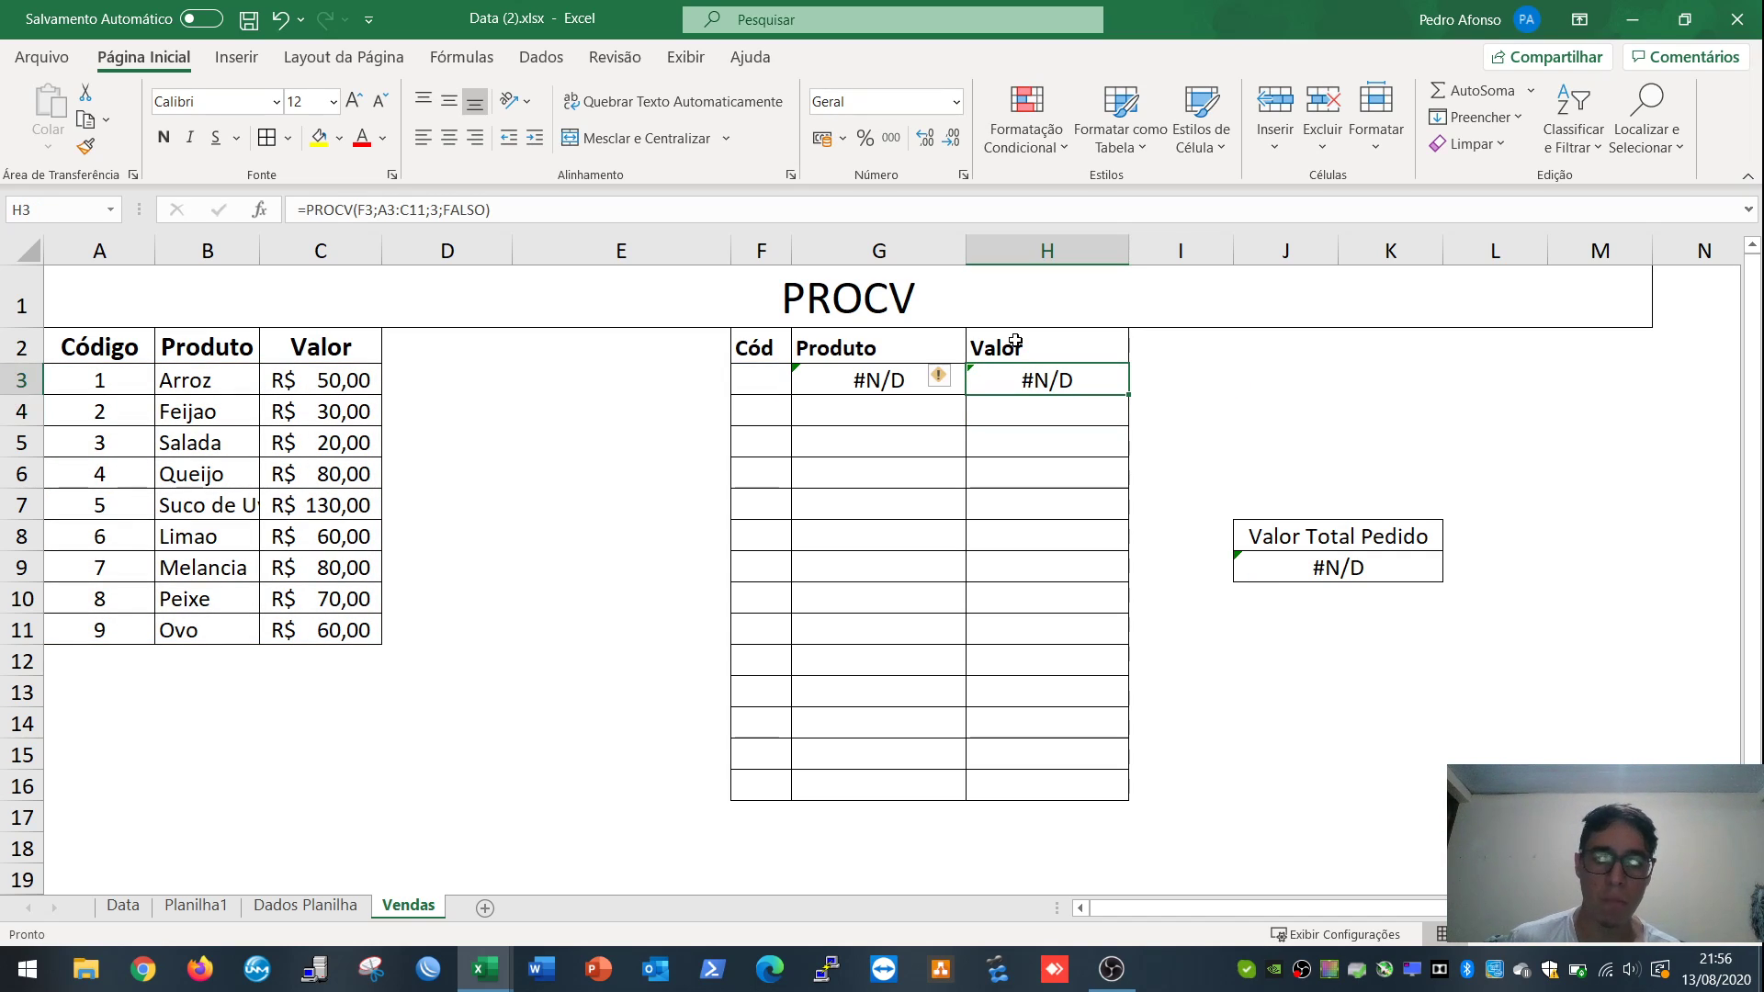
key(Left)
key(Left)
key(Left)
key(Left)
key(Left)
key(Home)
key(Right)
key(Right)
key(Right)
key(Right)
key(Right)
key(Right)
key(shift+Right)
key(shift+Right)
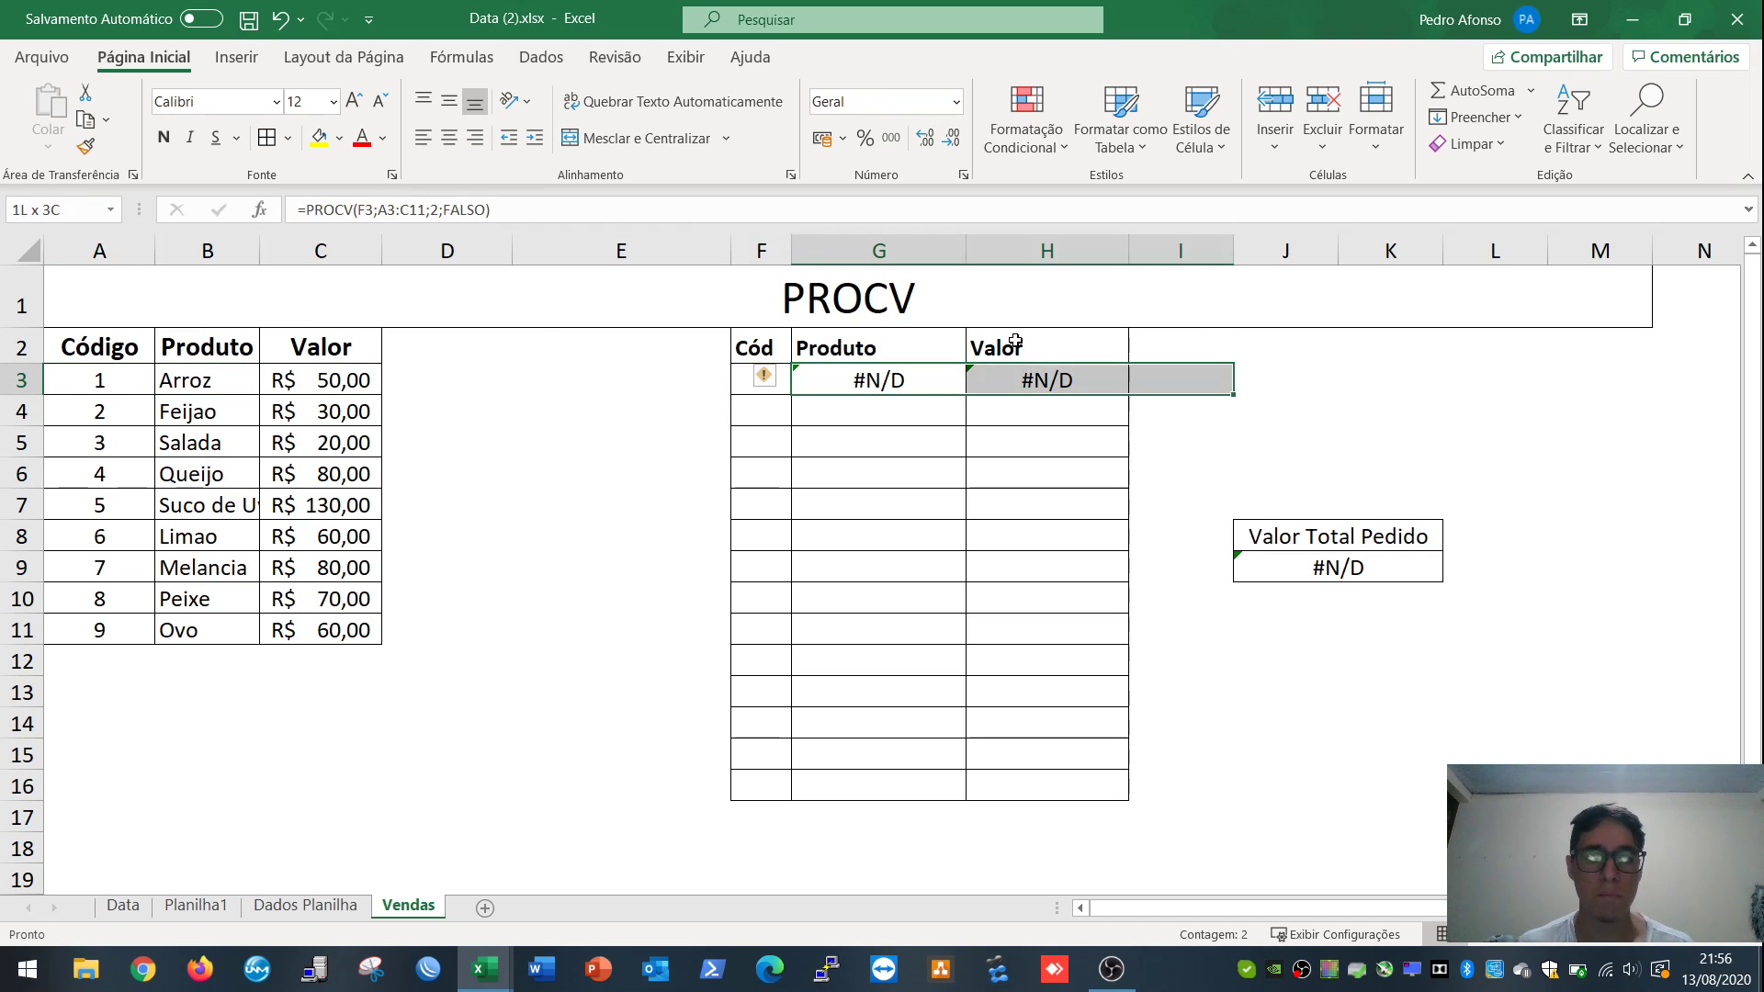
Step: Enter code 2 in cell F3 of the order table to test both lookup formulas
key(Left)
key(Left)
key(Right)
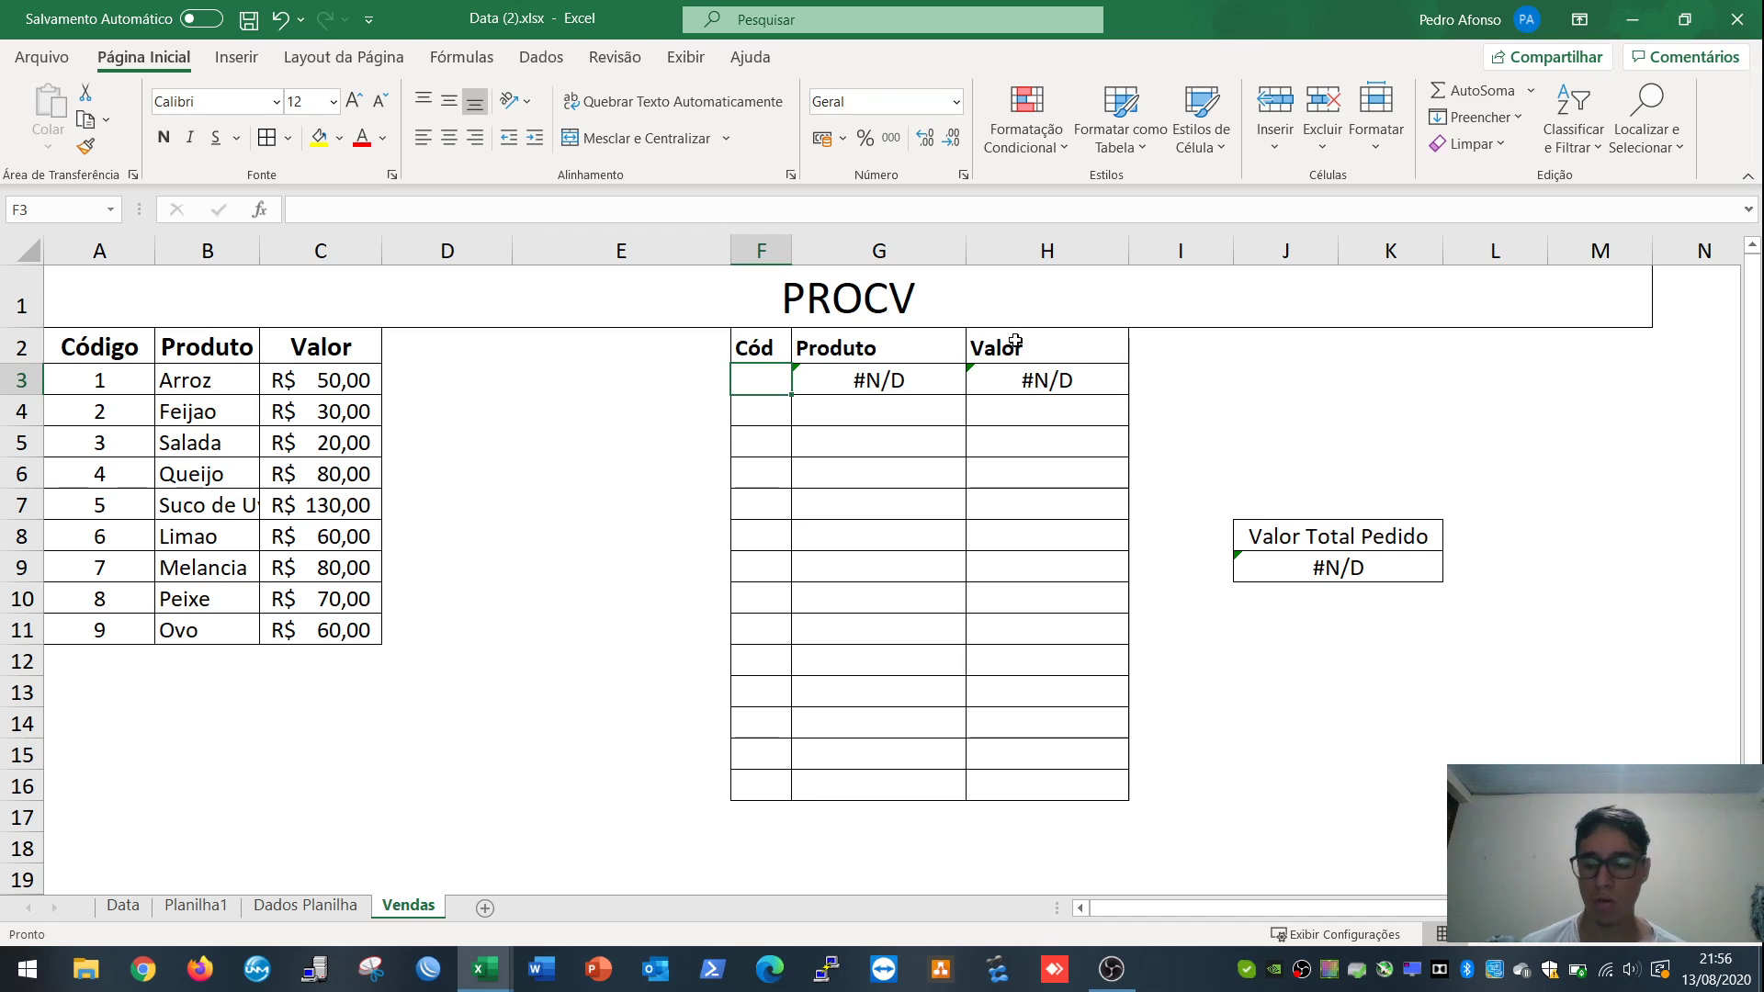
text(2)
key(Return)
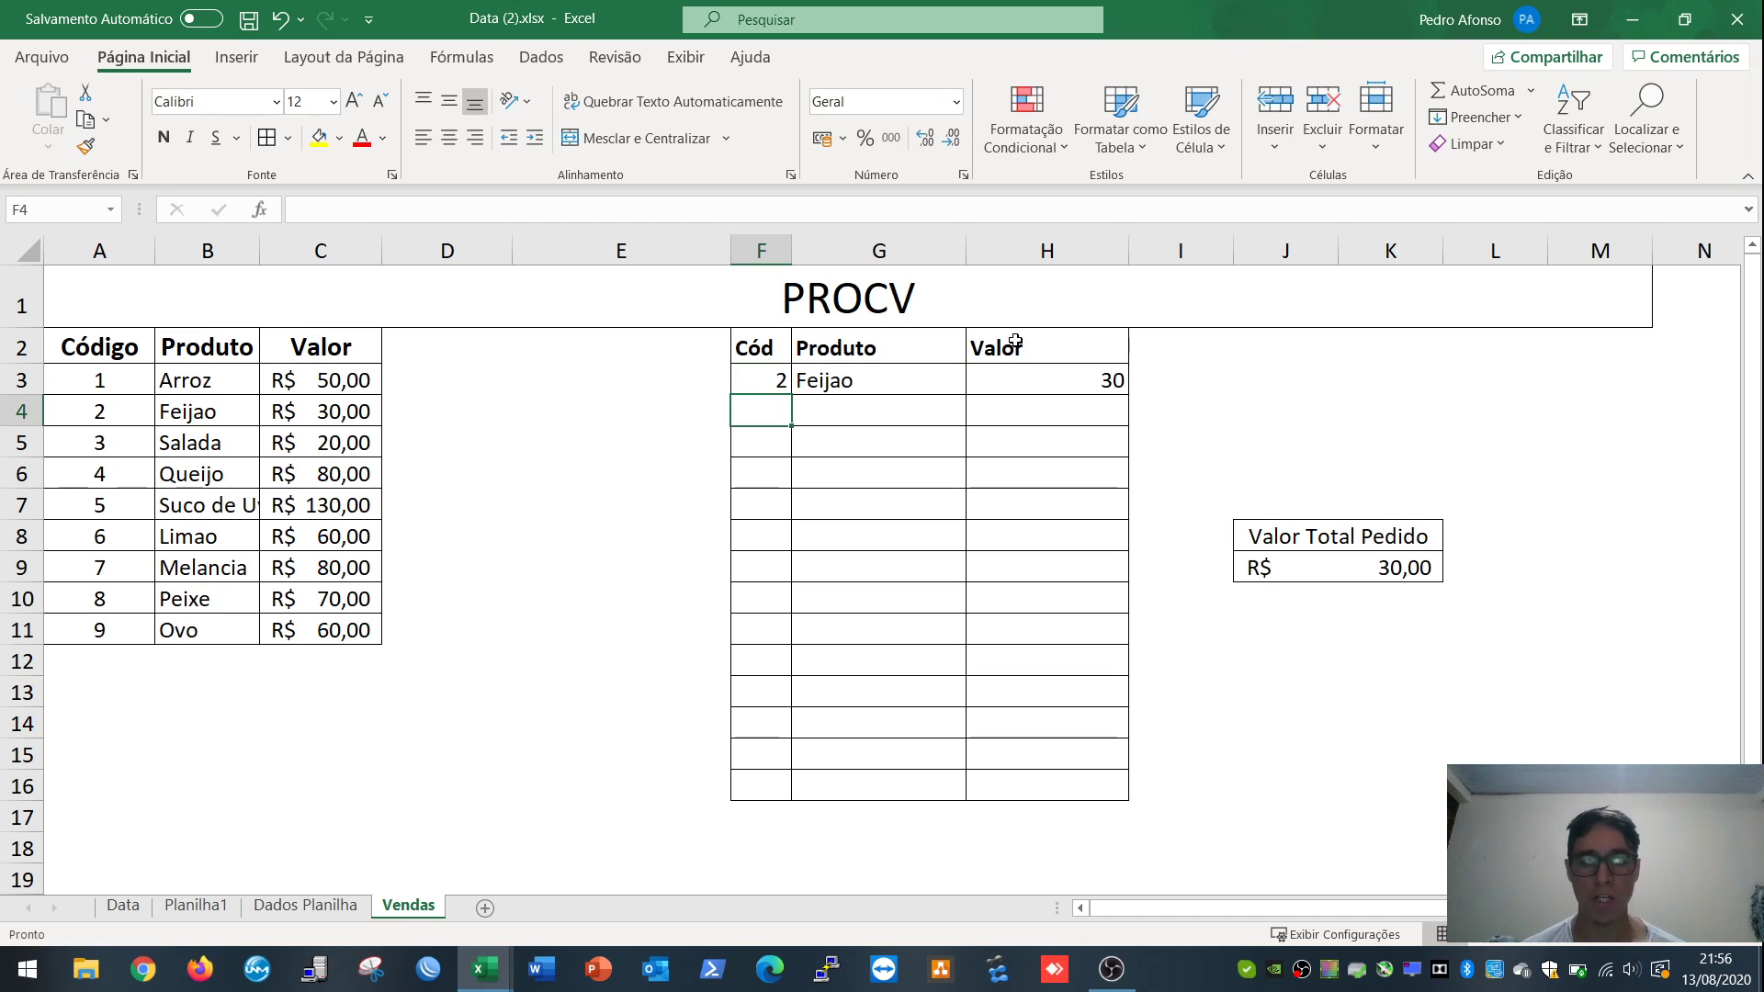
Step: Apply the accounting number format in R$ to the order table's Valor cells, H3:H16
drag(1038, 370, 1036, 779)
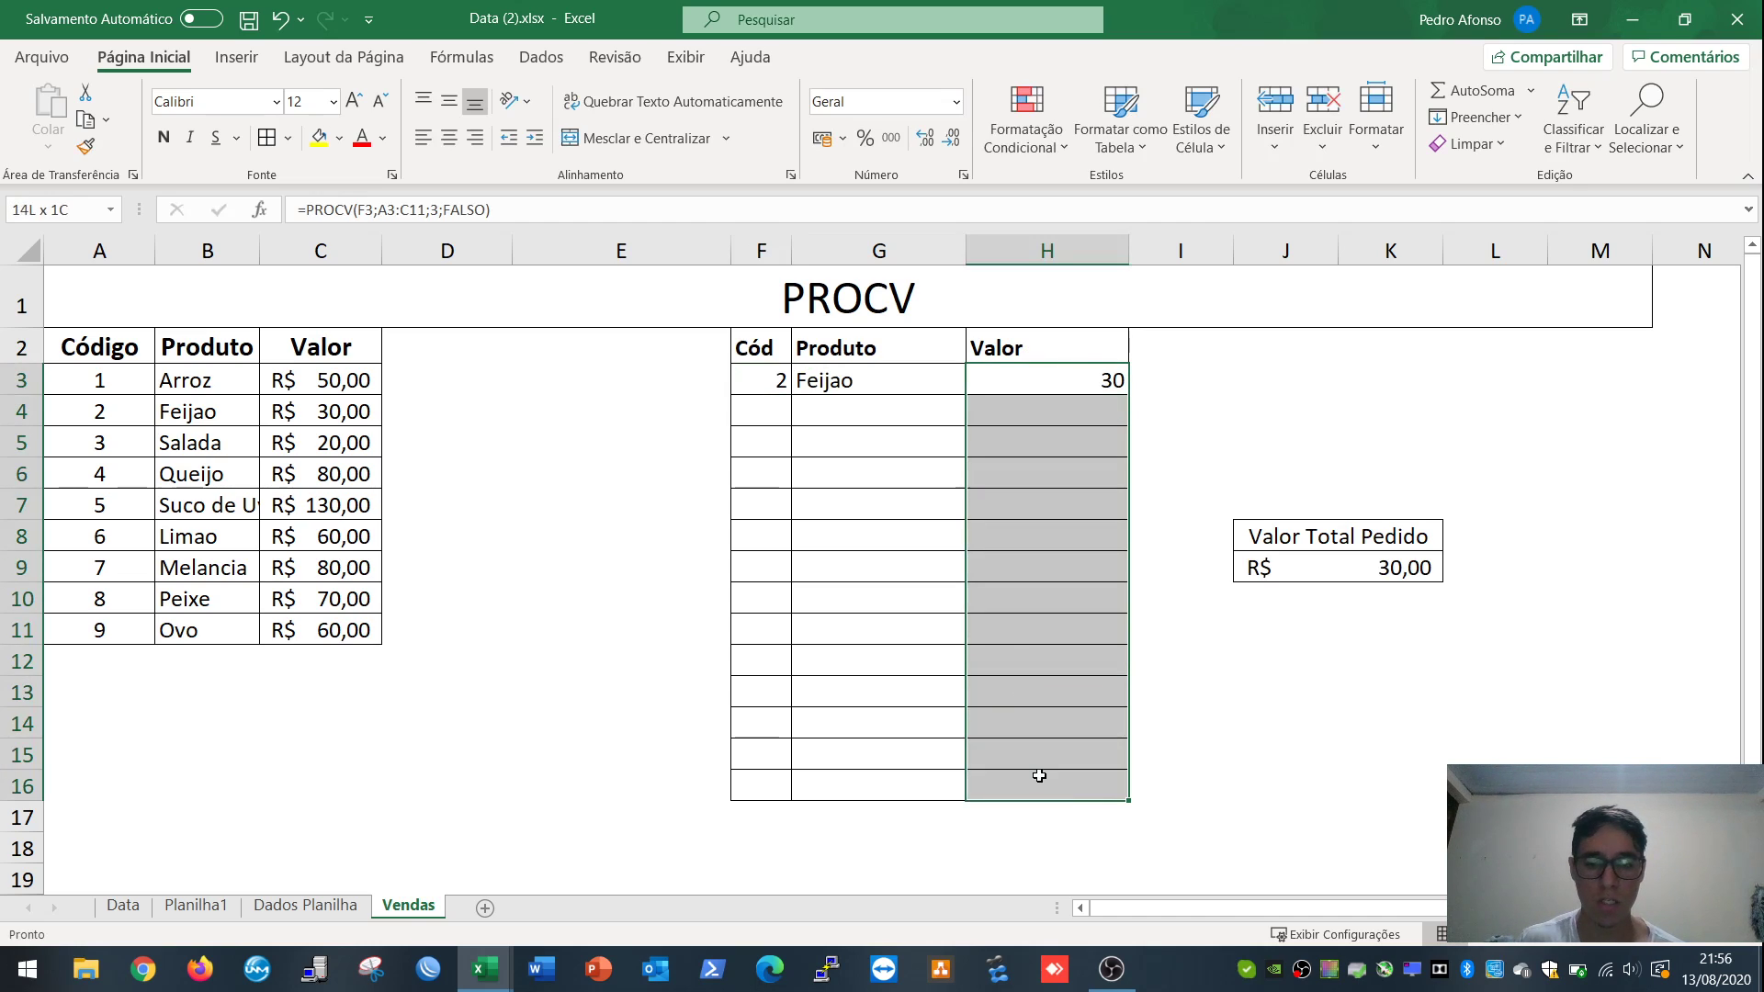
click(820, 140)
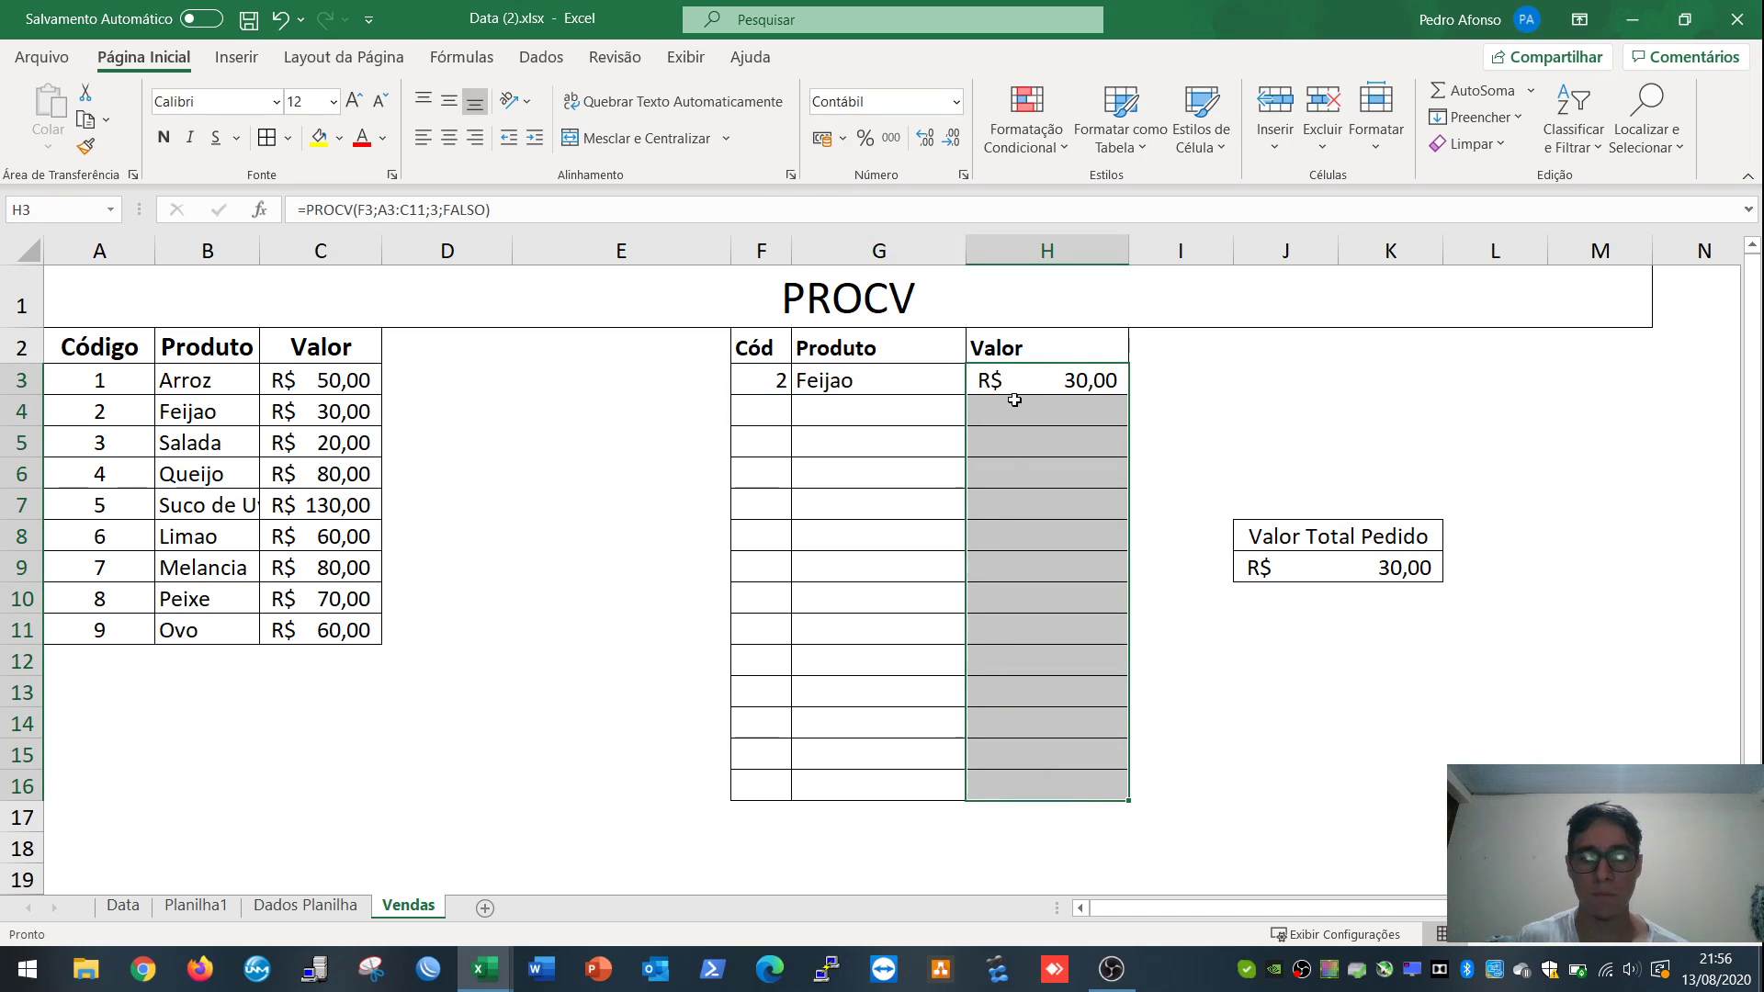
Step: Compare the code, product and value in order row 3 with the code 2 row of the product table
click(332, 404)
click(781, 378)
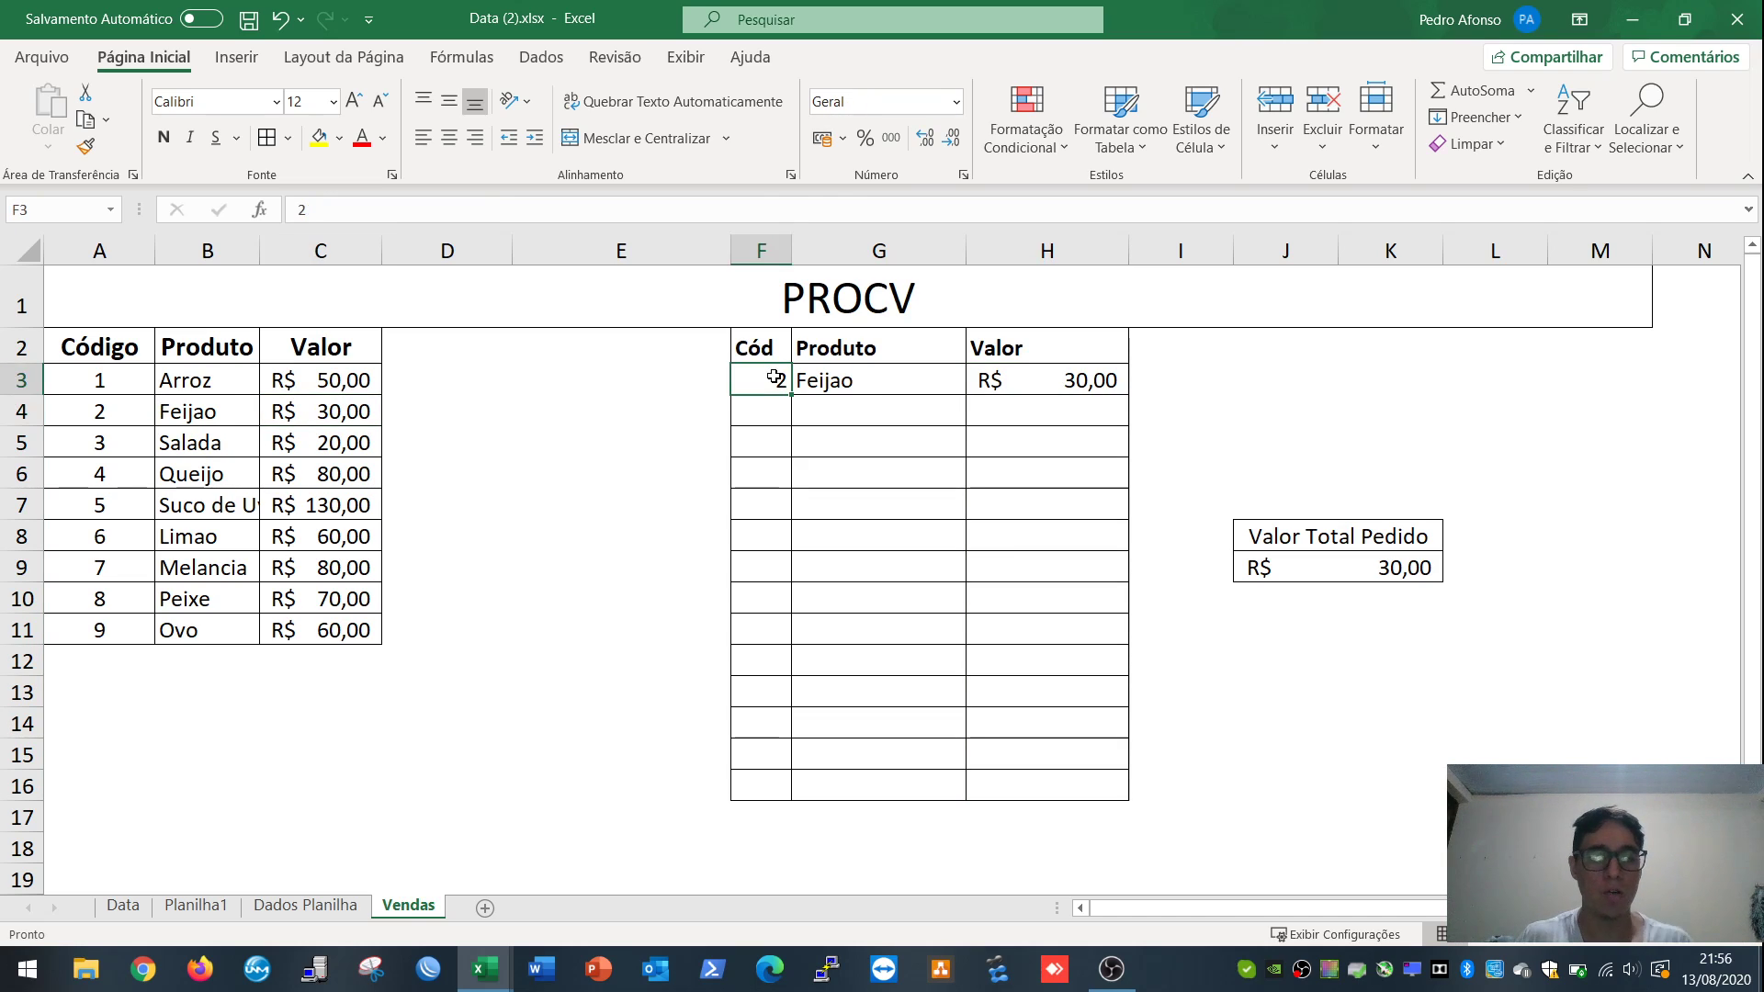
click(134, 408)
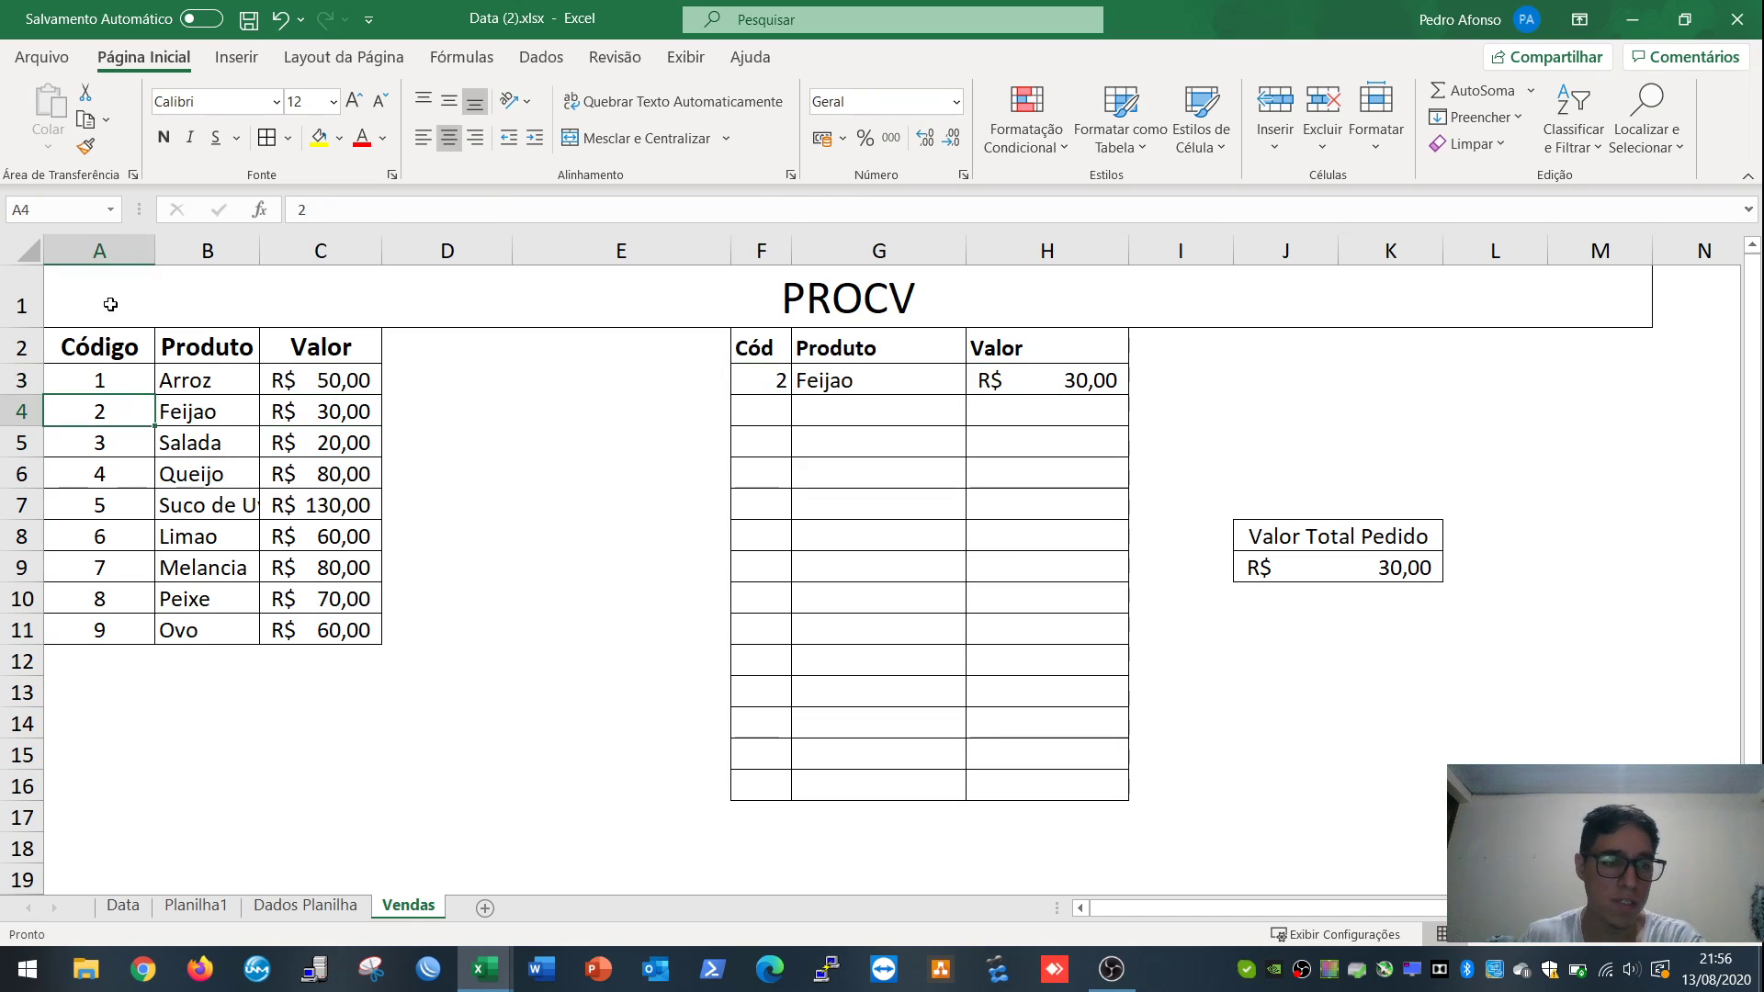
click(209, 404)
click(874, 383)
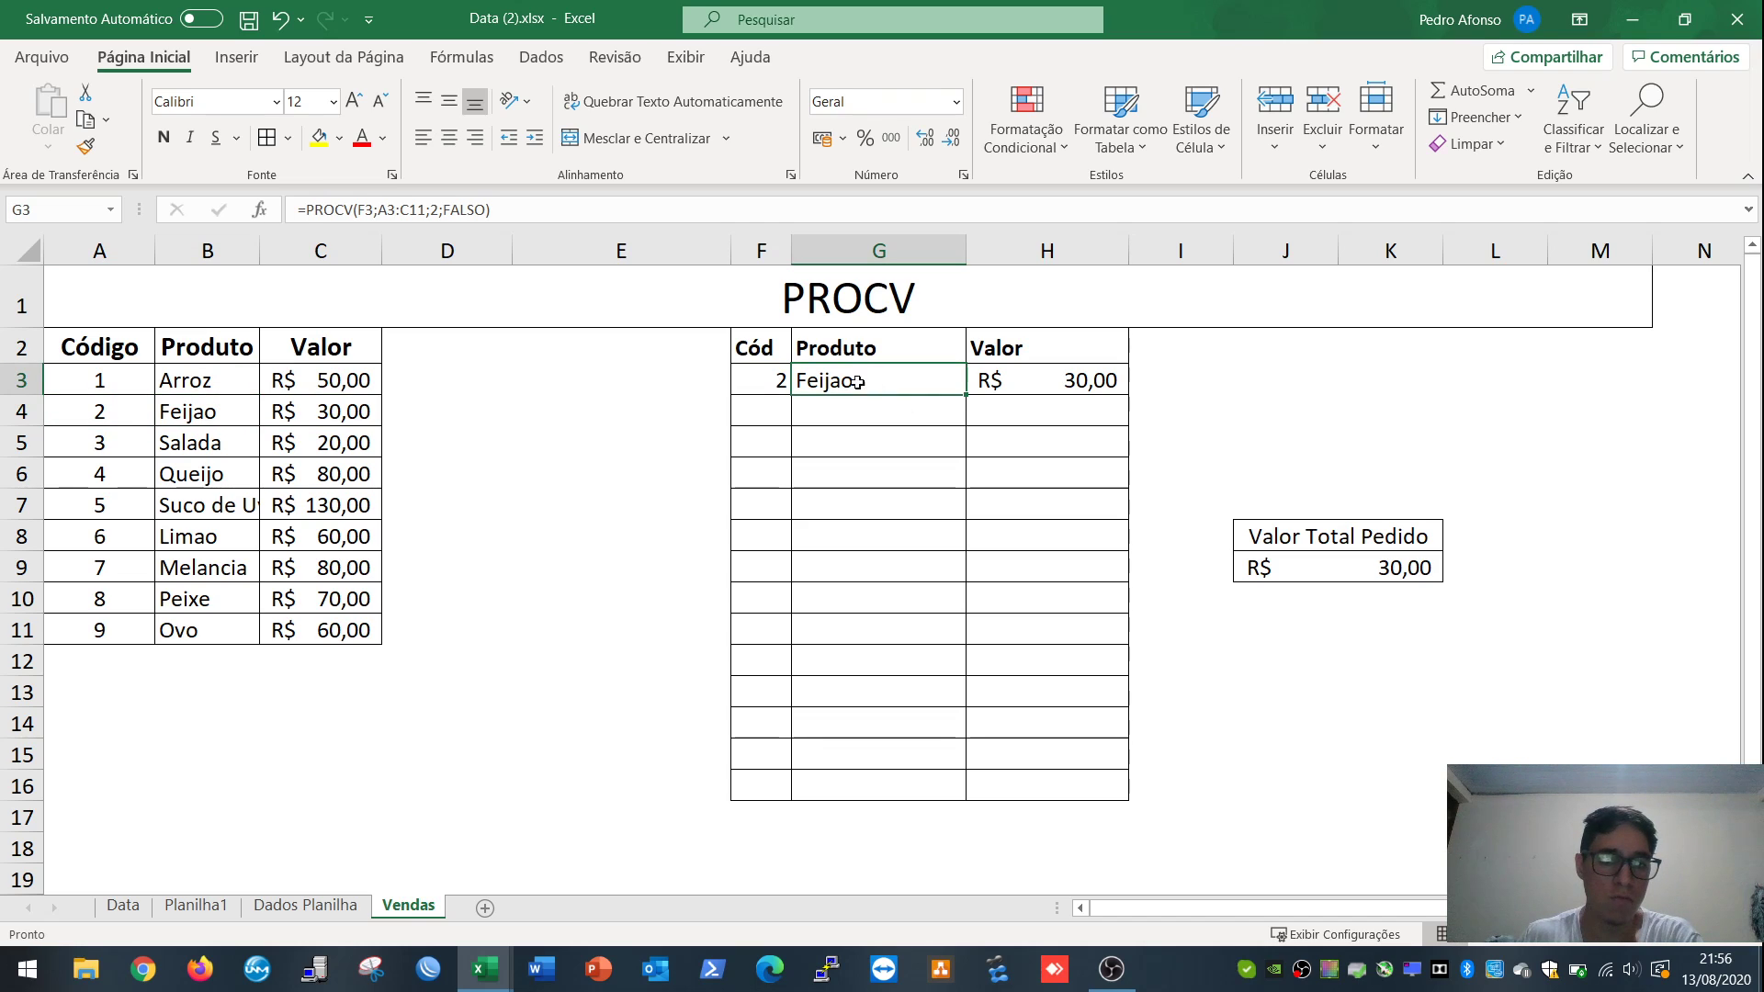
click(1062, 385)
click(221, 408)
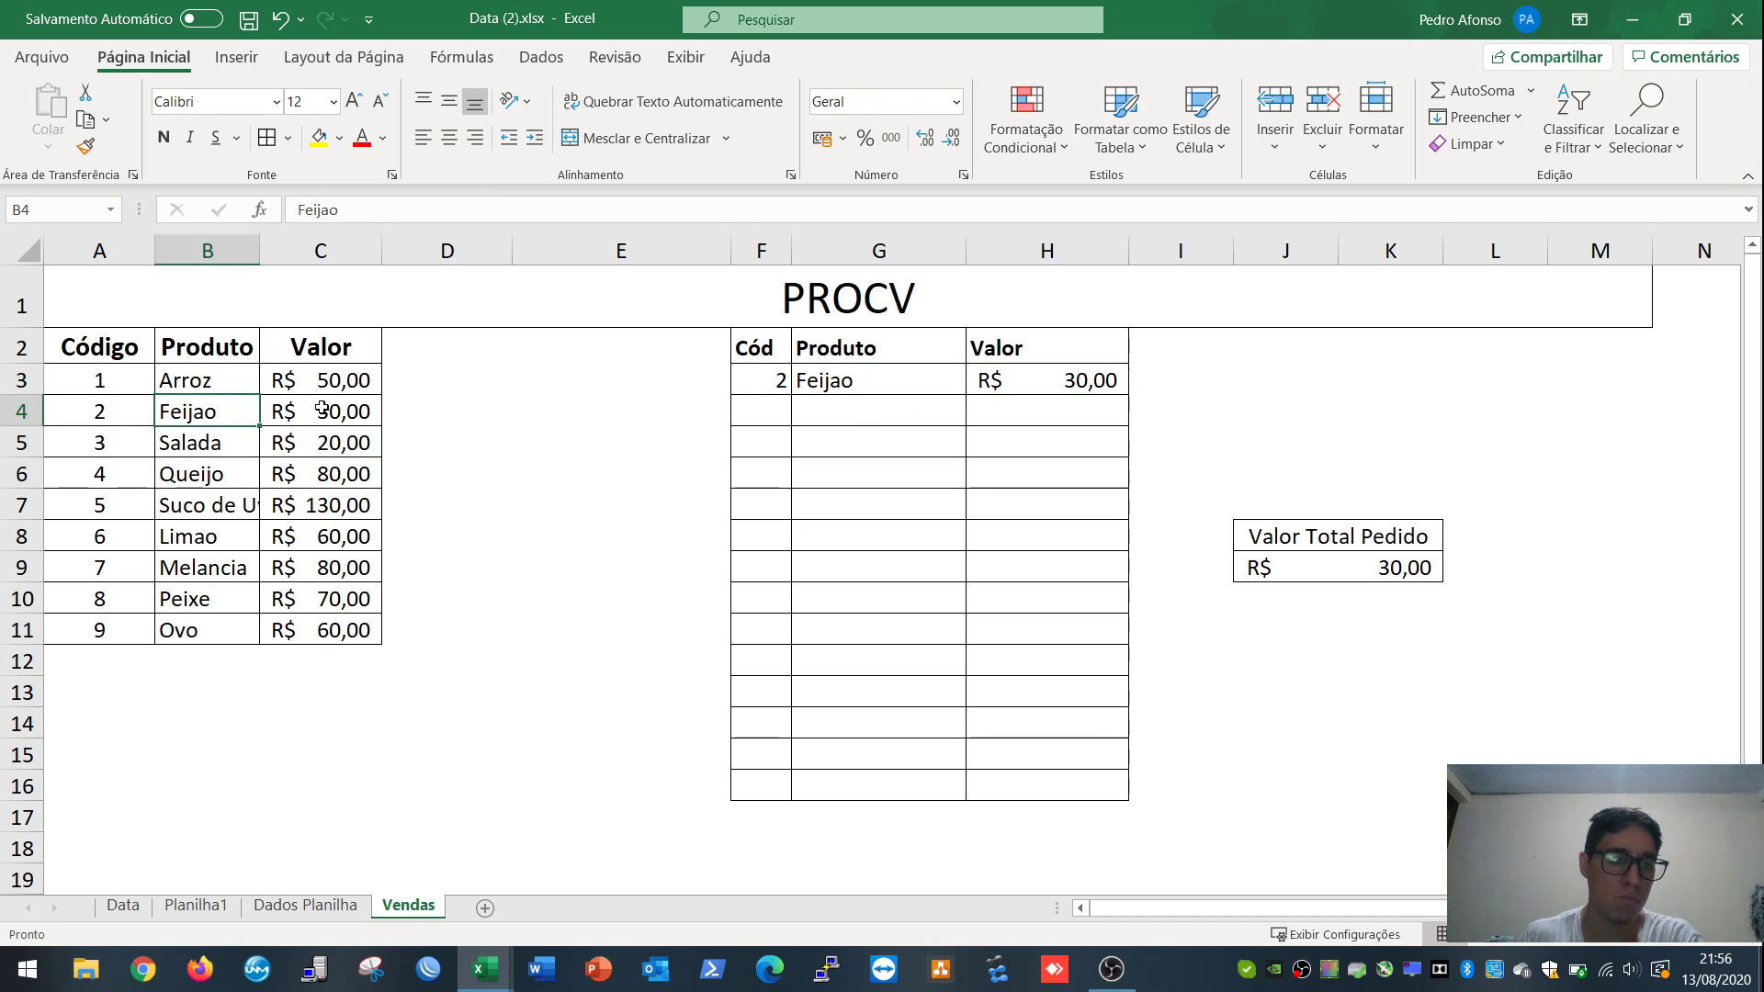
click(323, 407)
Step: Test the lookups with code 9 in F3 and compare the value with cell C11 of the product table
click(769, 386)
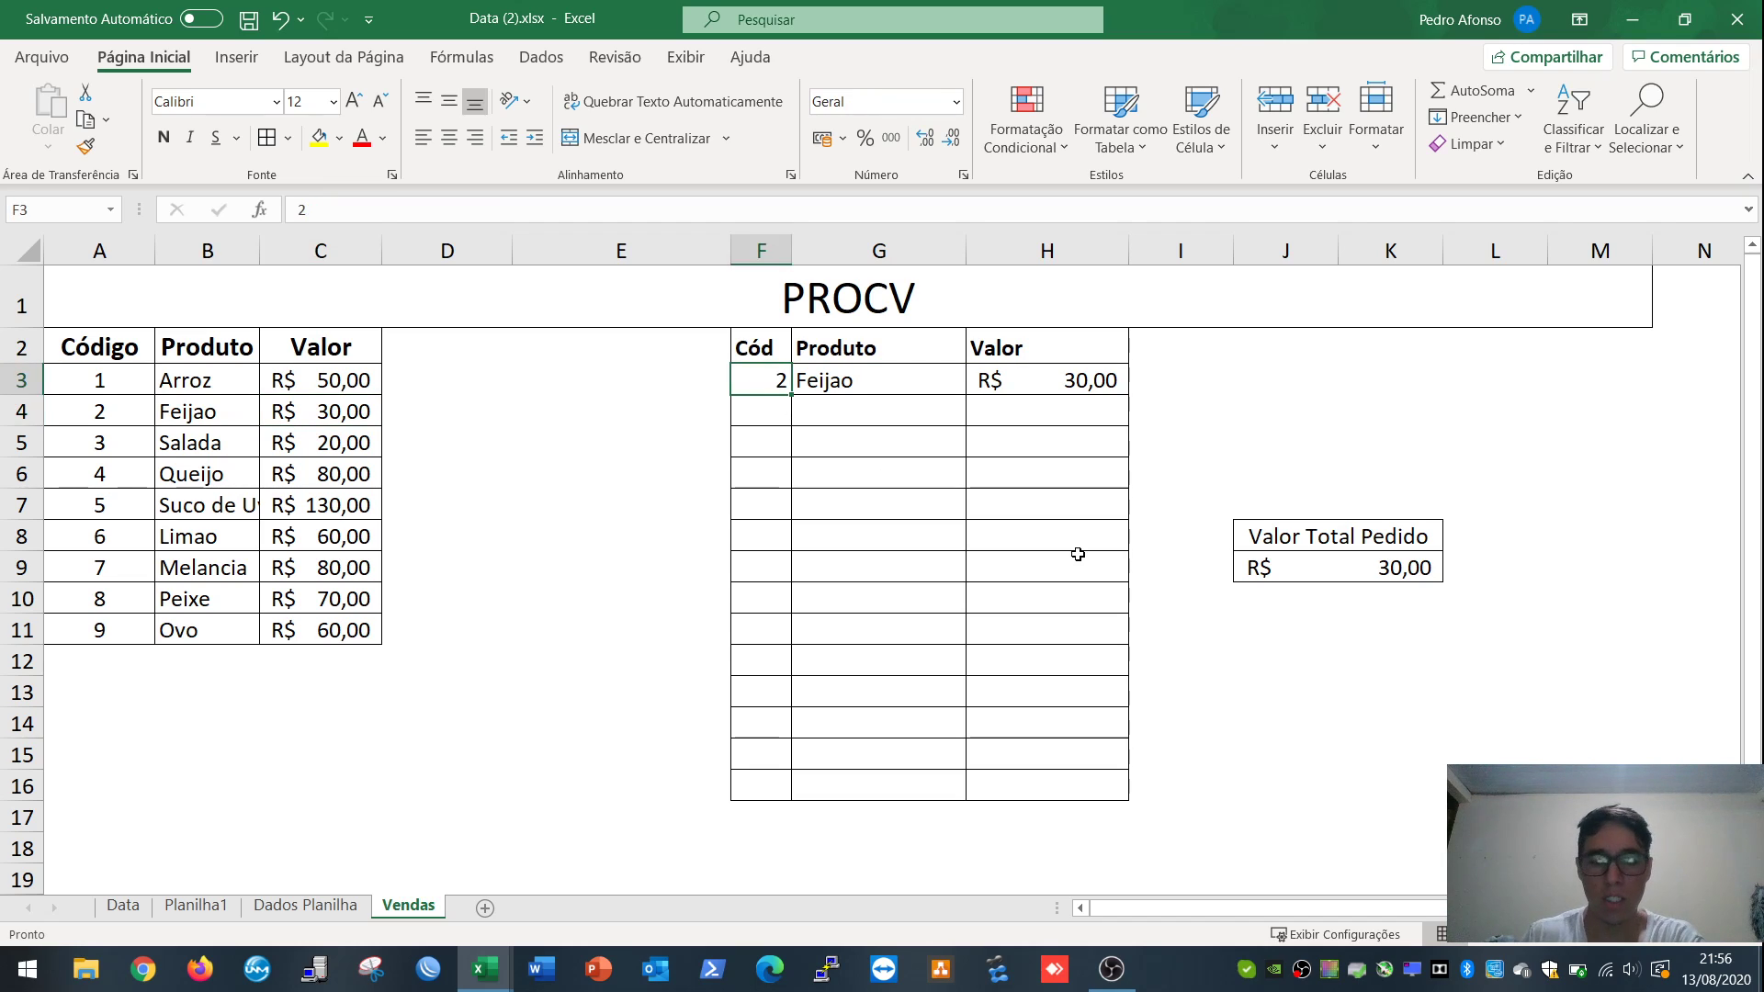
text(9)
key(Return)
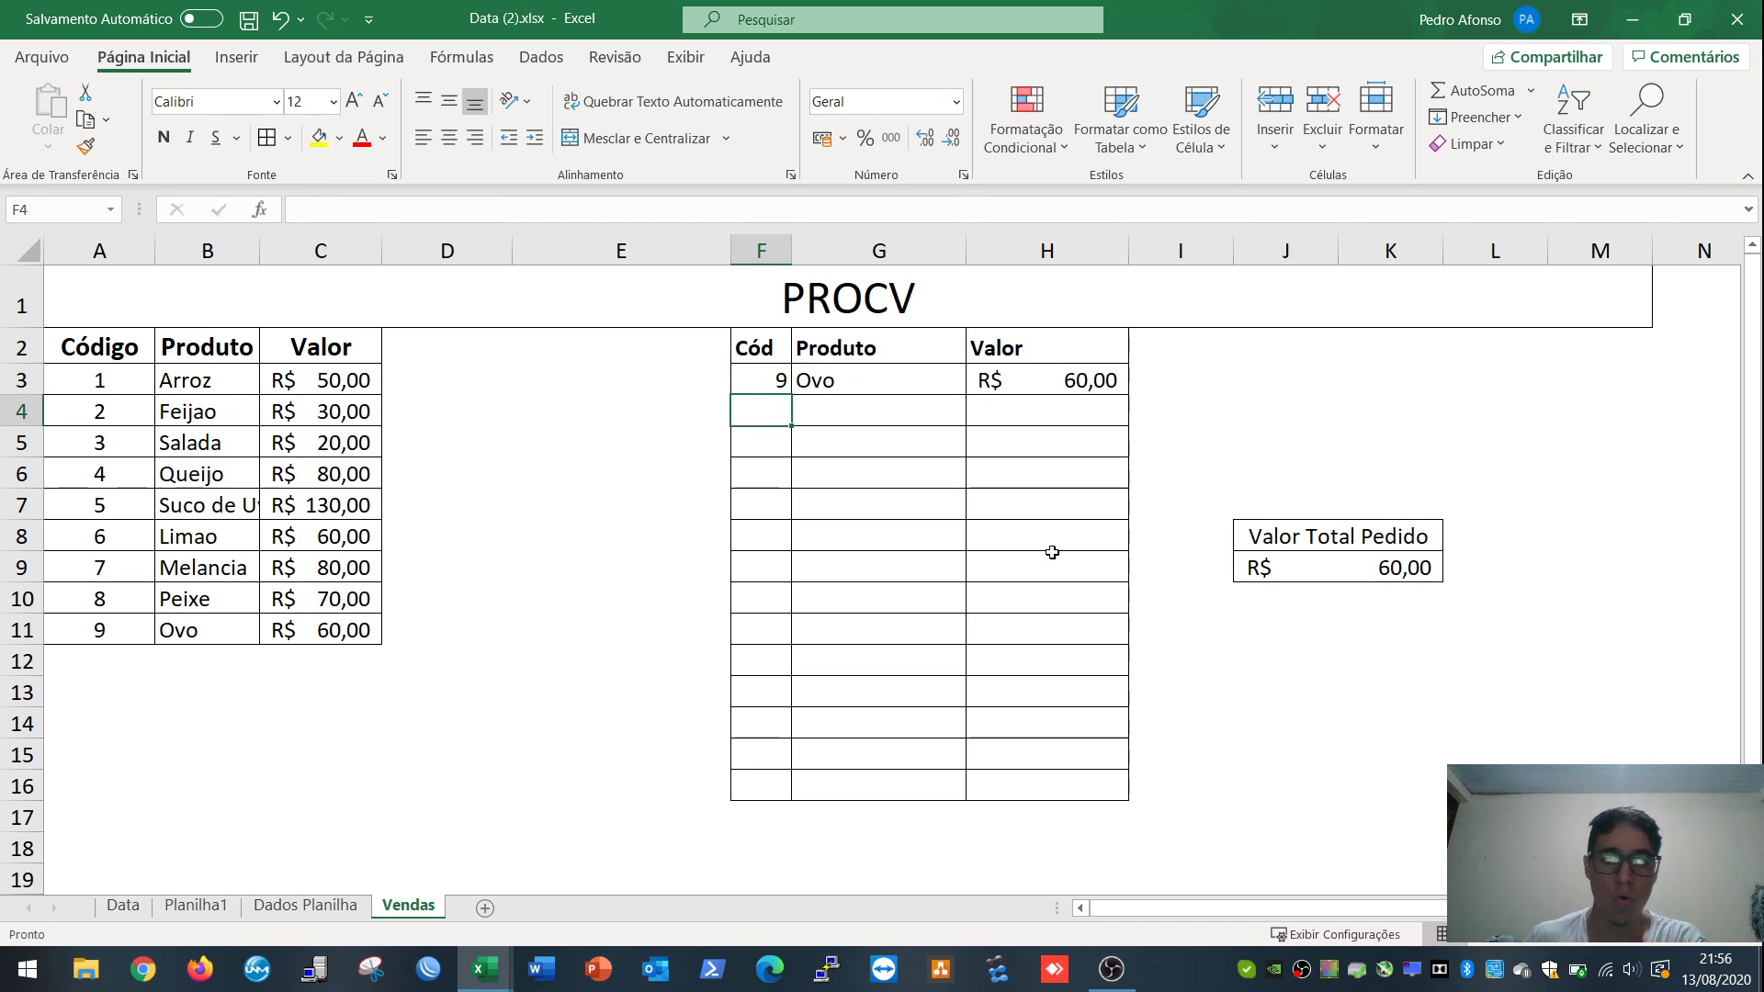
click(296, 627)
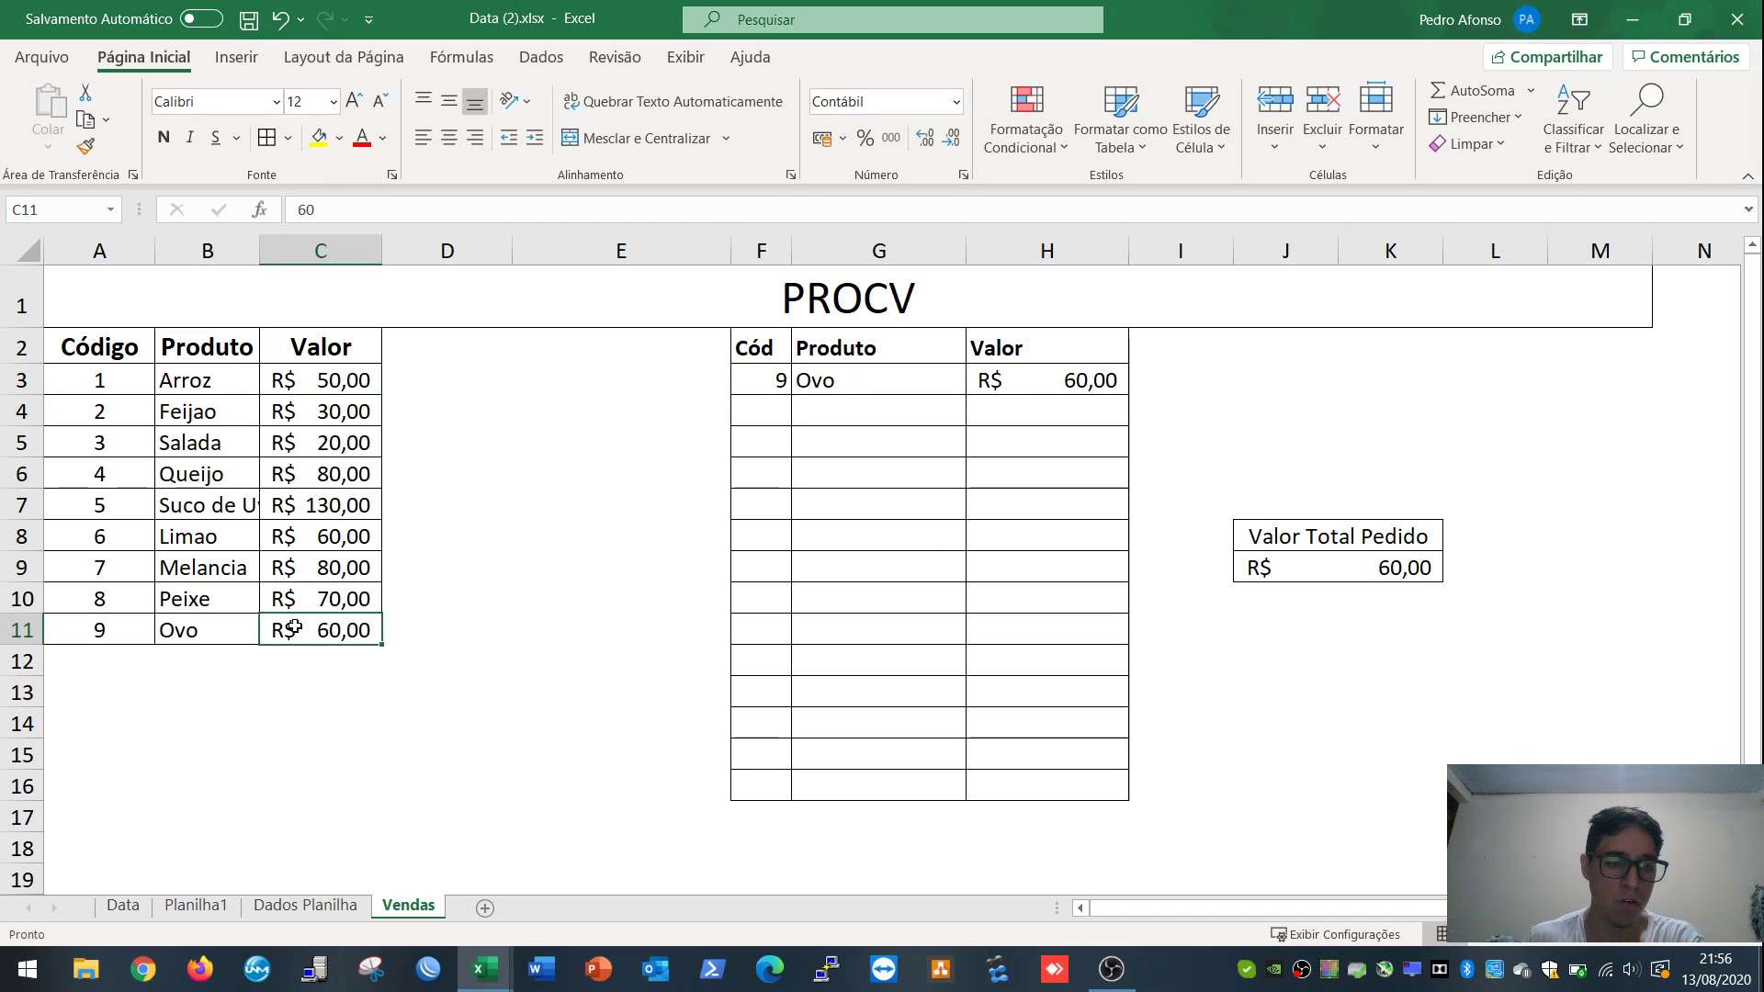
Step: Clear cell F3 of the order table and enter code 5 in it
click(770, 384)
key(Delete)
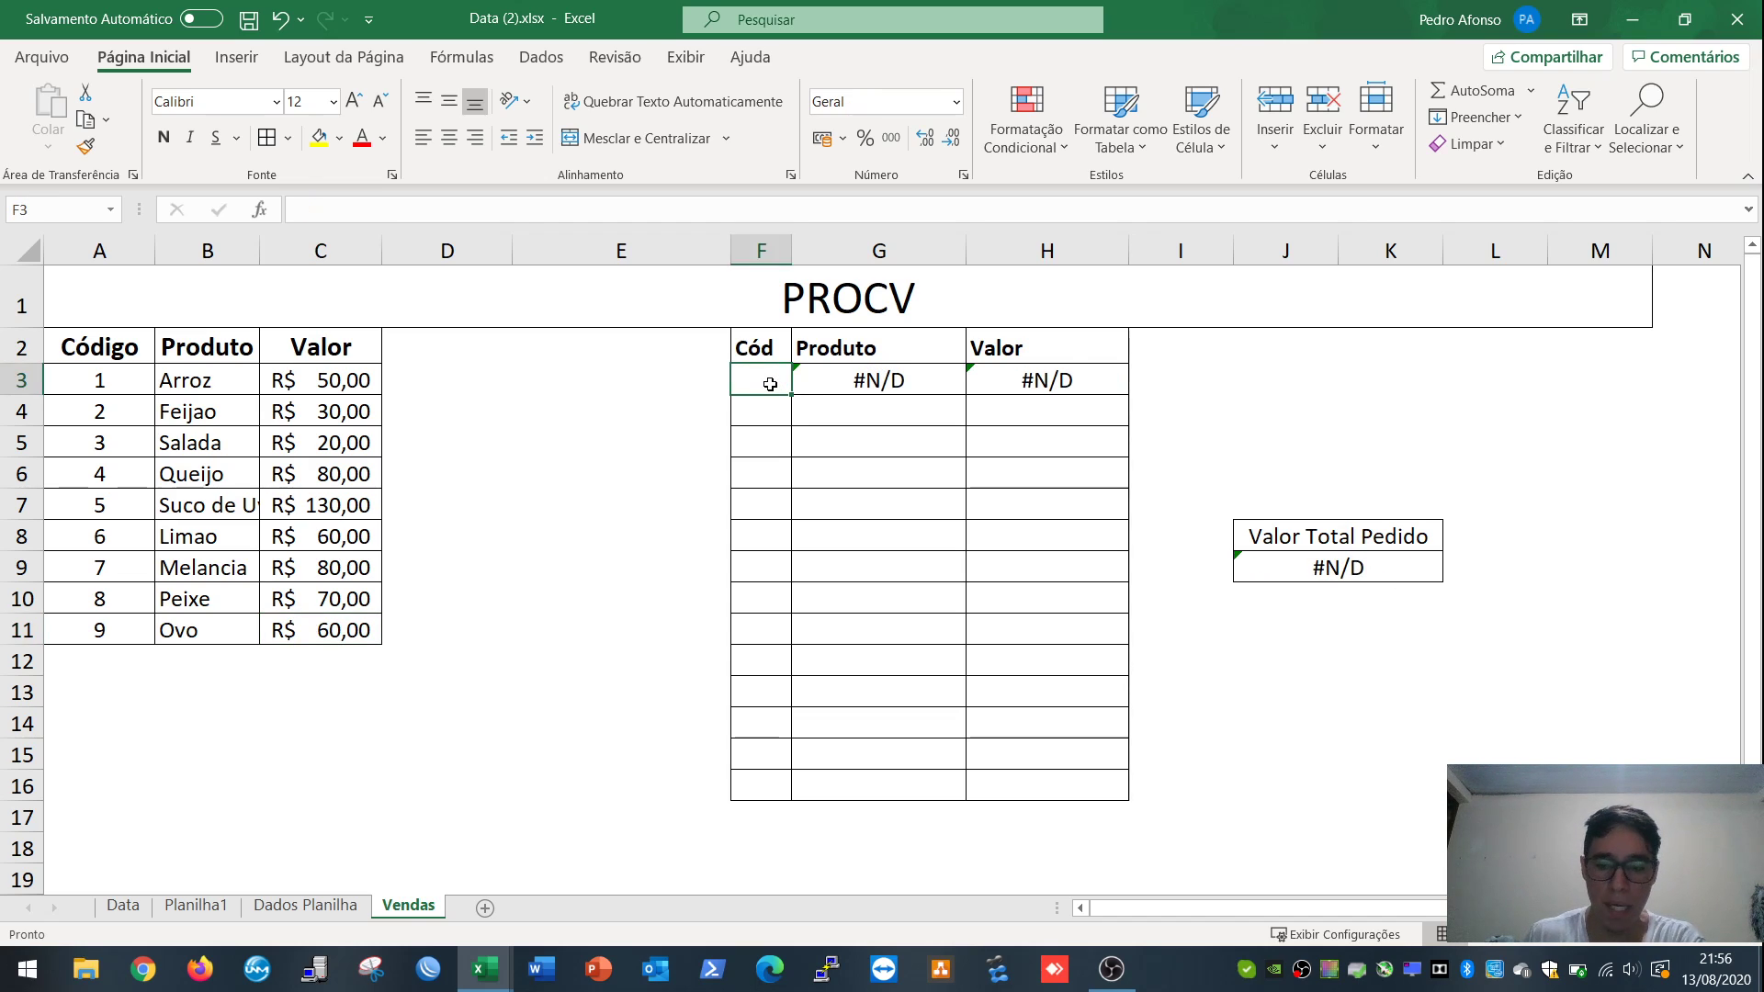
text(5)
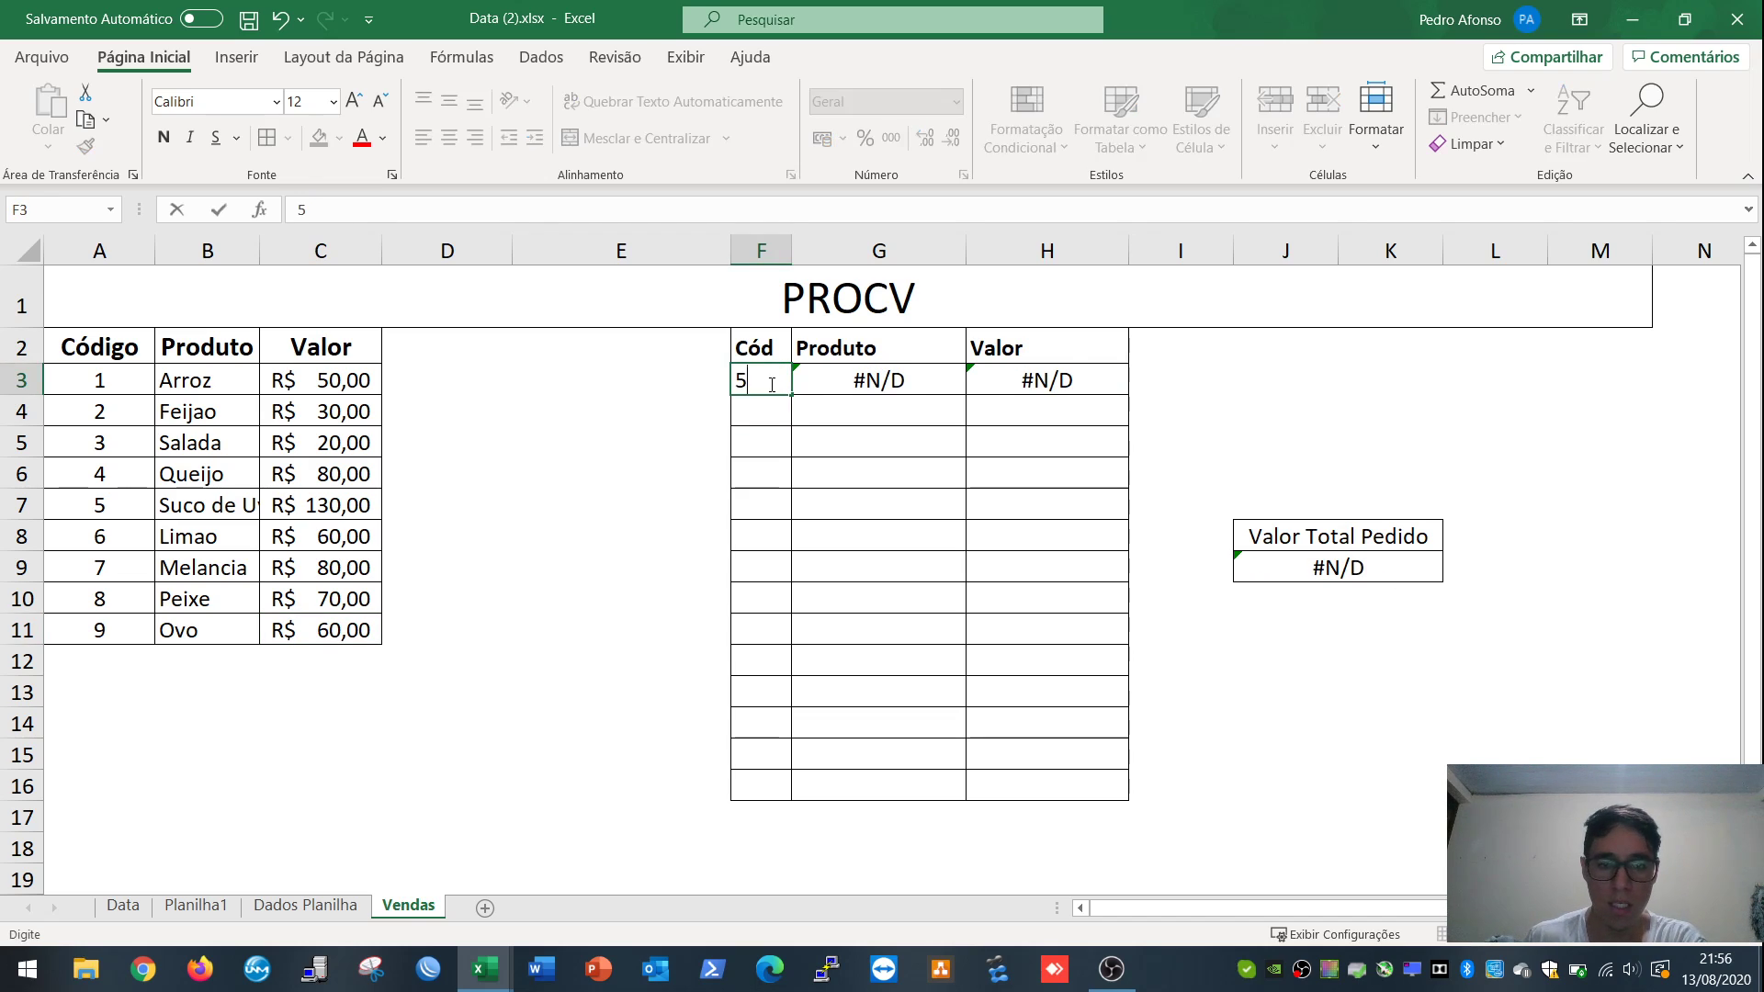
key(Return)
key(Up)
key(Right)
key(Right)
key(Left)
key(Left)
key(Right)
key(Left)
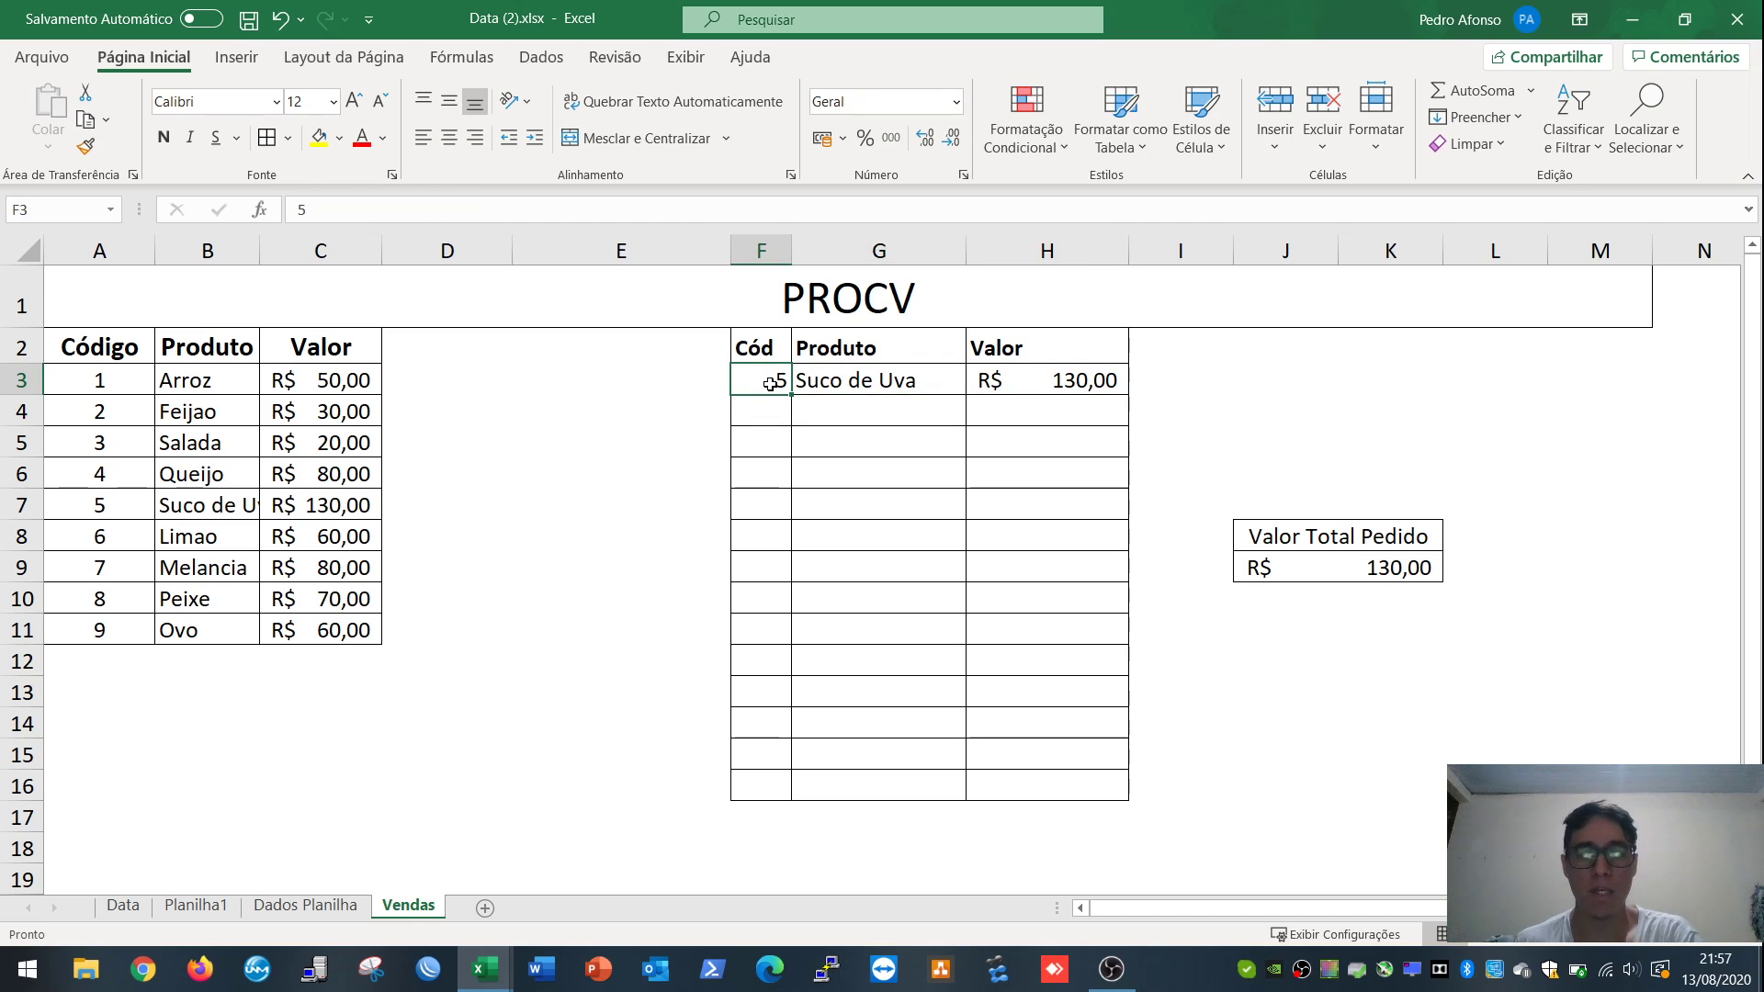
key(Right)
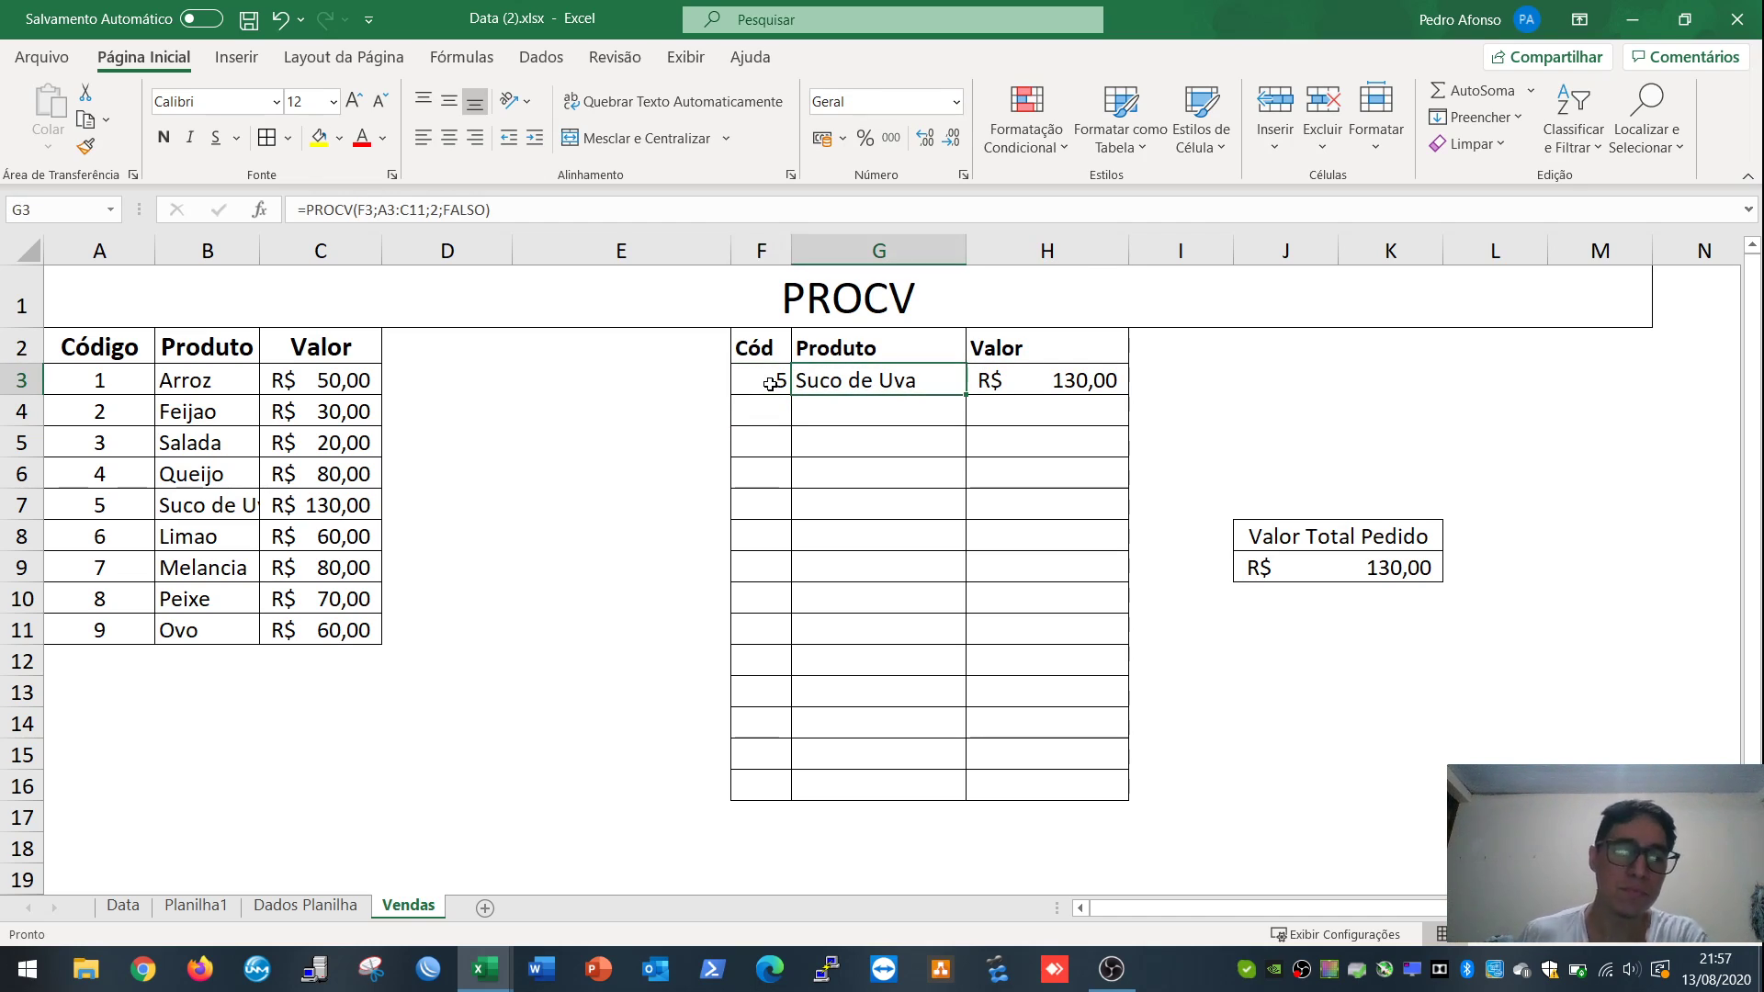
key(Left)
key(Right)
key(Right)
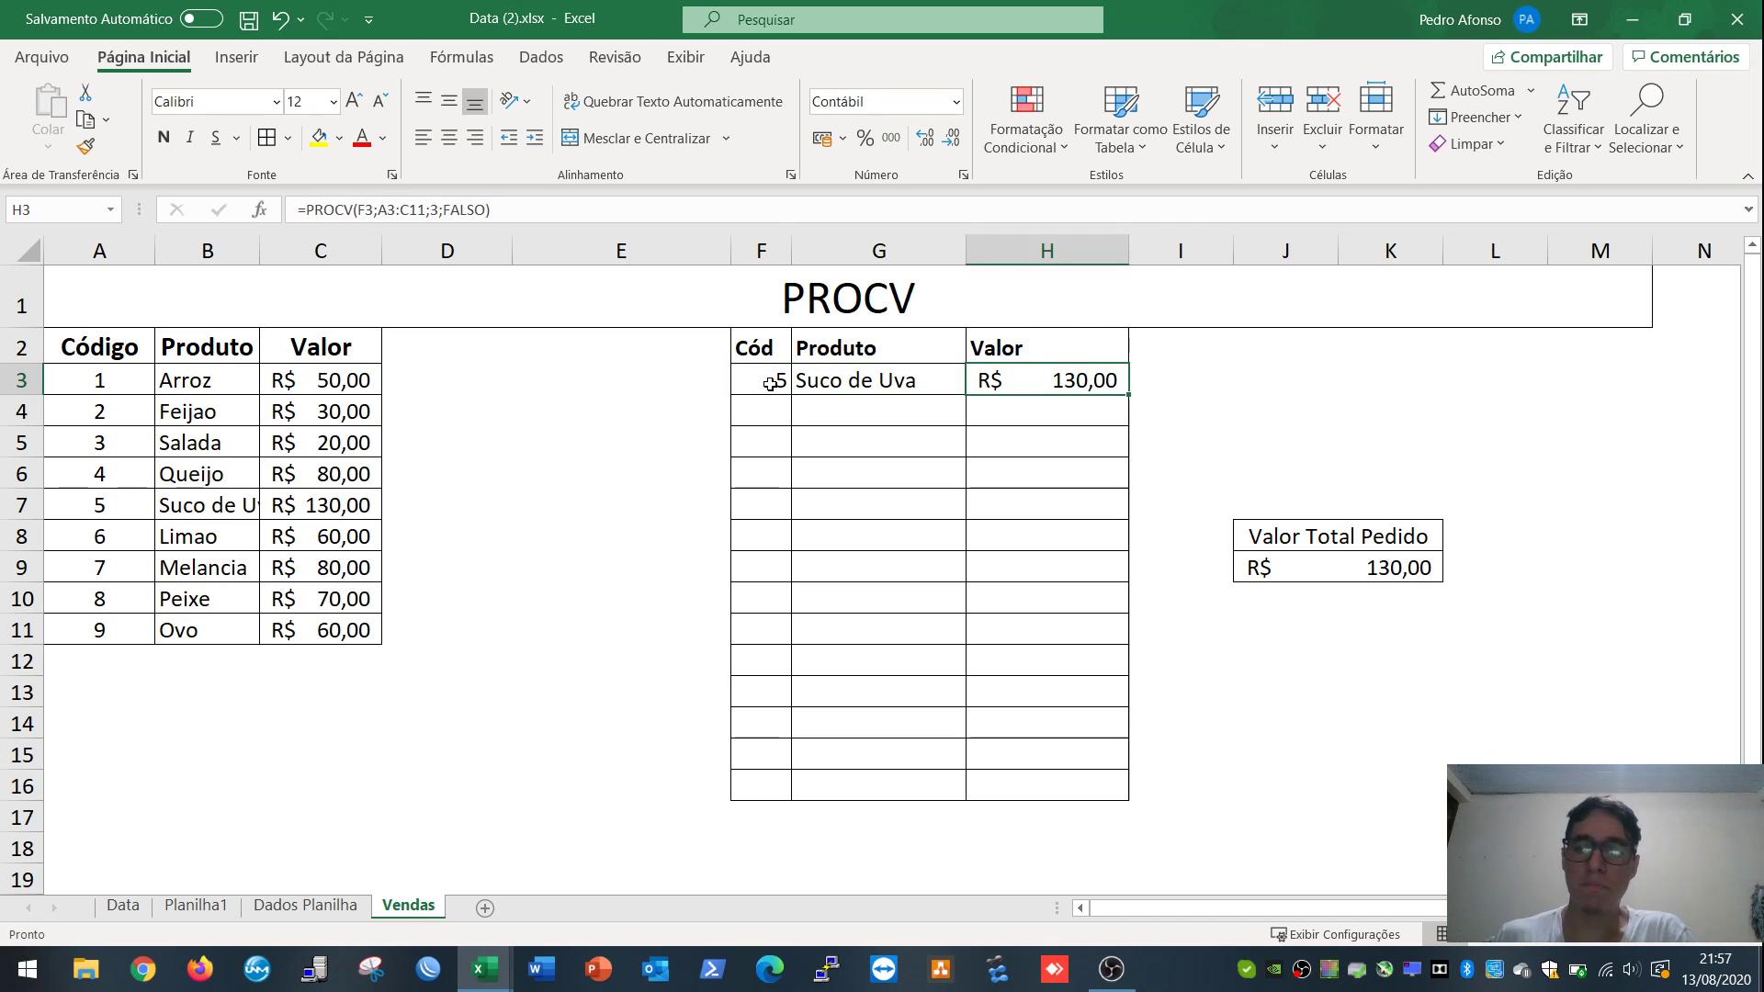
key(Left)
key(Left)
key(Right)
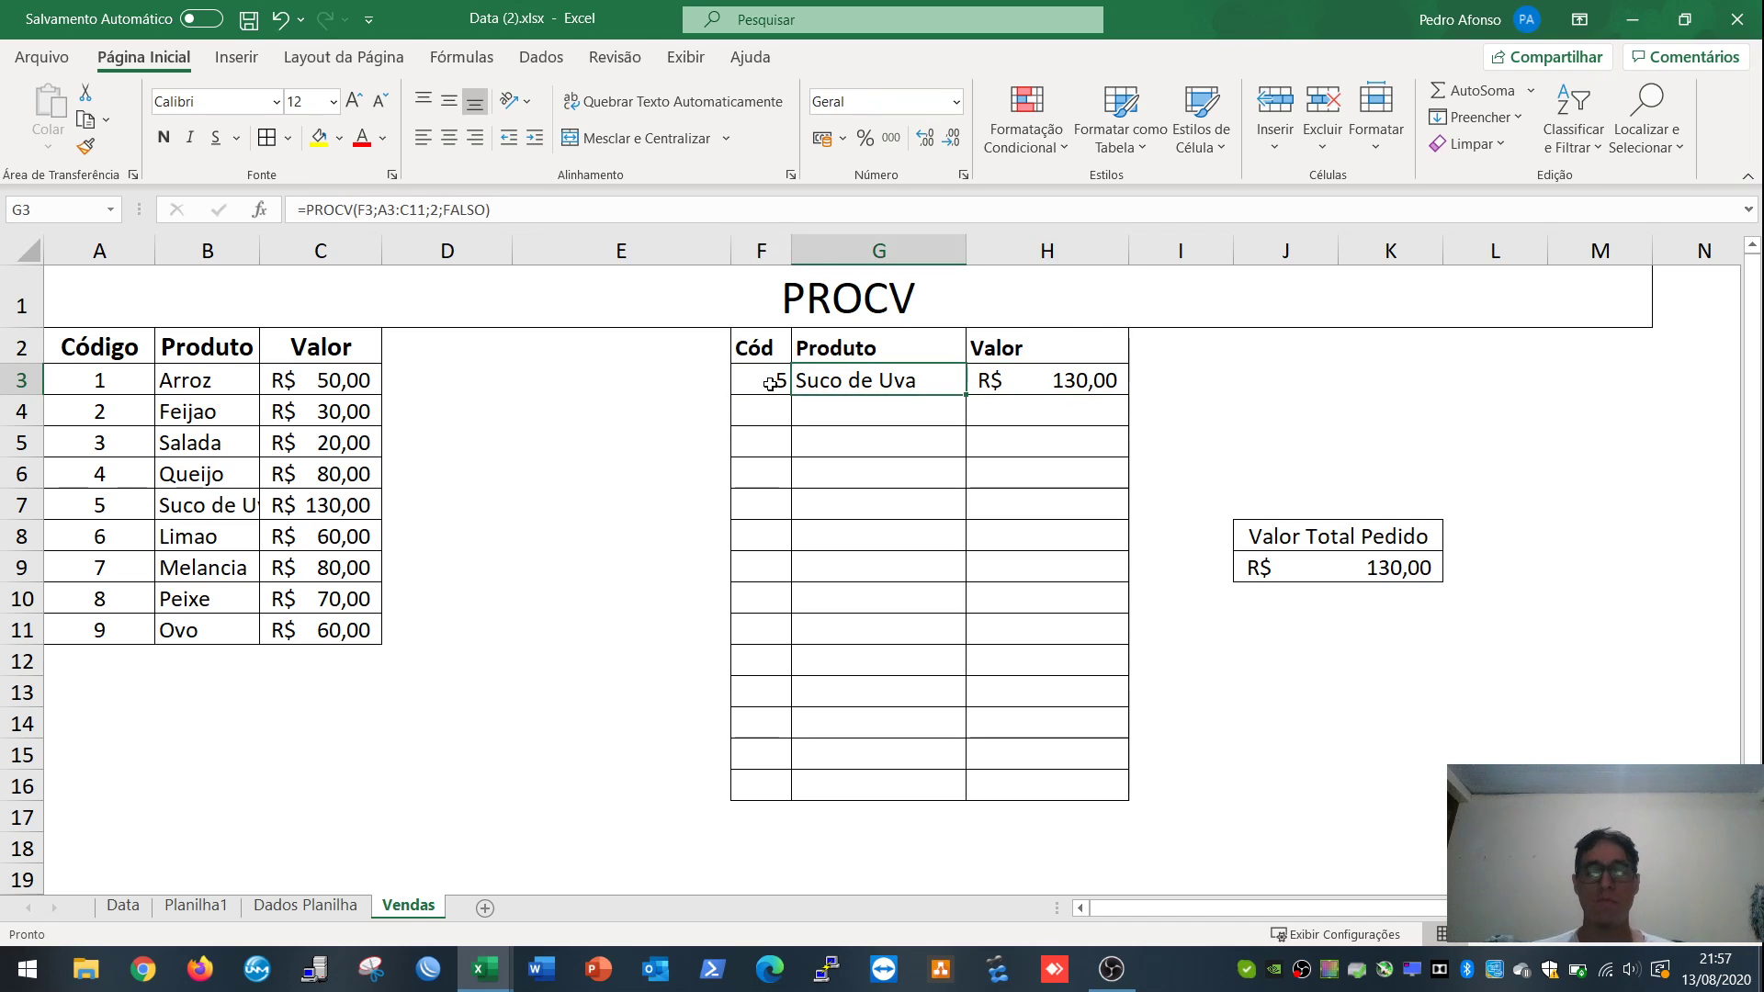
key(Left)
key(Right)
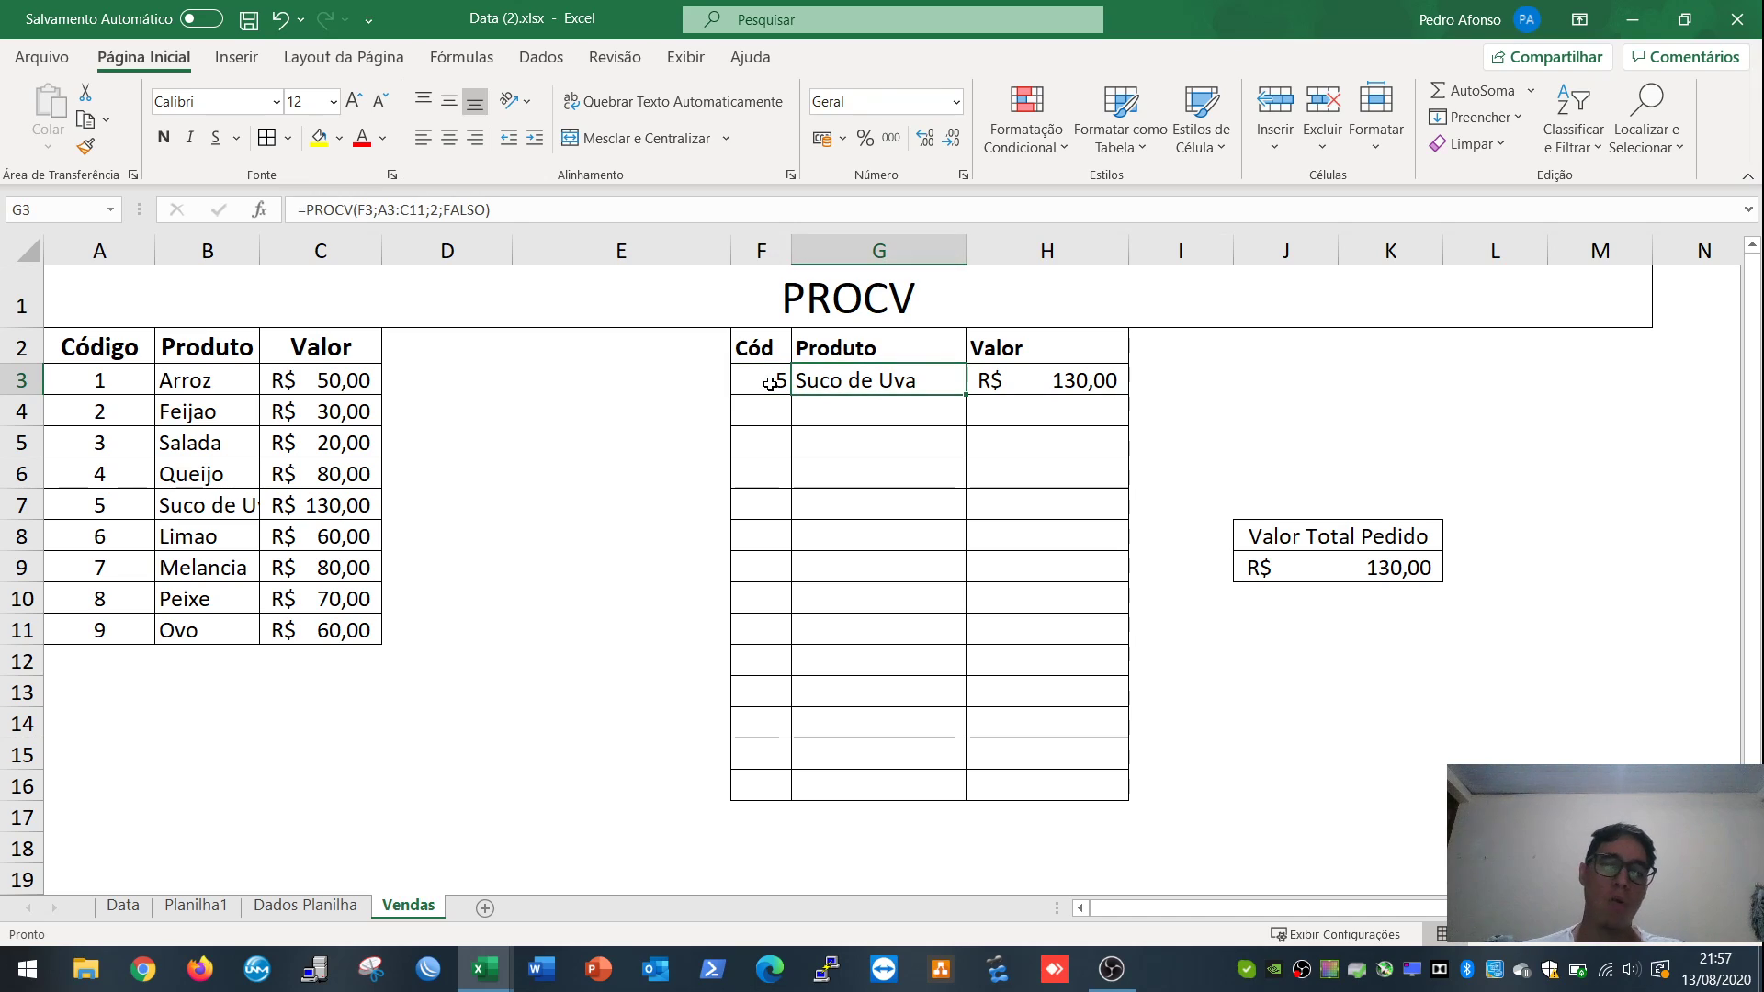
key(Left)
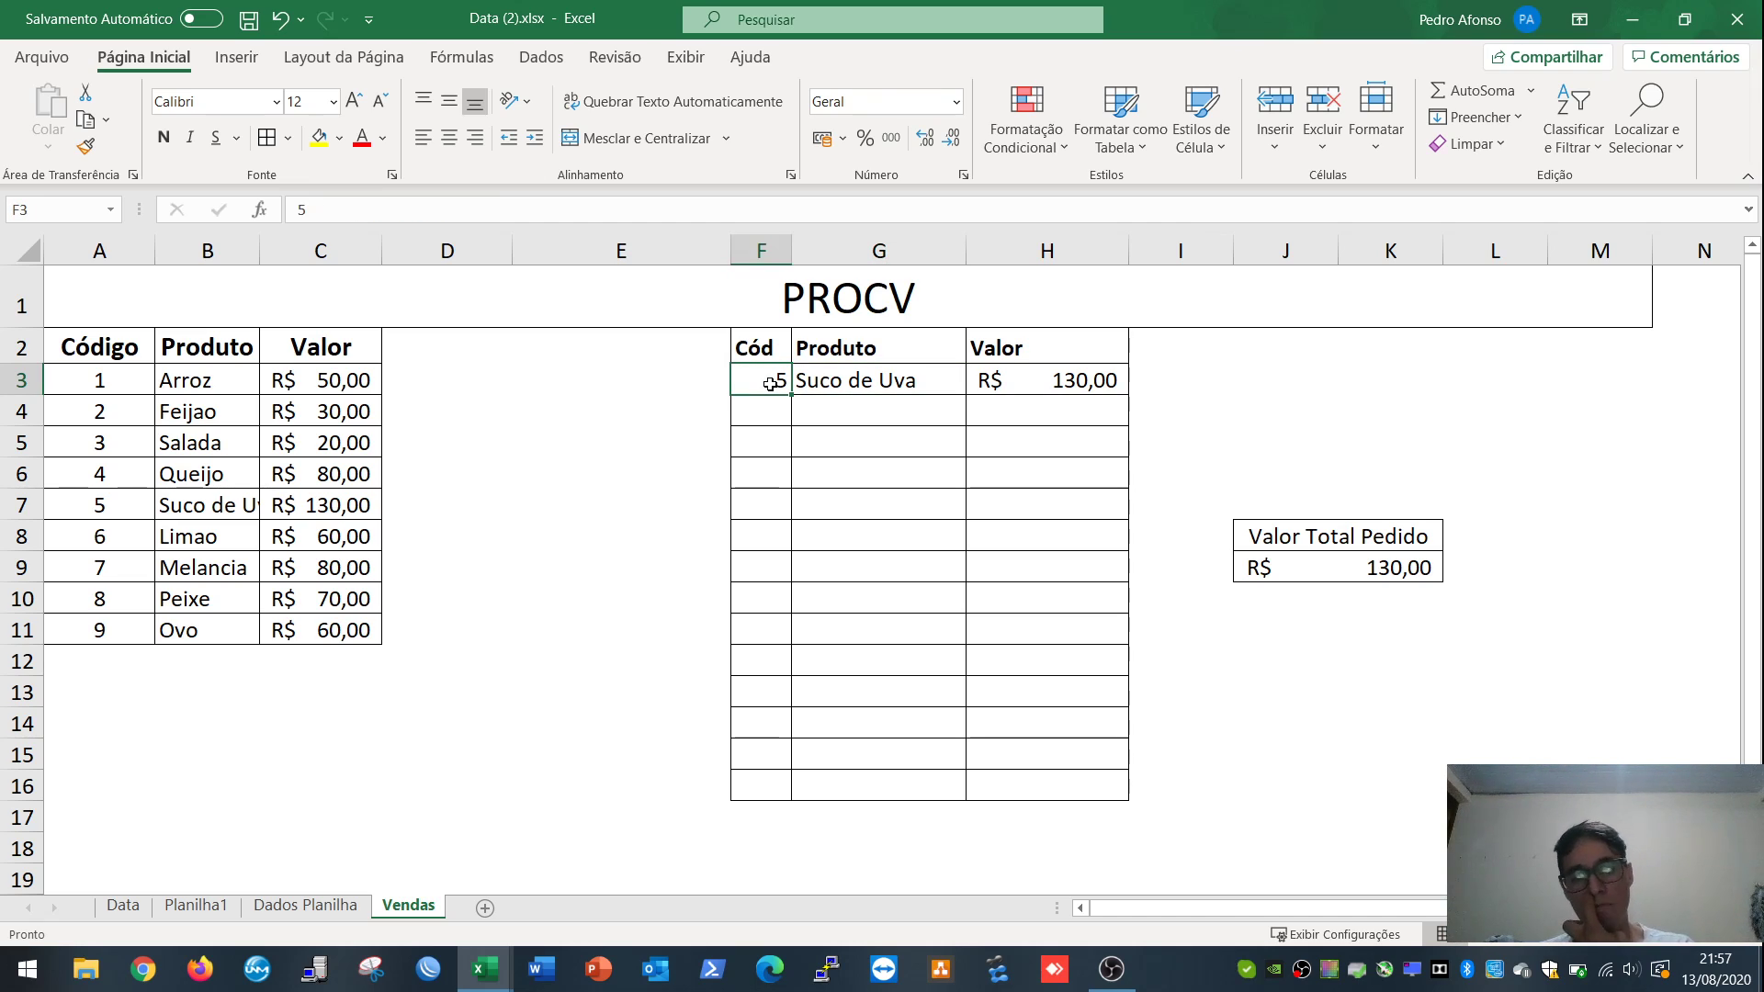
key(Right)
key(Left)
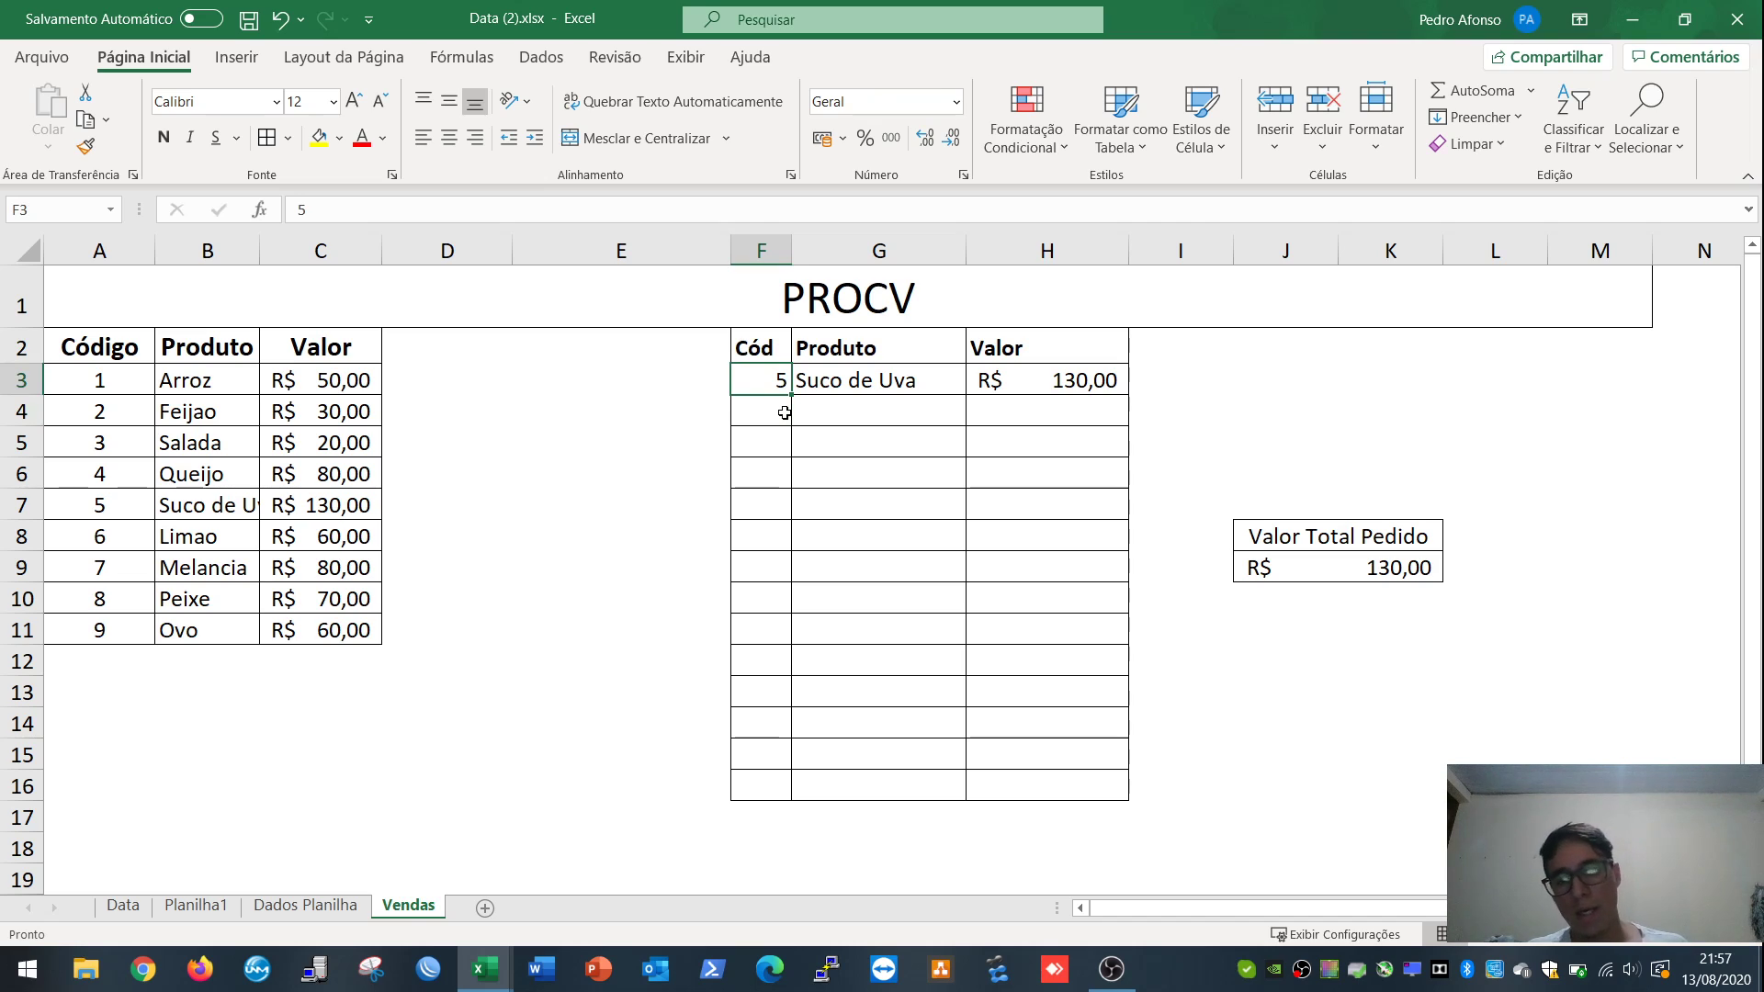
key(Right)
key(Right)
key(Left)
key(Left)
key(Right)
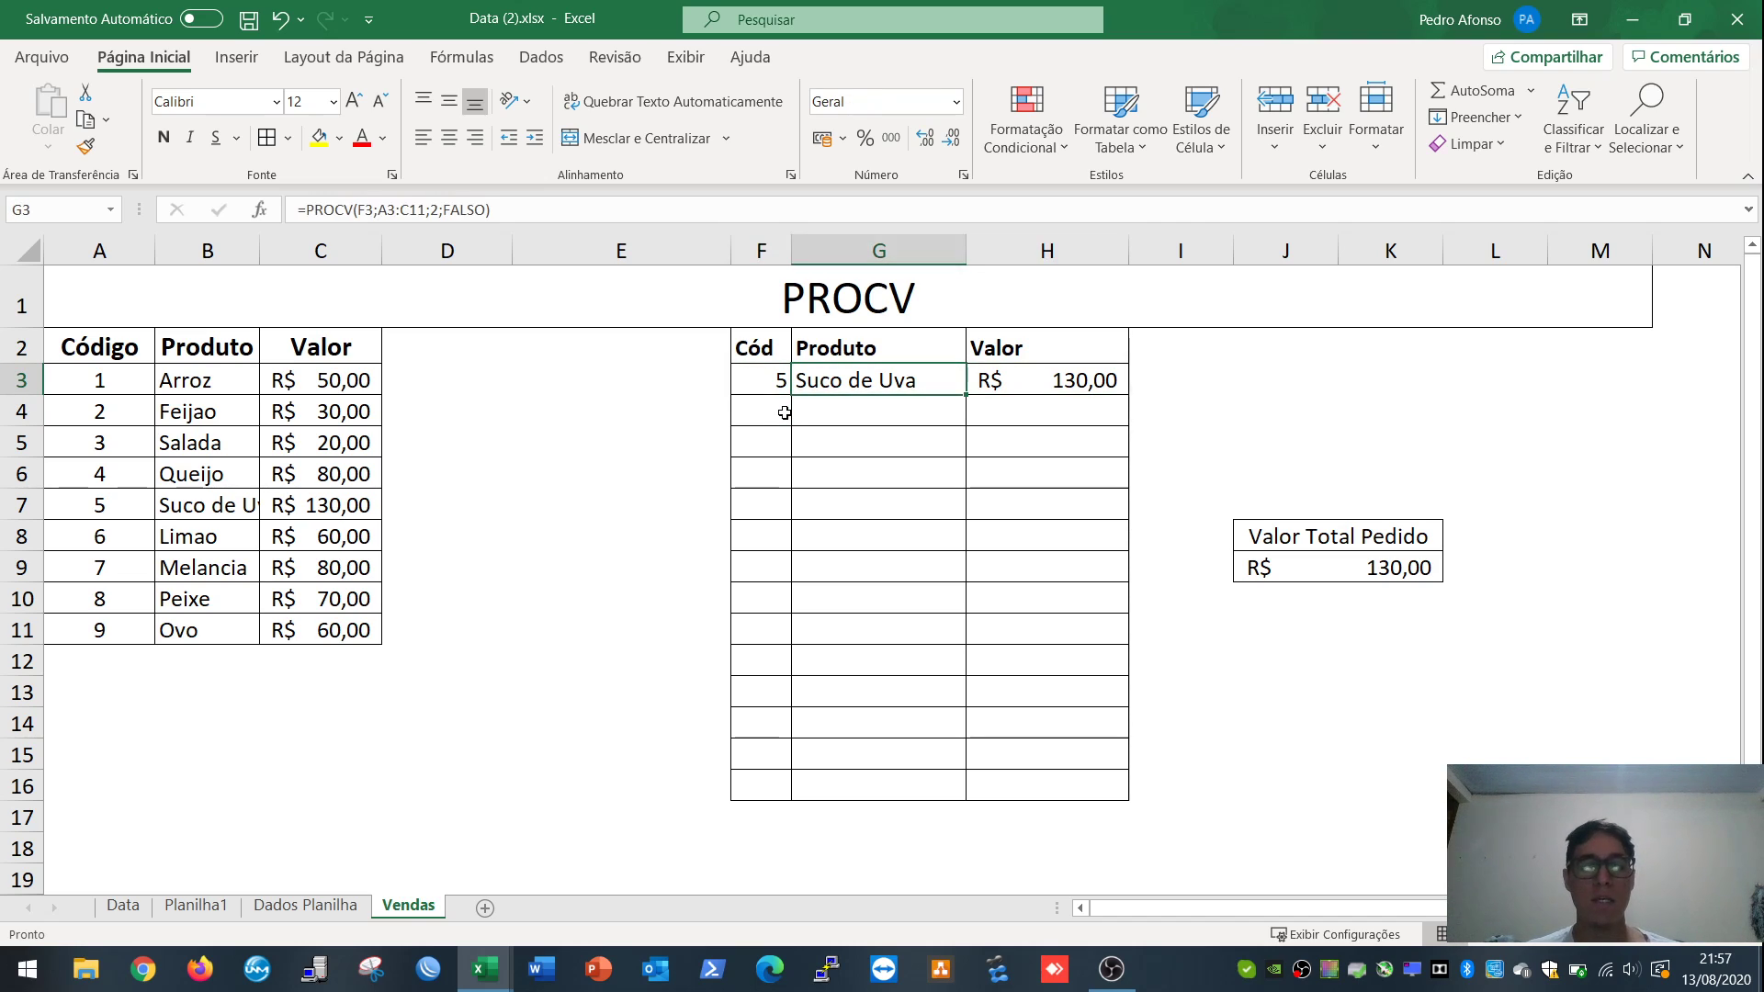
key(Left)
key(Down)
key(Up)
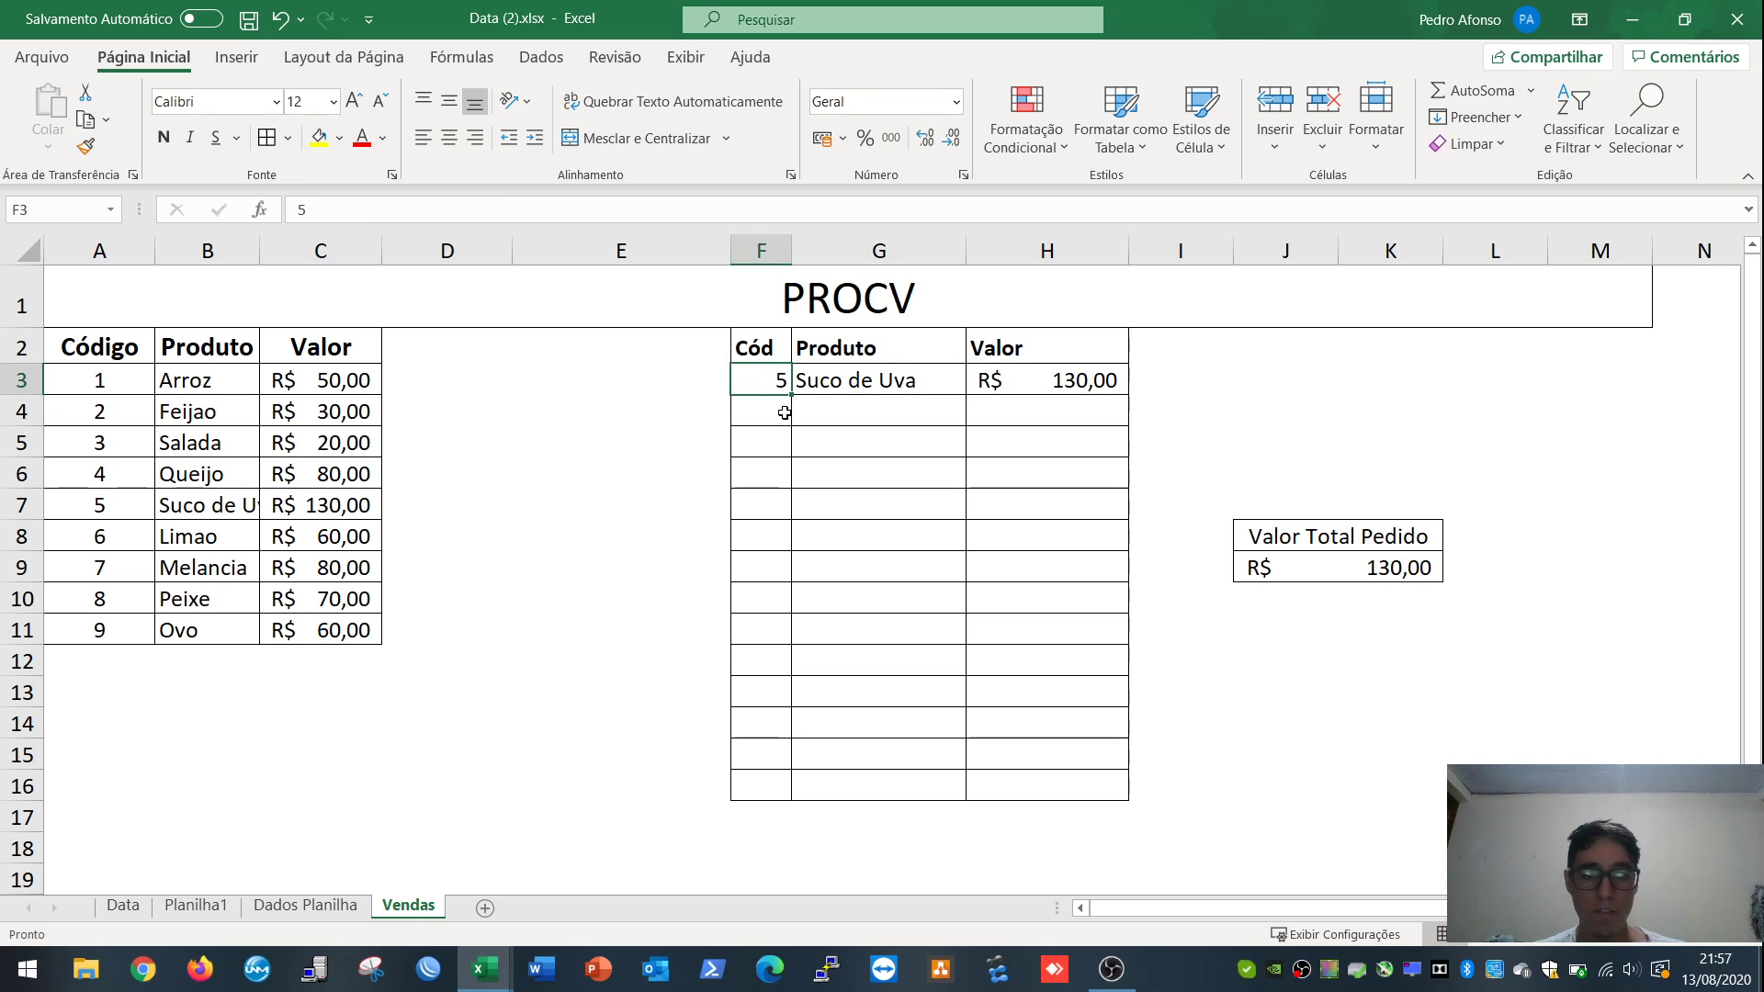
key(Right)
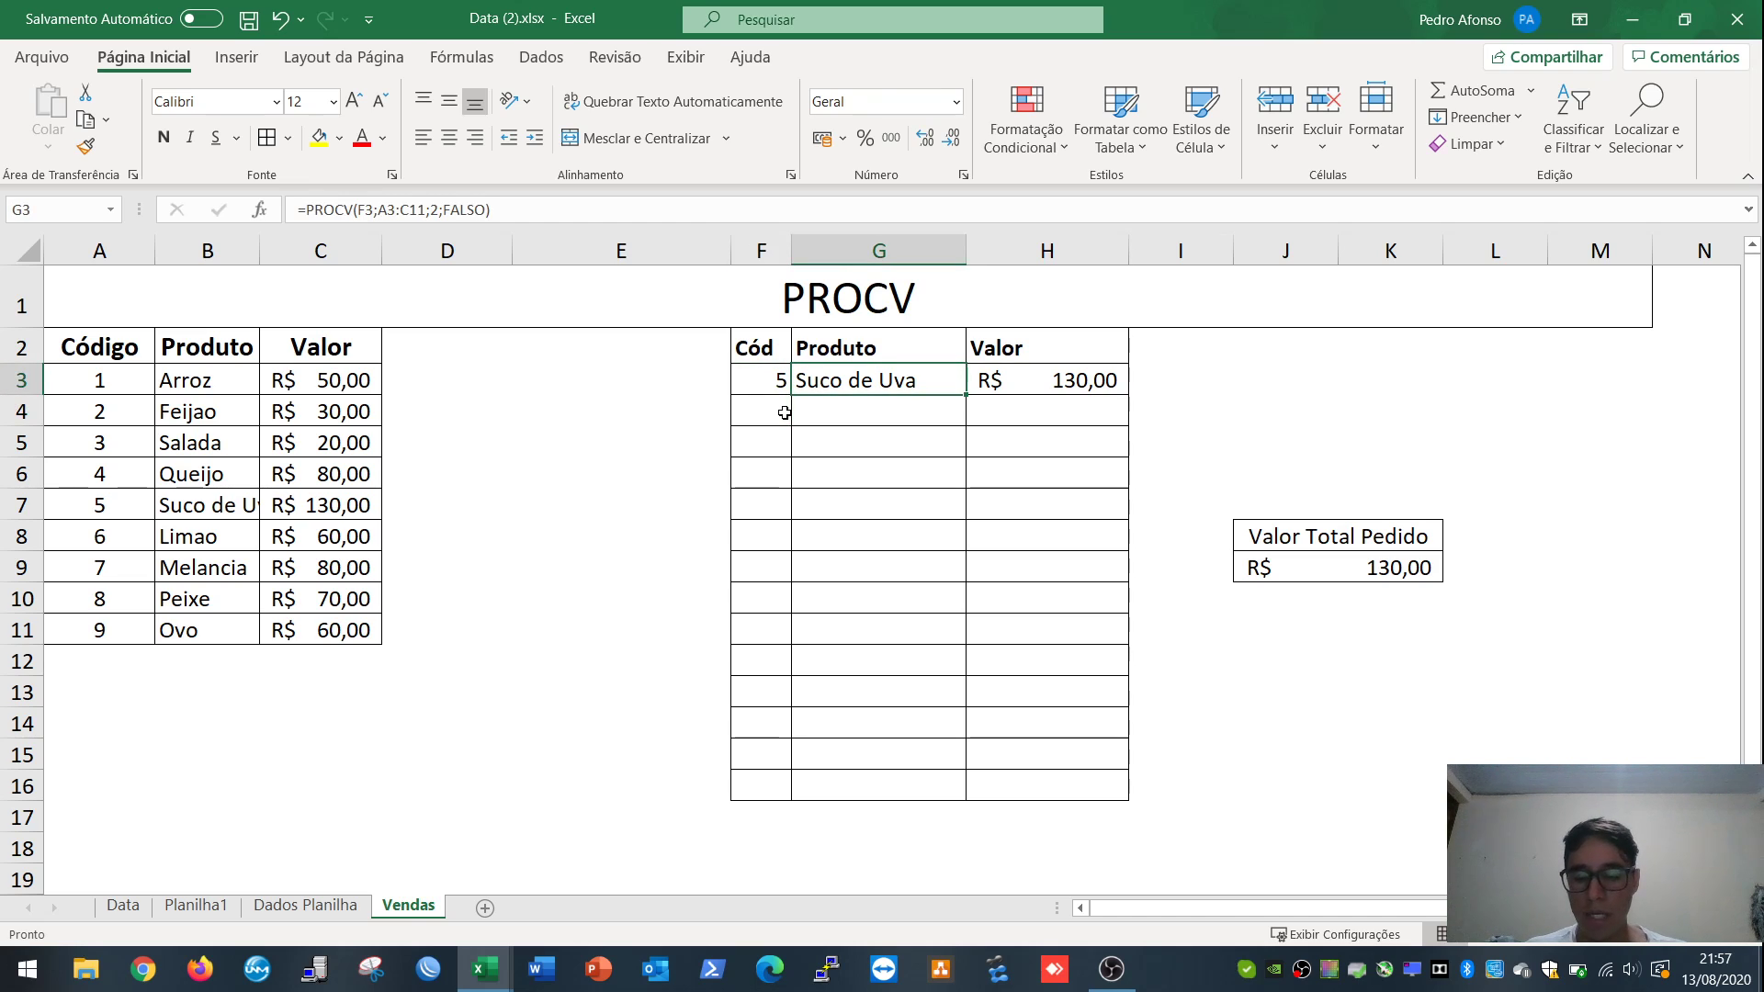
Step: Copy the PROCV formula text from G3 into G4, the next Produto cell of the order table
click(876, 408)
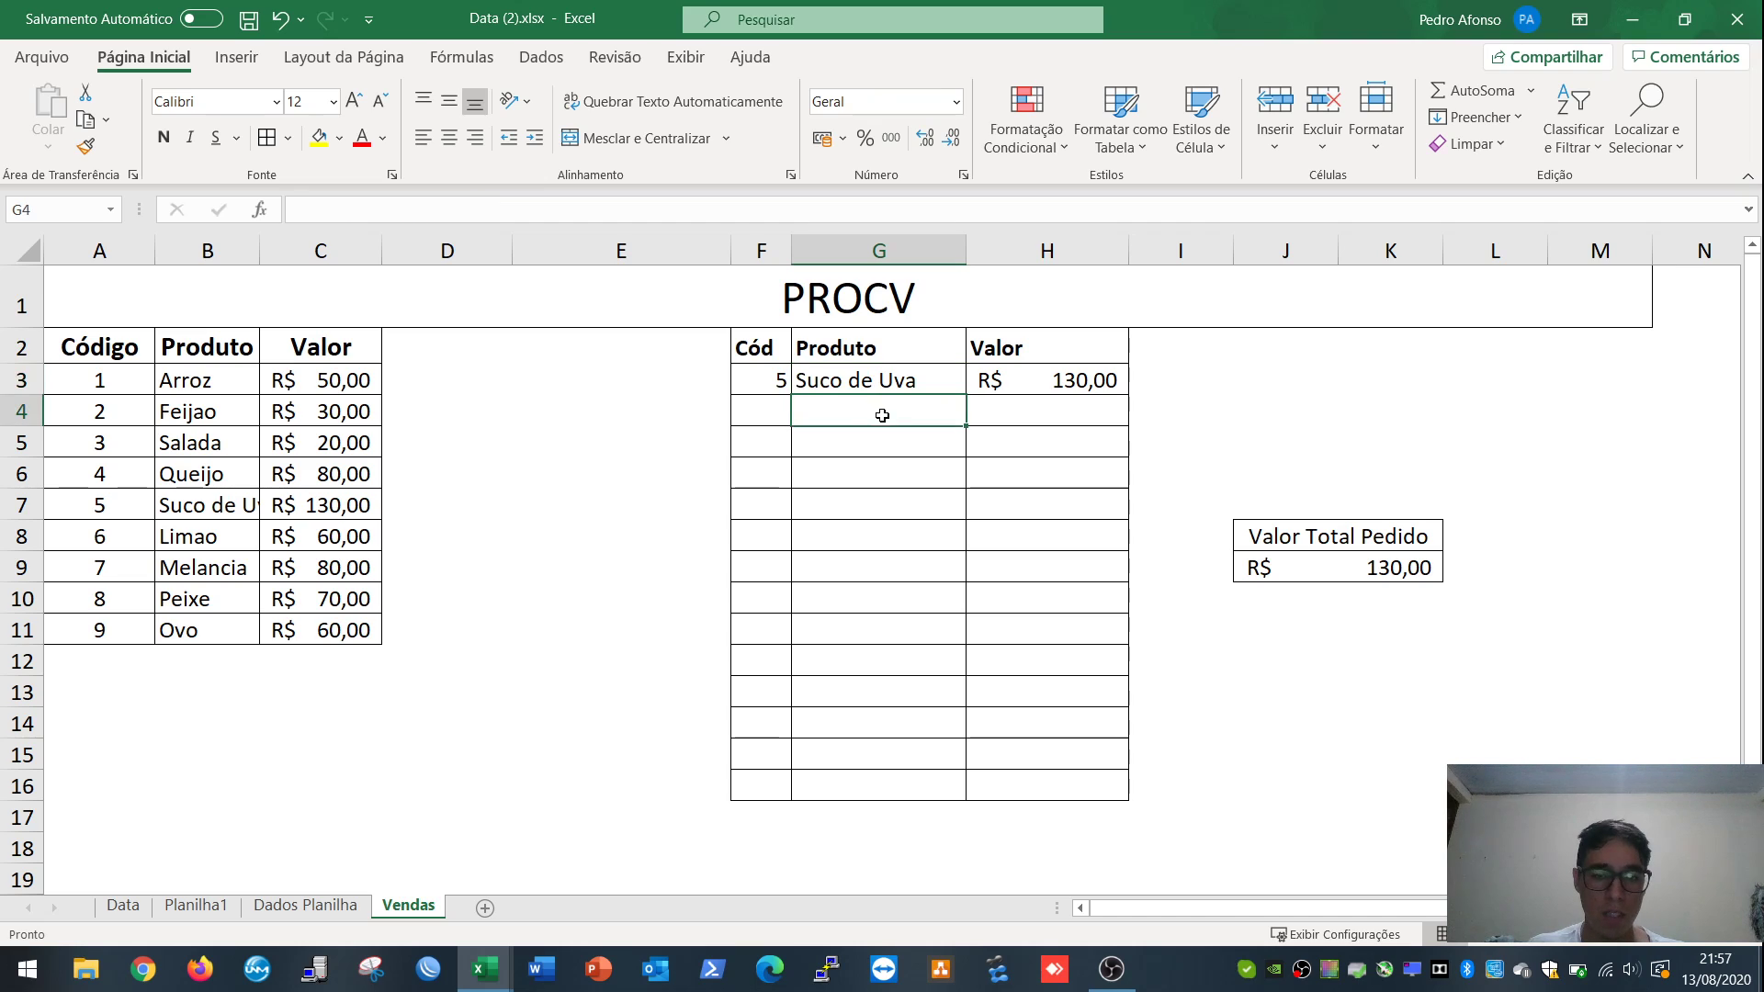
key(Up)
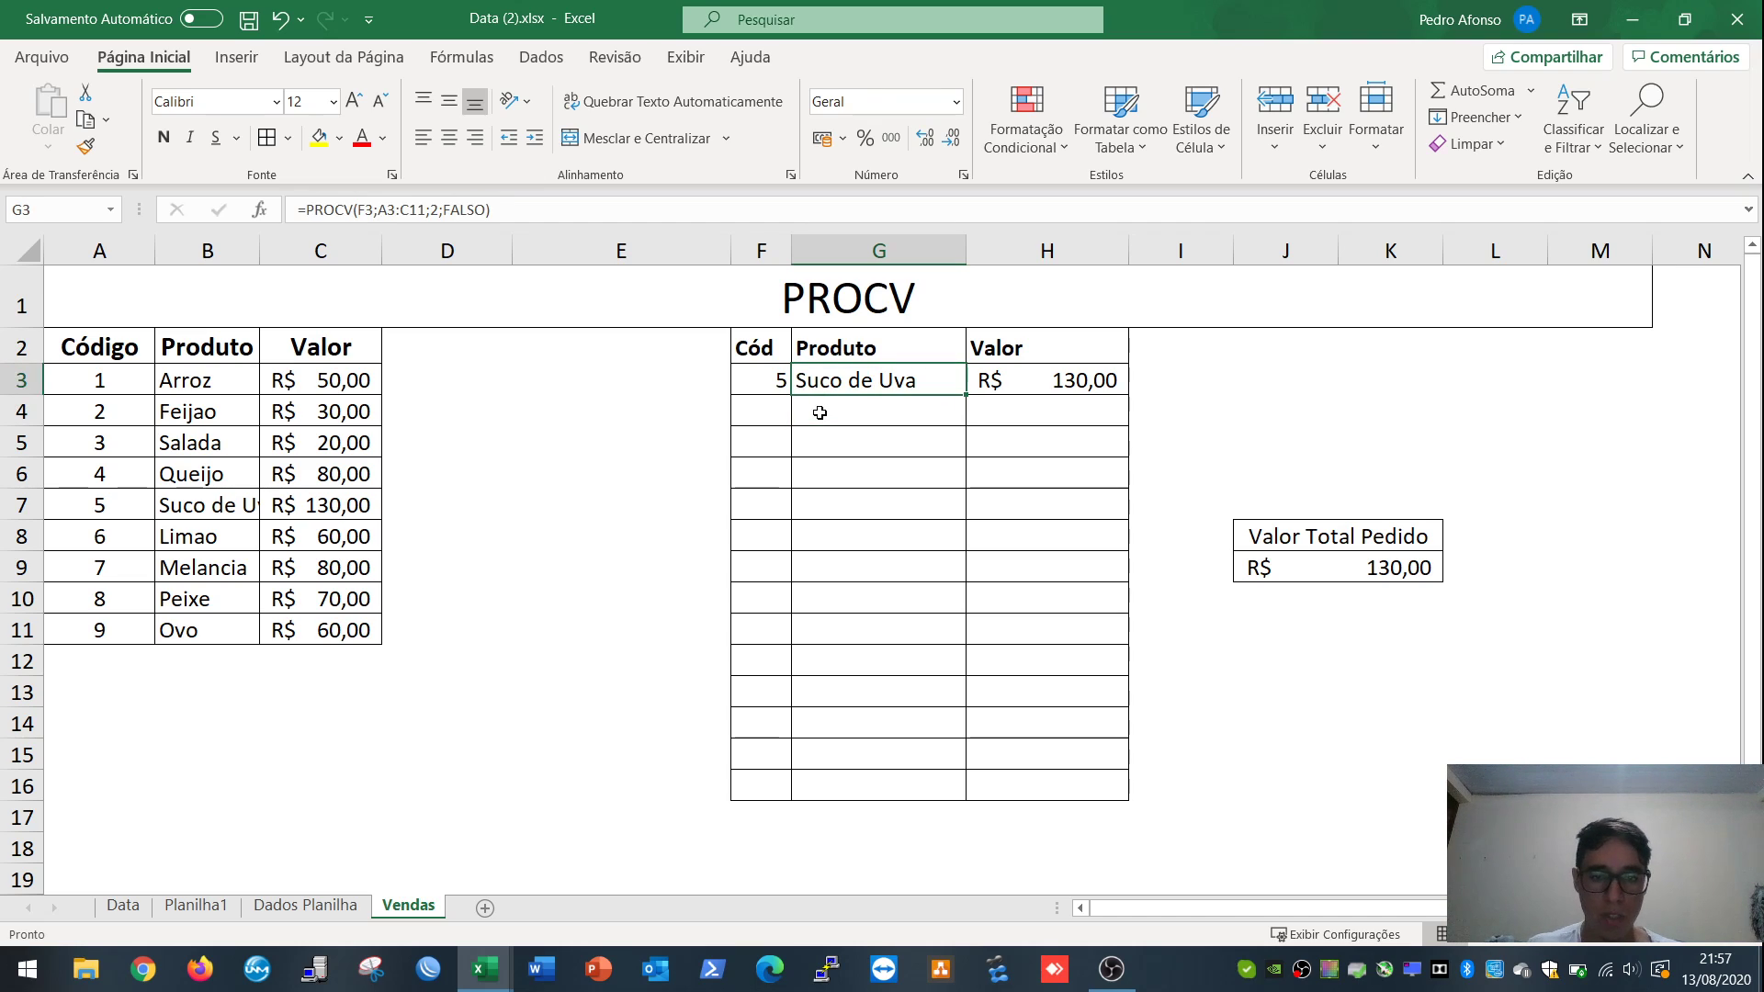
drag(493, 210, 280, 194)
key(ctrl+c)
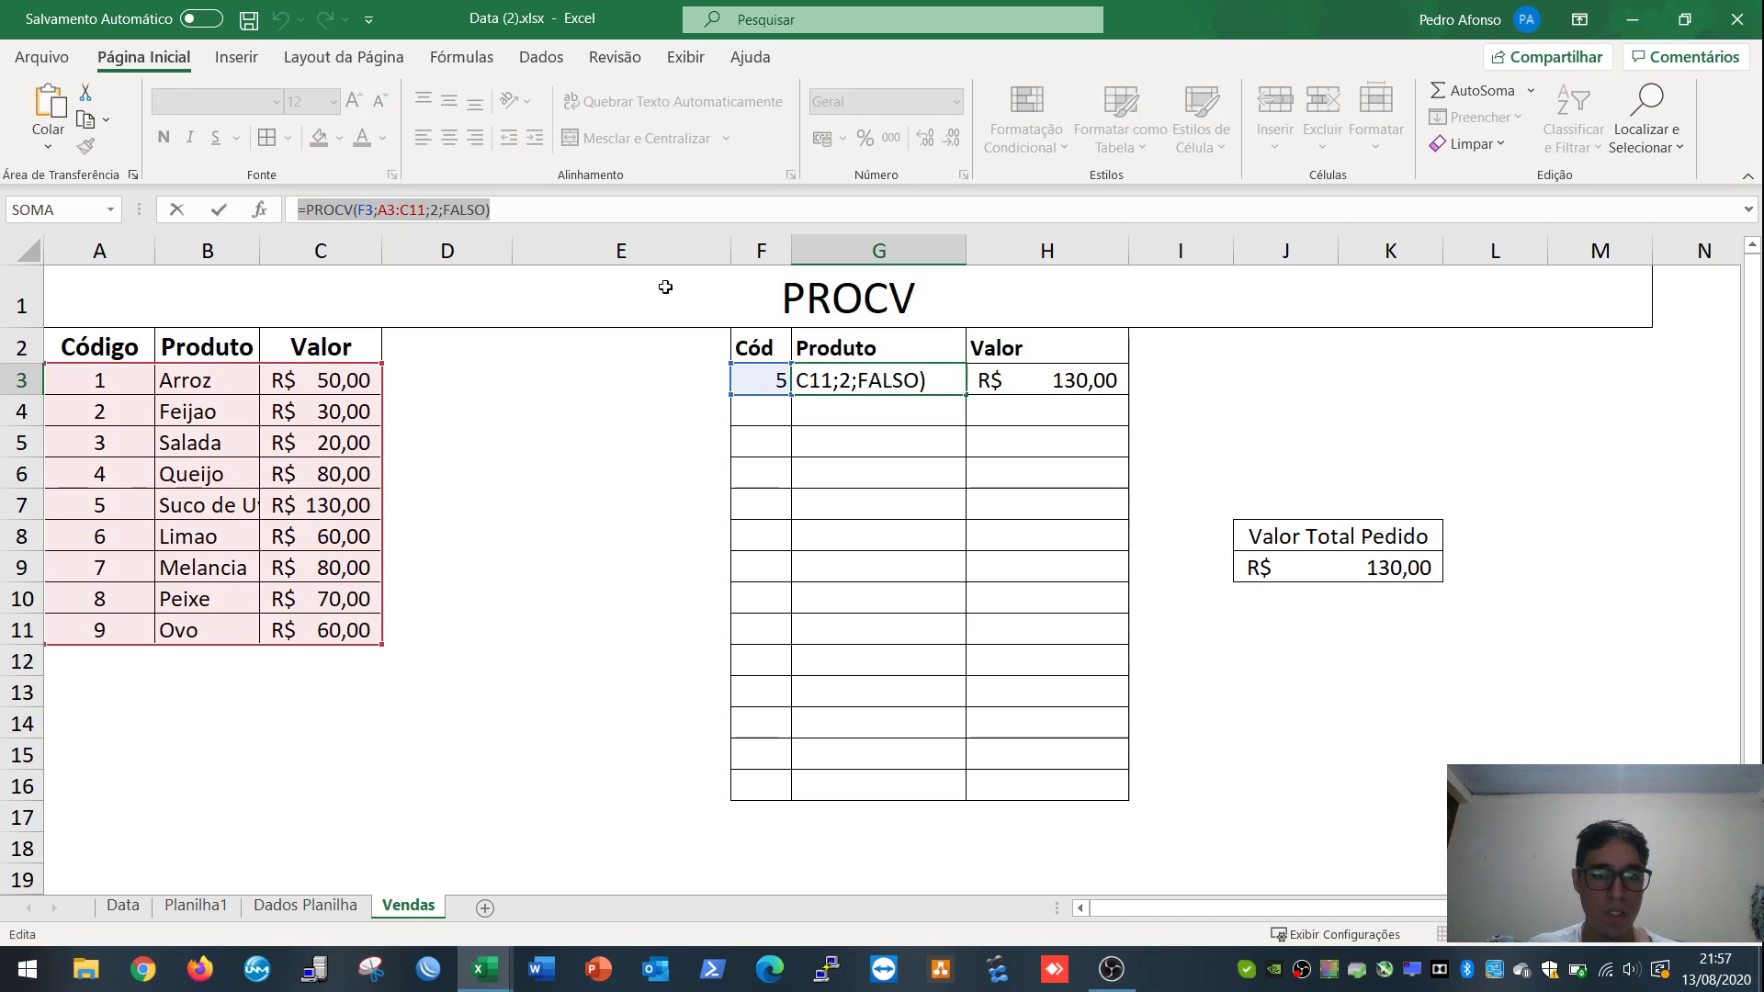
click(853, 409)
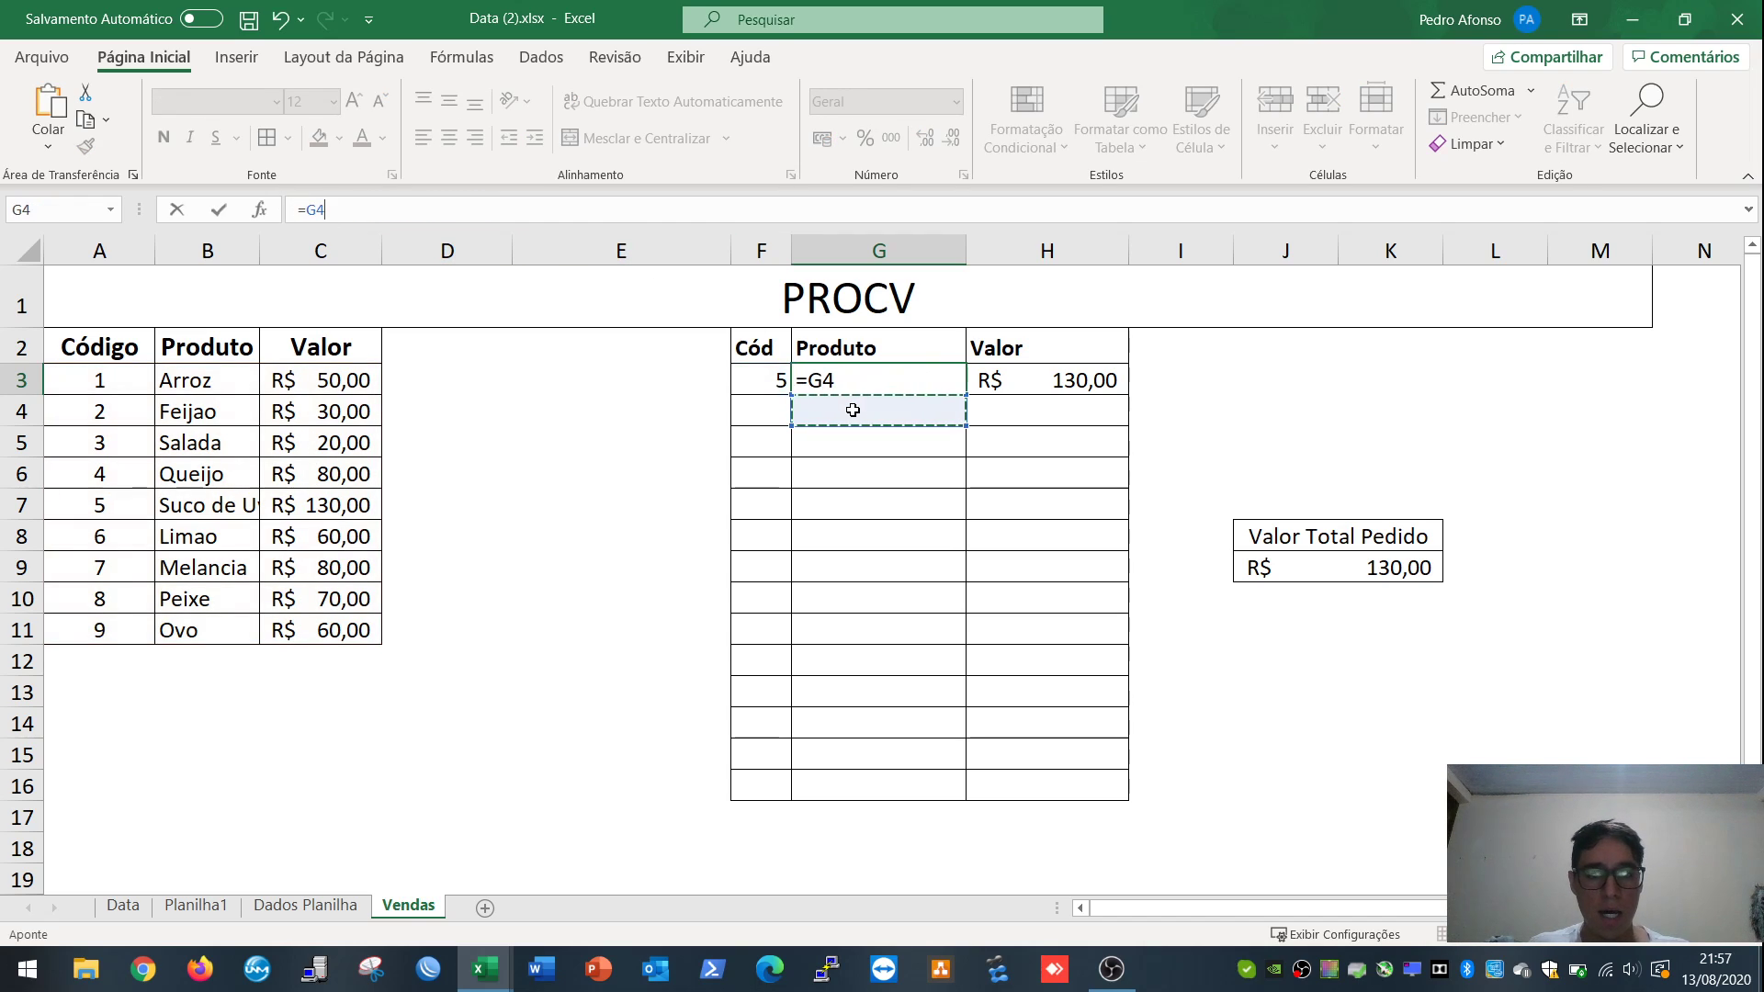
key(Escape)
click(872, 410)
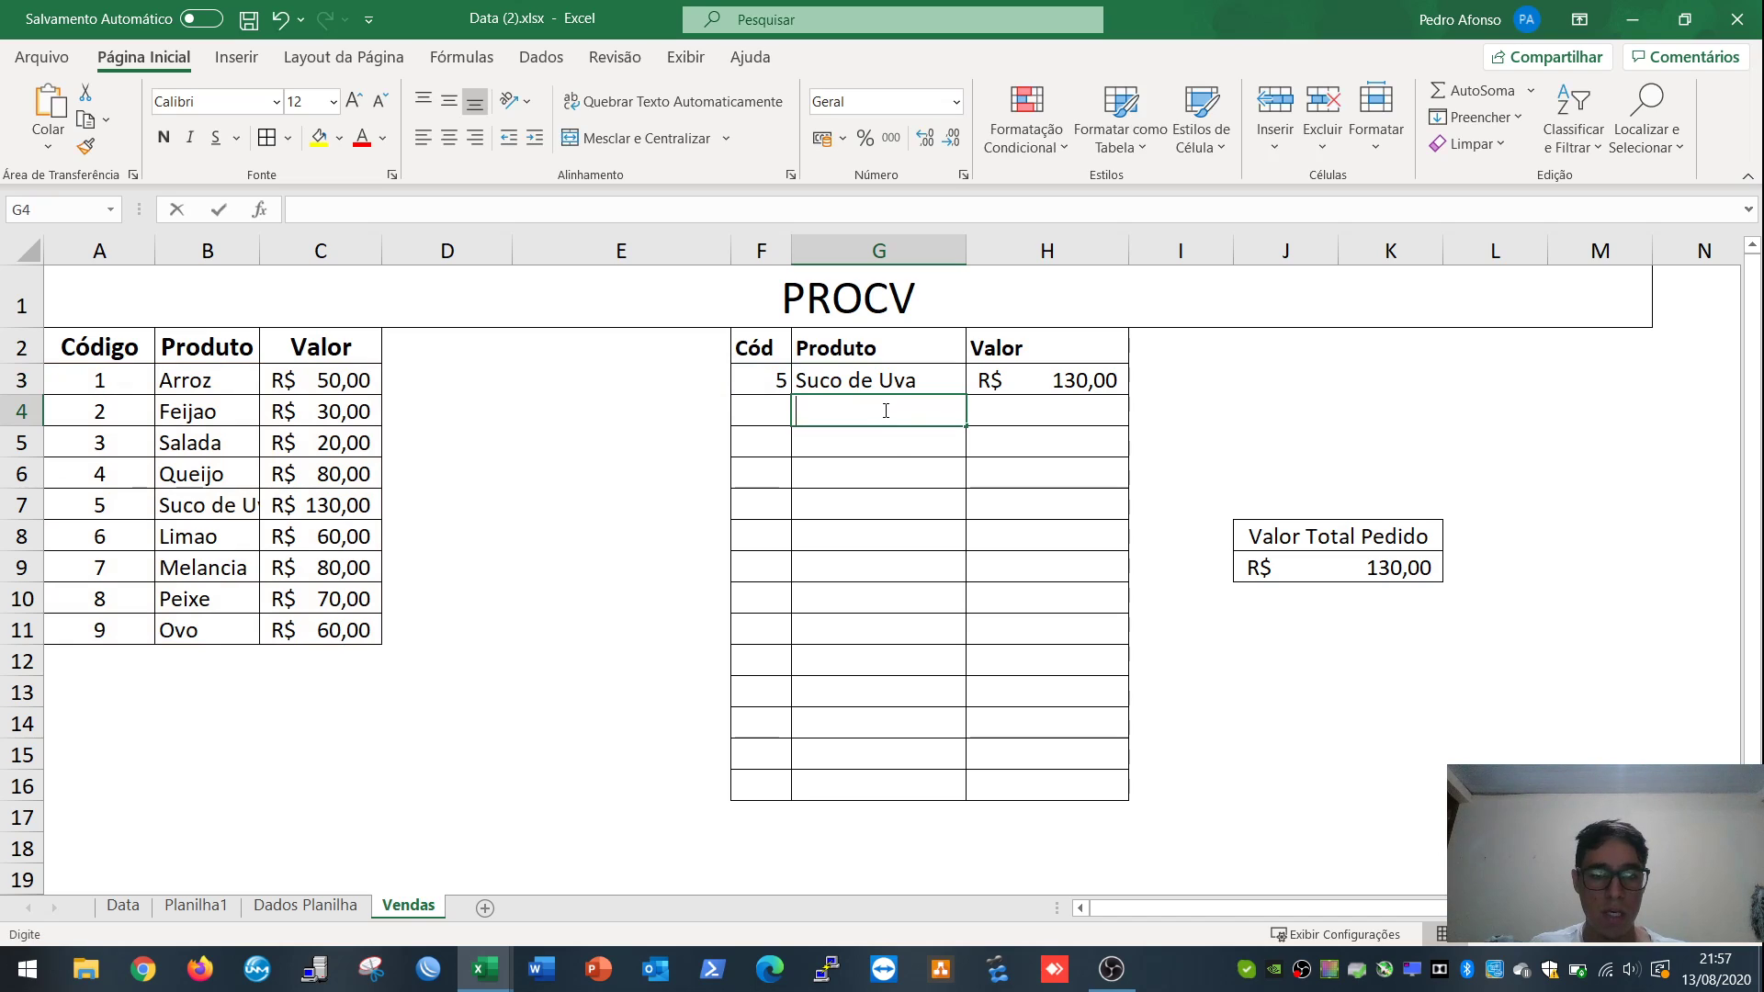
double_click(883, 410)
key(ctrl+v)
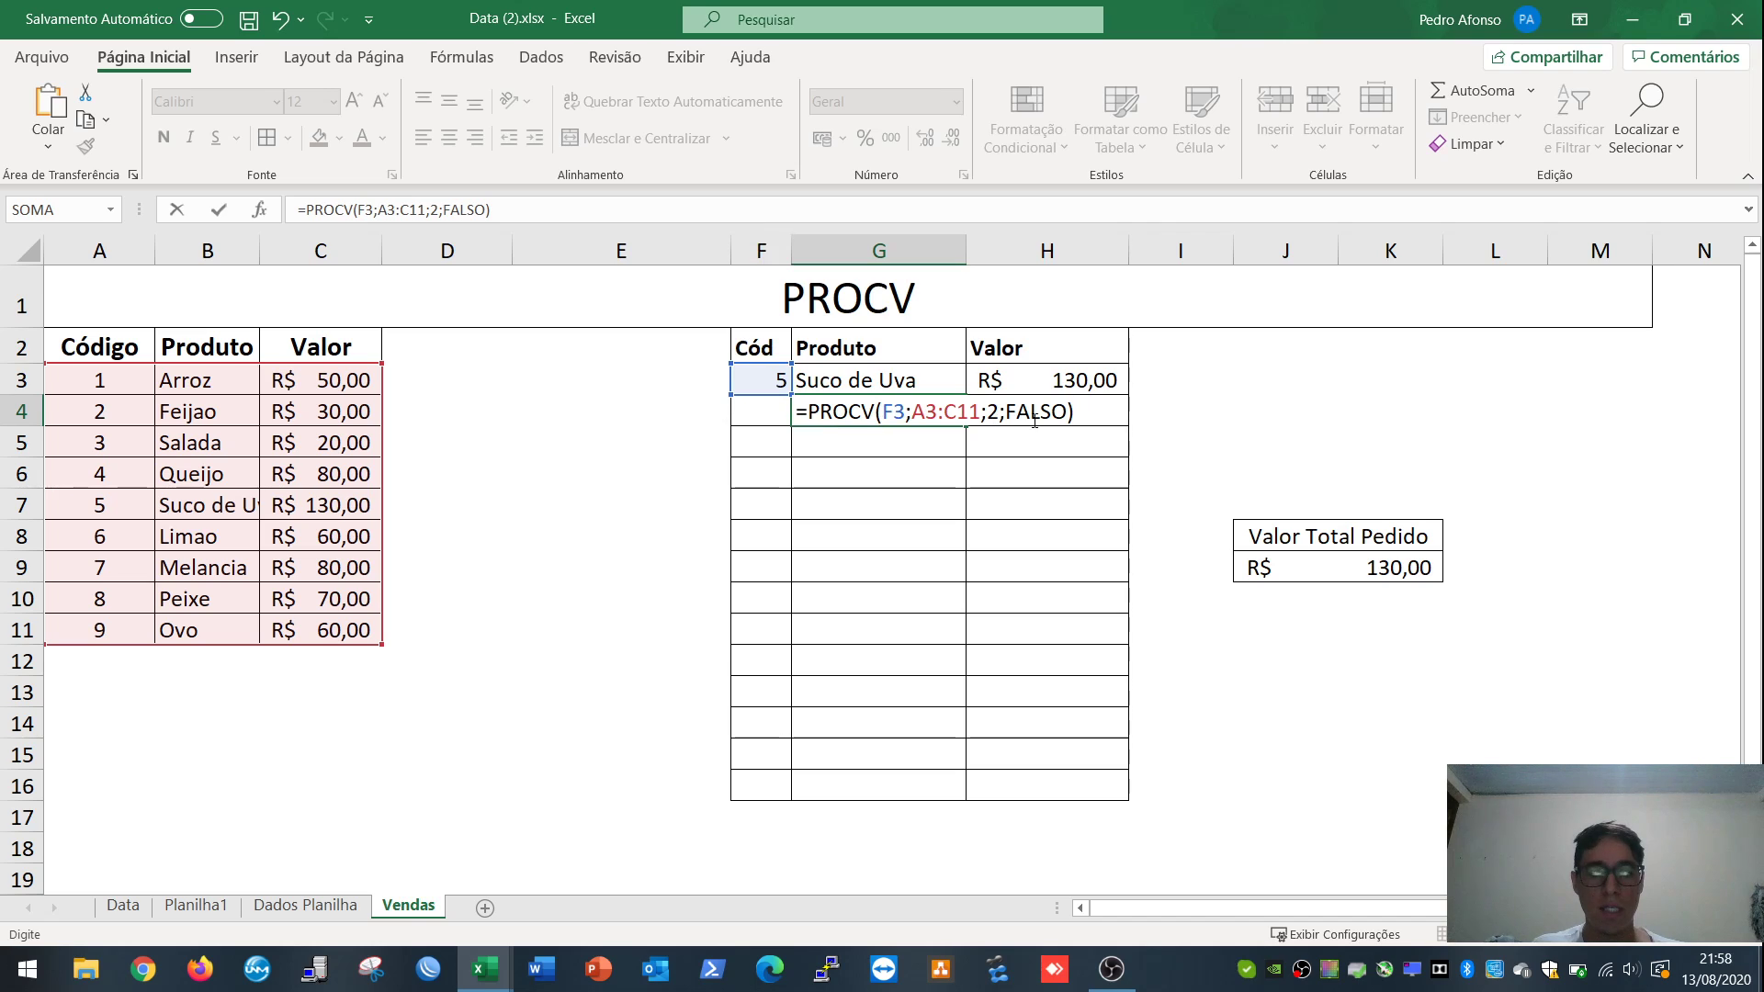
Step: Change the lookup value of the G4 formula to F4
click(908, 414)
key(BackSpace)
key(BackSpace)
text(F4)
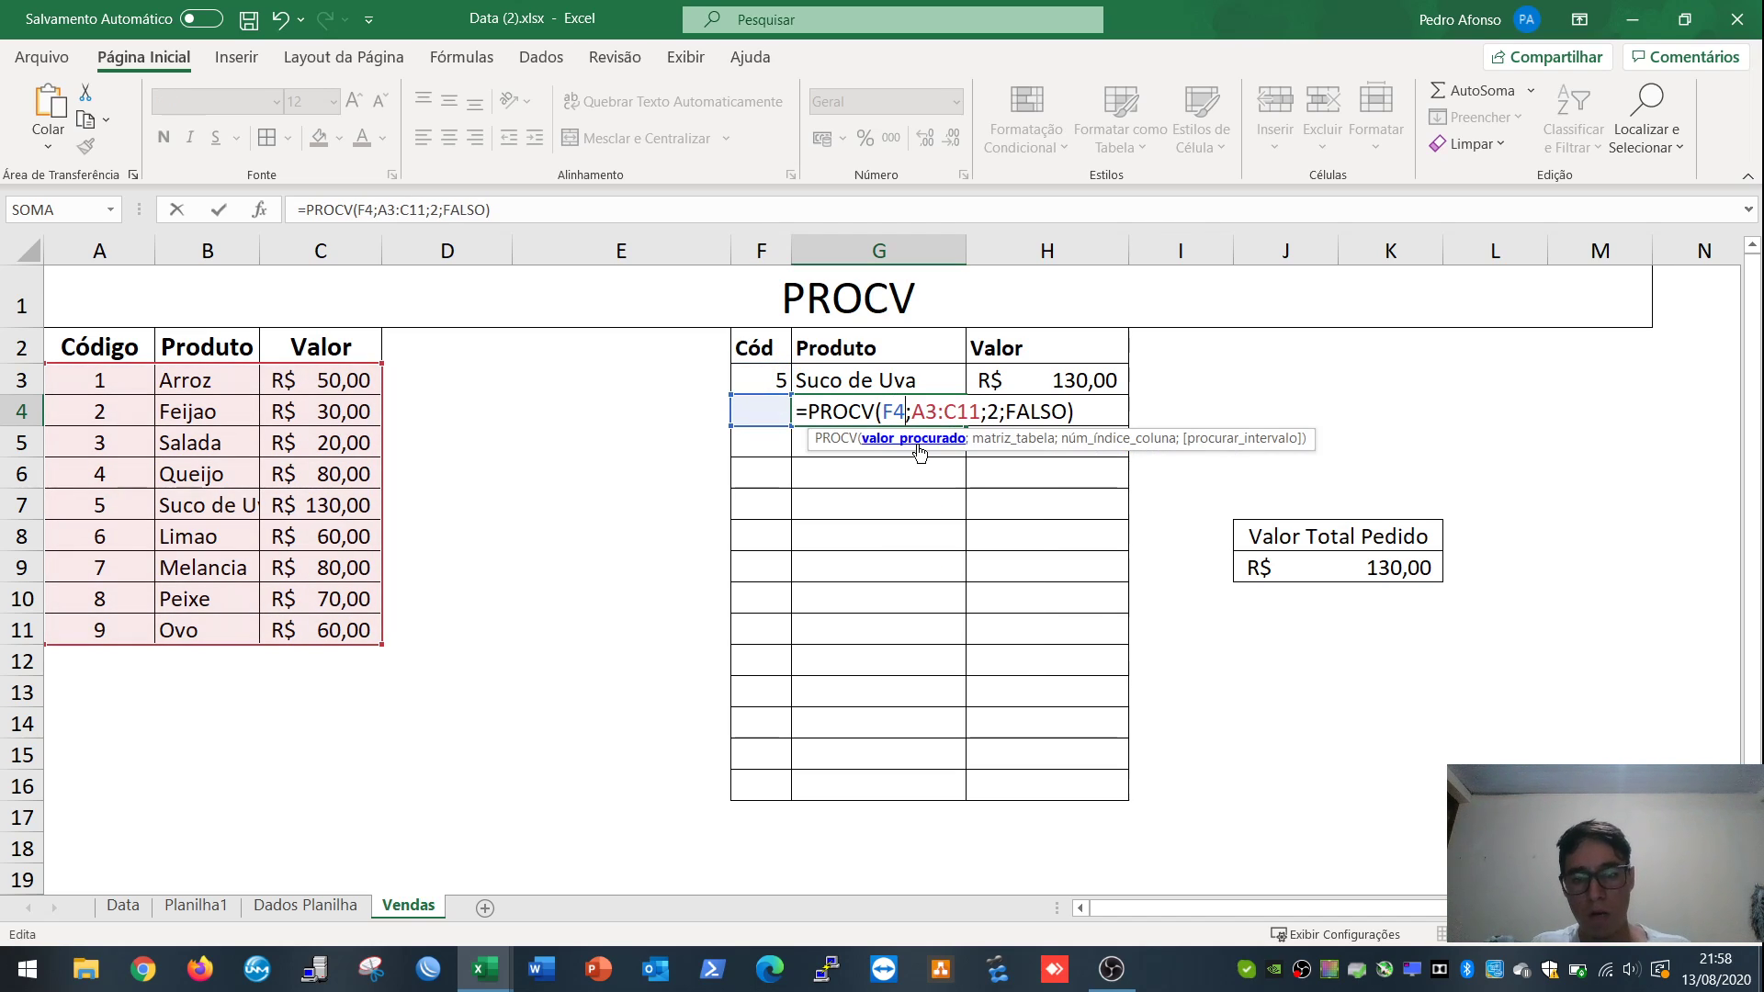
key(Return)
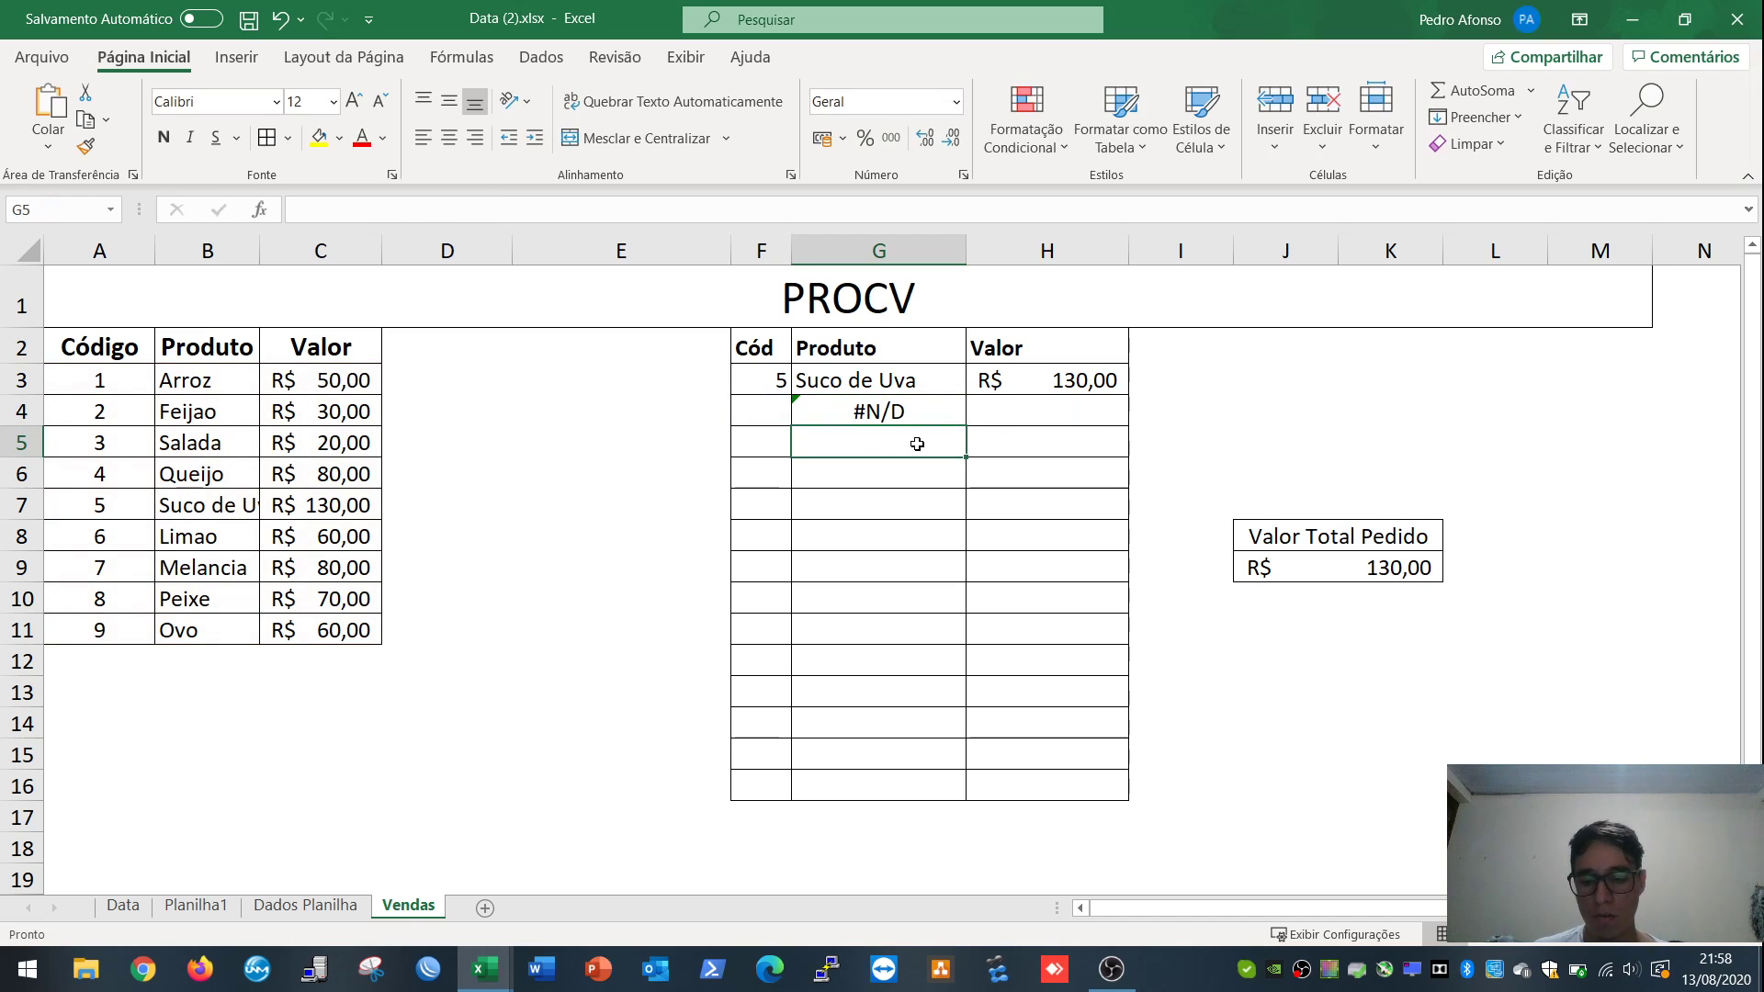
key(Up)
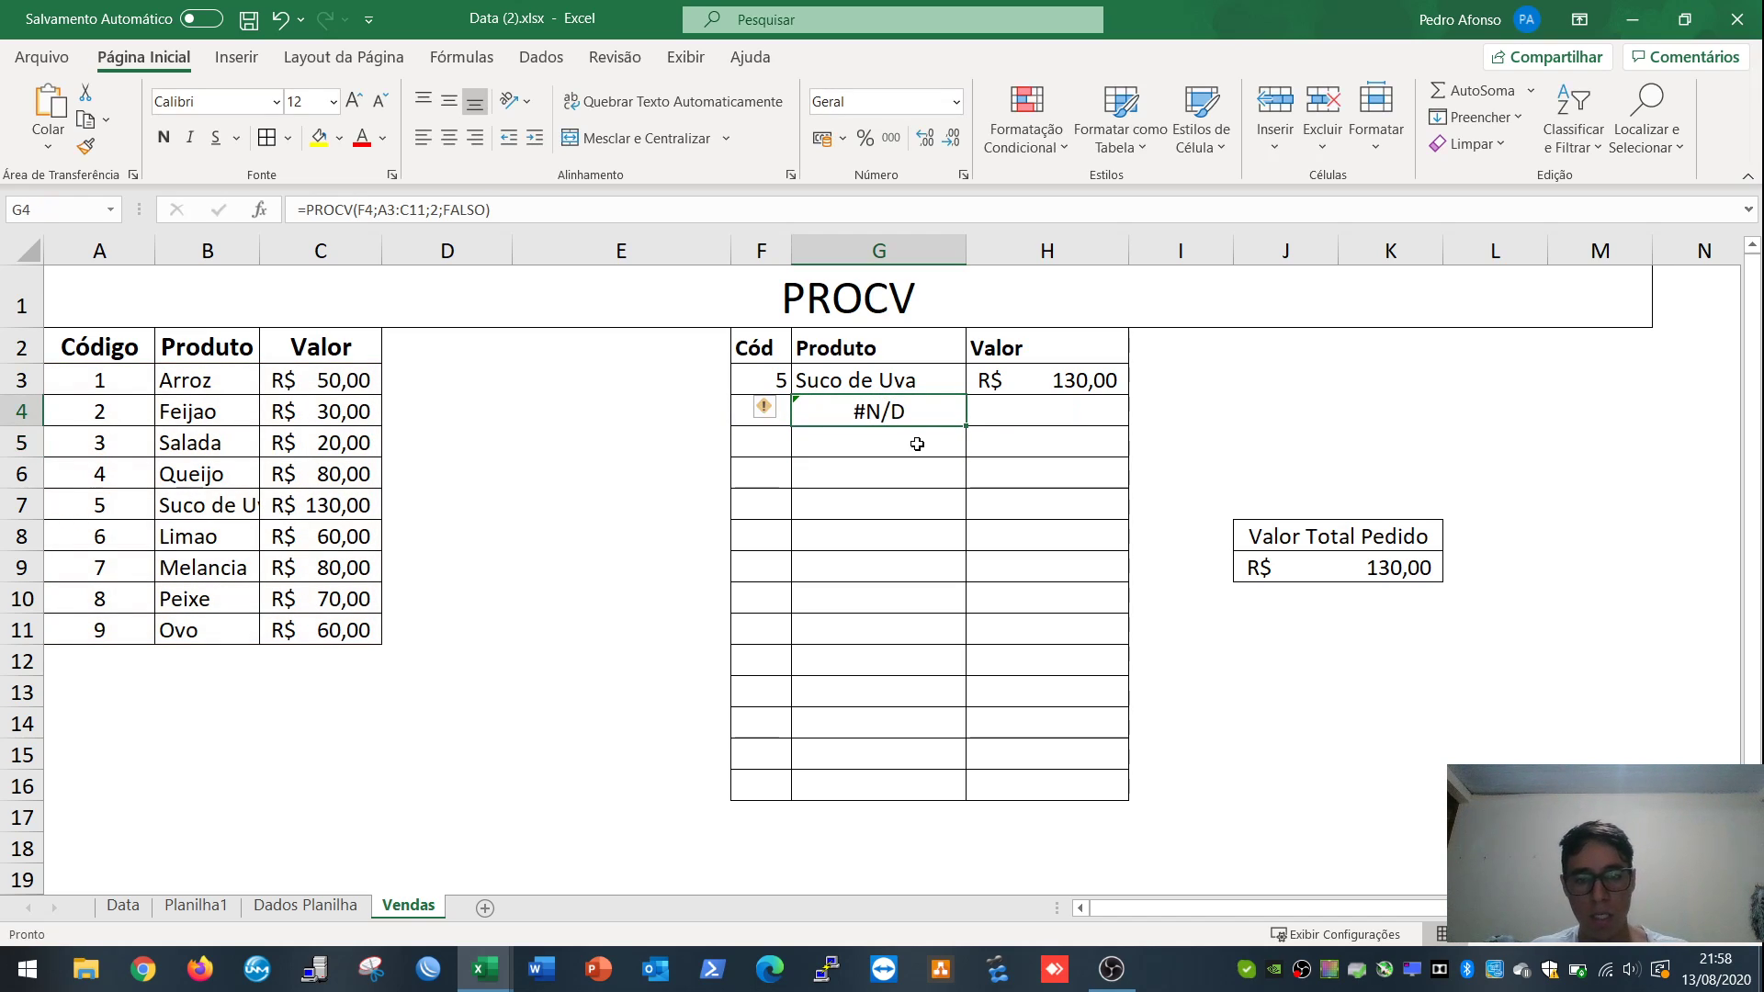
Step: Copy the PROCV formula text from H3 into H4, the next Valor cell of the order table
click(1015, 386)
drag(491, 209, 298, 210)
text(=)
click(1014, 407)
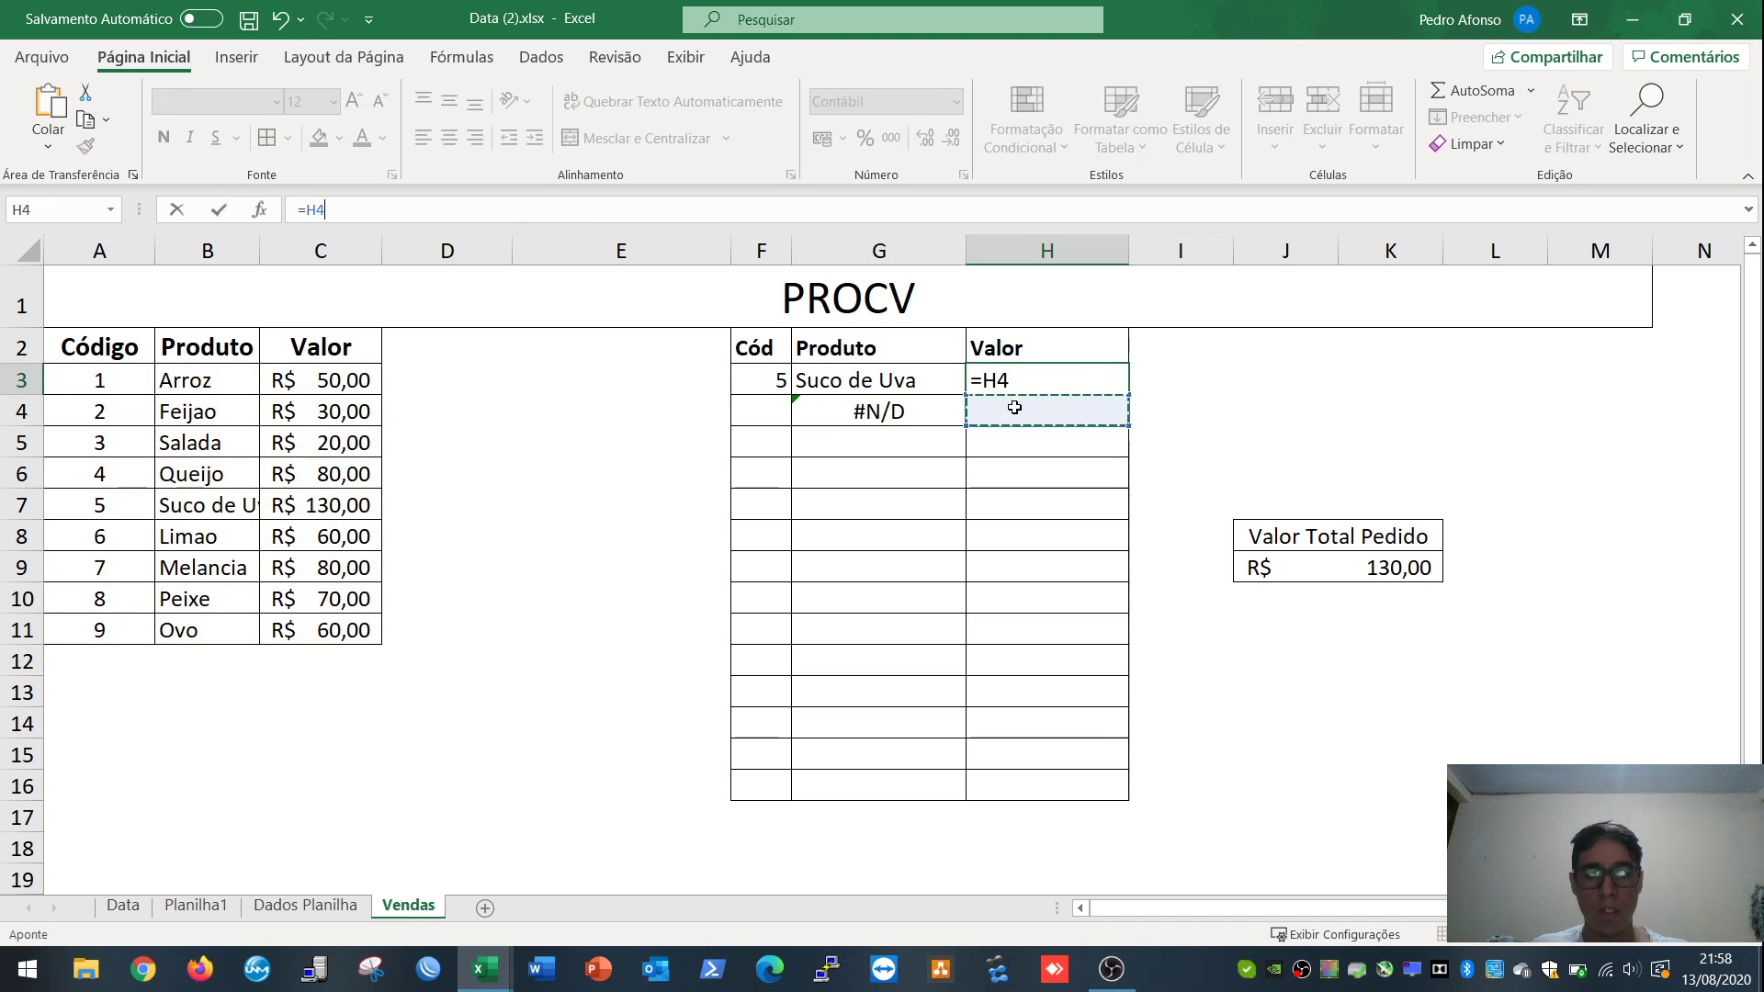
key(Return)
double_click(1015, 407)
key(ctrl+v)
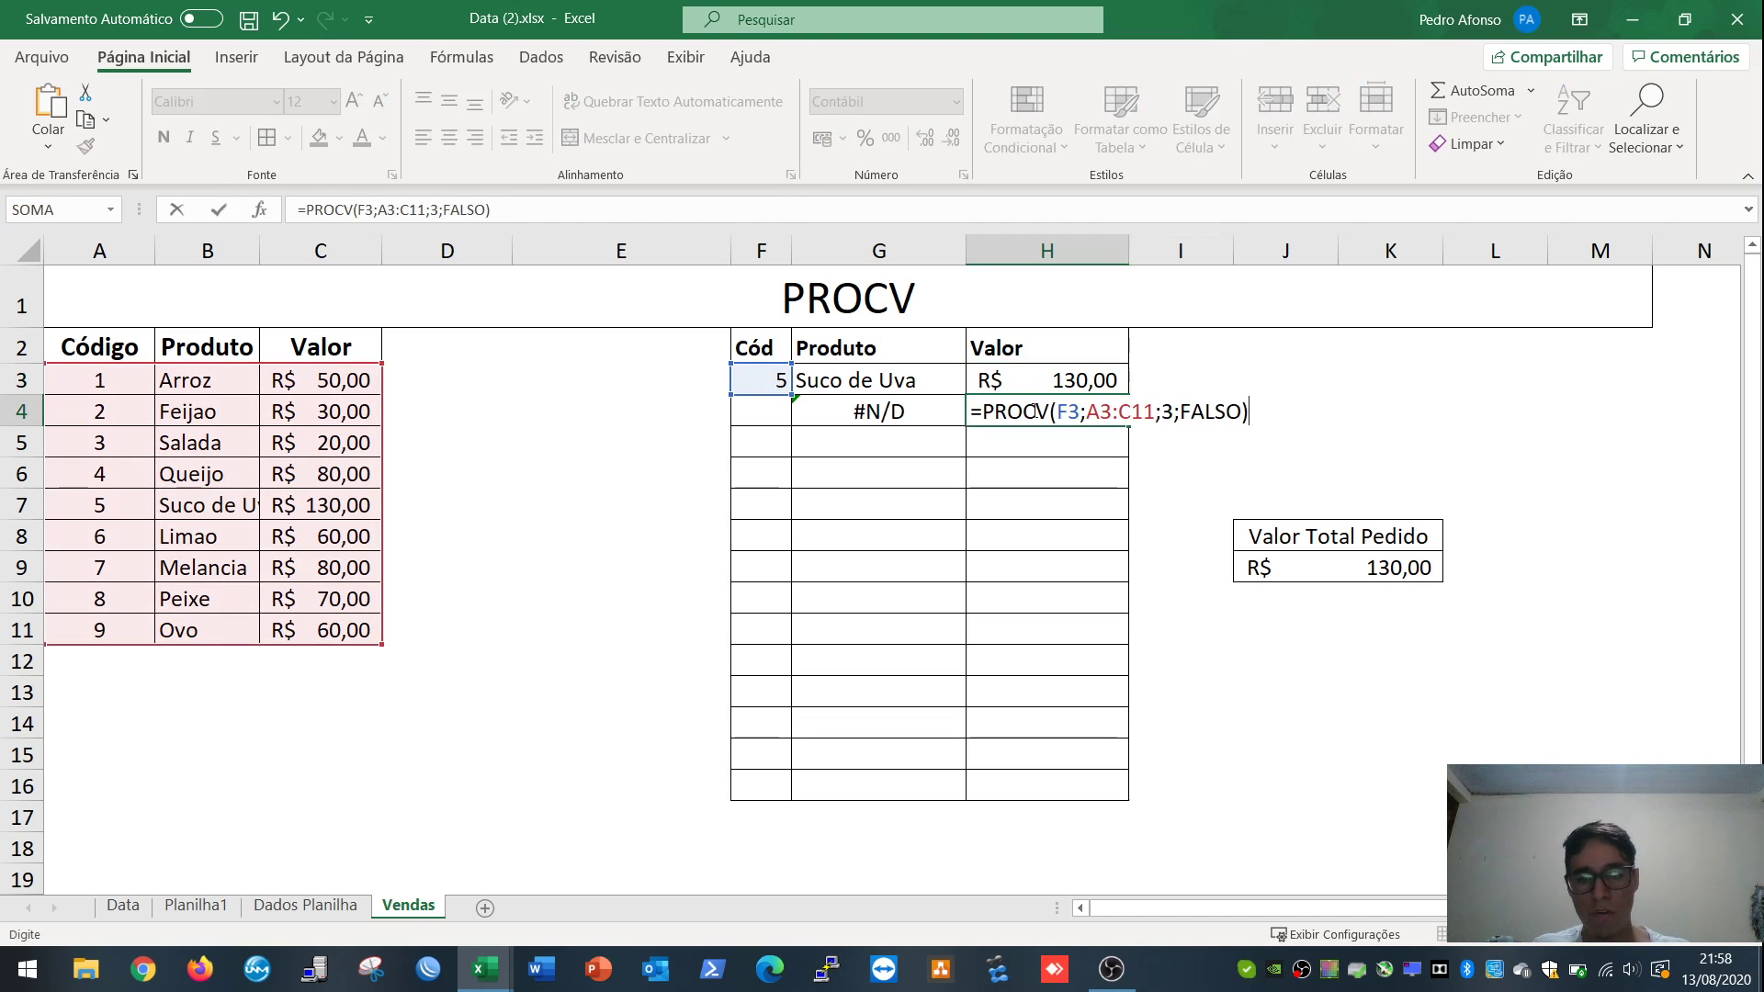
Step: Change the lookup value of the H4 formula to F4 and select the code cell F4
double_click(1072, 404)
click(761, 410)
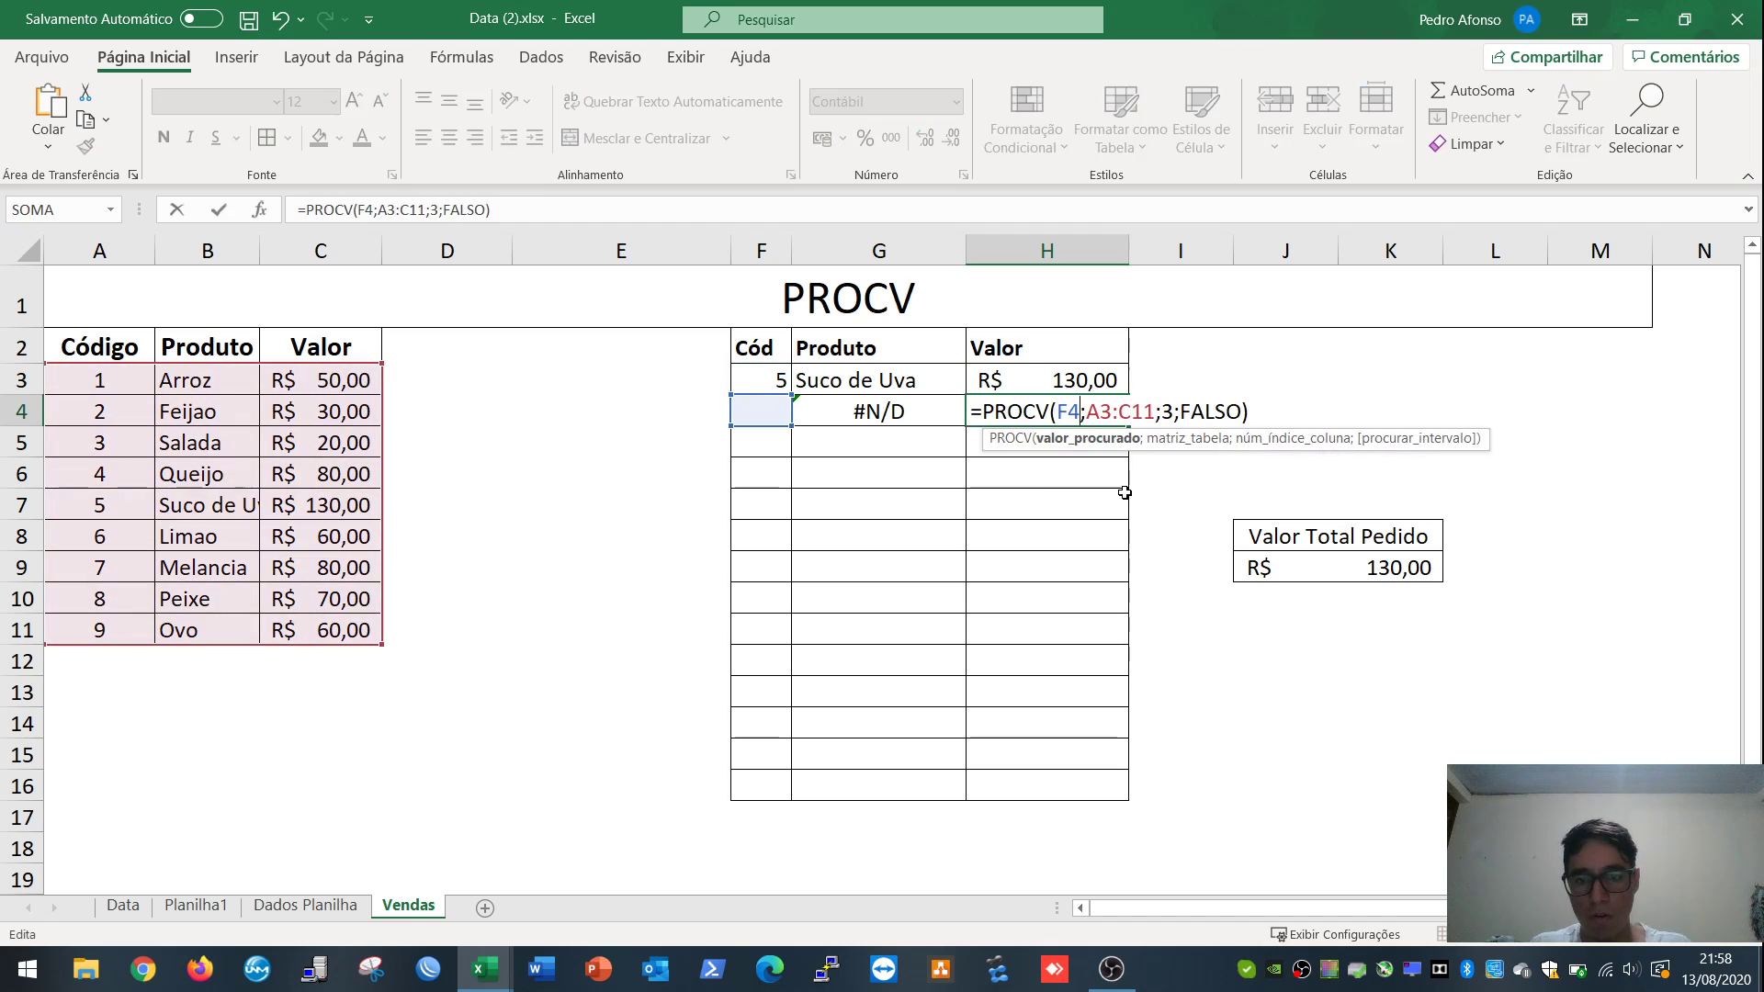
key(Return)
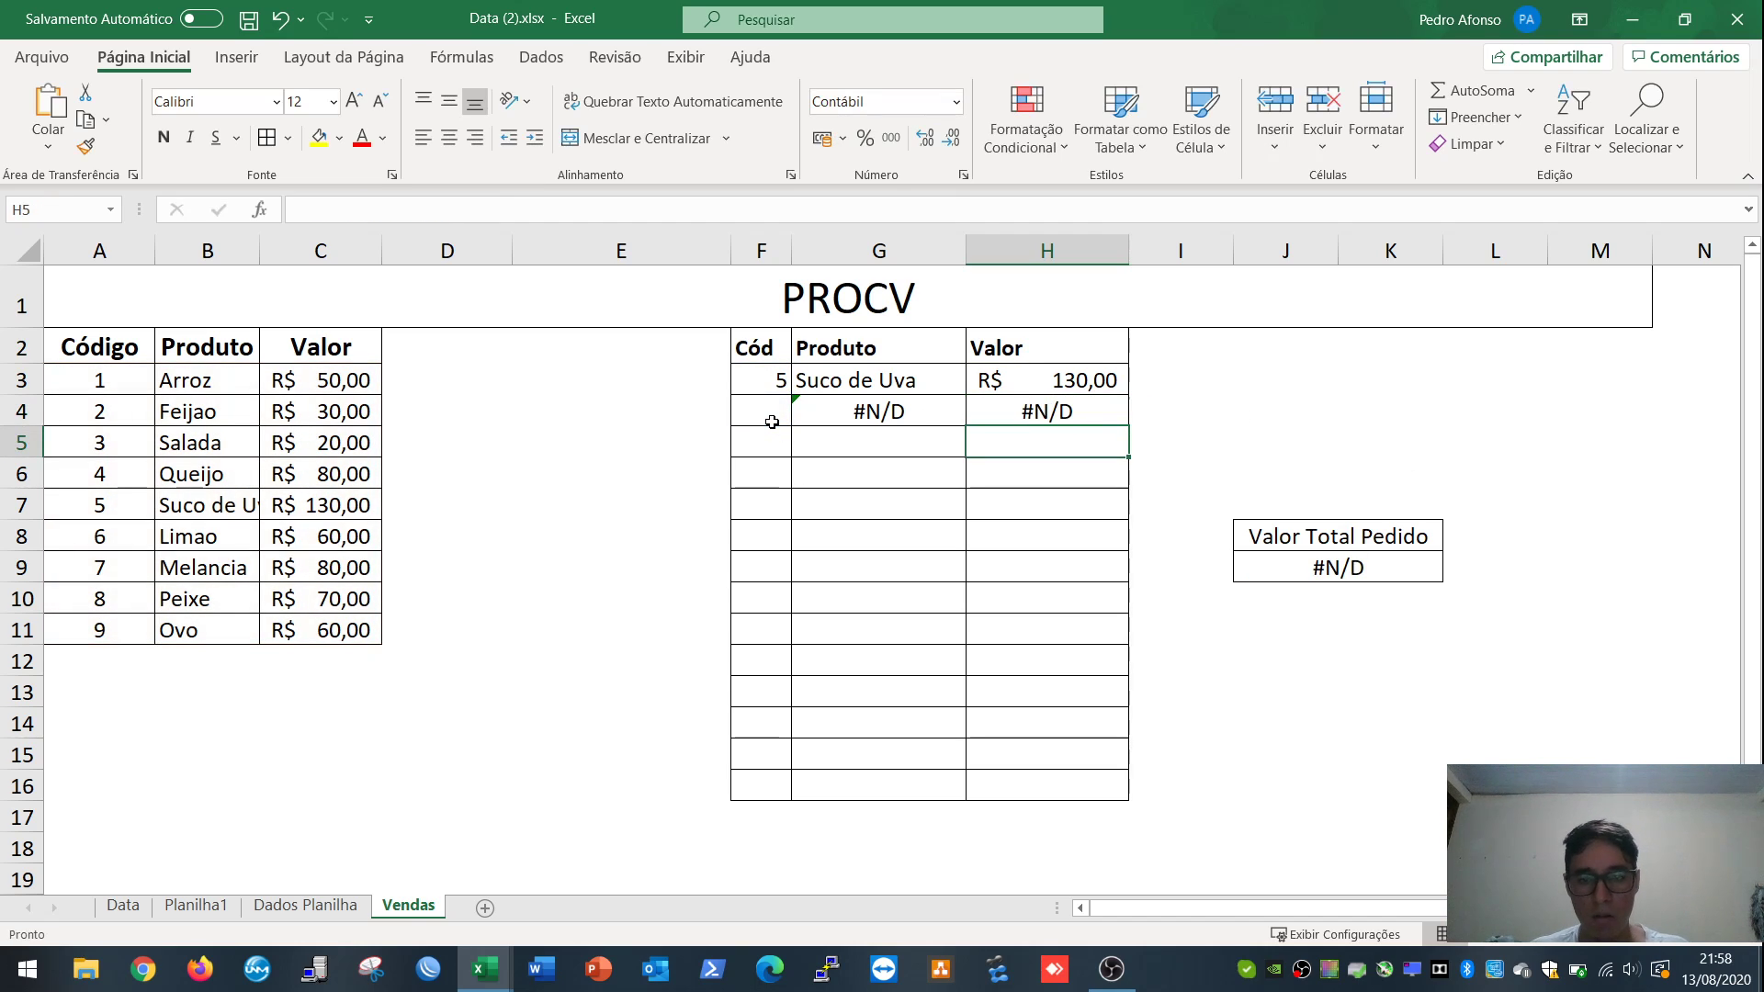
key(Up)
key(Left)
key(Left)
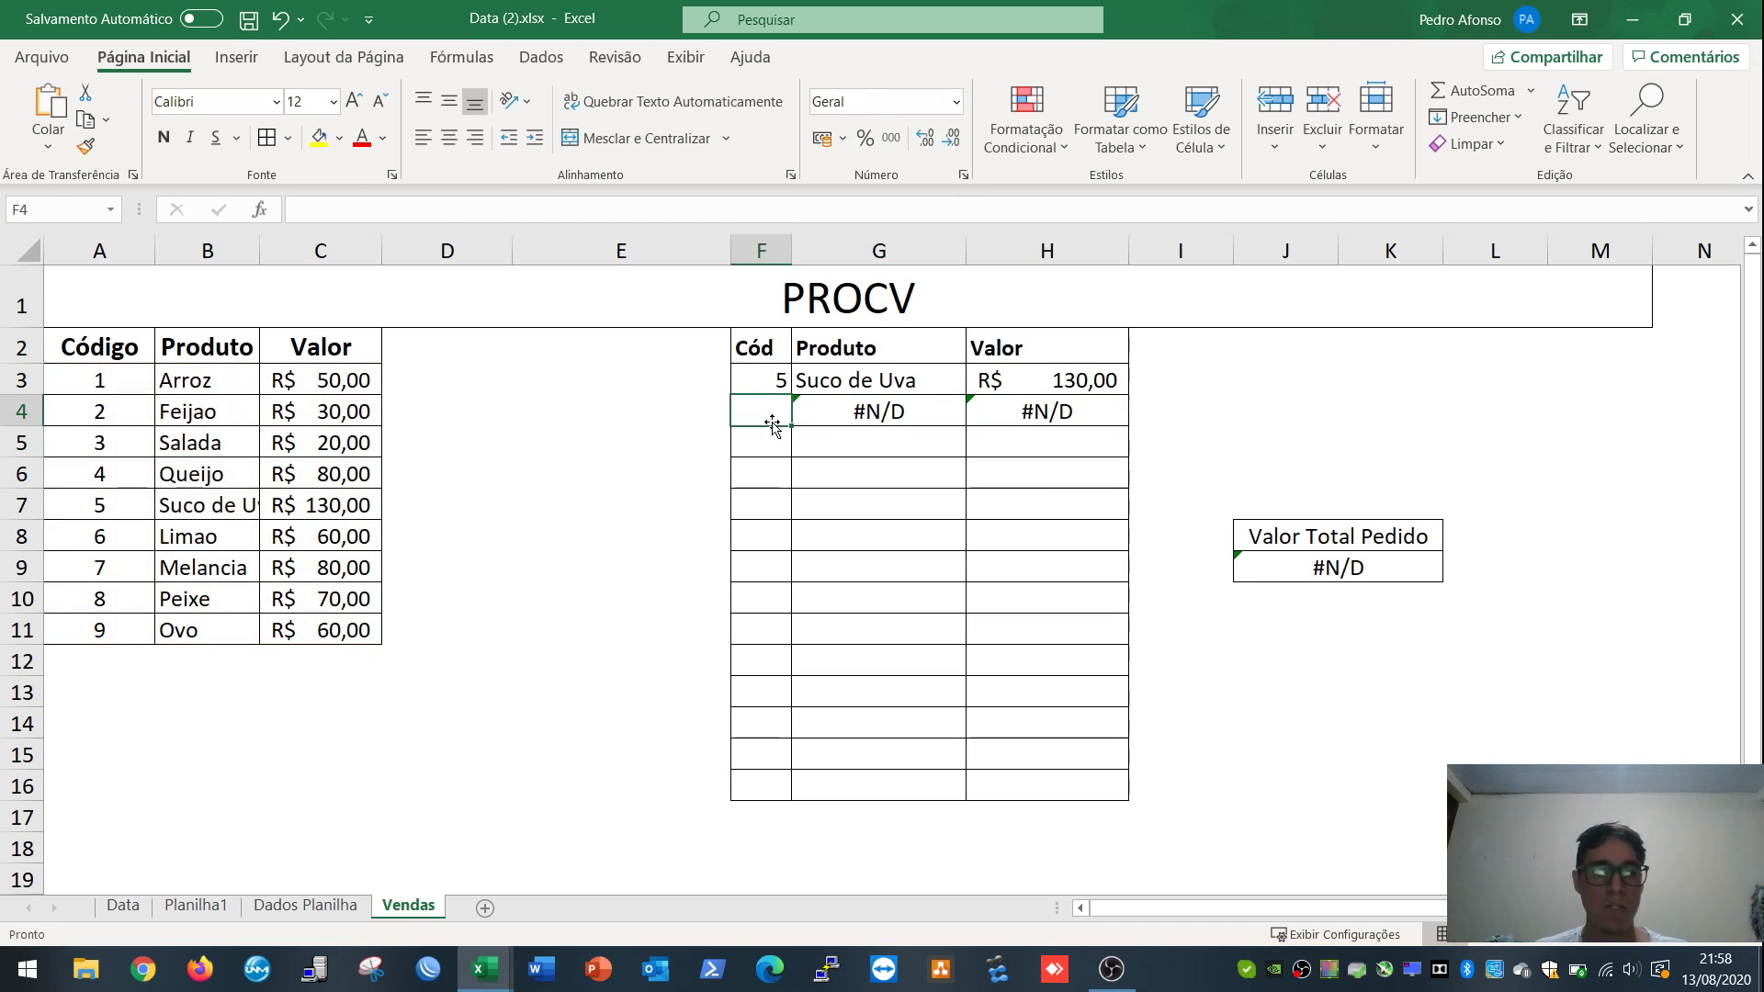
Step: Enter code 2 in F4 and check the Produto and Valor cells of that order row
text(2)
key(Return)
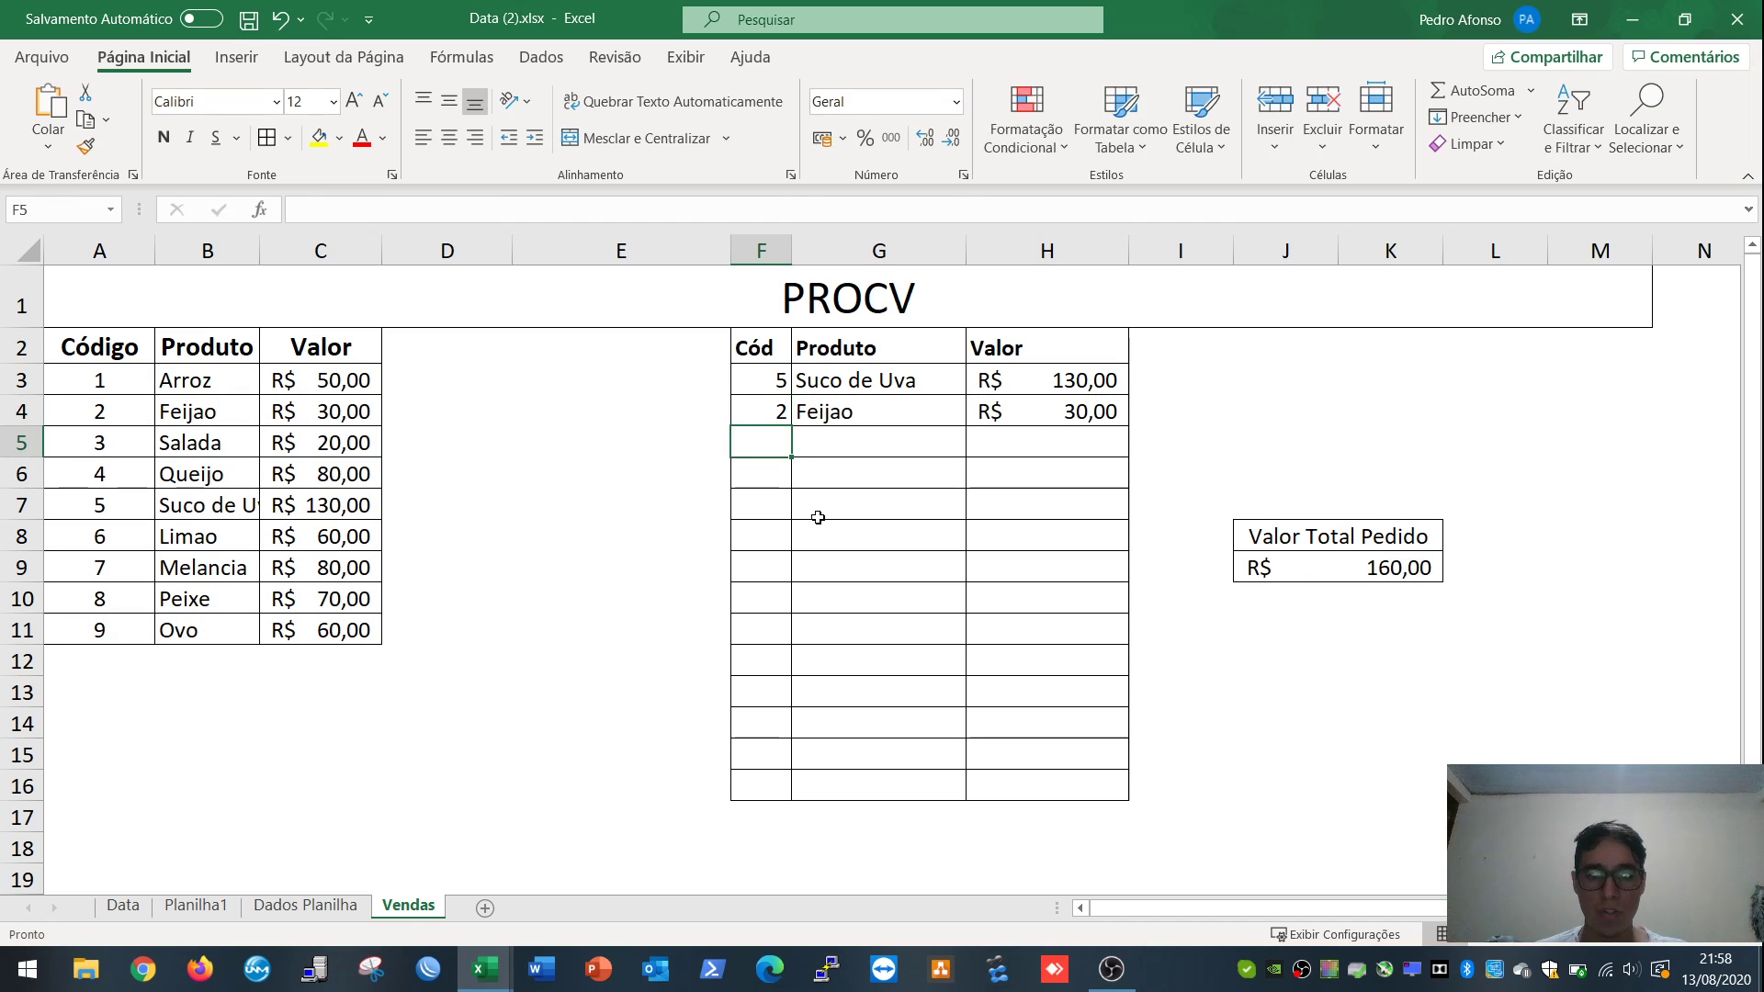
key(Up)
key(Right)
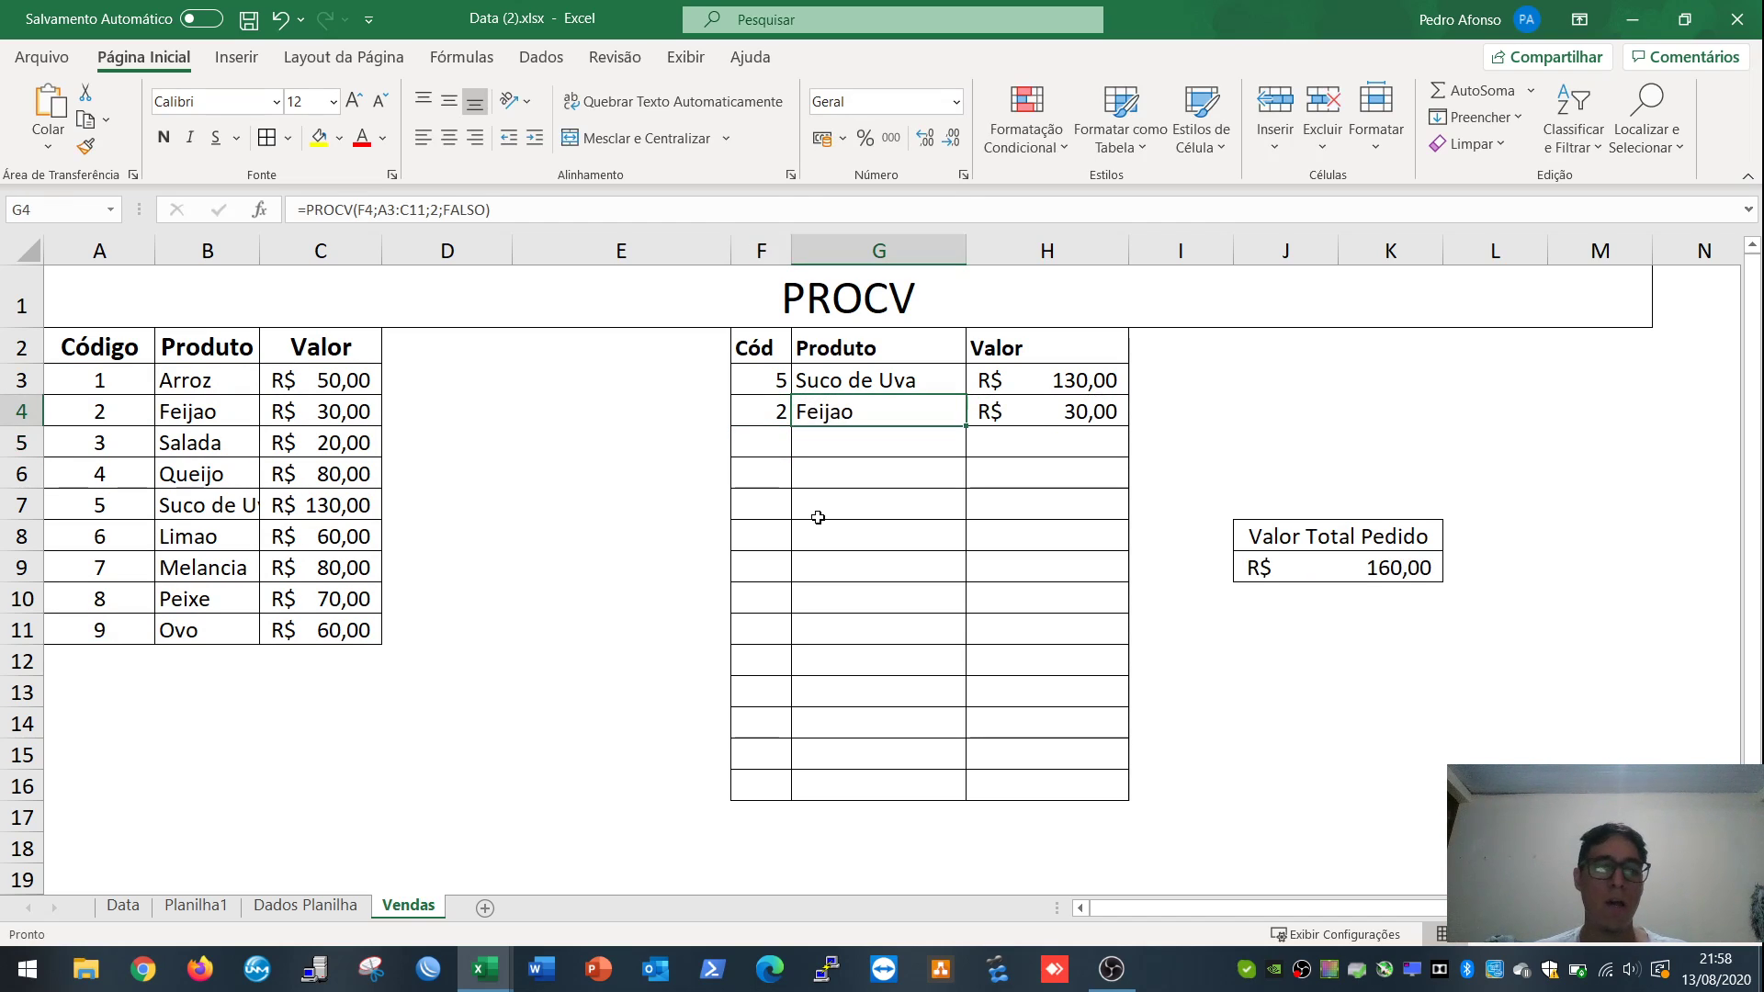
key(Right)
key(Left)
key(Left)
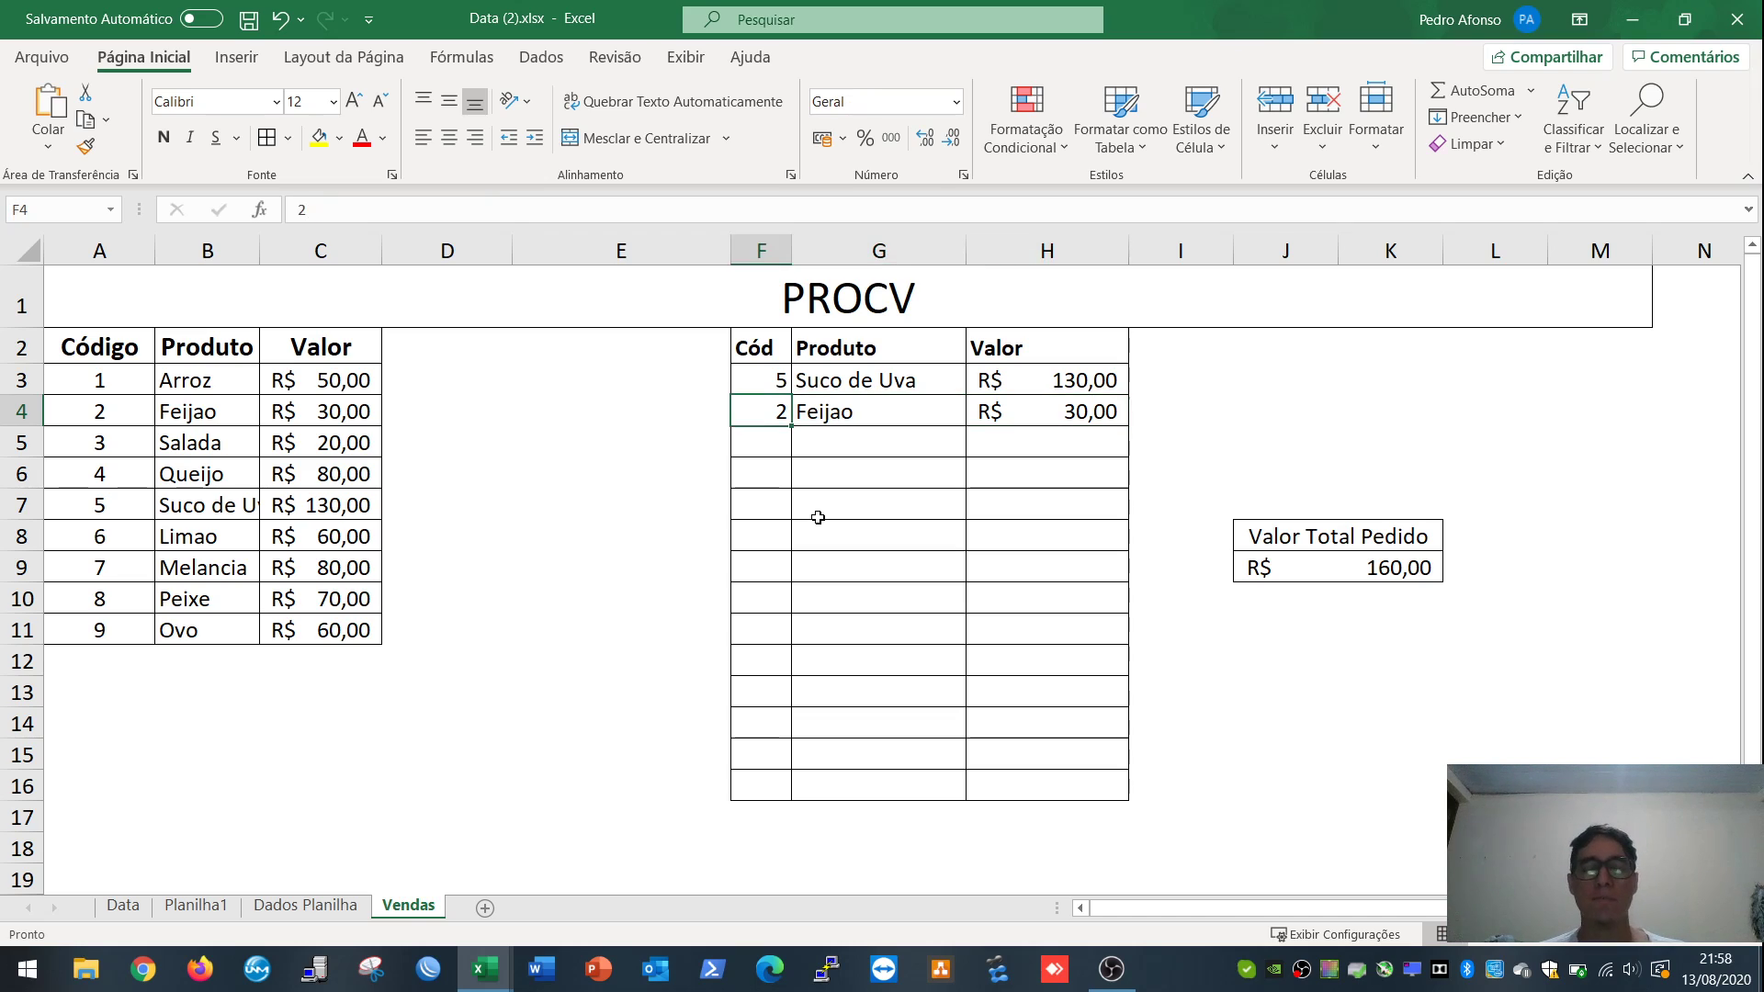
Step: Try copying the PROCV formula from G4 into G5, check its cell references, and clear G5
key(Right)
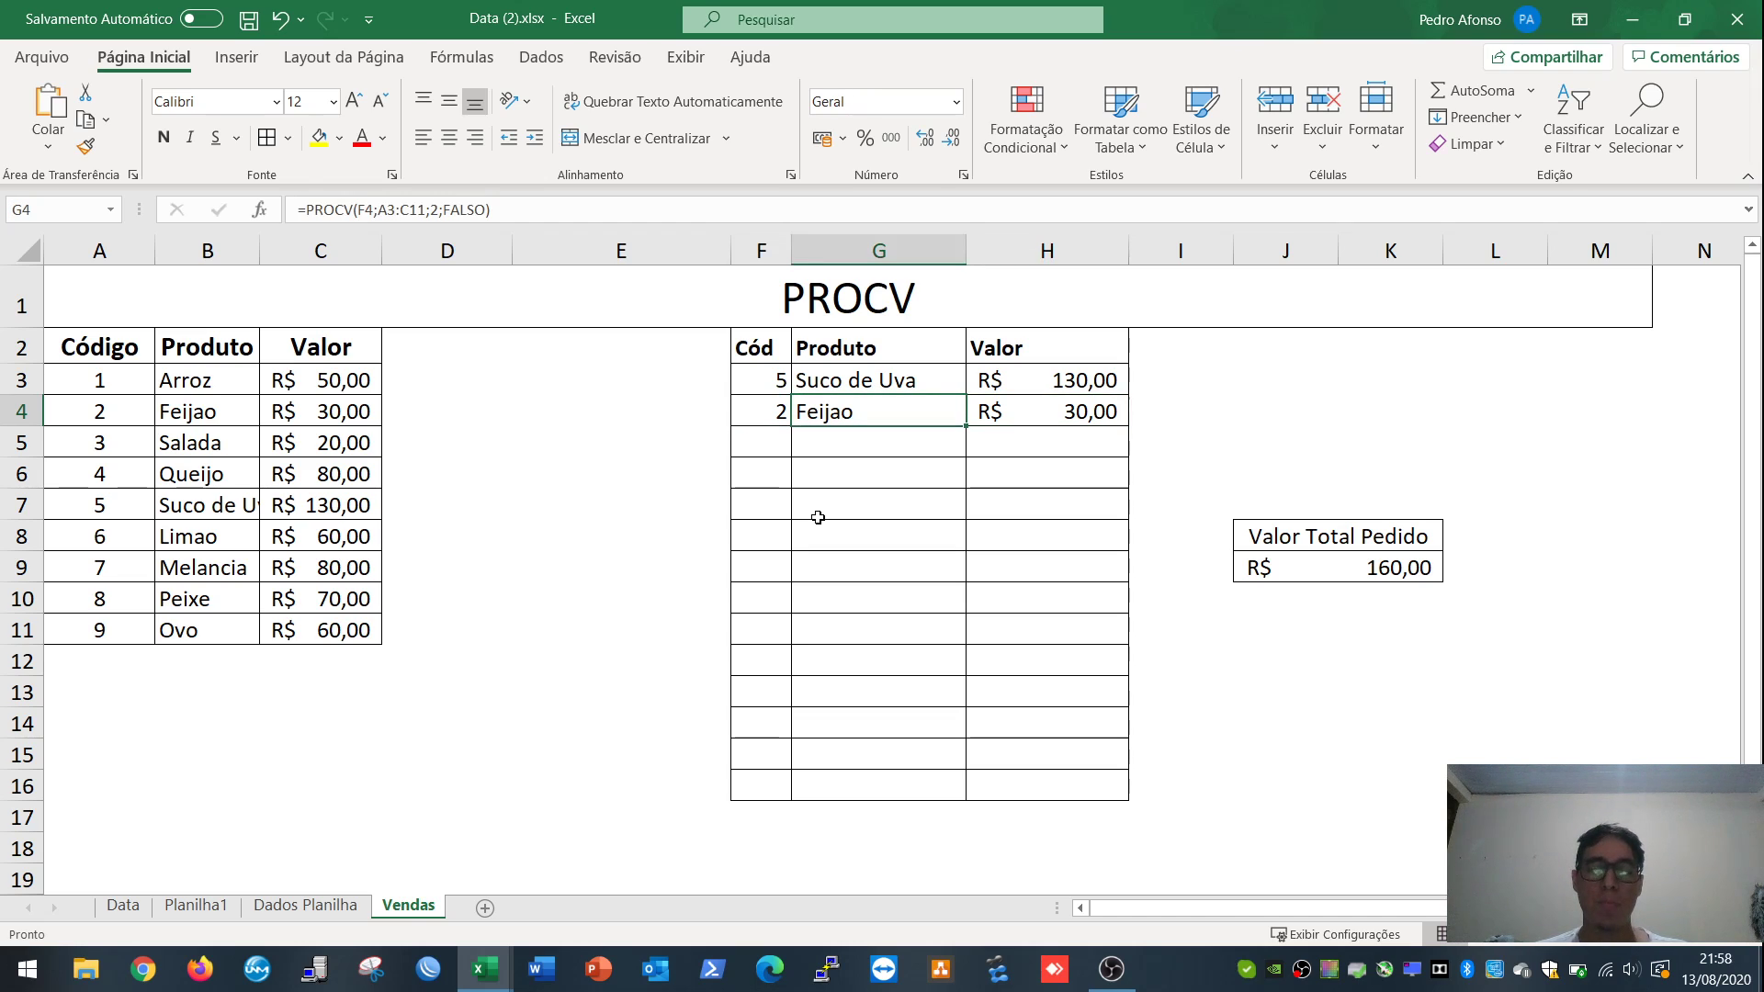
key(Down)
key(Up)
key(ctrl+c)
key(Down)
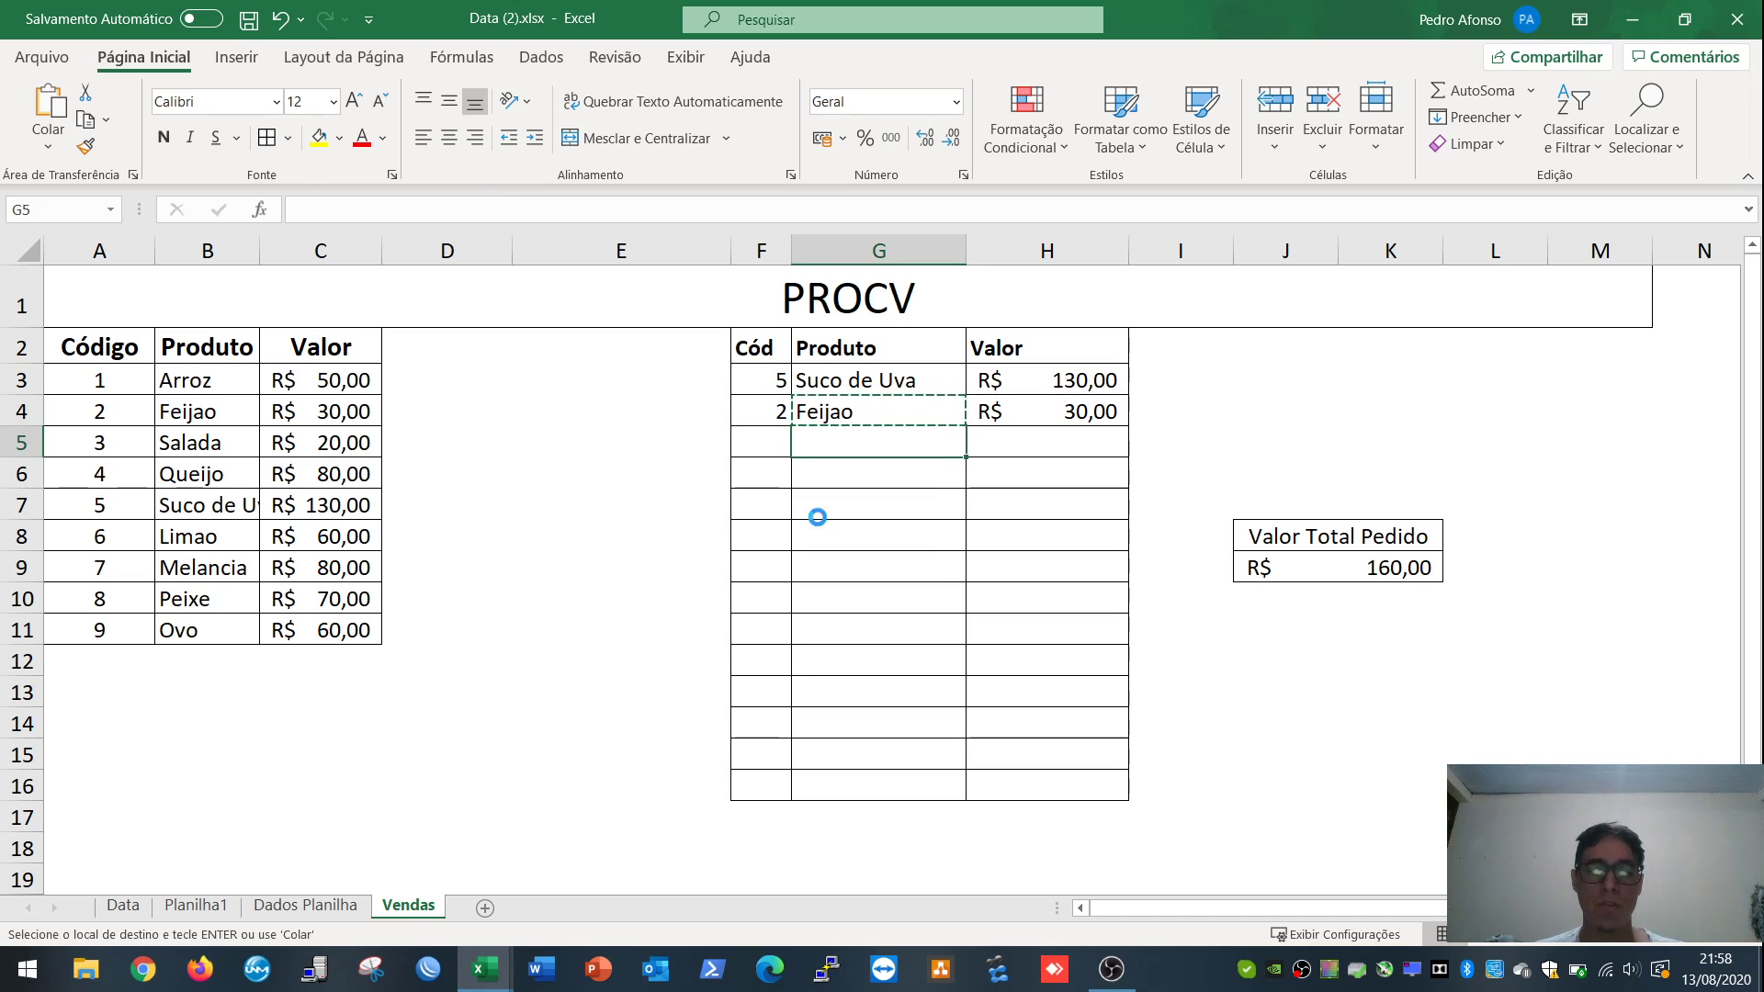
key(ctrl+v)
key(F2)
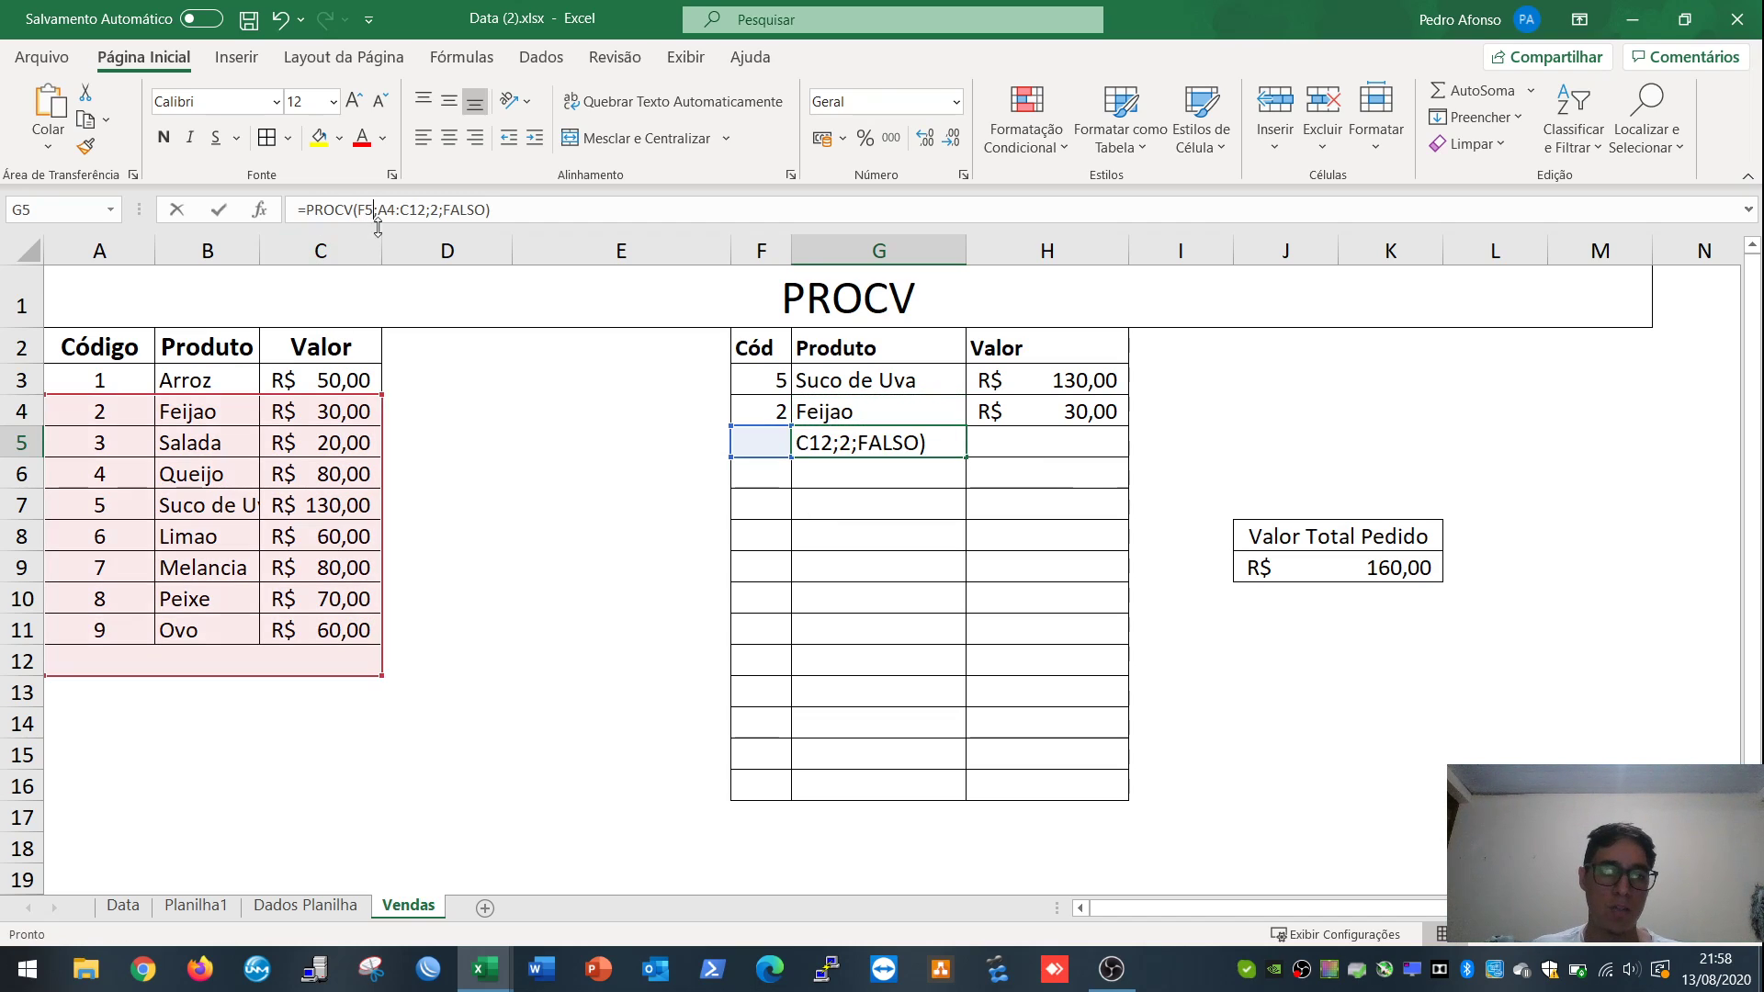
key(Escape)
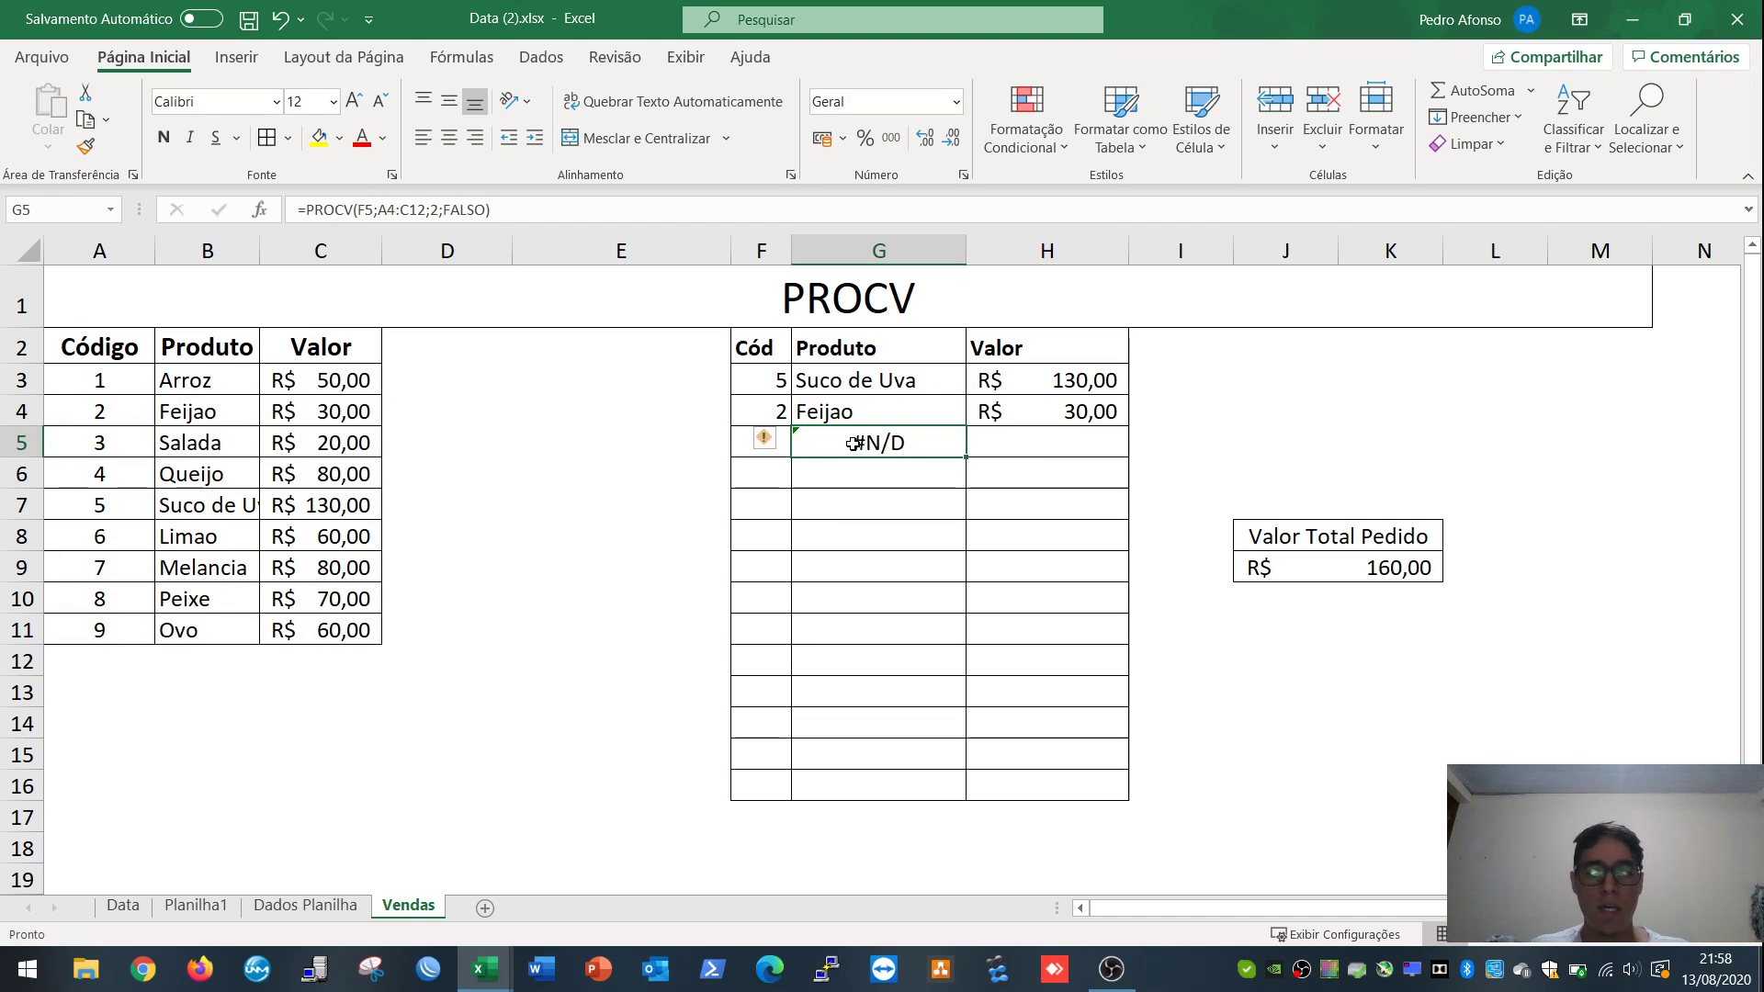
key(Delete)
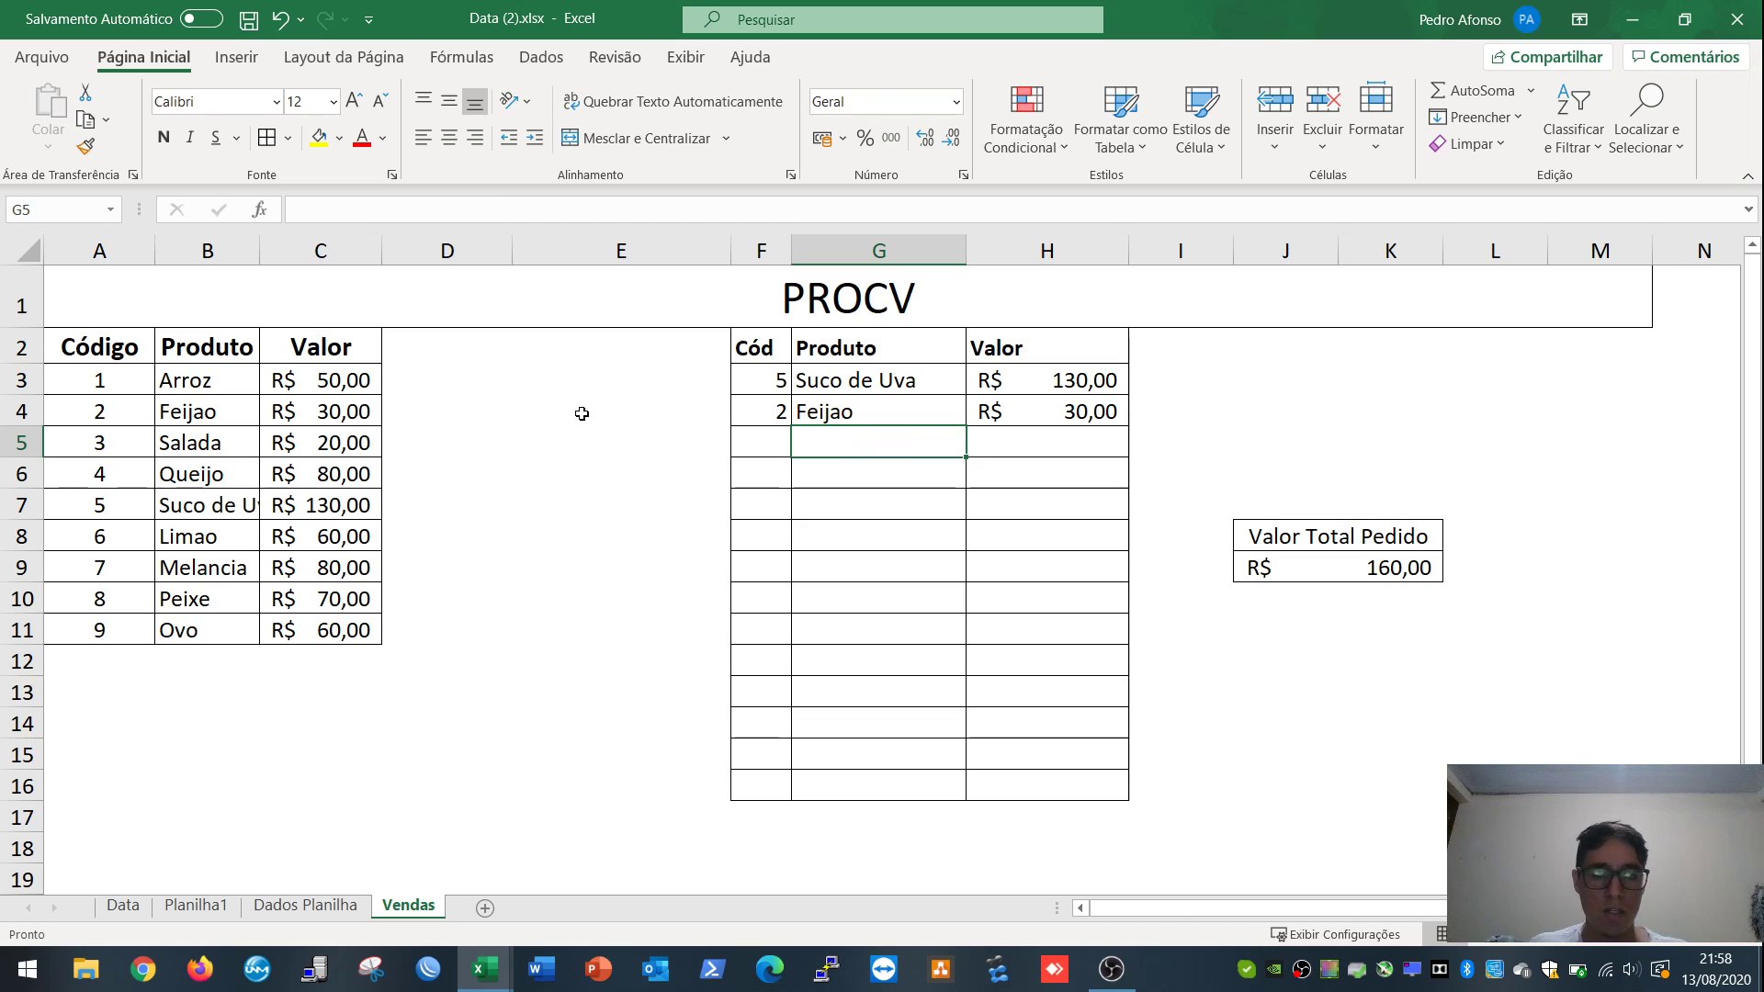
drag(126, 355, 336, 632)
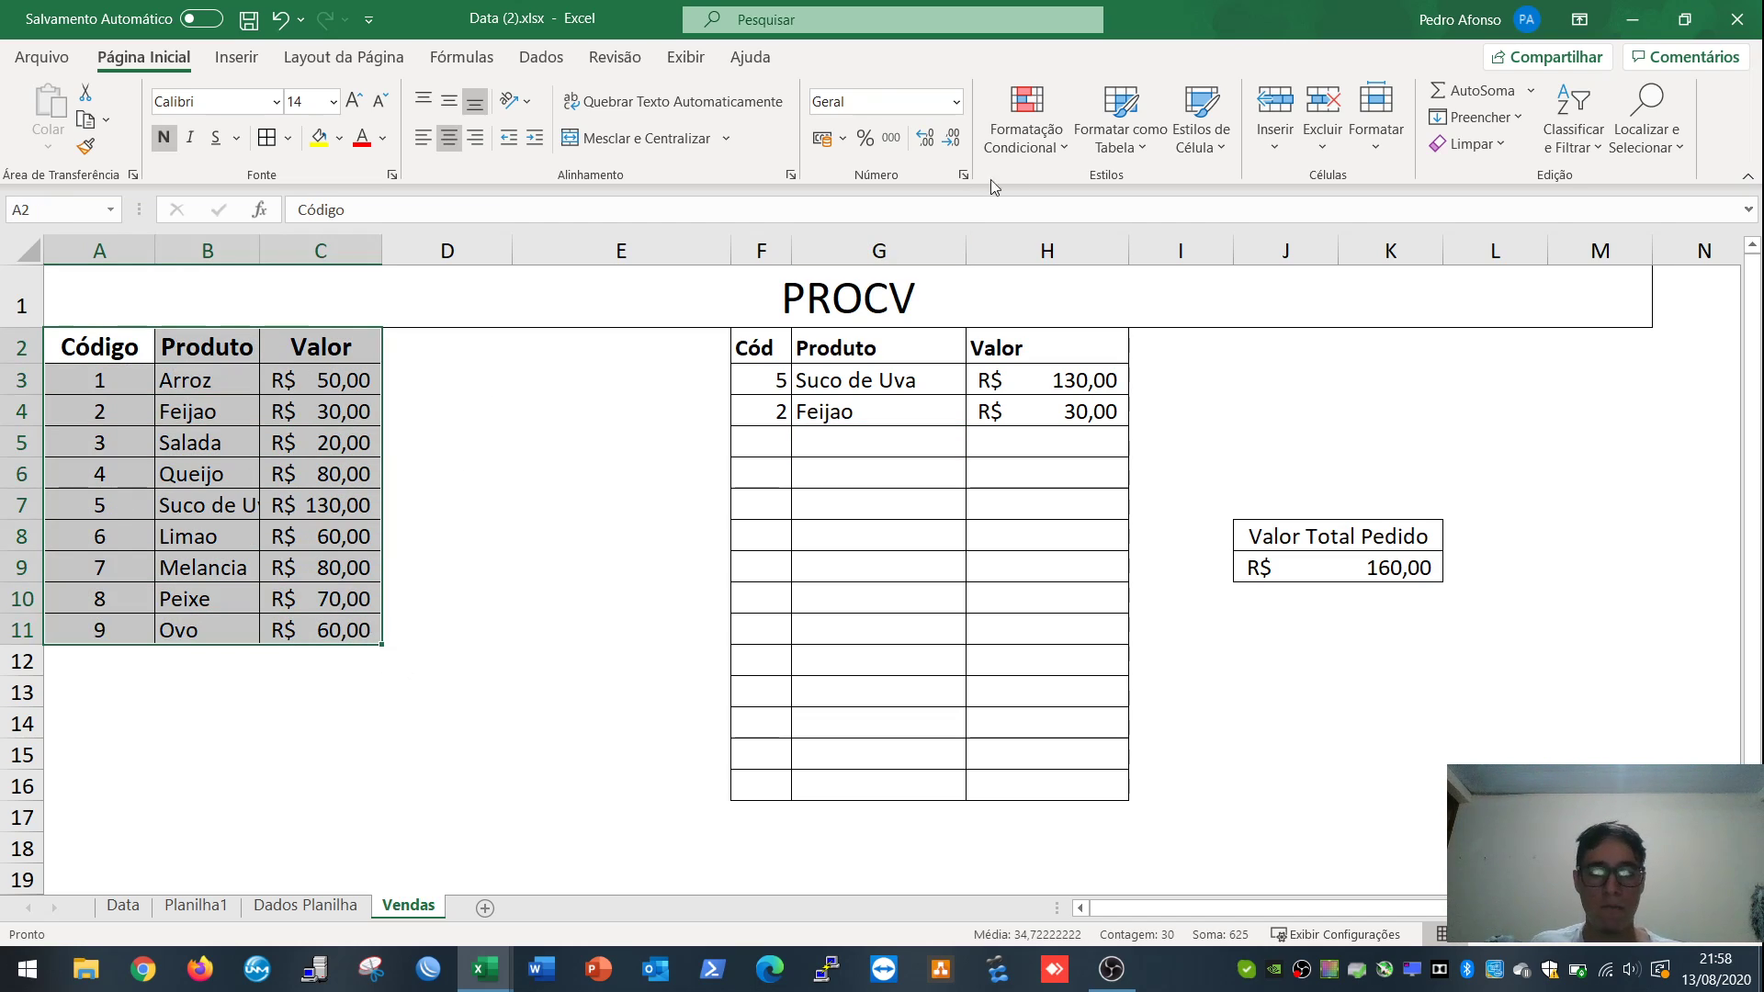
click(1121, 138)
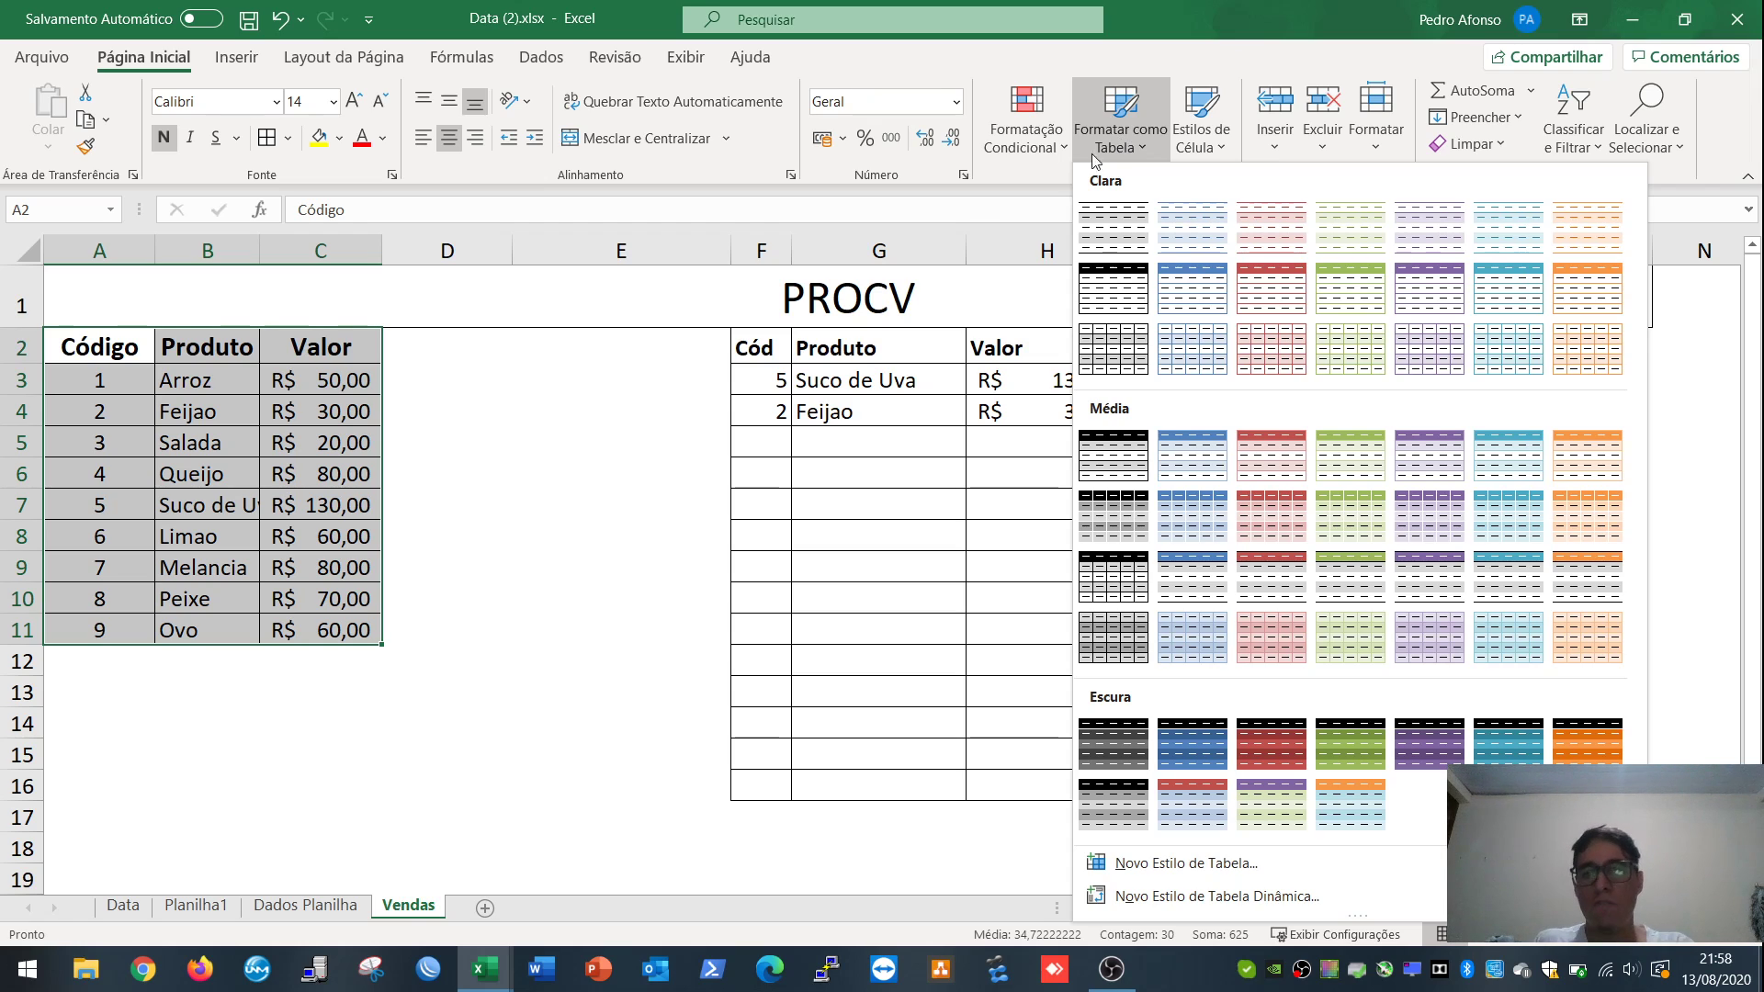
click(164, 337)
drag(96, 350, 315, 356)
Step: Format the product list A2:C11 as a table with headers in a green medium style and slightly widen the Código column
drag(99, 348, 344, 625)
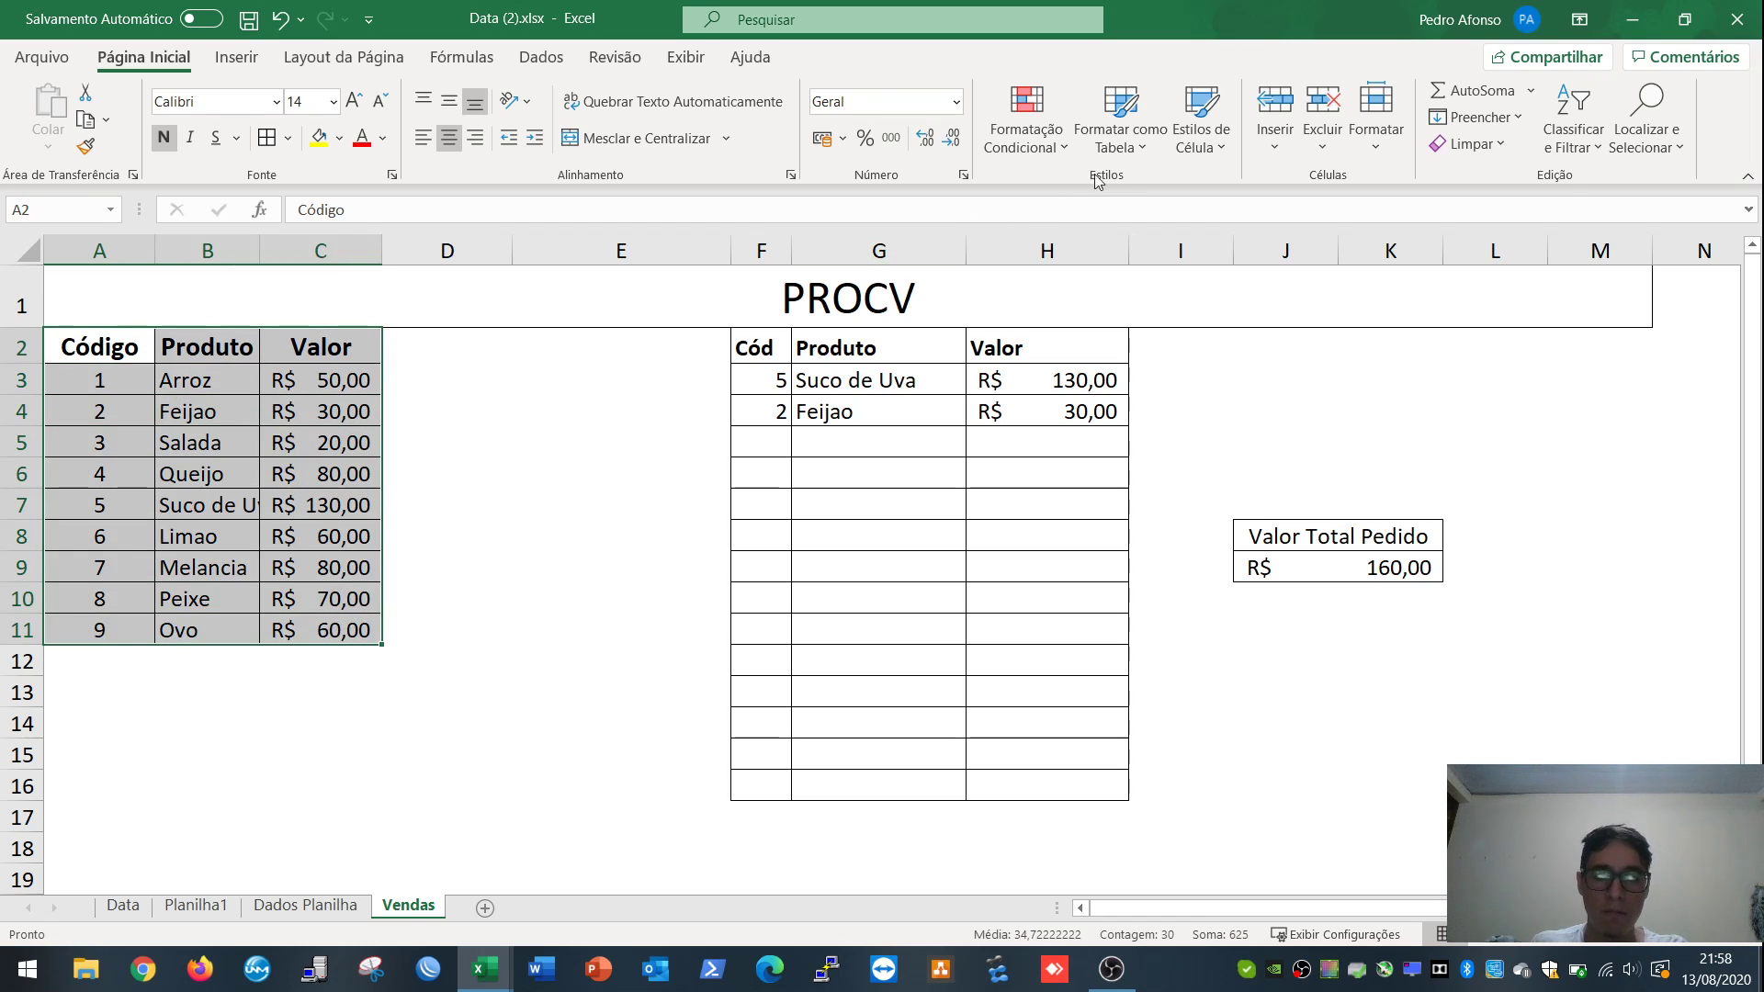
click(1132, 154)
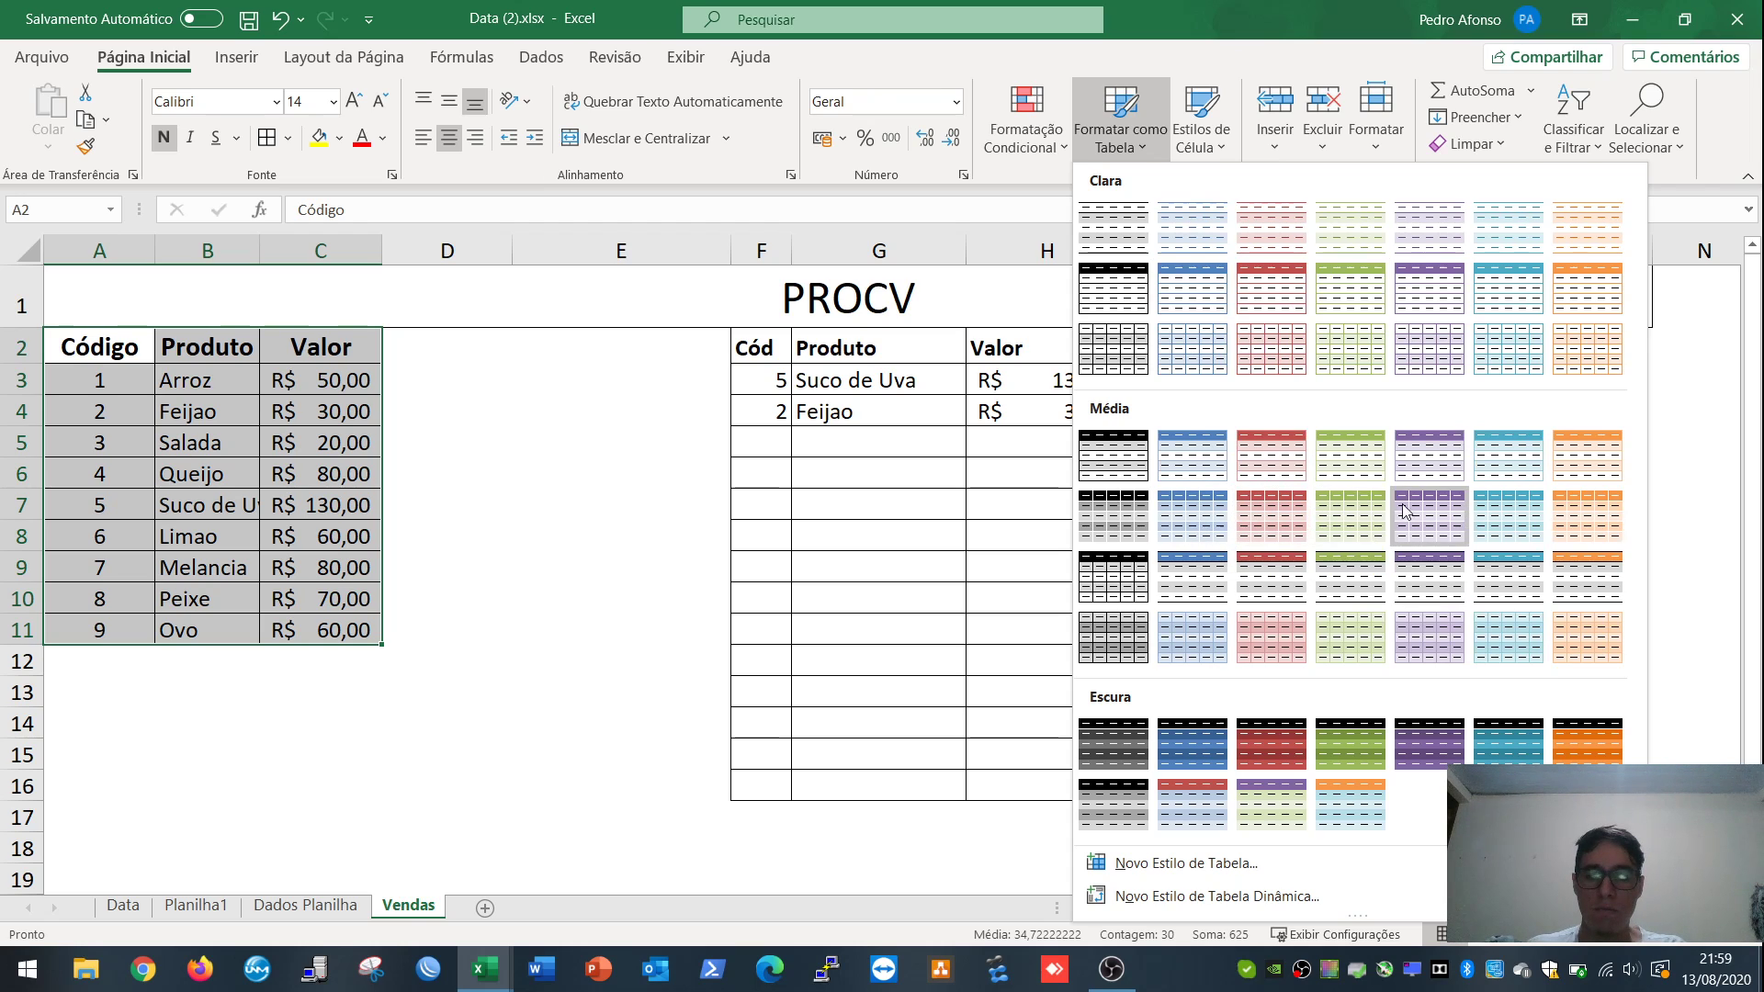
click(1348, 460)
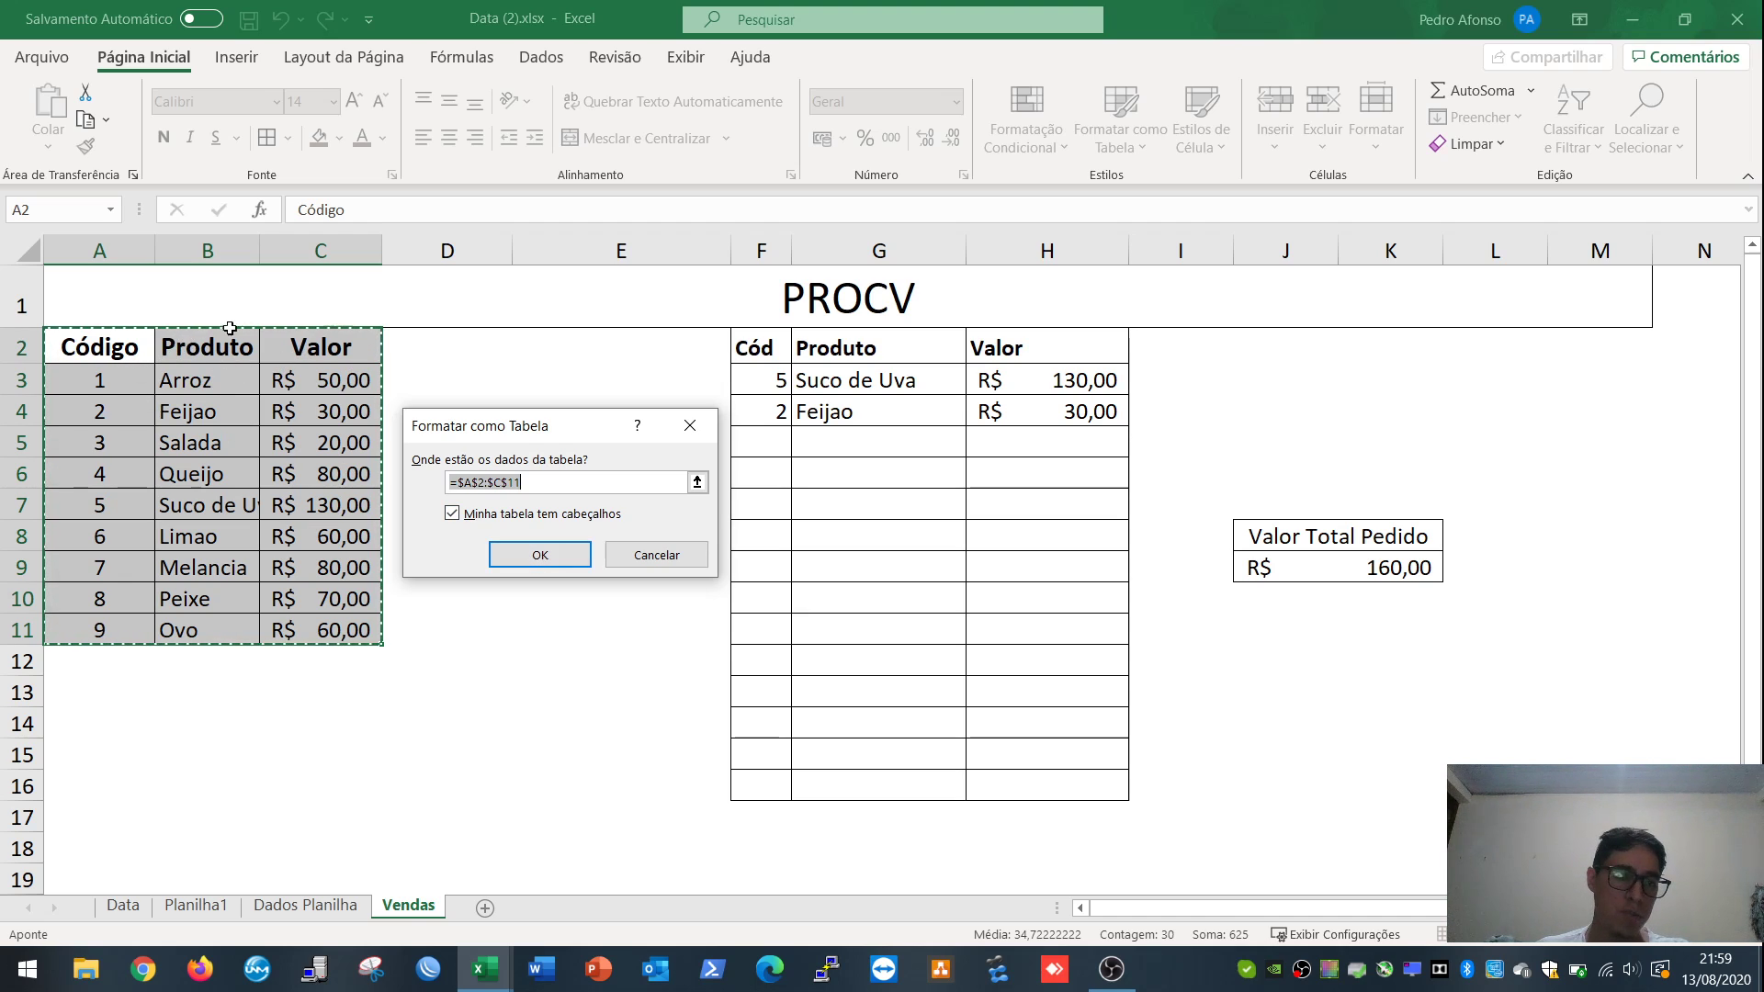
click(540, 559)
drag(154, 251, 171, 251)
click(230, 471)
drag(133, 339, 349, 625)
click(527, 575)
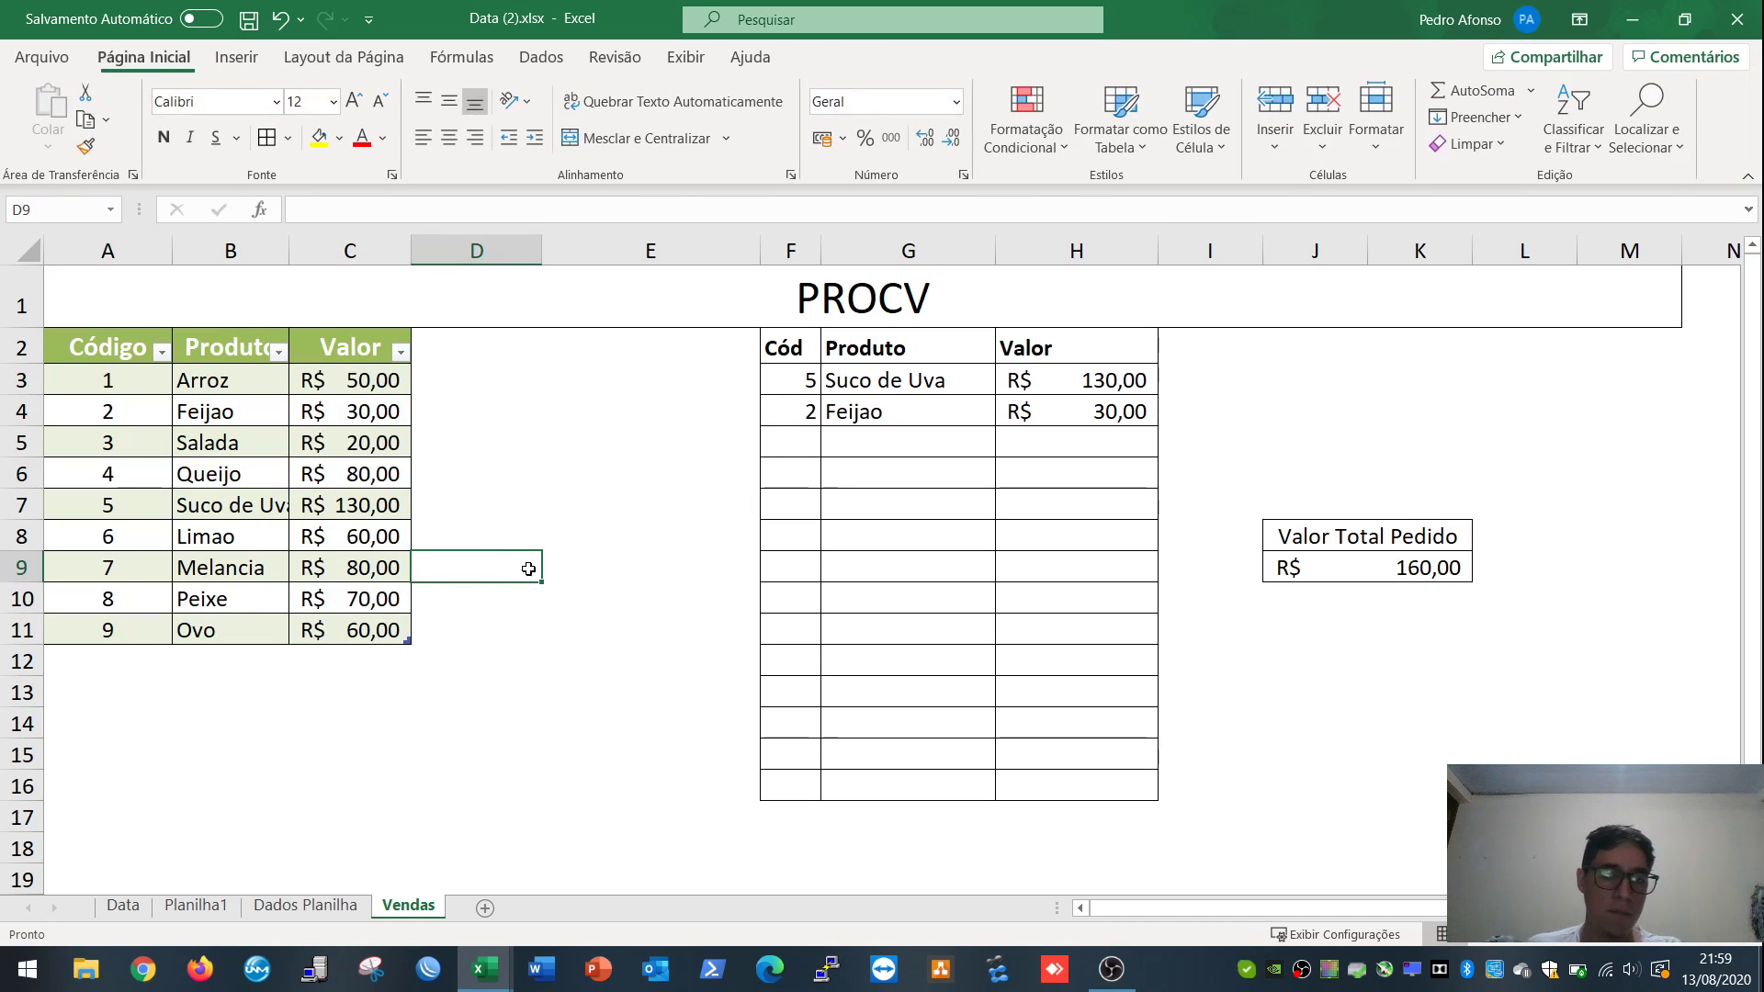
Step: Start a PROCV formula in G5 with code cell F5 as the lookup value
click(852, 445)
key(Up)
key(Down)
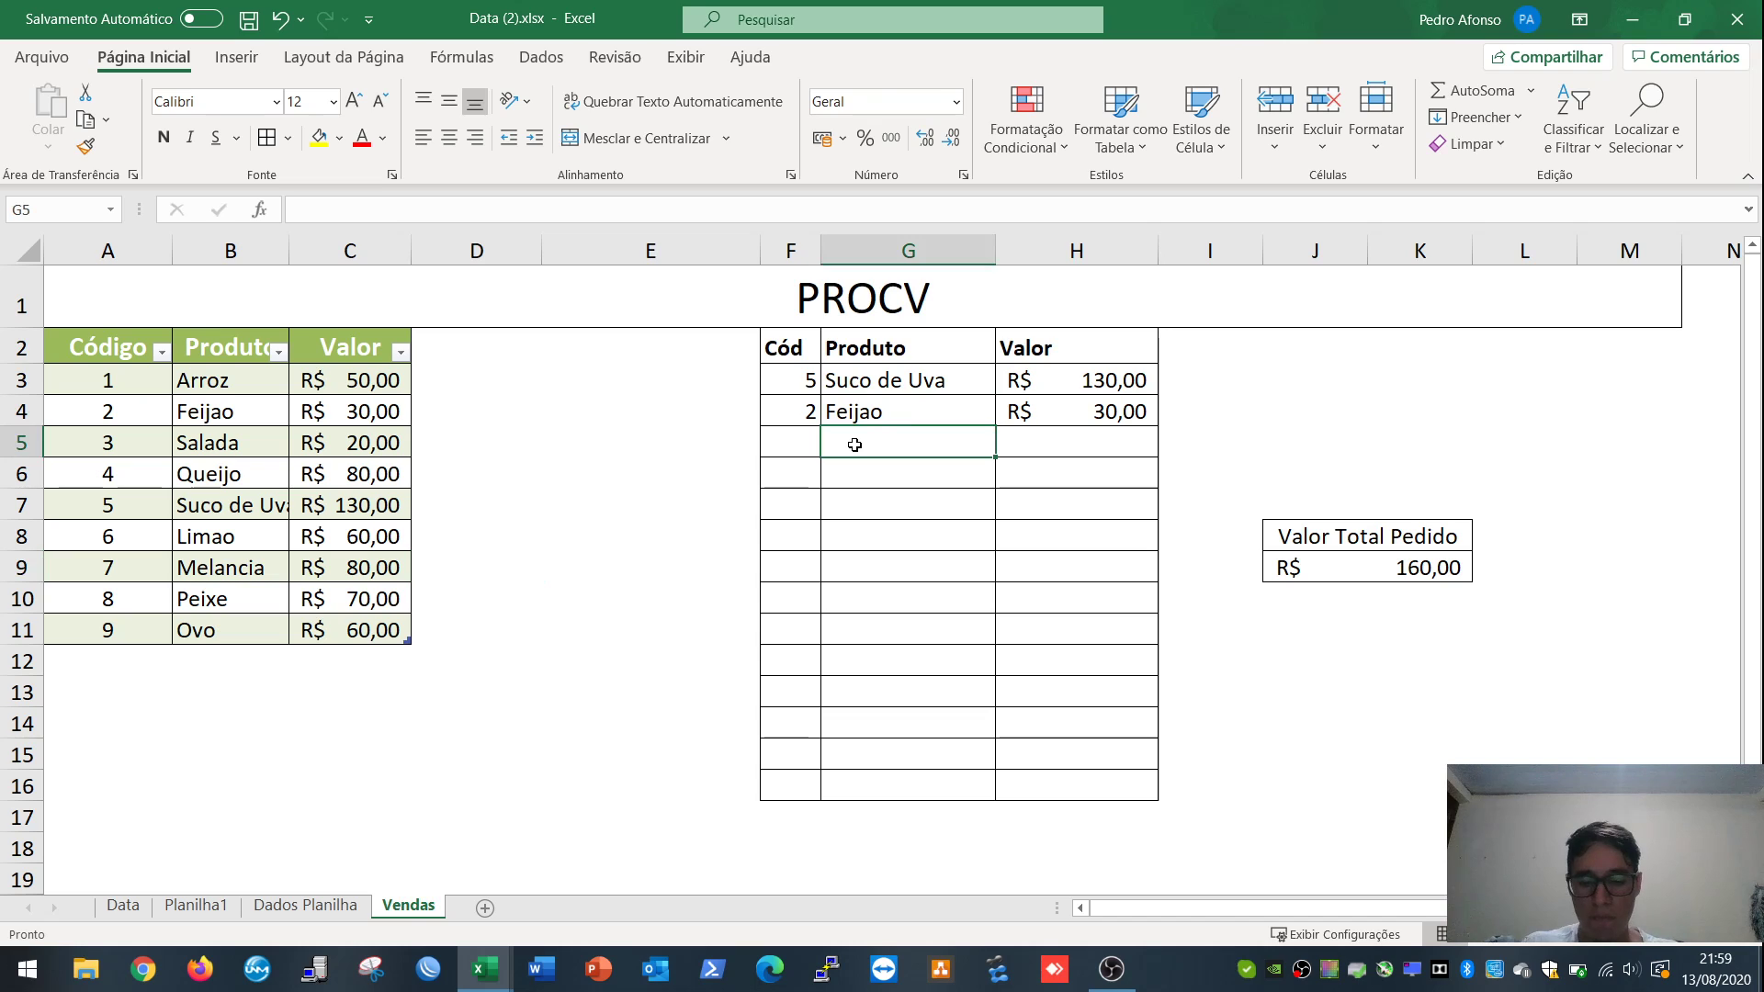
text(=)
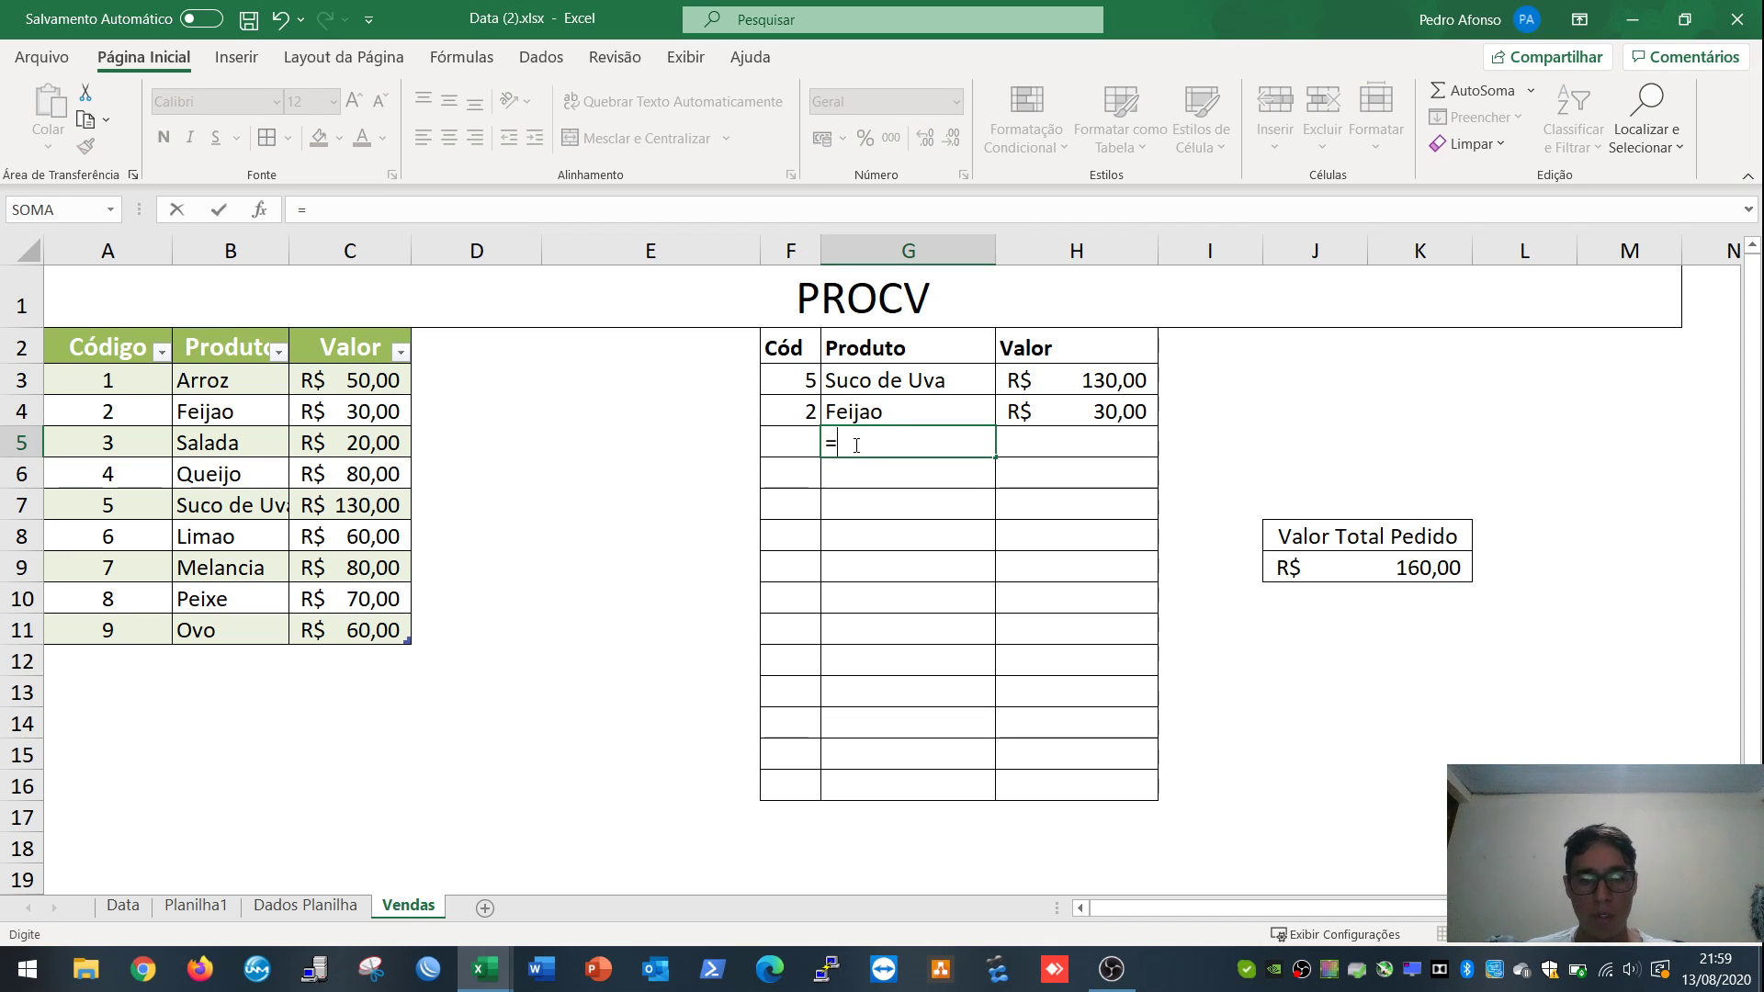
text(procv)
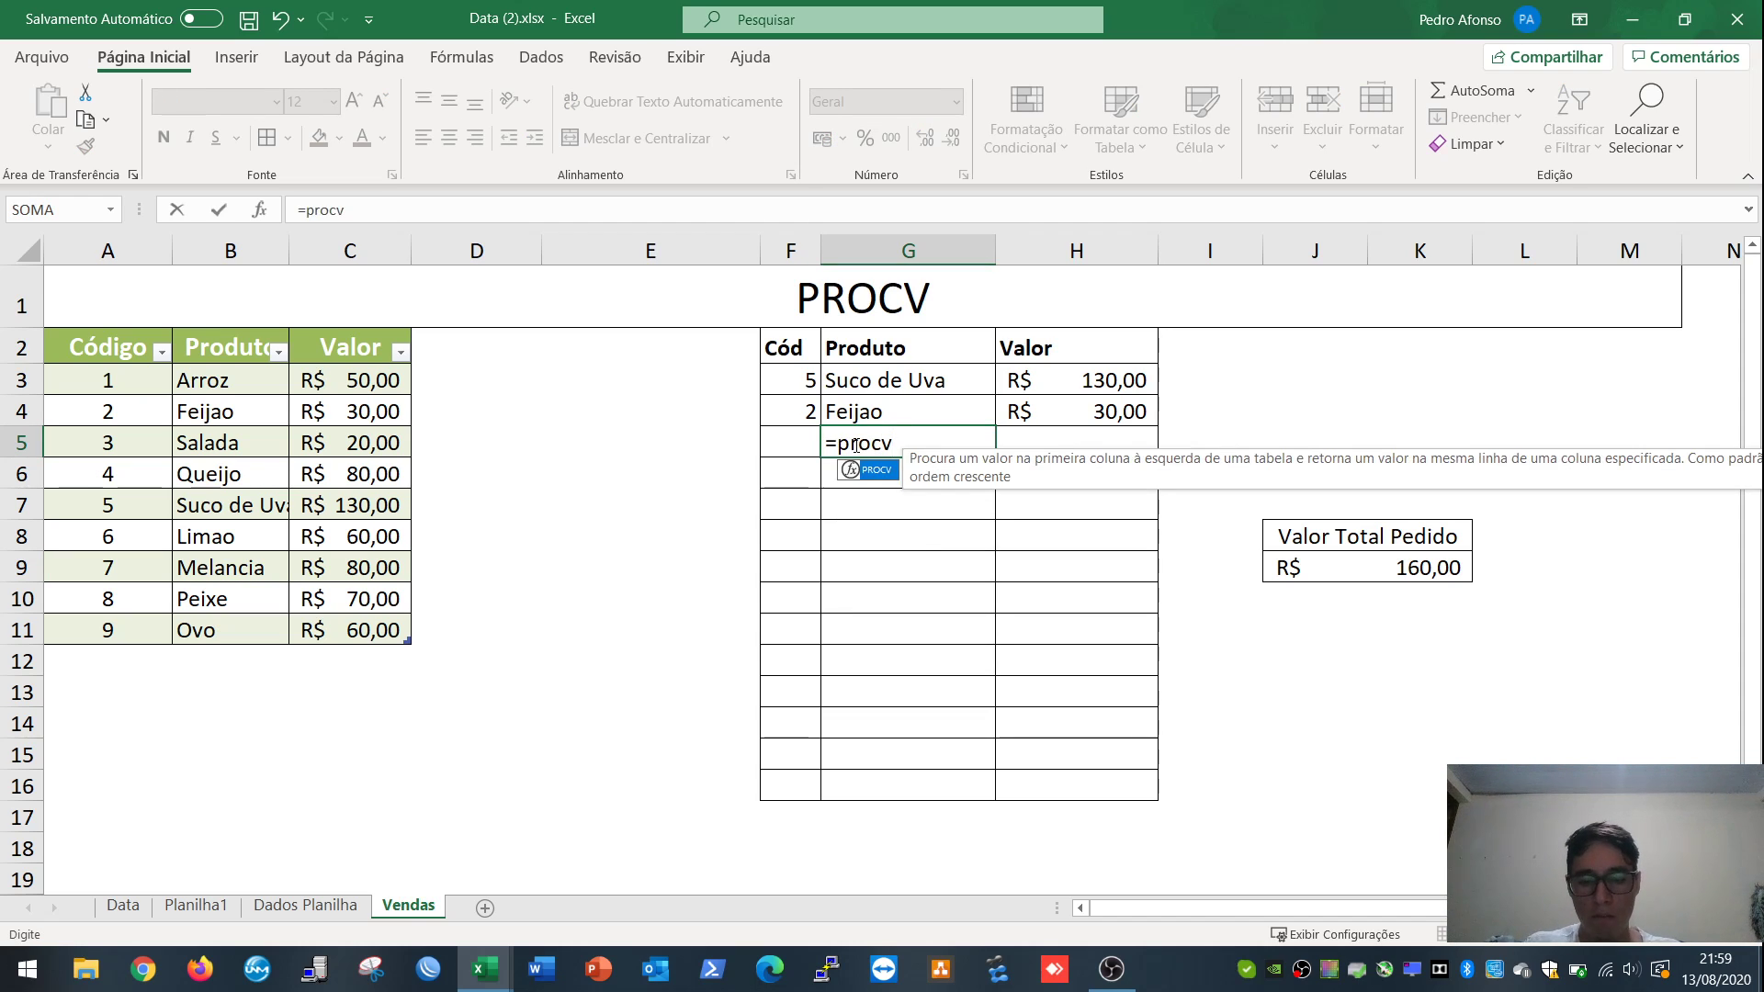
text(()
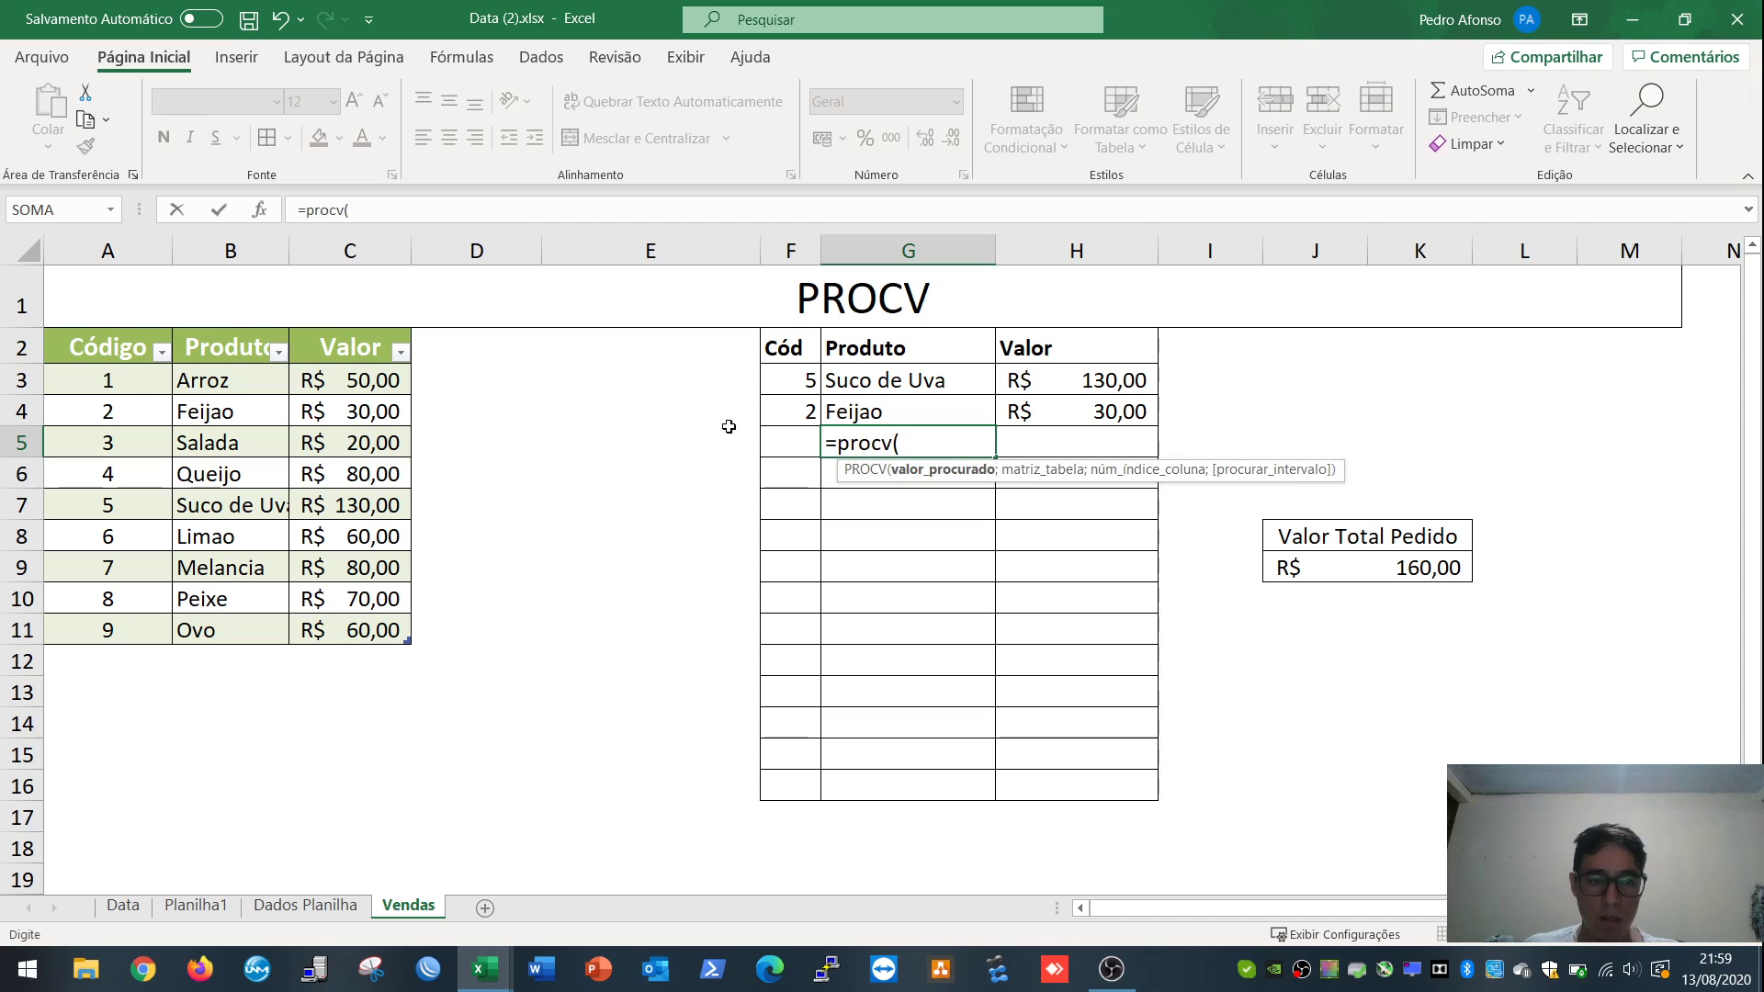
click(791, 446)
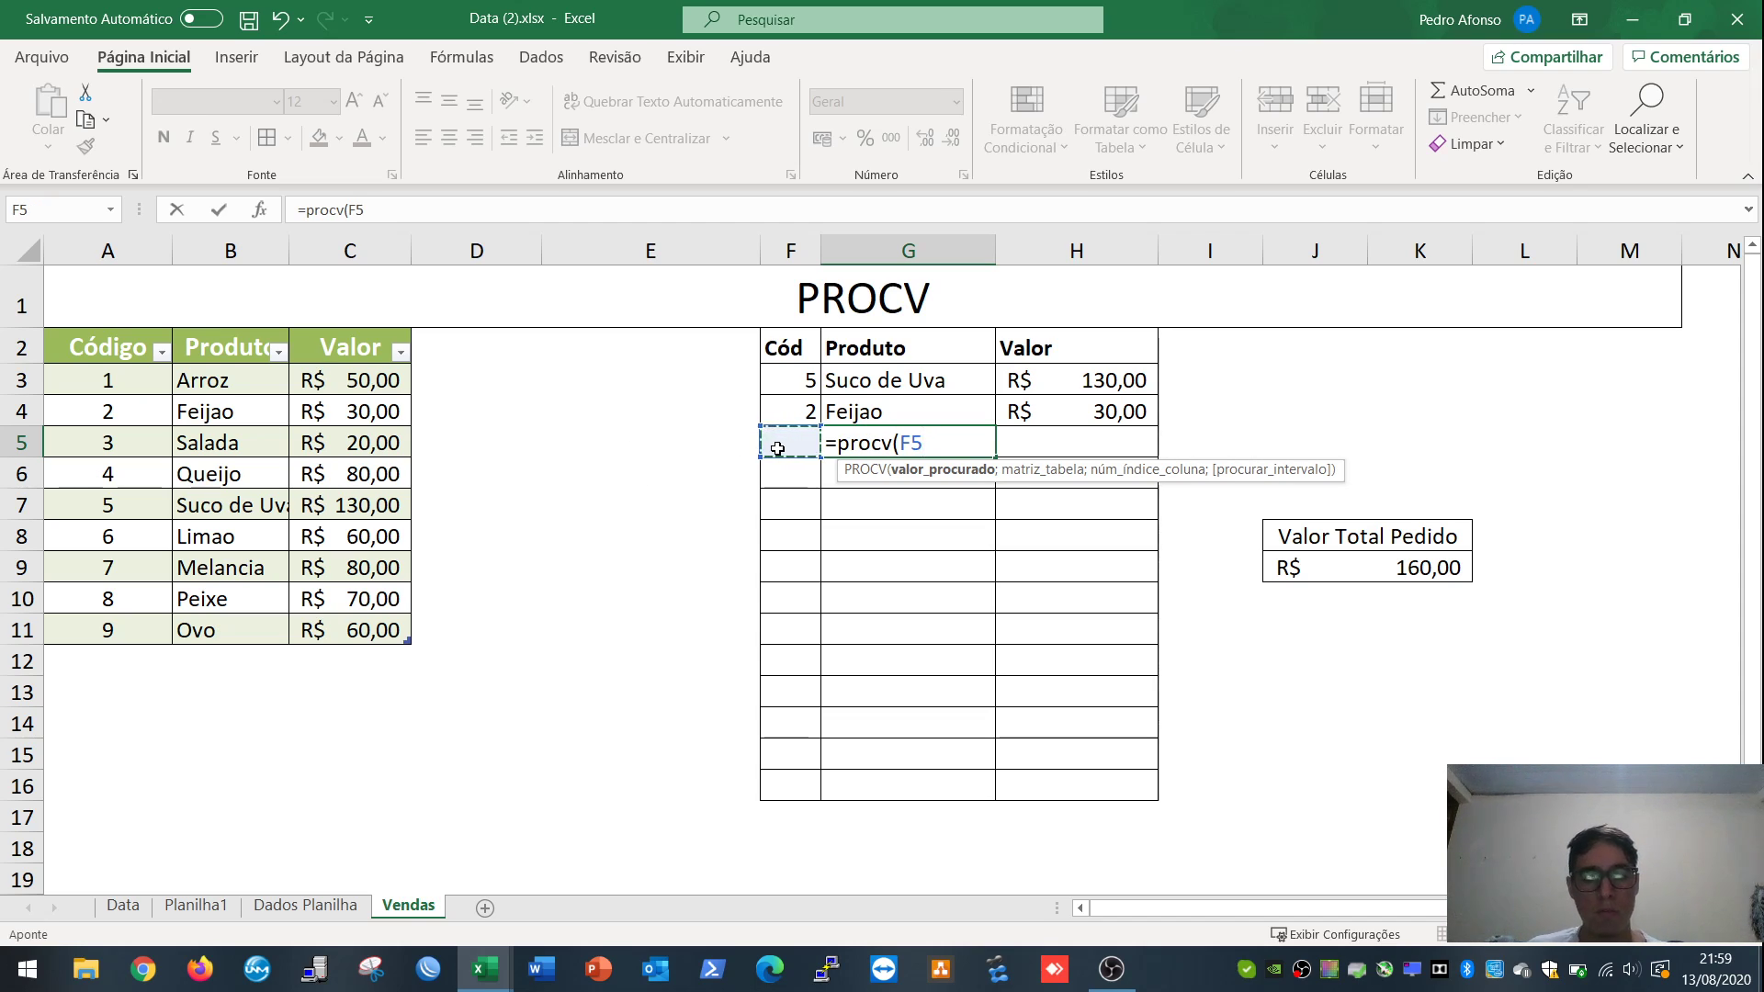
text(;)
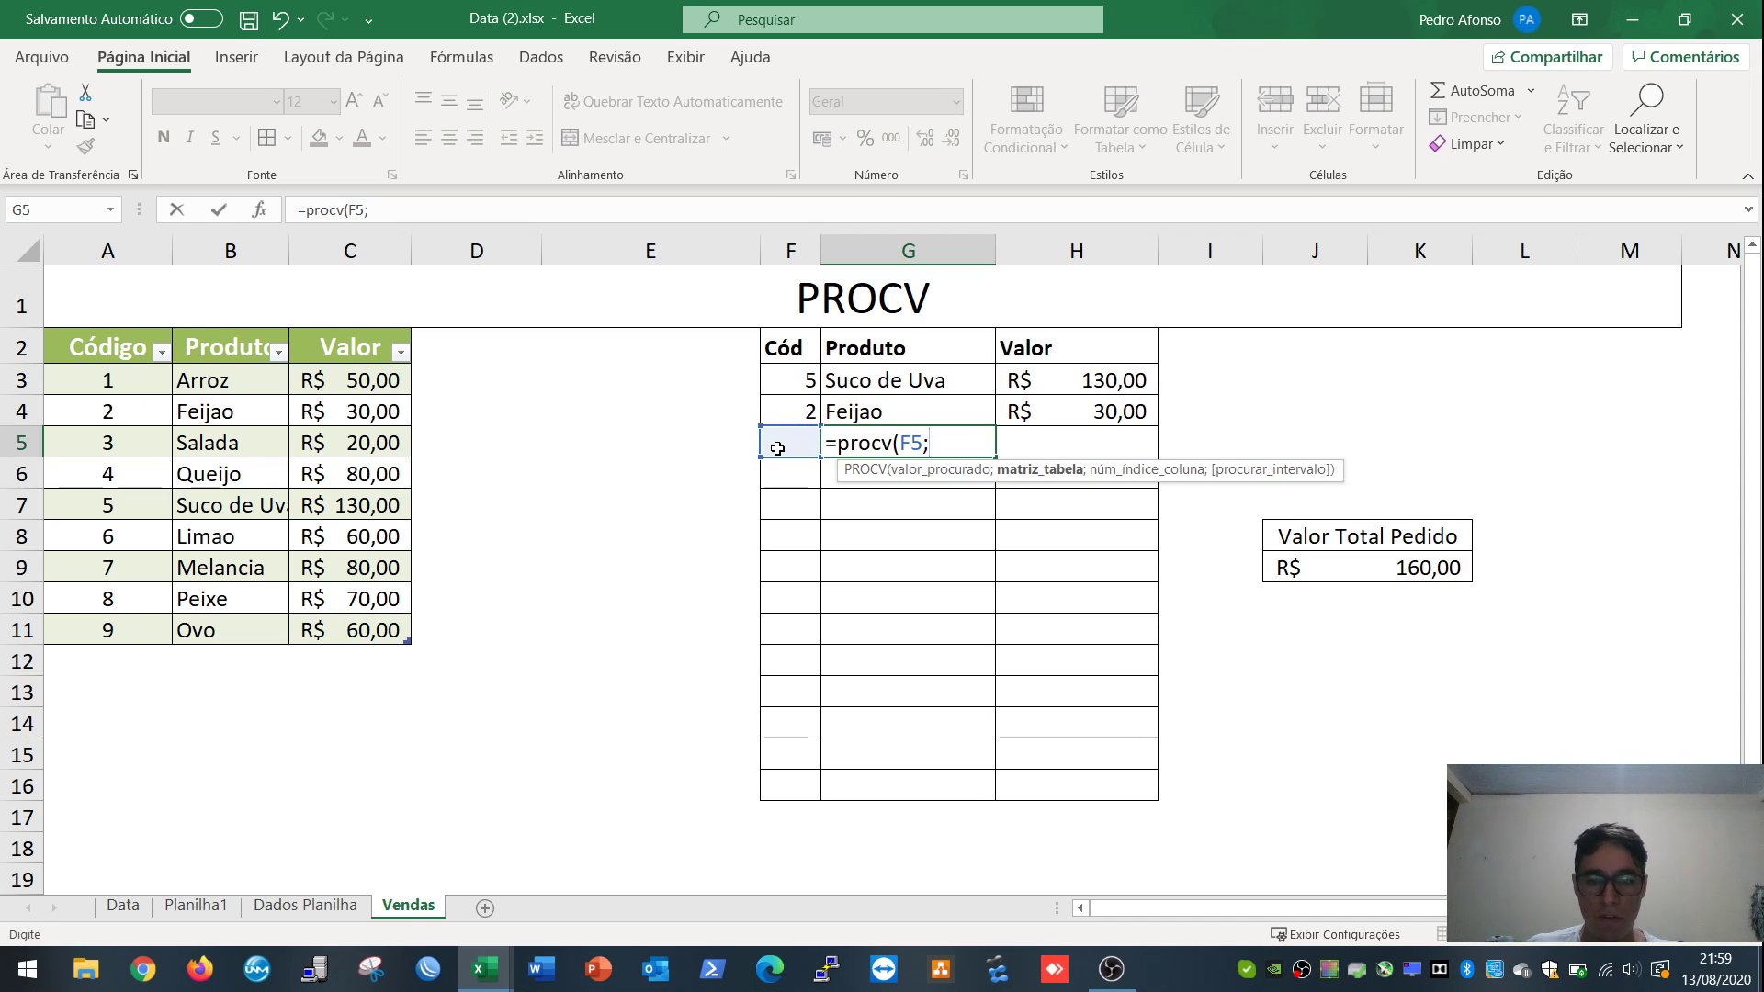
Step: Complete the G5 formula with the whole product table Tabela4[#Tudo] as the matrix, column index 2 and FALSO
drag(84, 340, 393, 615)
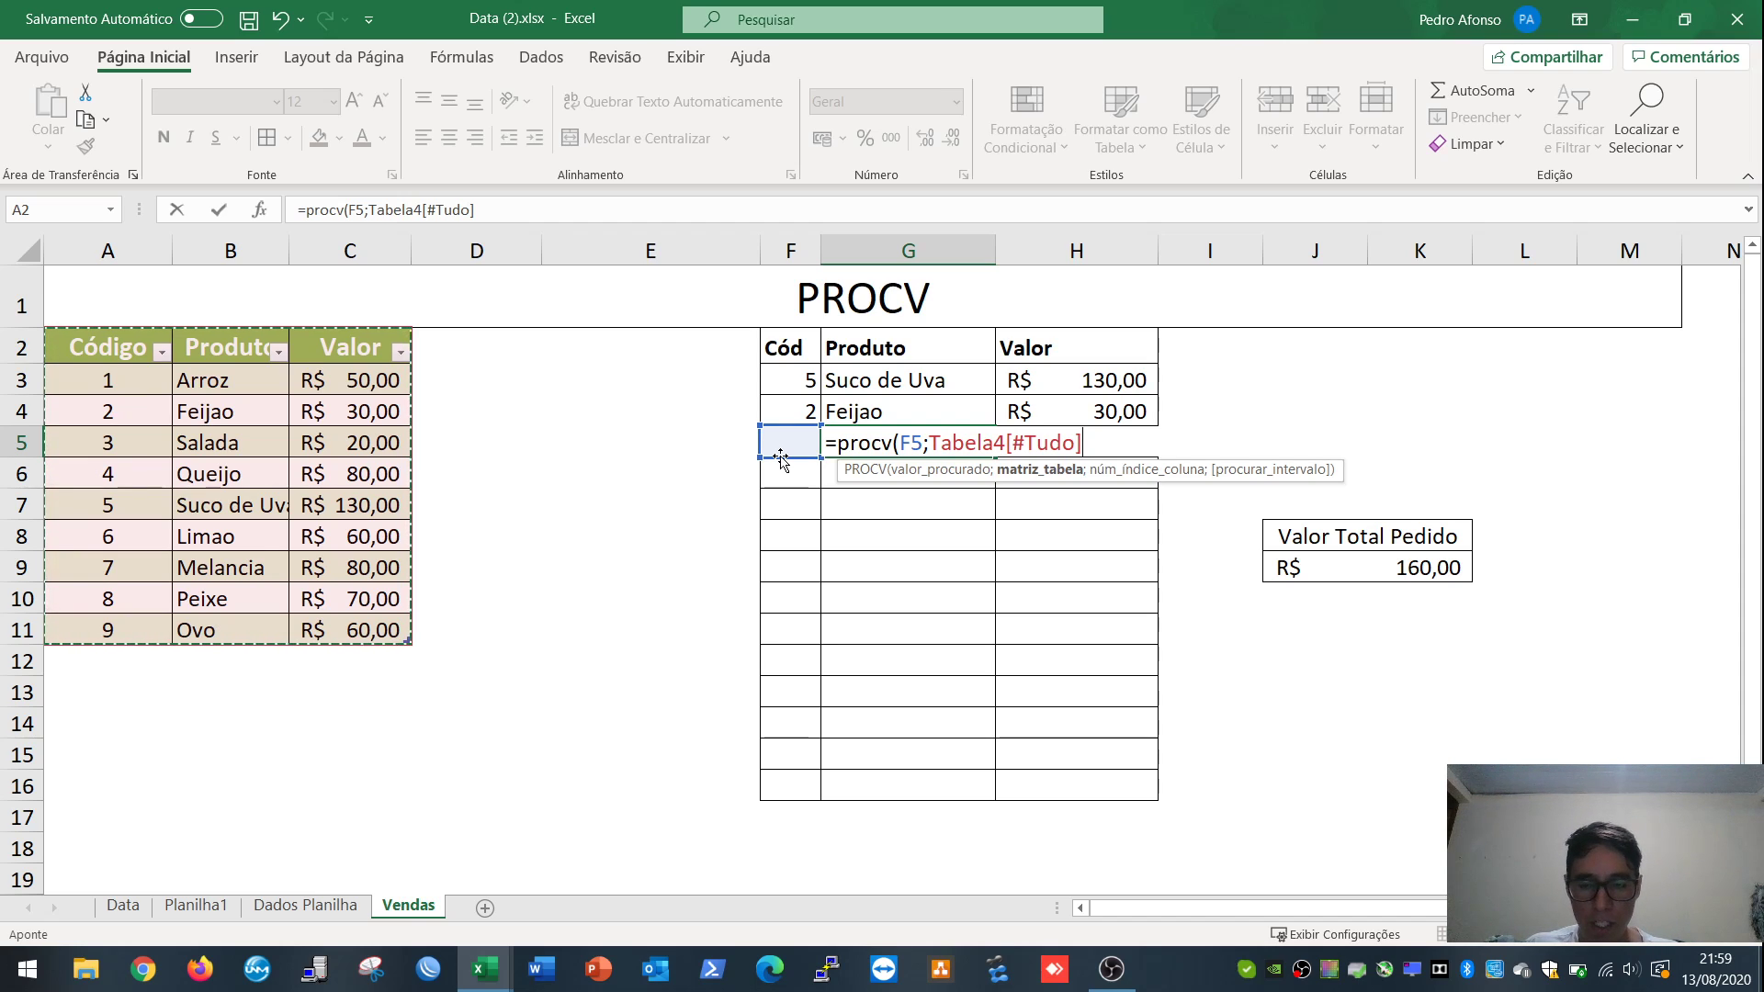
text(;)
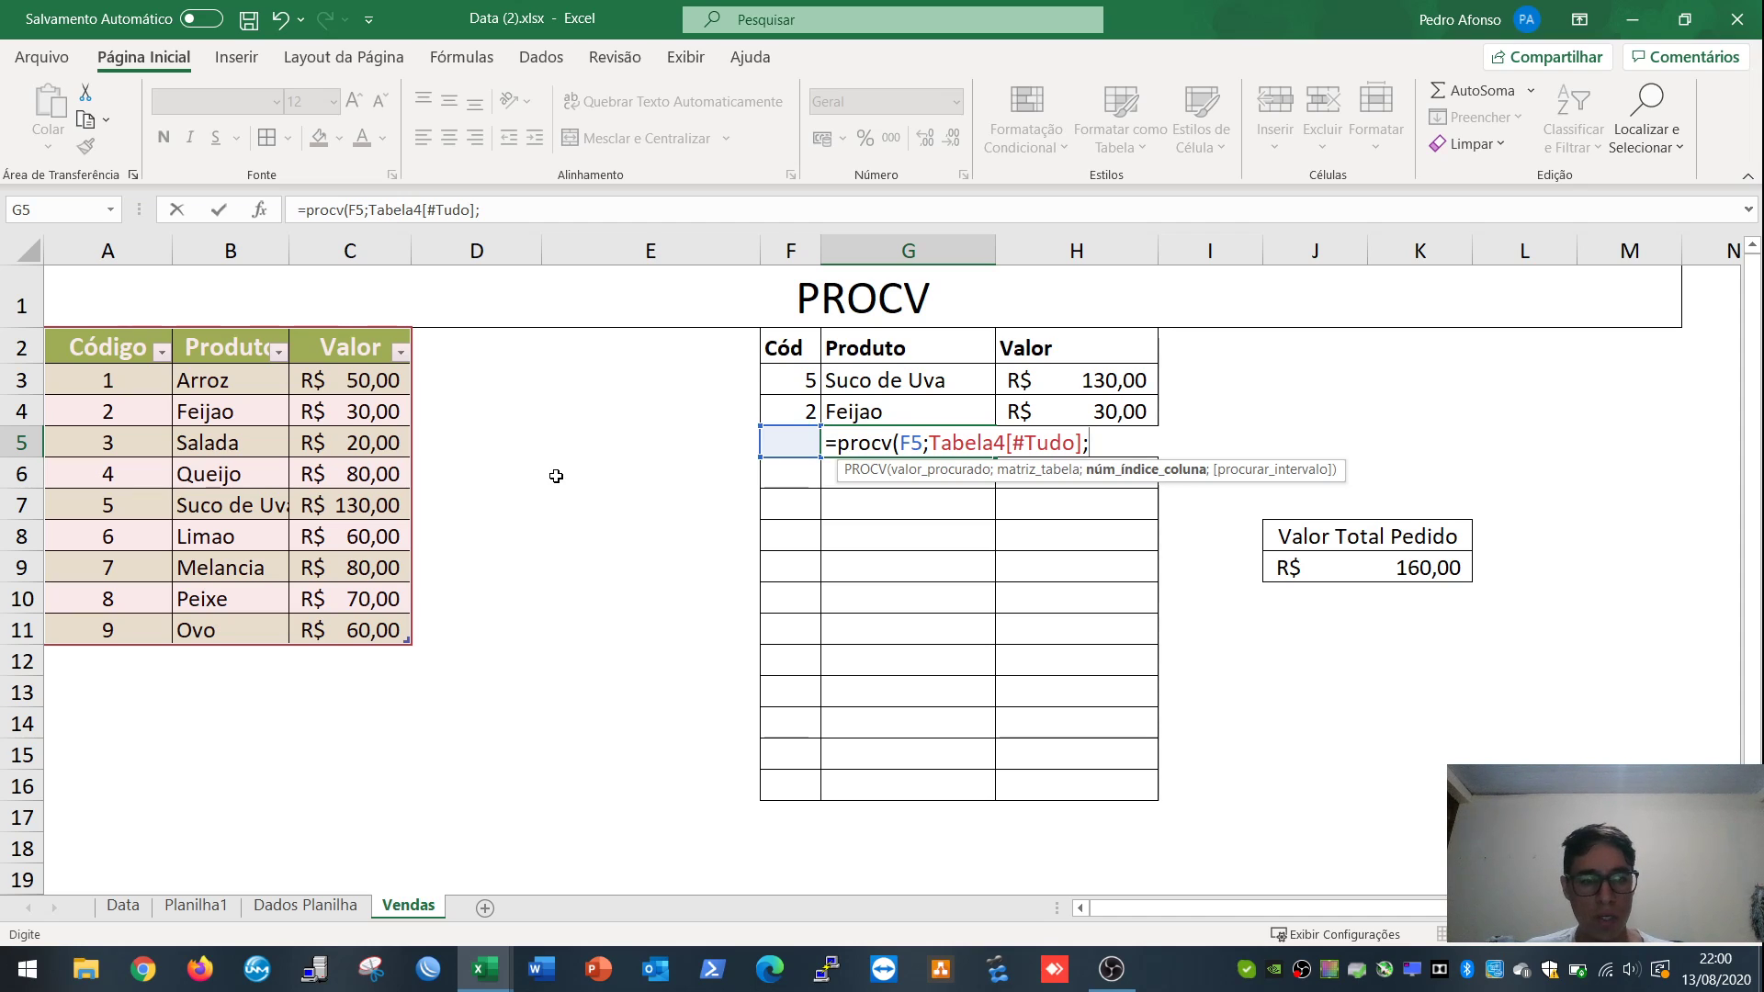
text(2;)
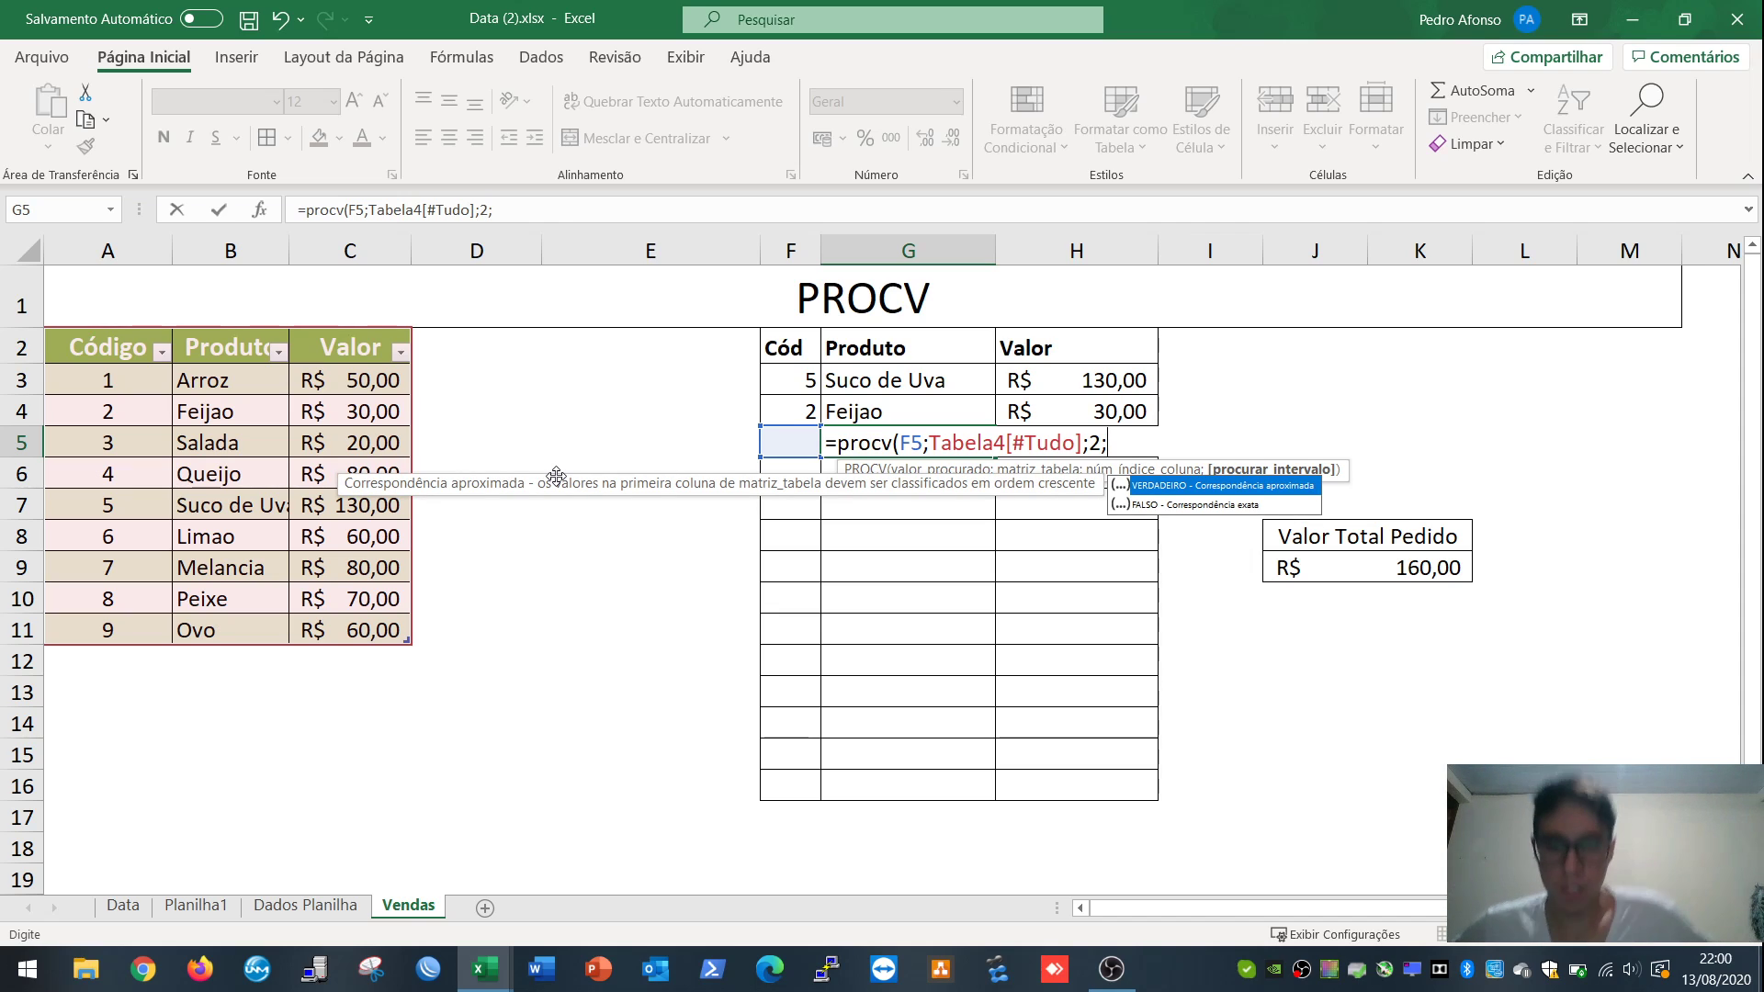
text(falso)
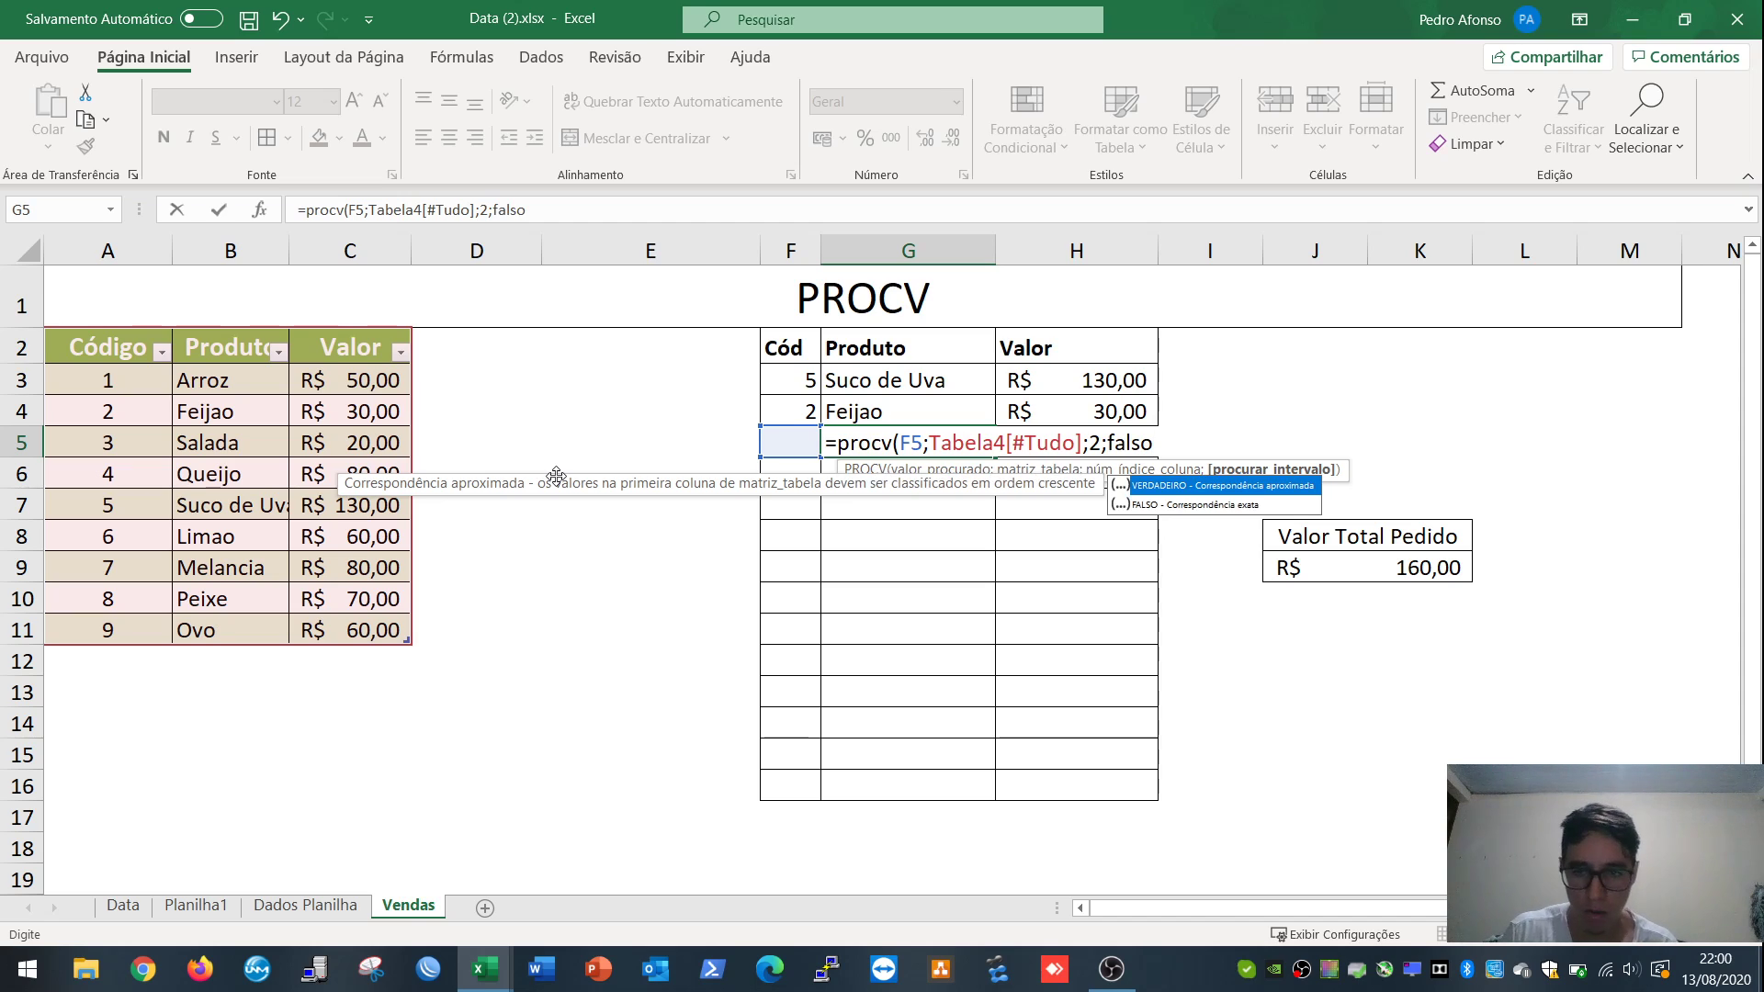
text())
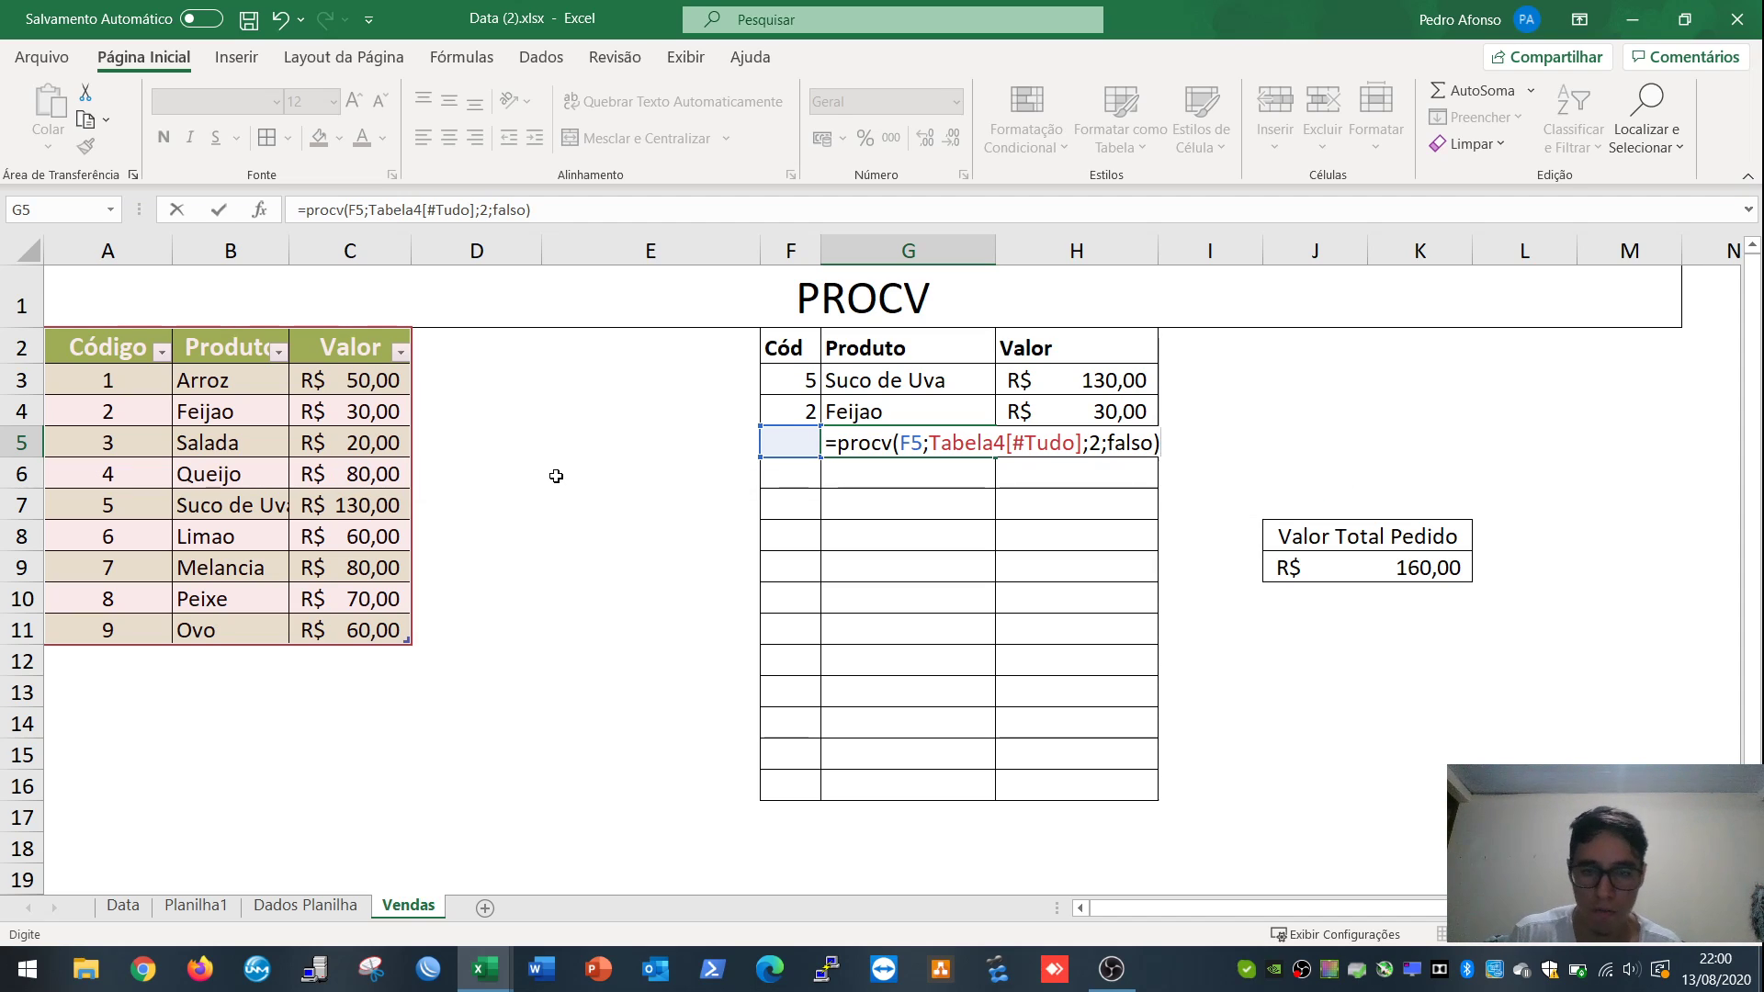
key(Return)
Step: Copy the PROCV formula from G5 into the remaining Produto cells G6 to G16
key(Up)
key(ctrl+c)
key(Down)
key(ctrl+v)
key(Down)
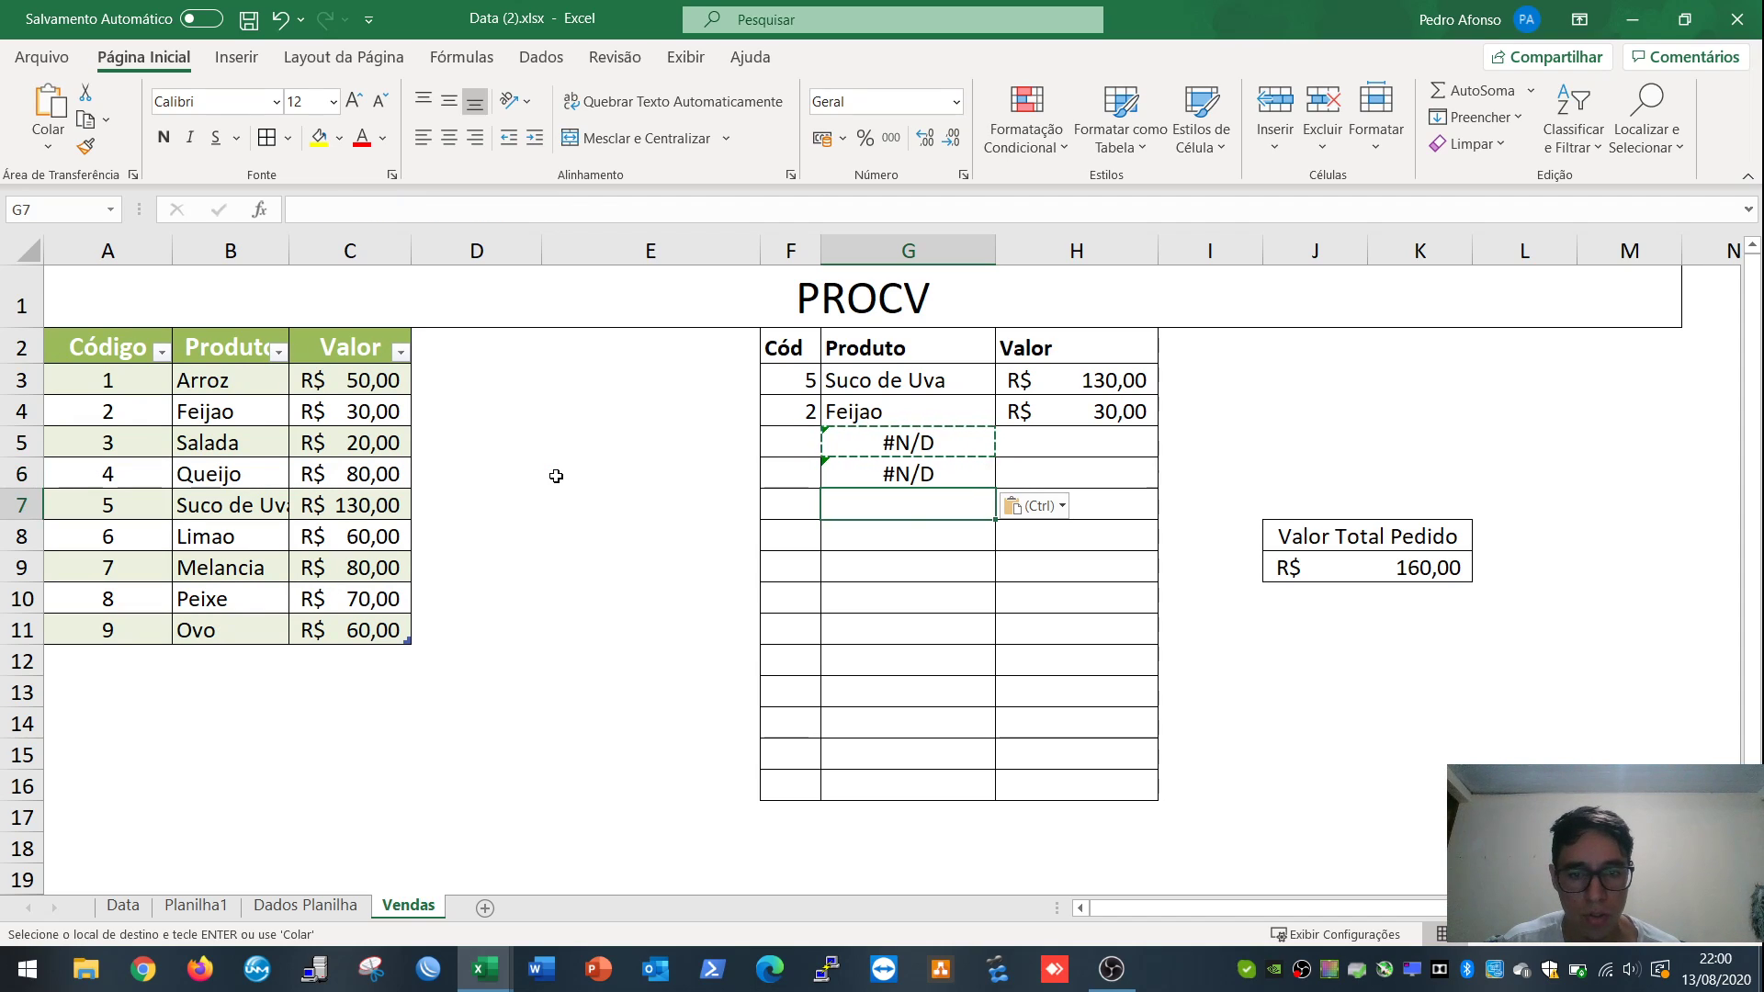
key(ctrl+v)
key(Down)
key(ctrl+v)
key(Down)
key(ctrl+v)
key(Down)
key(ctrl+v)
key(Down)
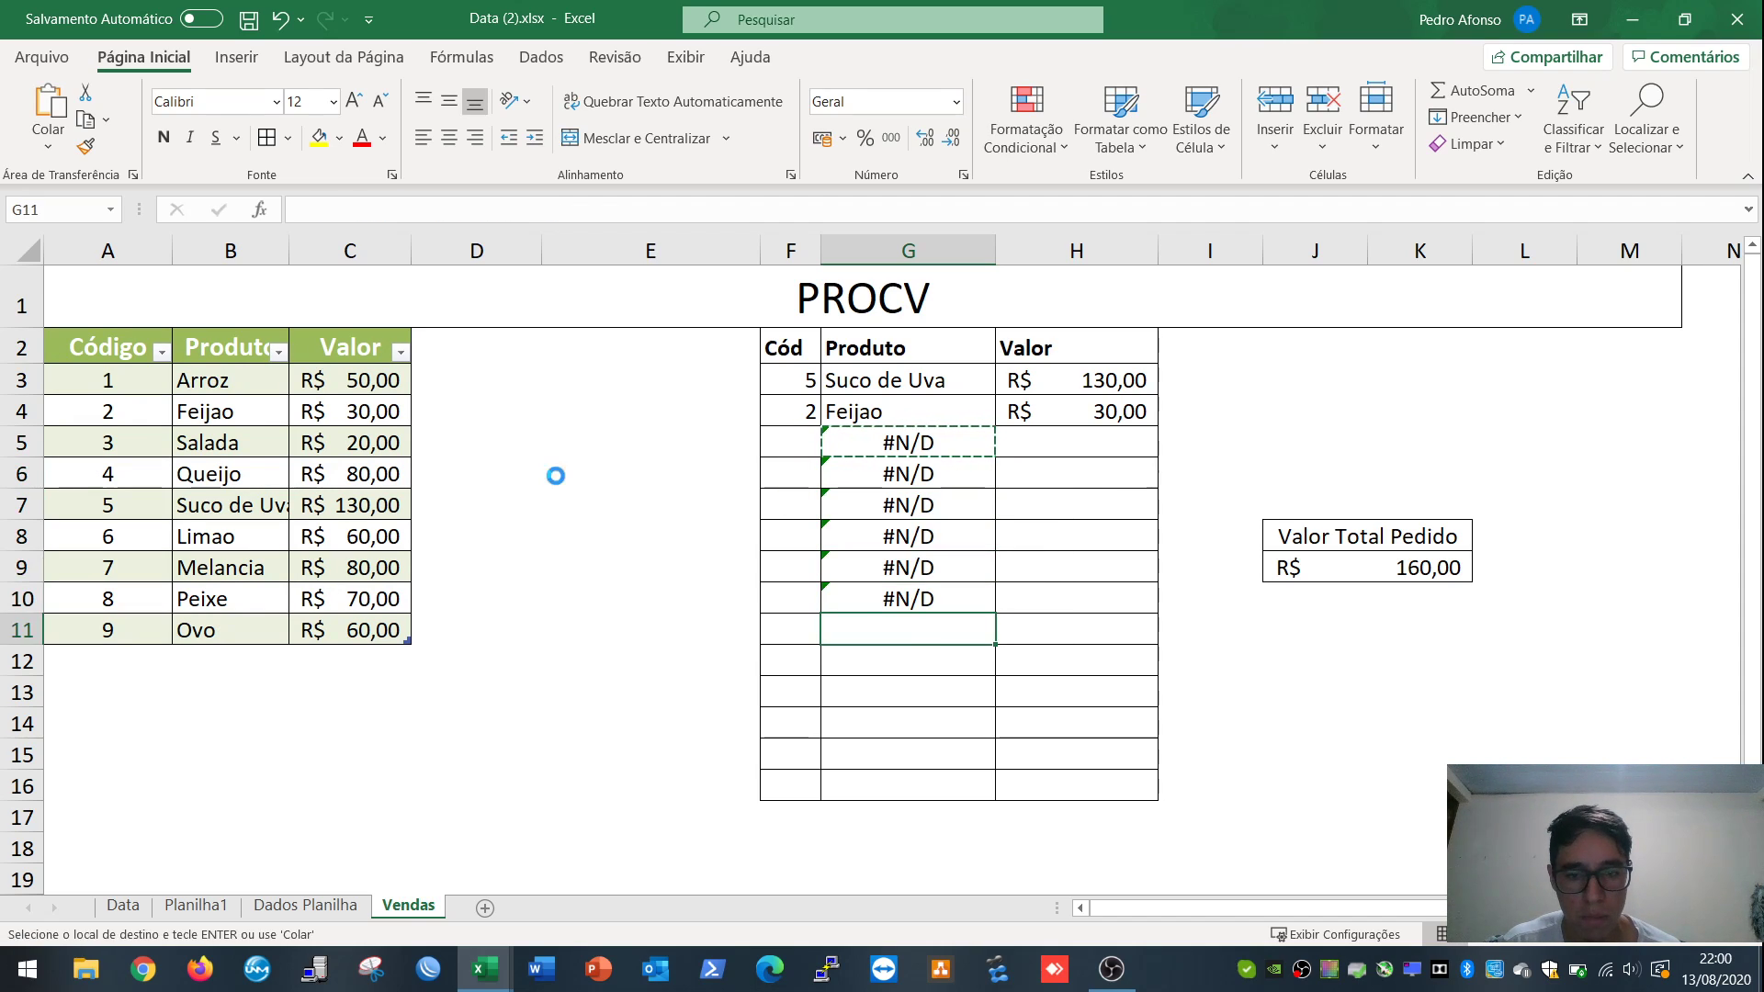
key(ctrl+v)
key(Down)
key(ctrl+v)
key(Down)
key(ctrl+v)
key(Down)
key(ctrl+v)
key(Down)
key(ctrl+v)
key(Down)
key(ctrl+v)
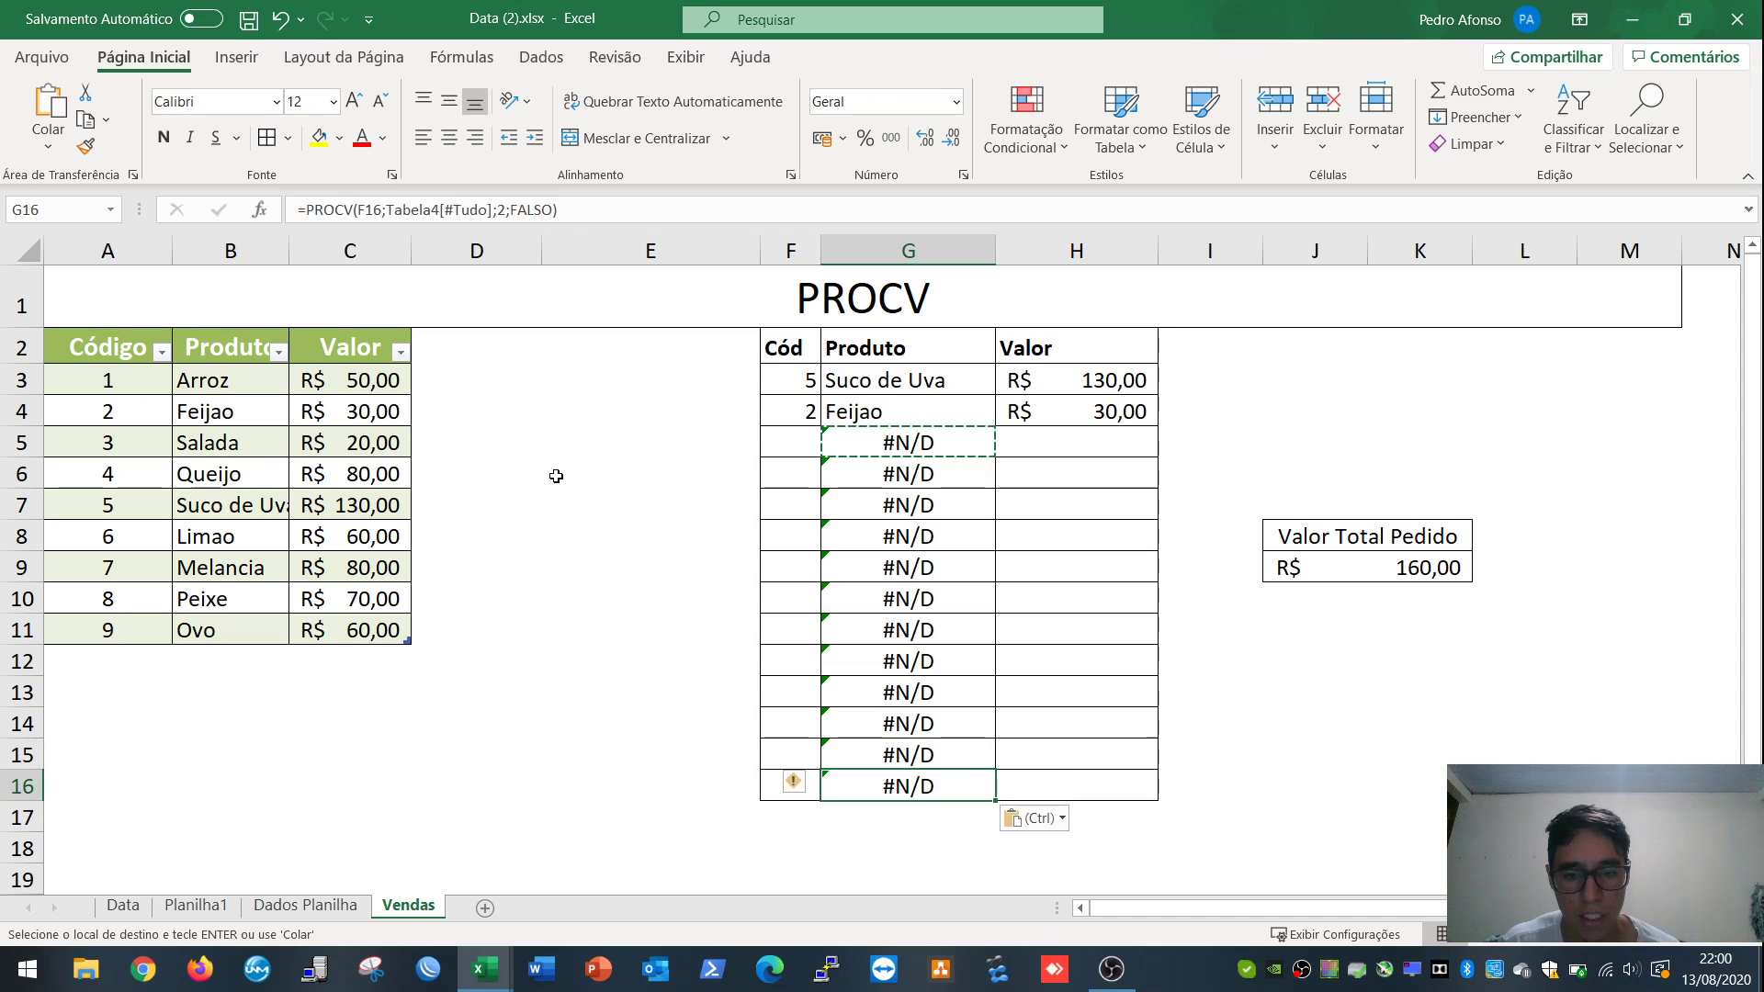
click(884, 444)
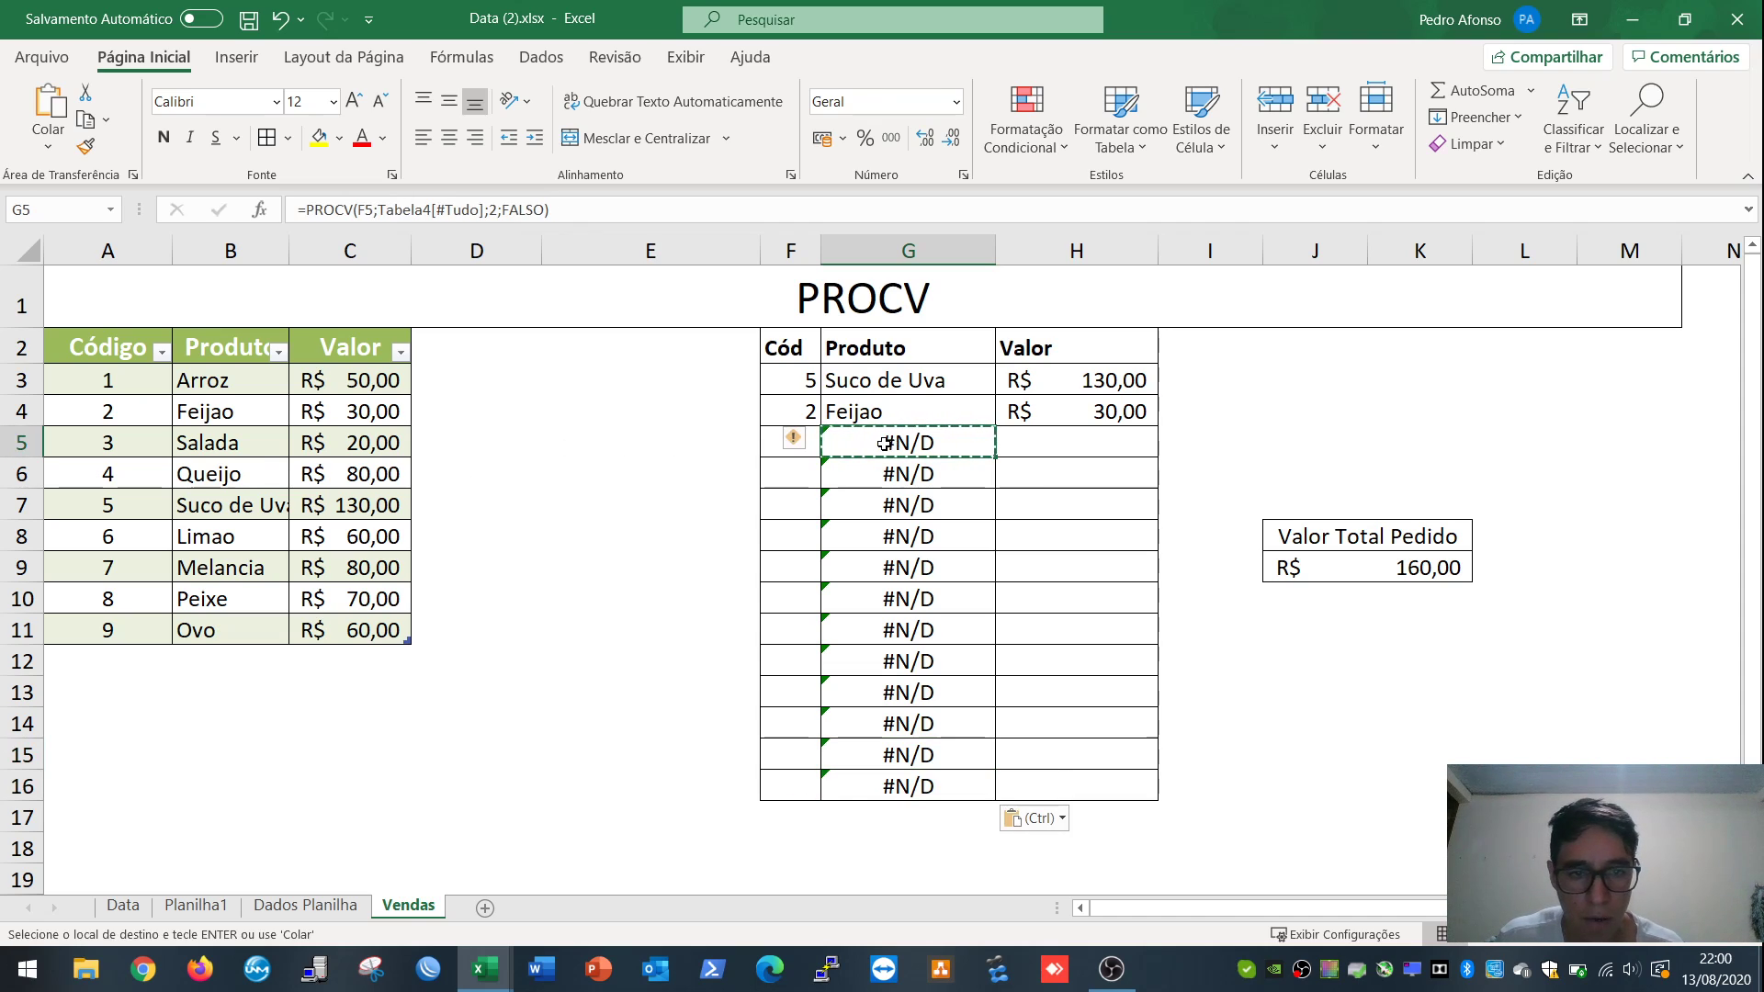
key(Escape)
Step: Examine the copied Produto formulas from G5 to G16 to compare their lookup cells and table reference
click(901, 469)
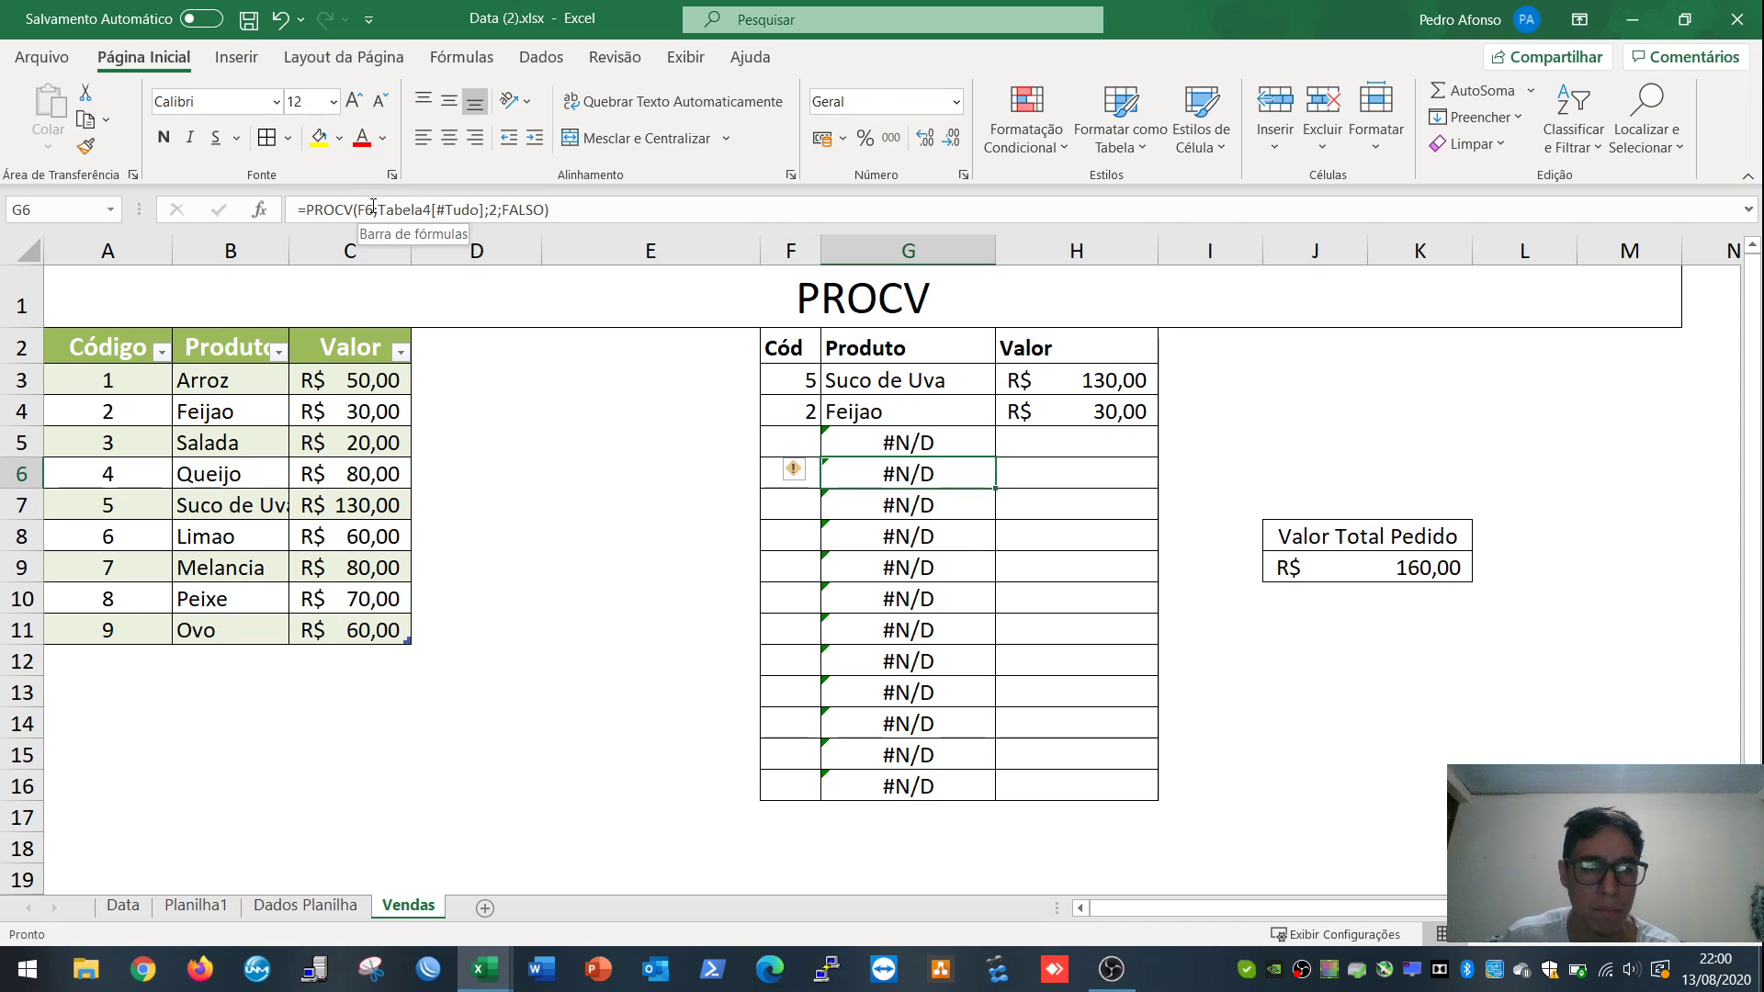
key(Up)
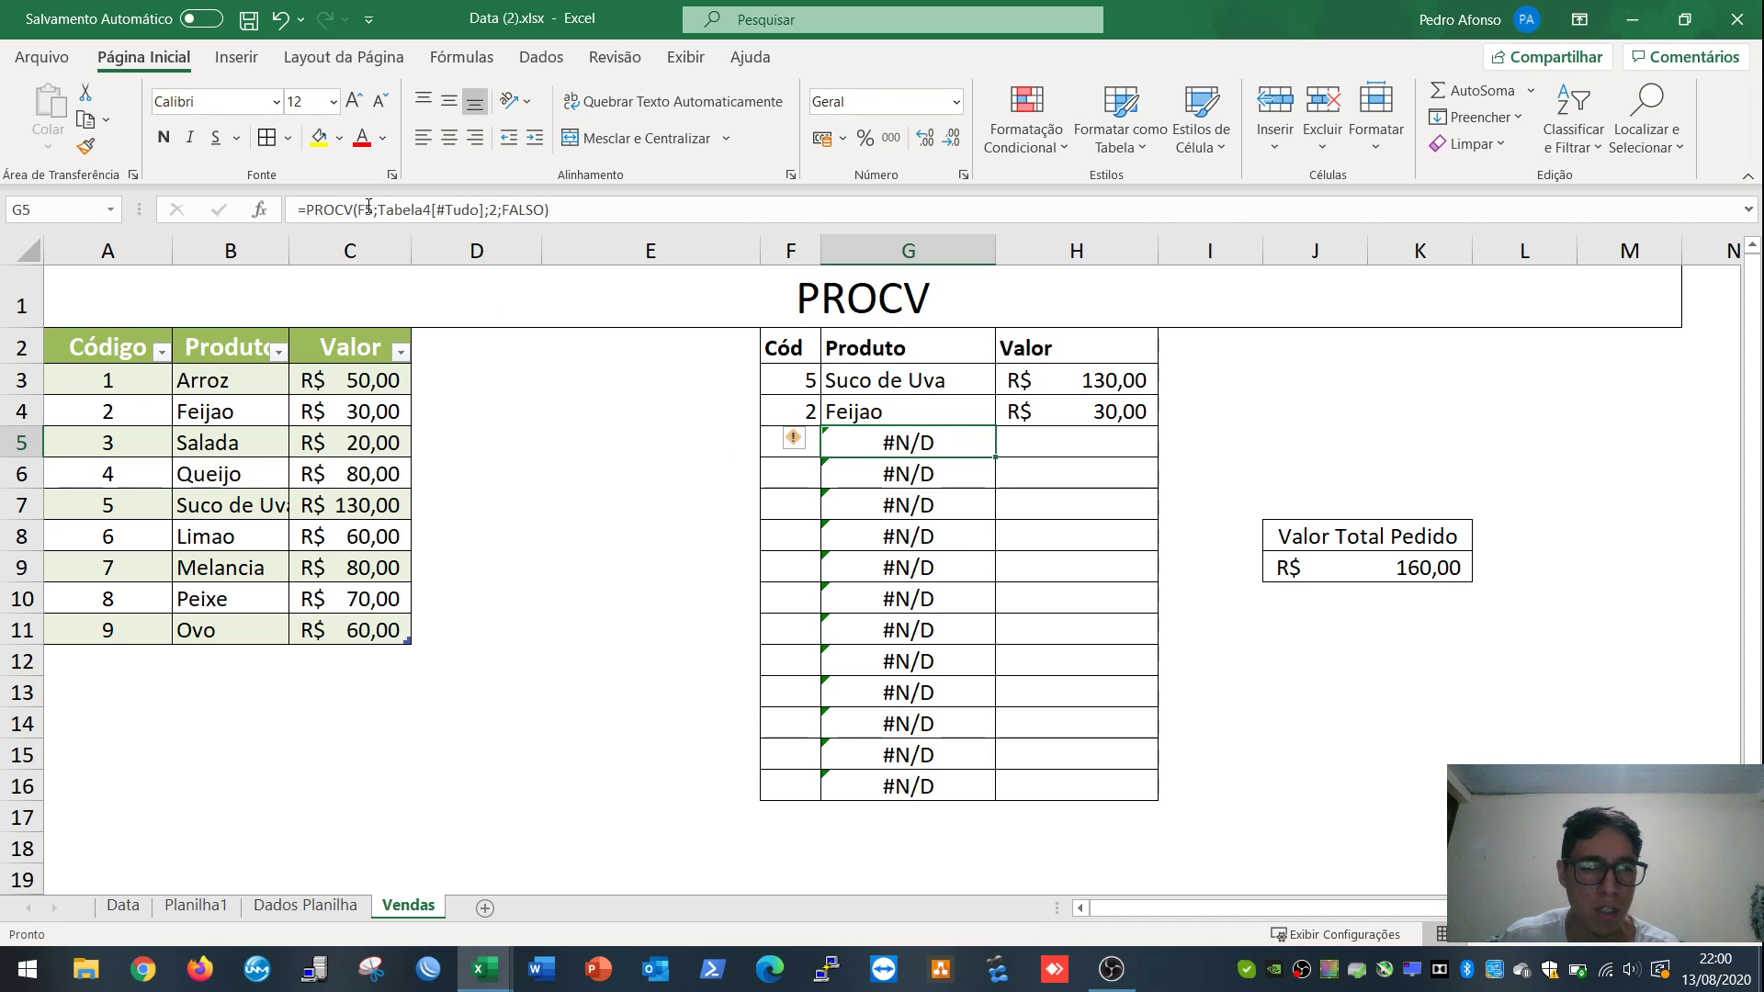
key(Down)
key(Down)
key(Down)
key(Down)
key(Down)
key(Down)
key(Down)
key(Down)
key(Down)
key(Down)
key(Down)
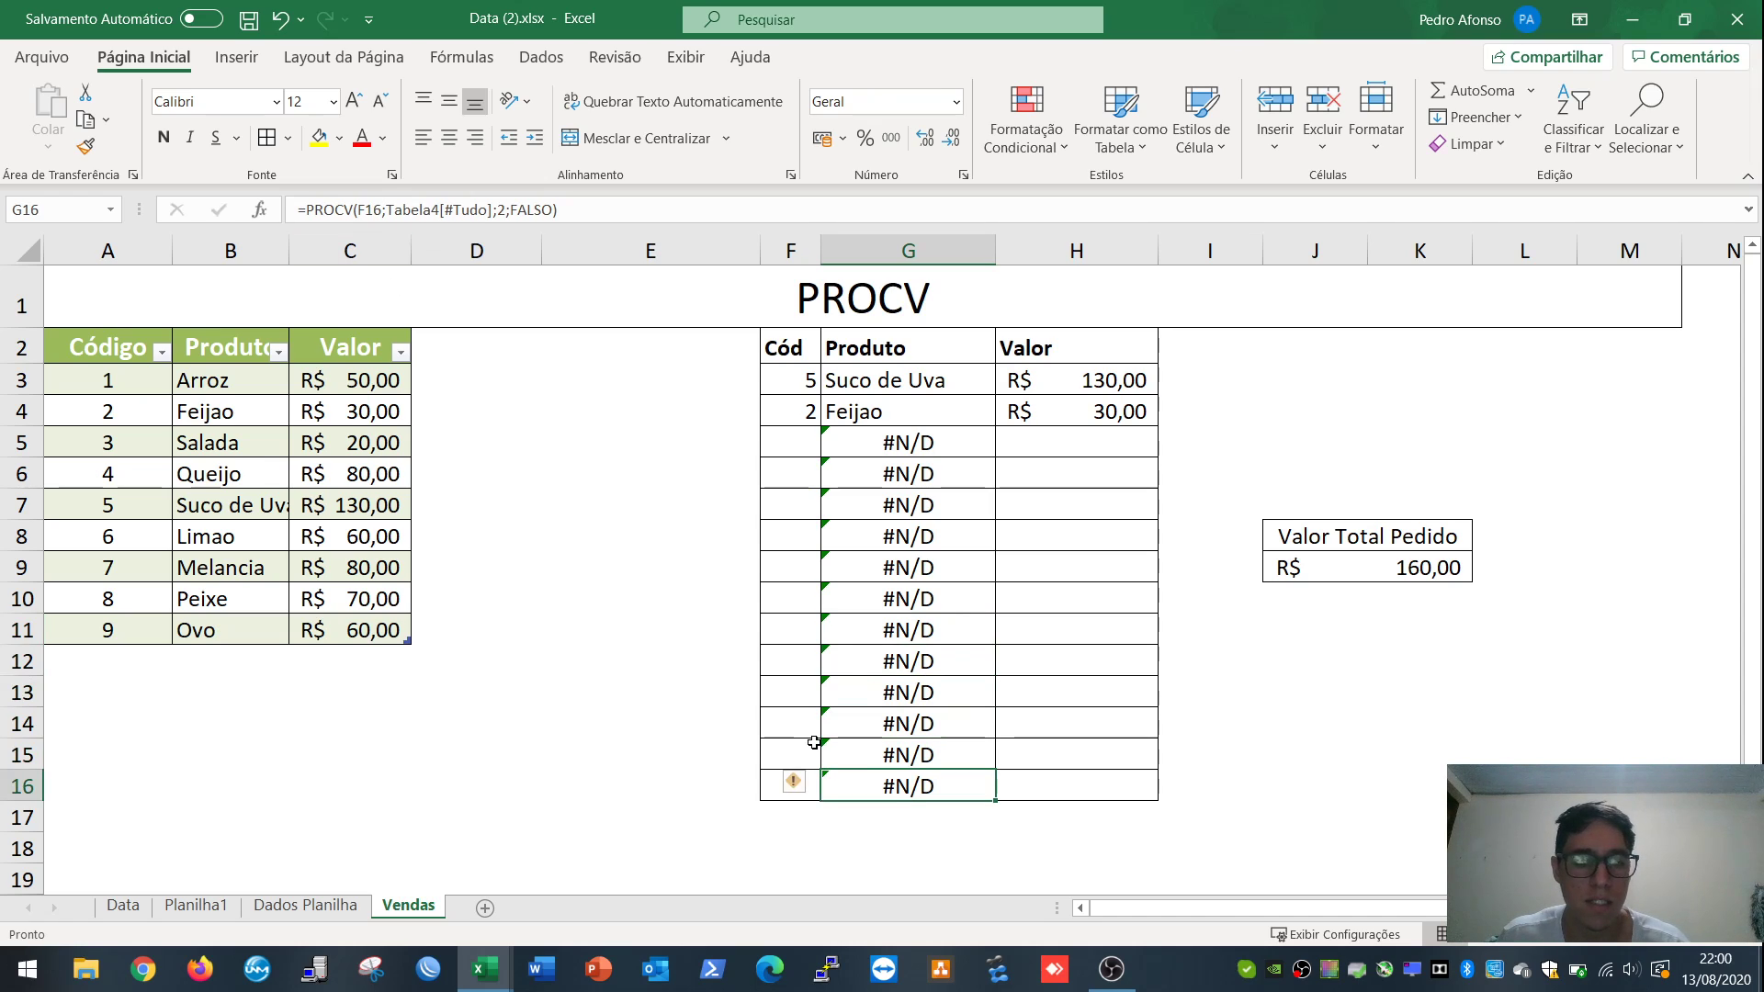
click(789, 789)
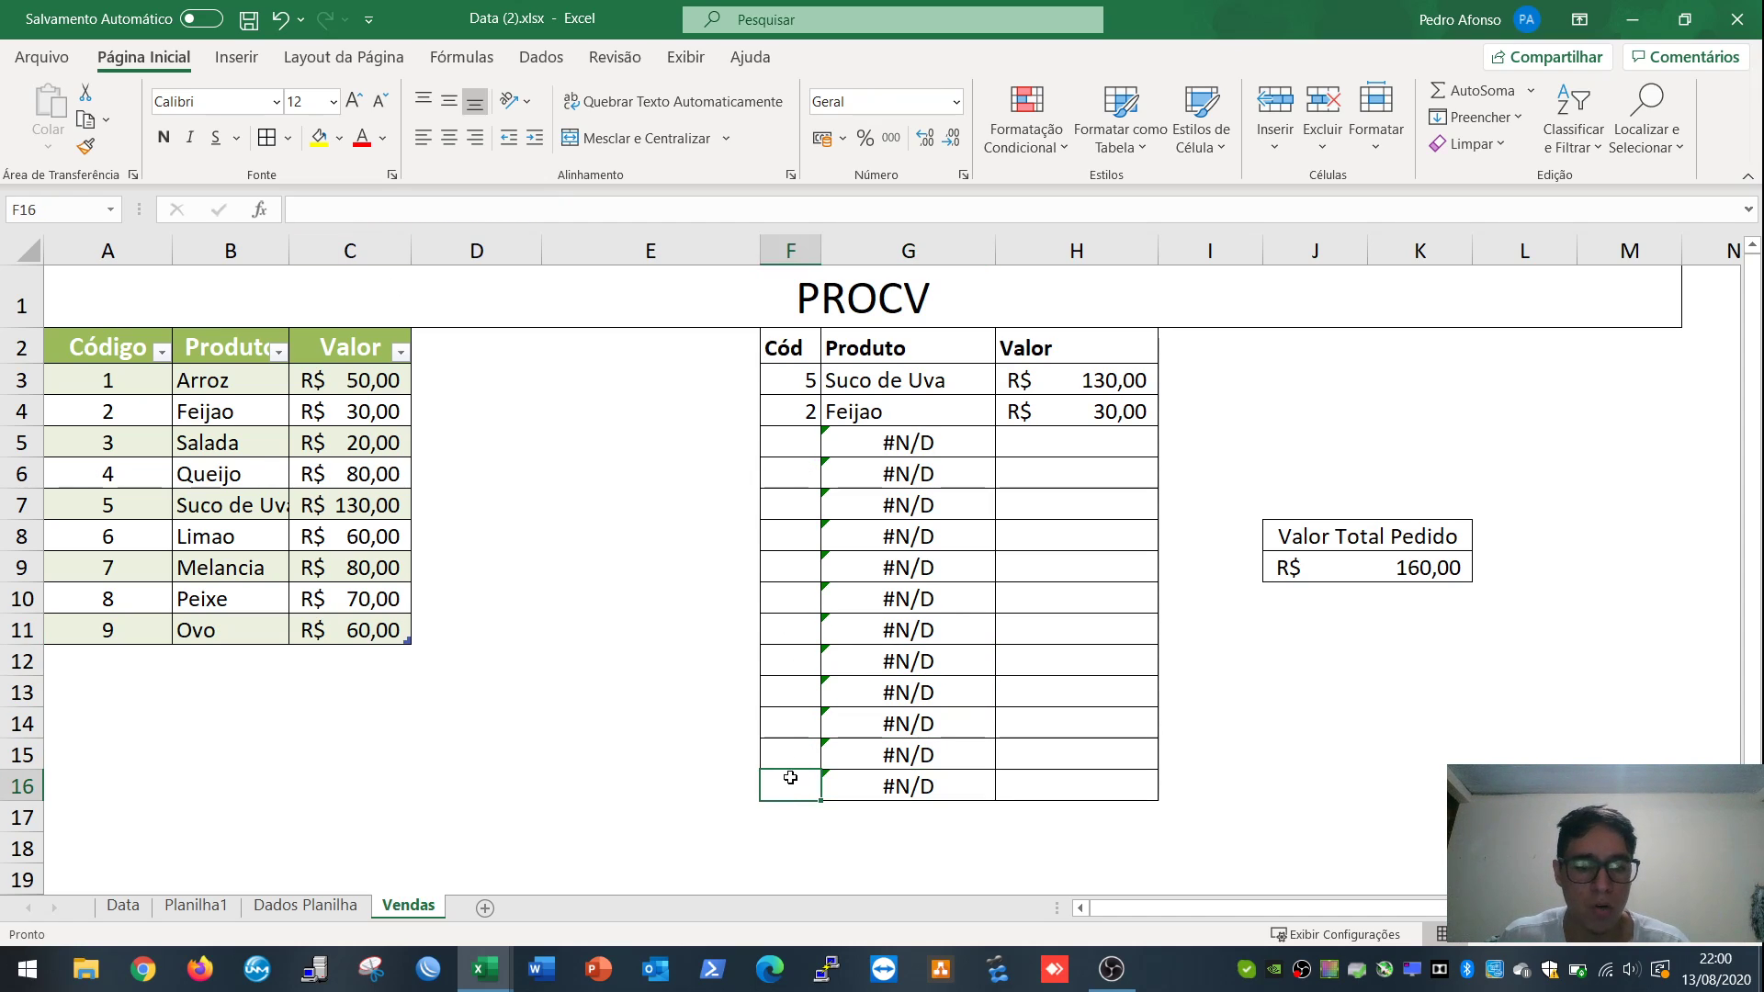
click(905, 786)
click(797, 783)
click(918, 787)
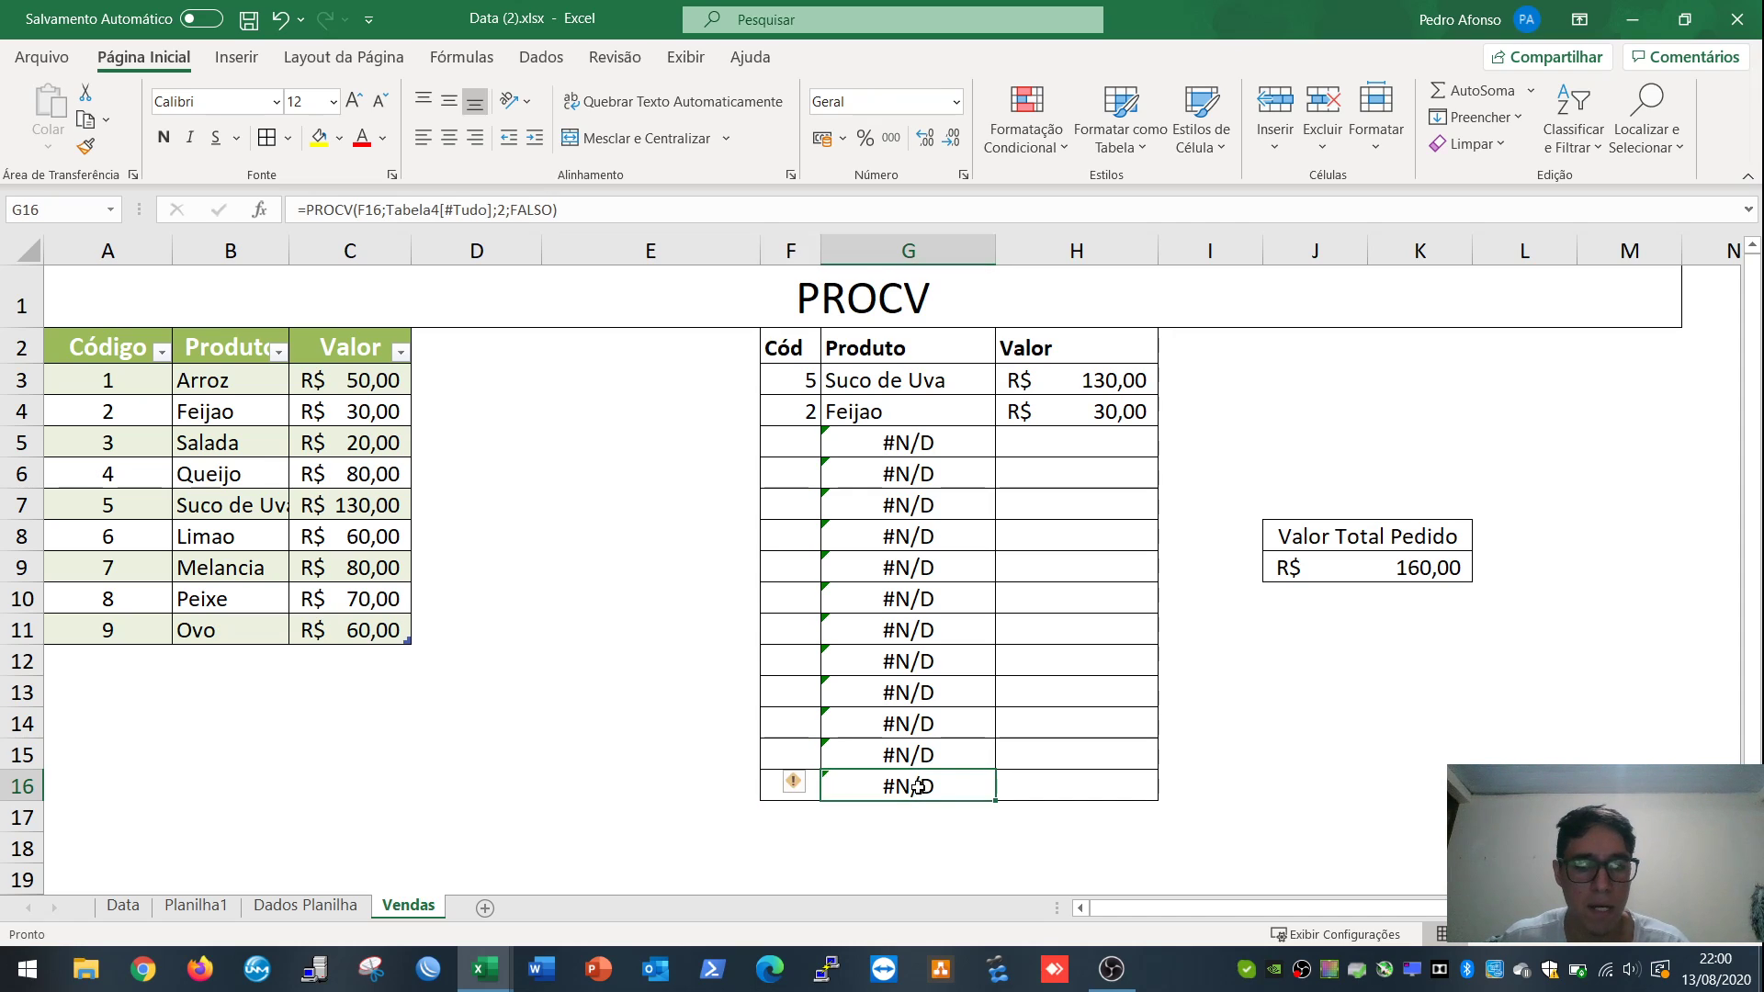
Step: Enter a PROCV formula in H5 using F5 as lookup value, Tabela4[#Tudo] as matrix, column index 3 and FALSO
click(1079, 444)
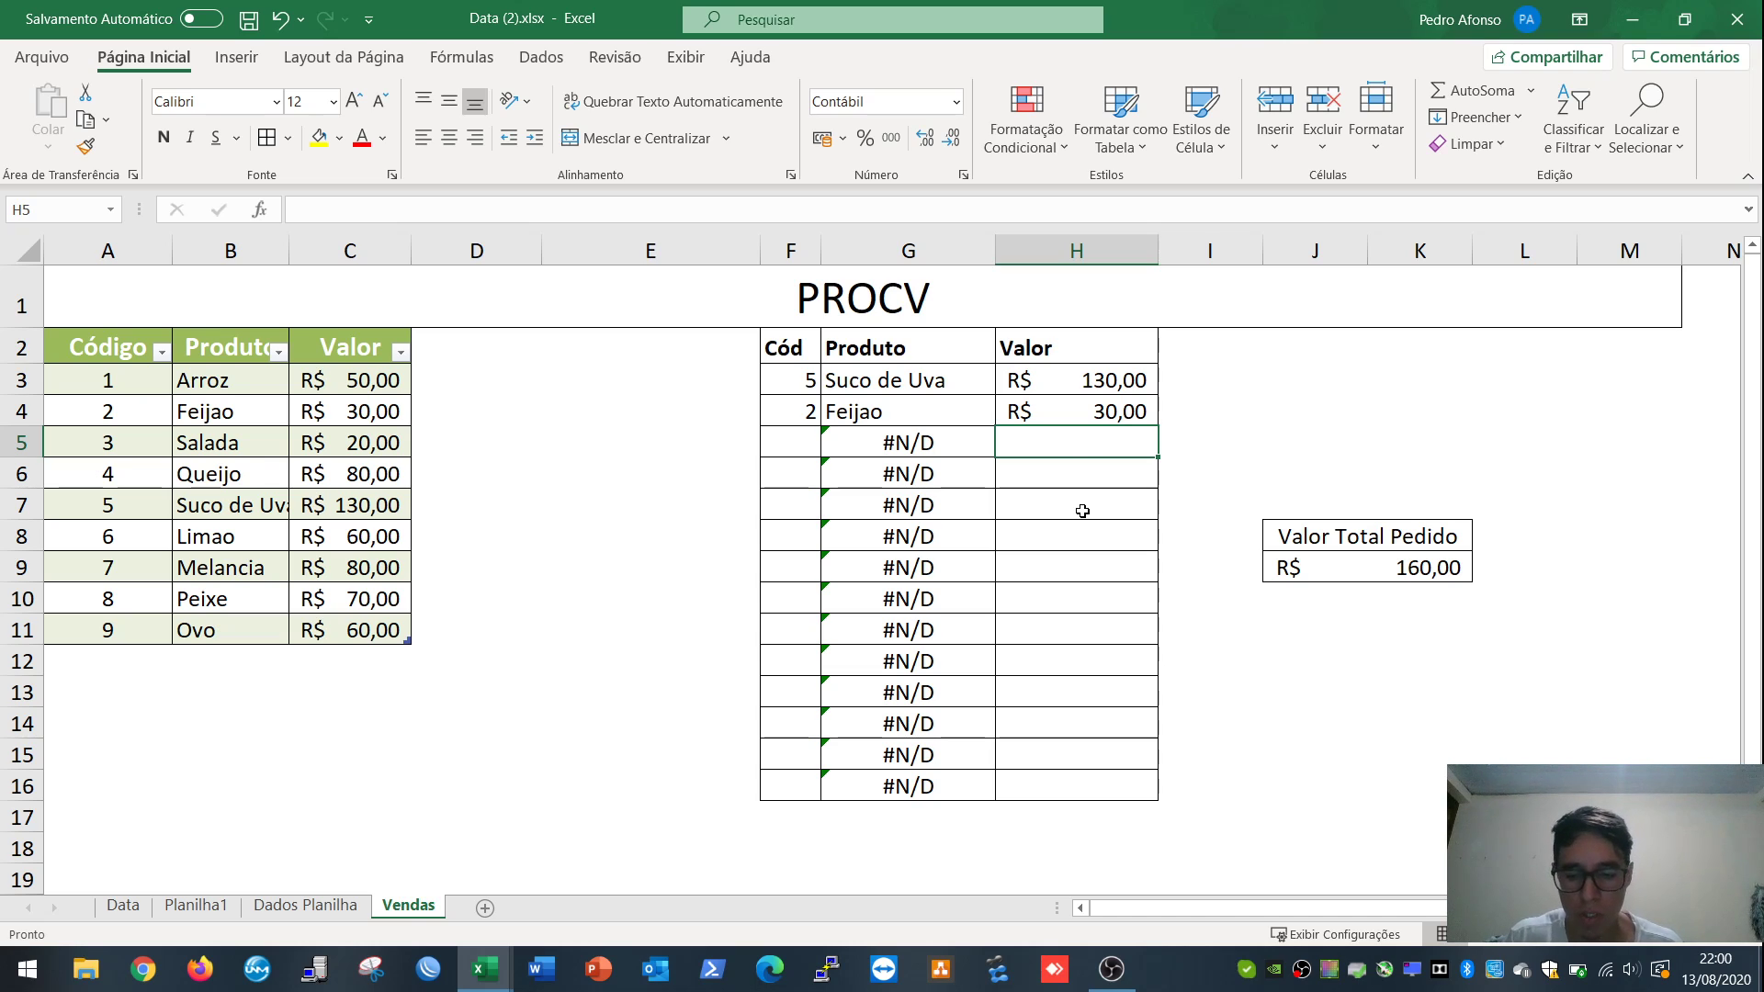
text(=proc)
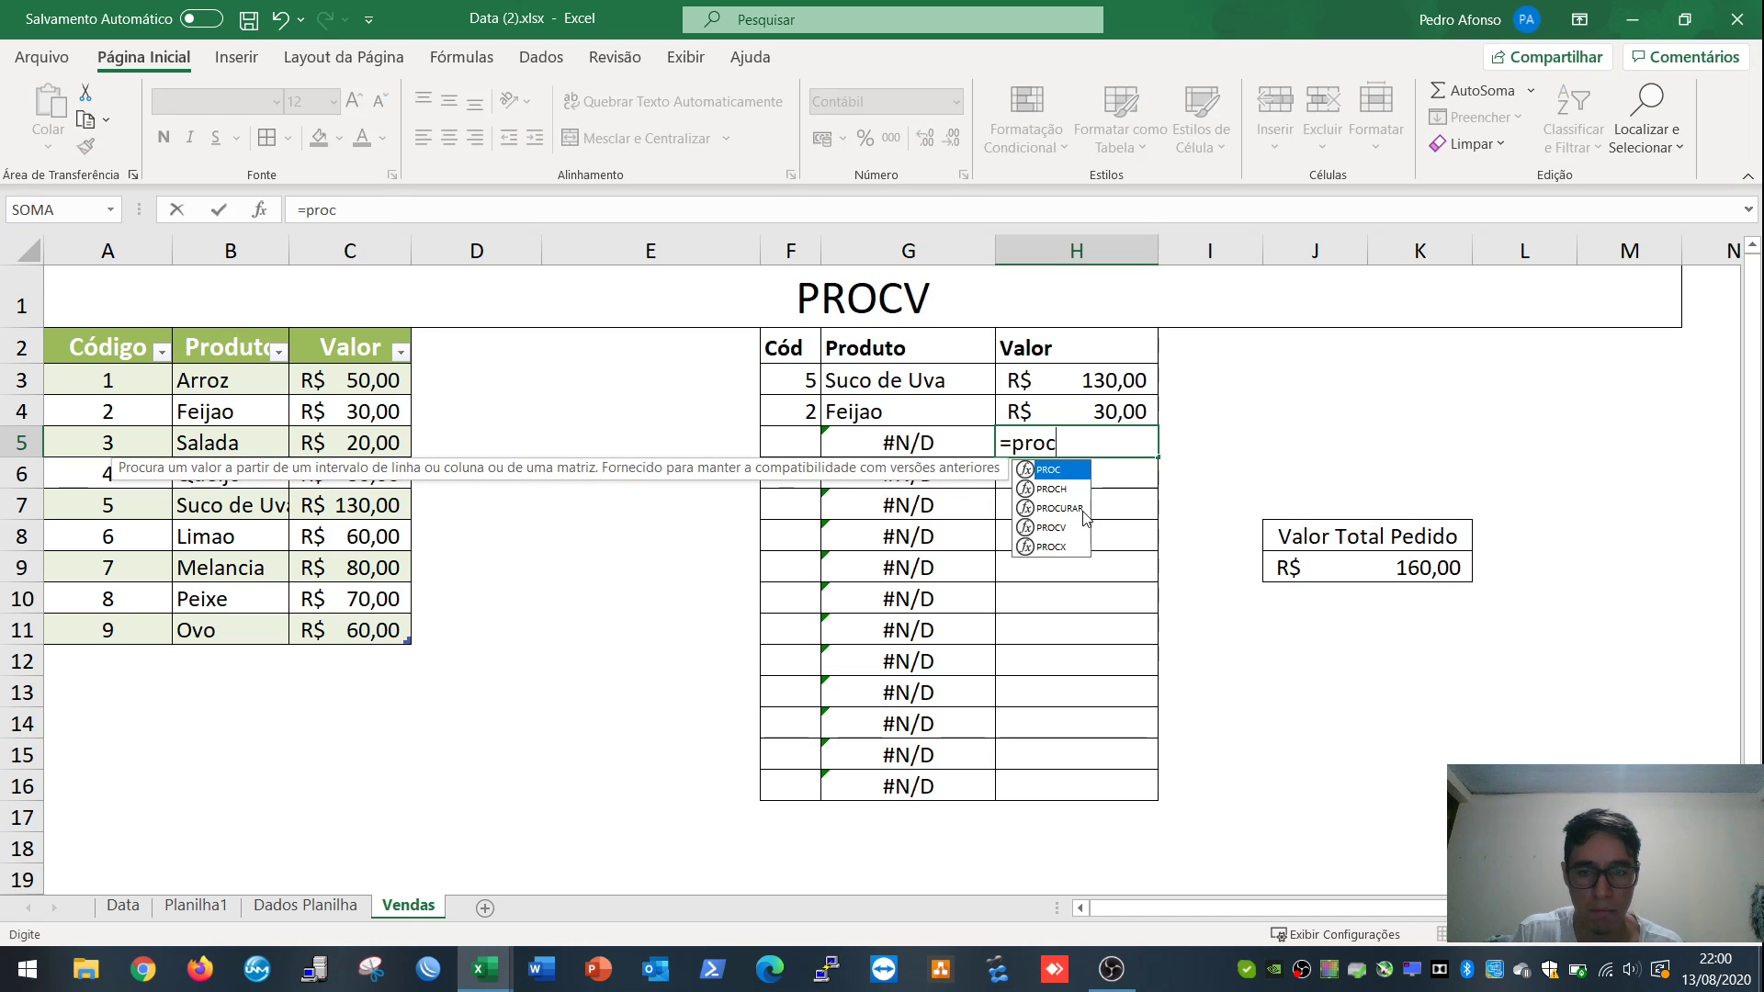
text(v()
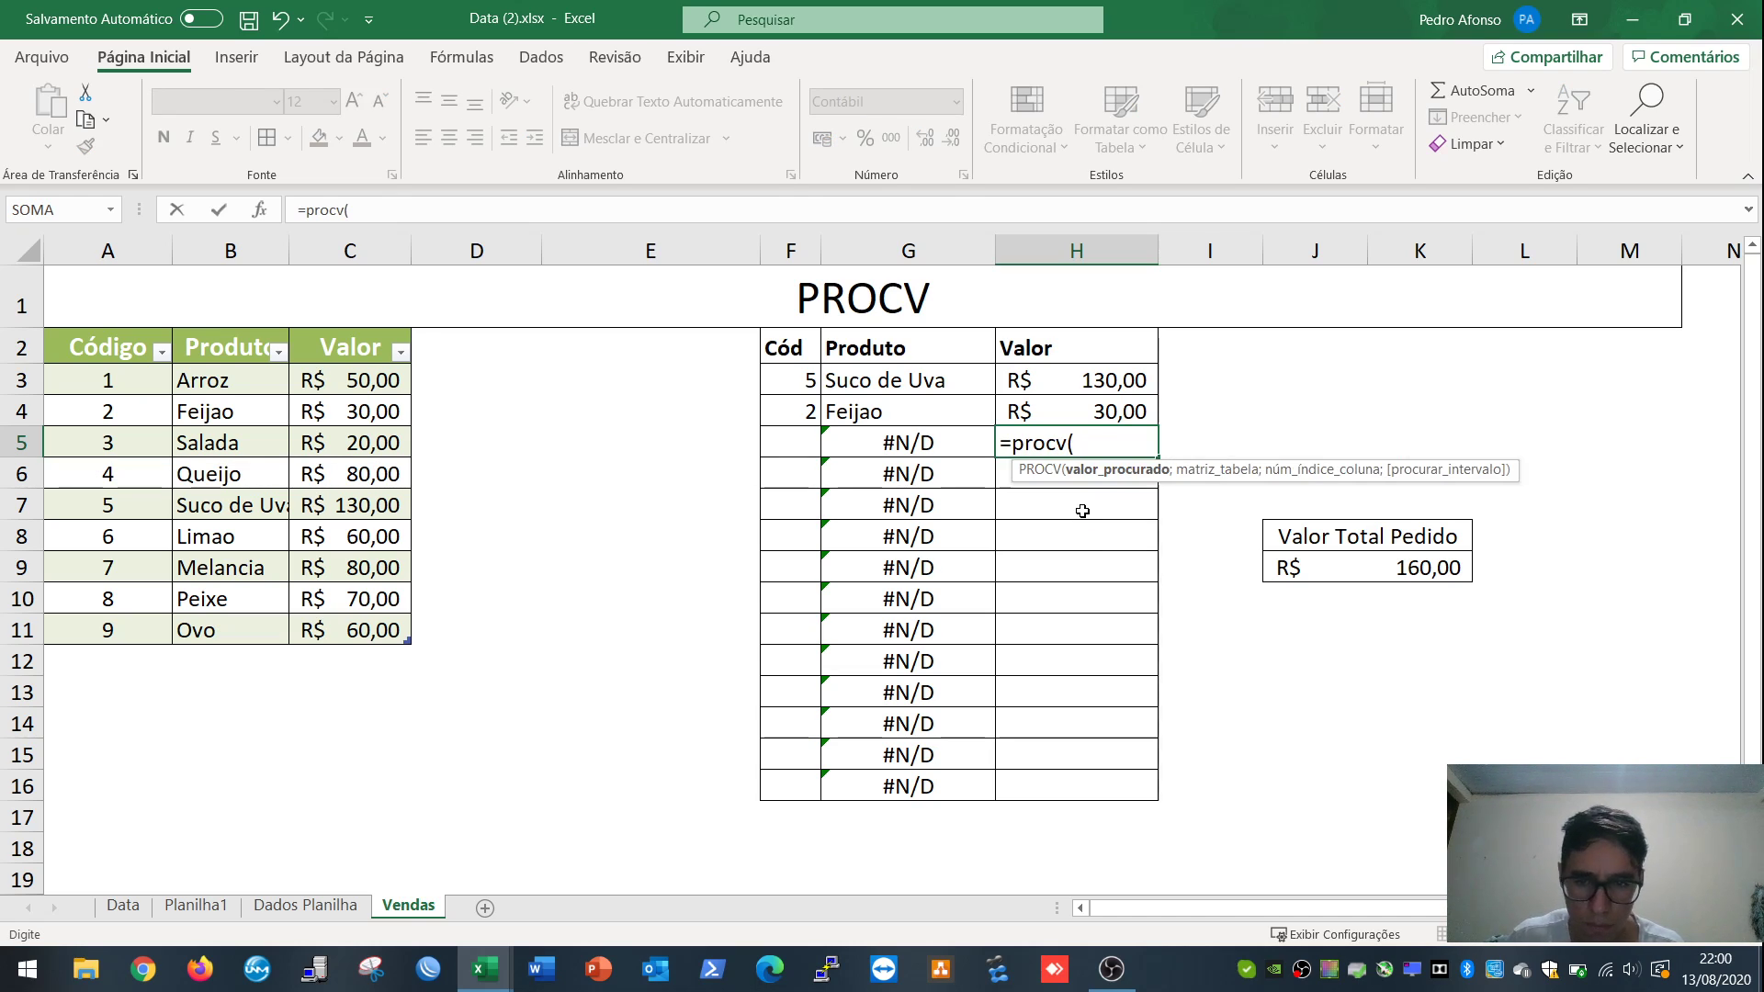
click(791, 446)
text(;)
drag(110, 354, 345, 625)
text(;)
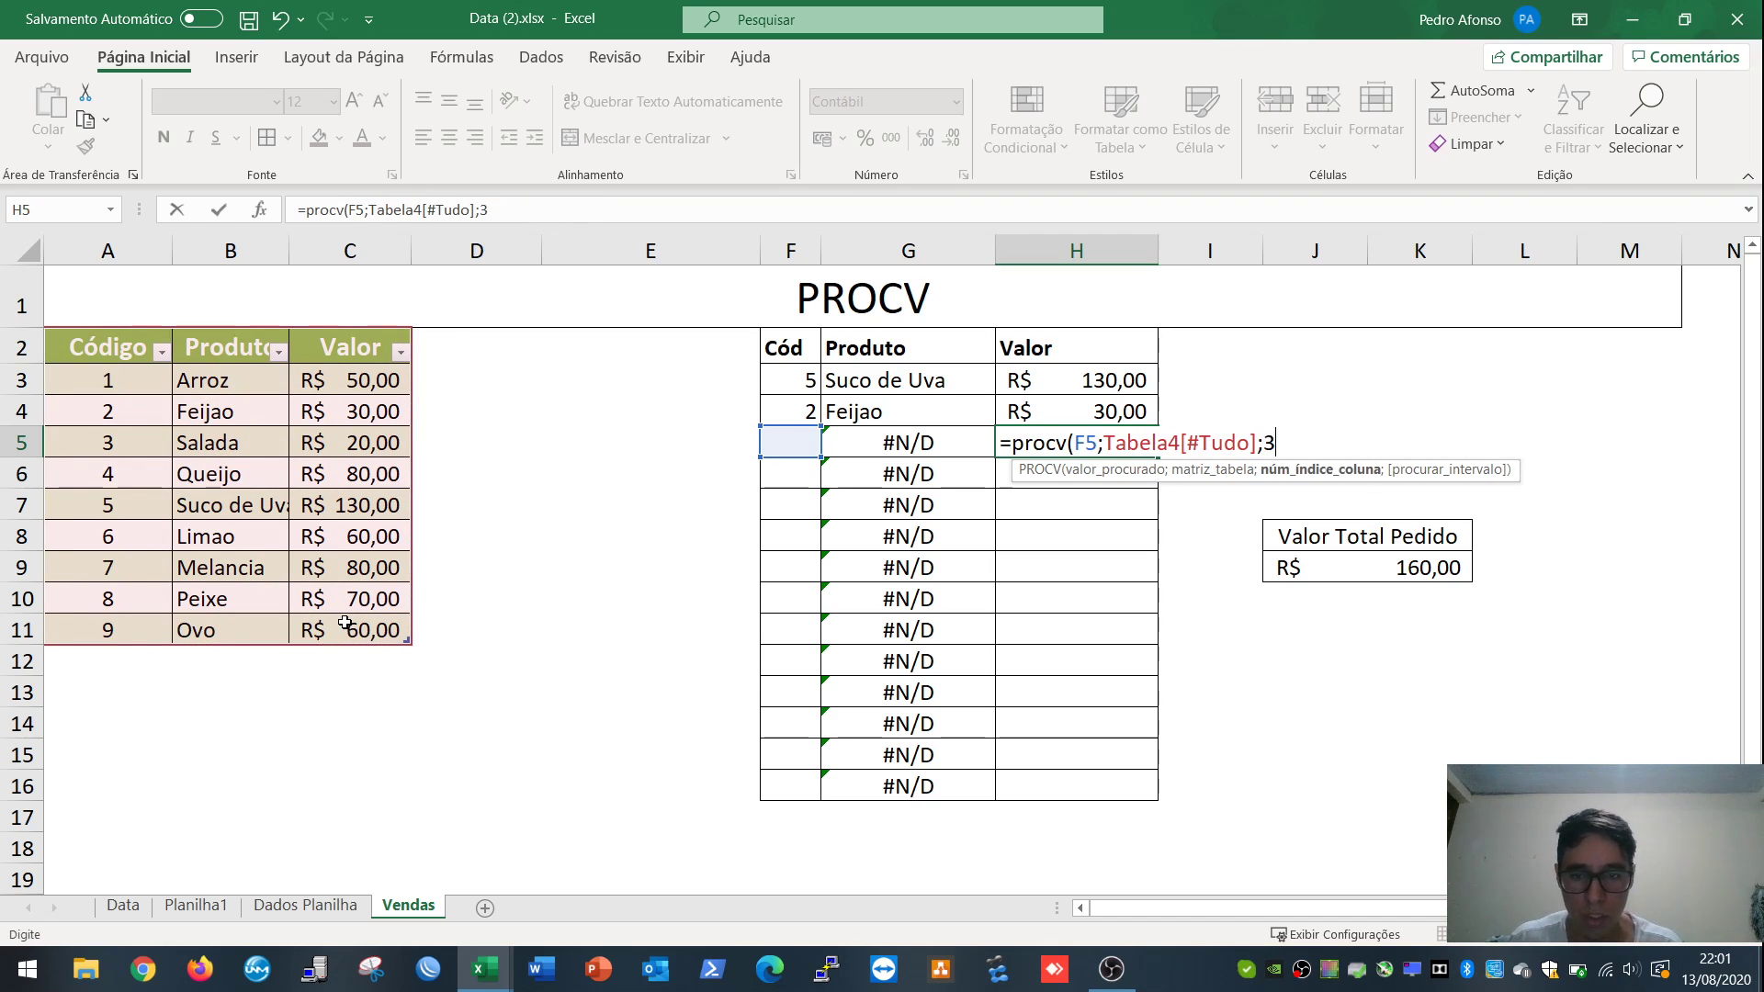
text(3;)
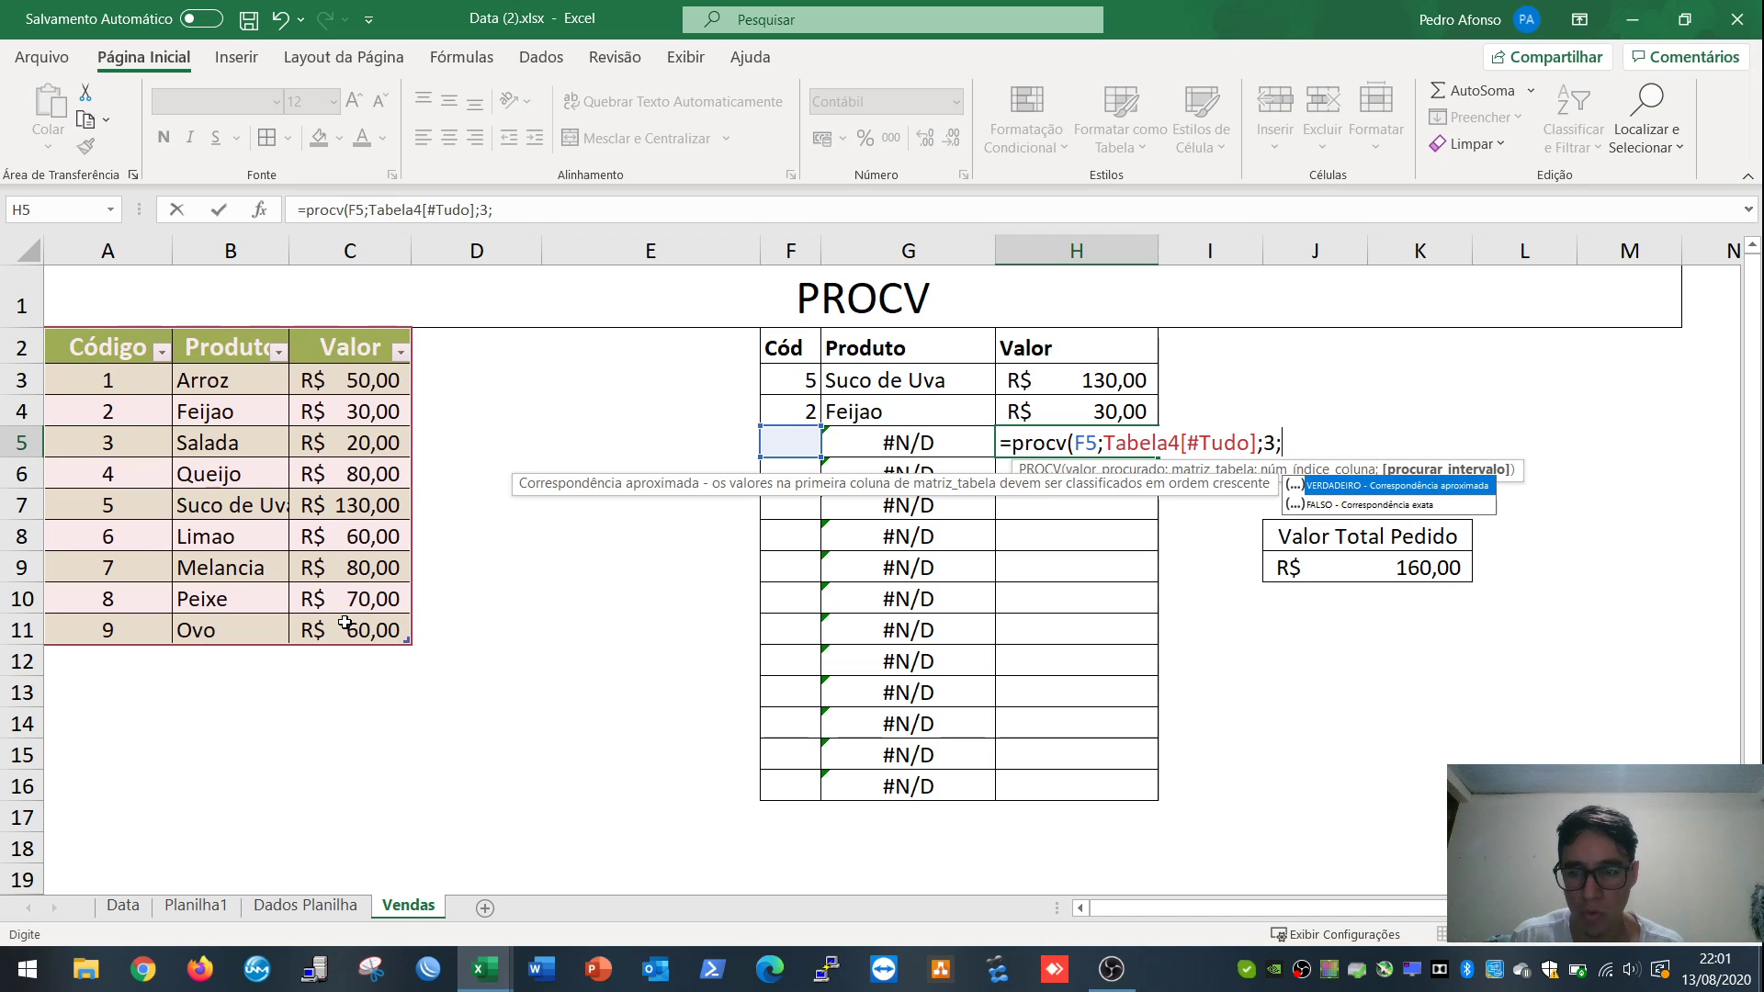
text(falso)
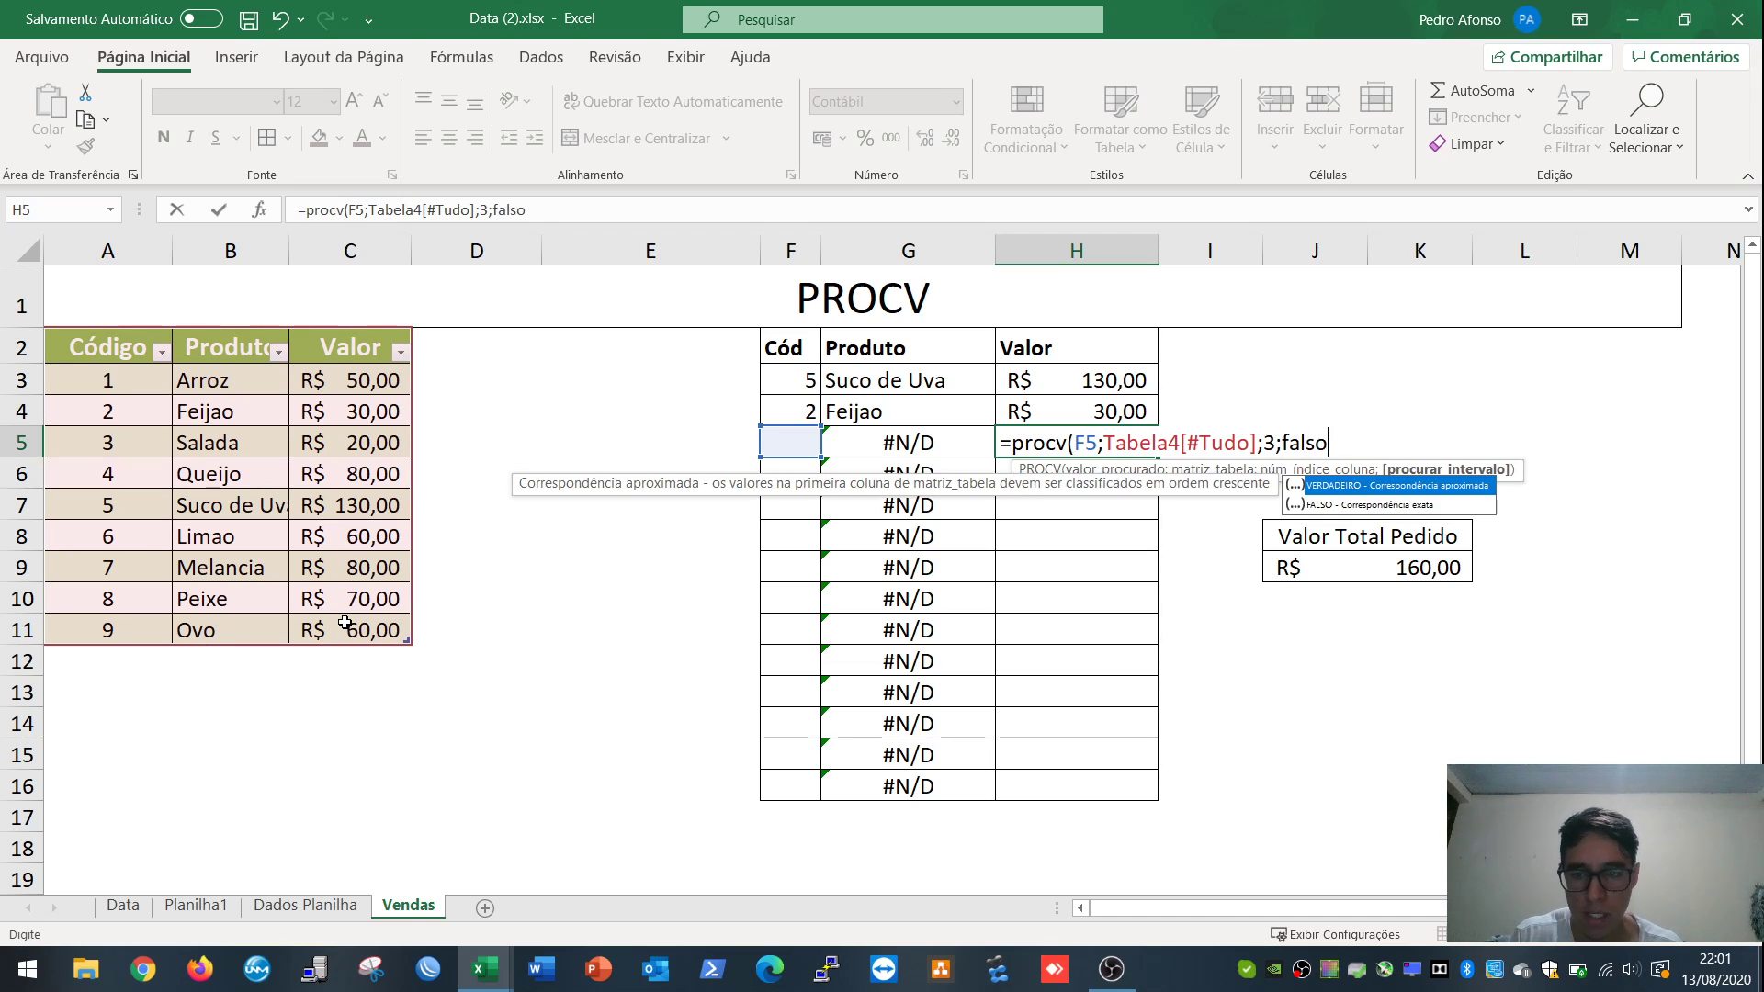
text())
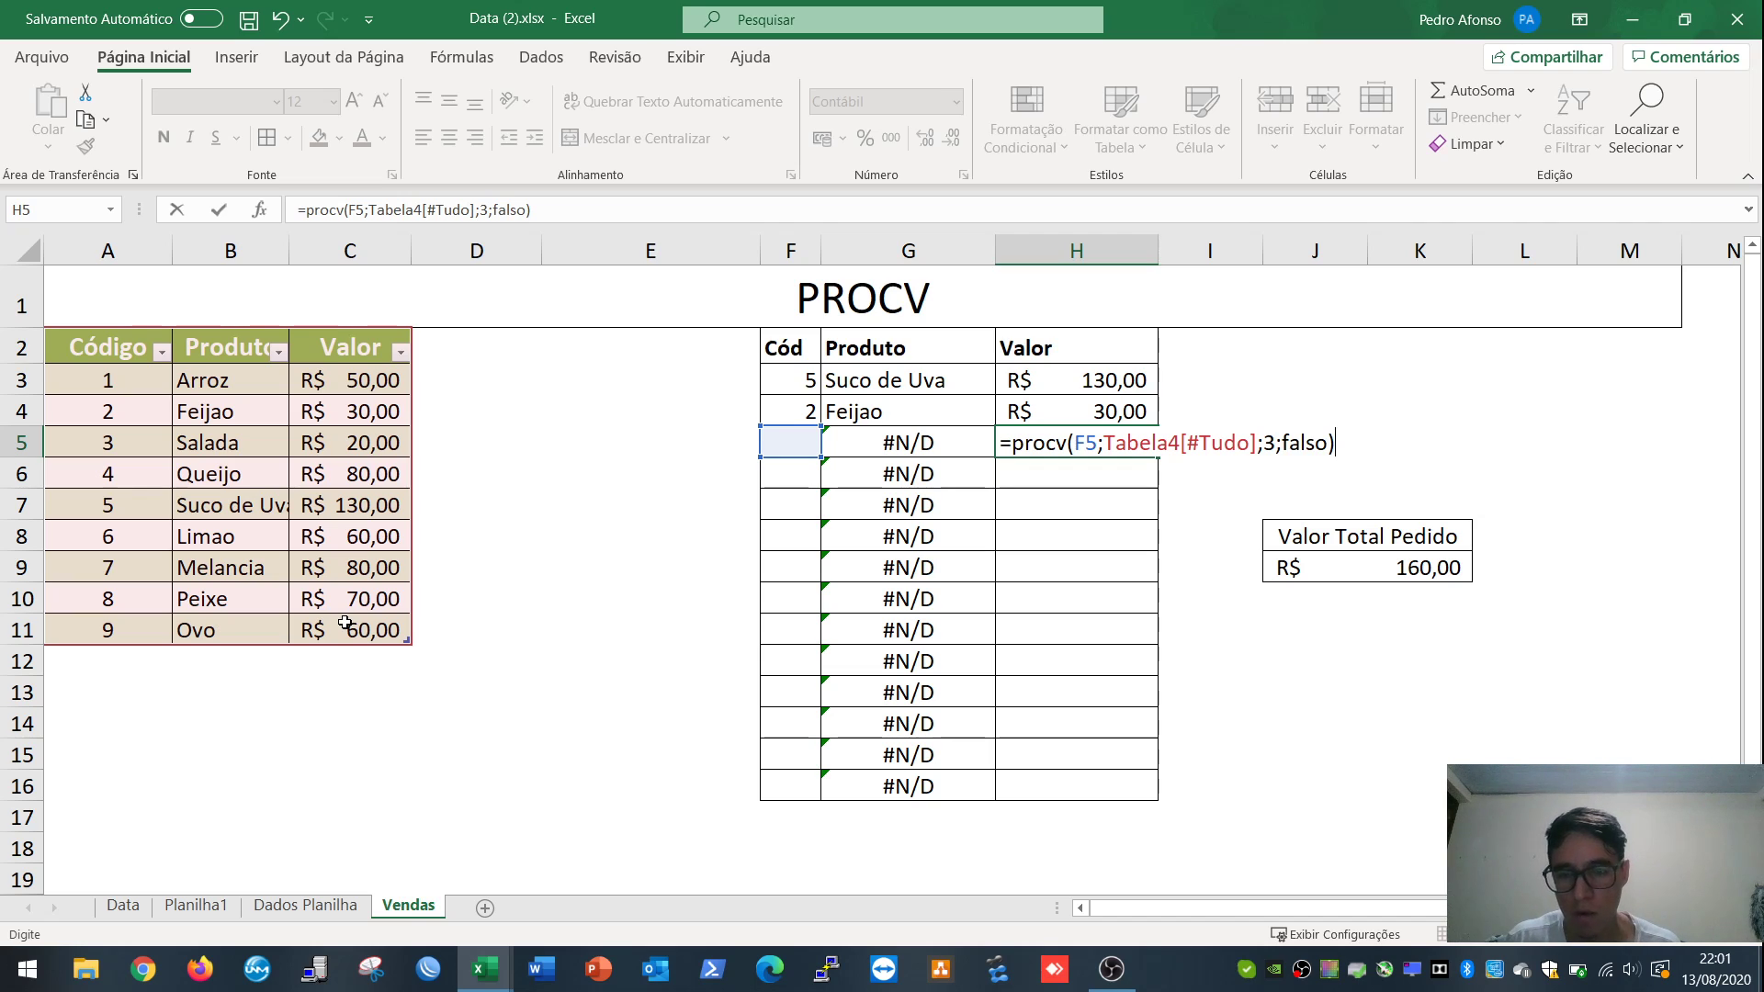
key(Return)
Step: Copy the PROCV formula from H5 into the remaining Valor cells H6 to H16
click(1059, 441)
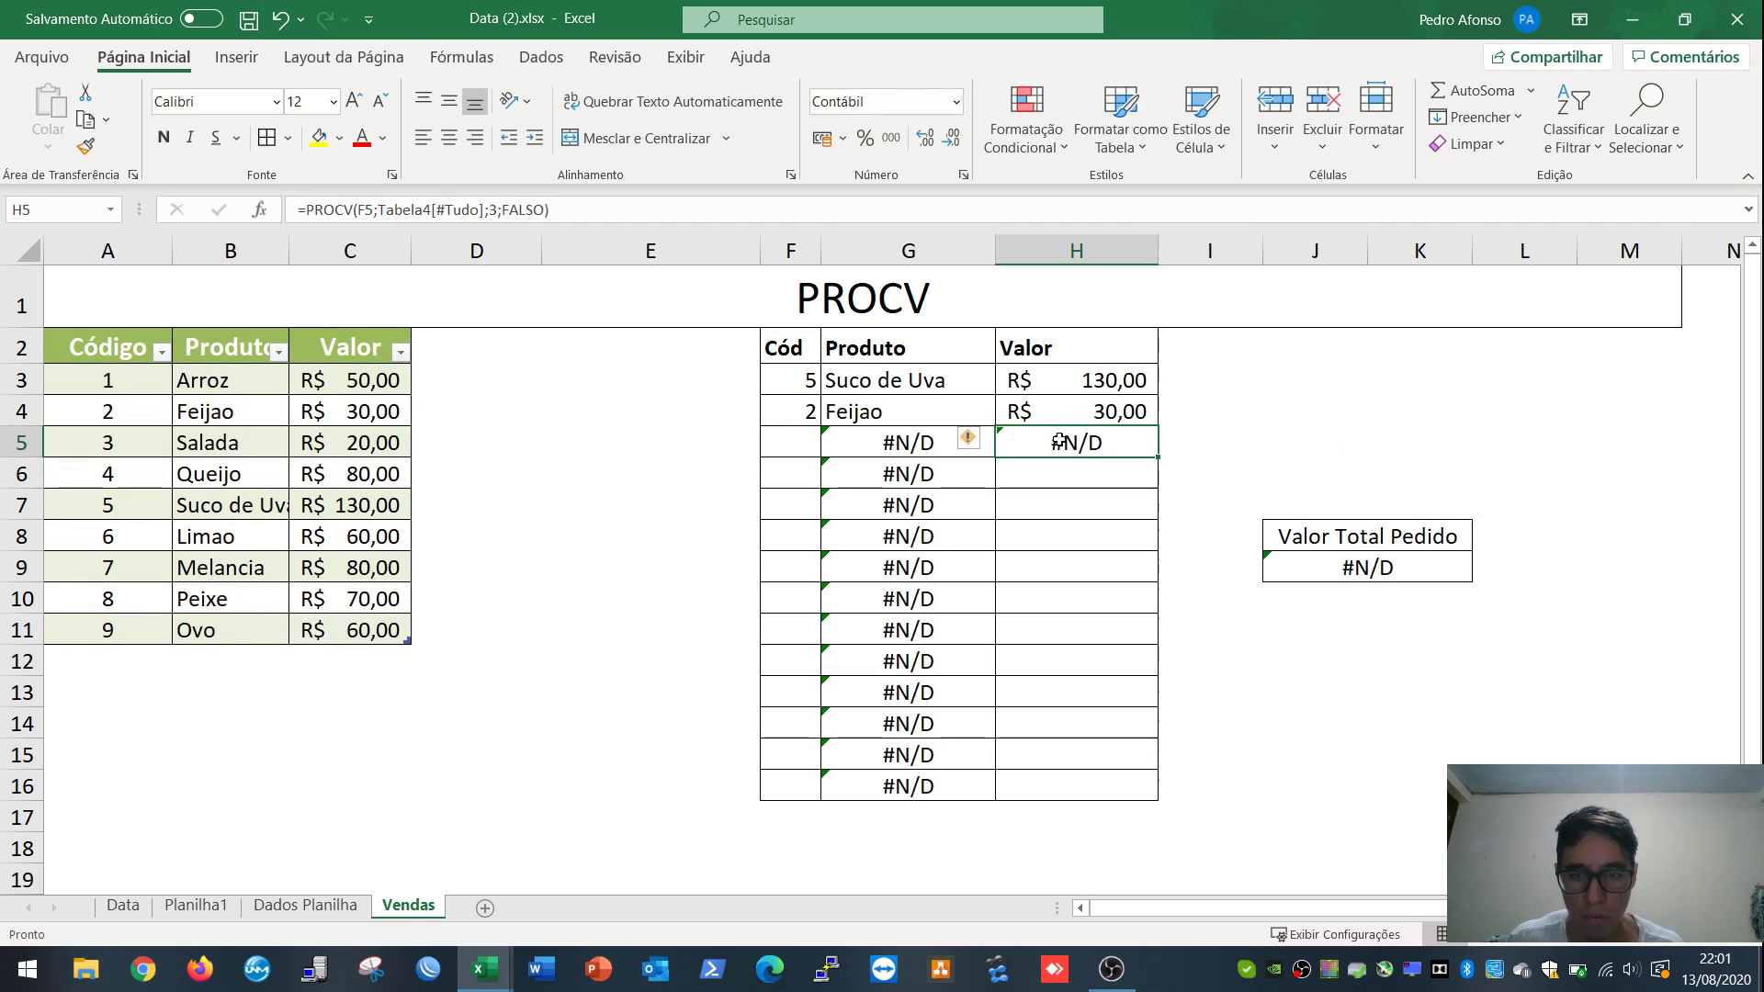
key(ctrl+c)
drag(1106, 477, 1087, 788)
key(ctrl+v)
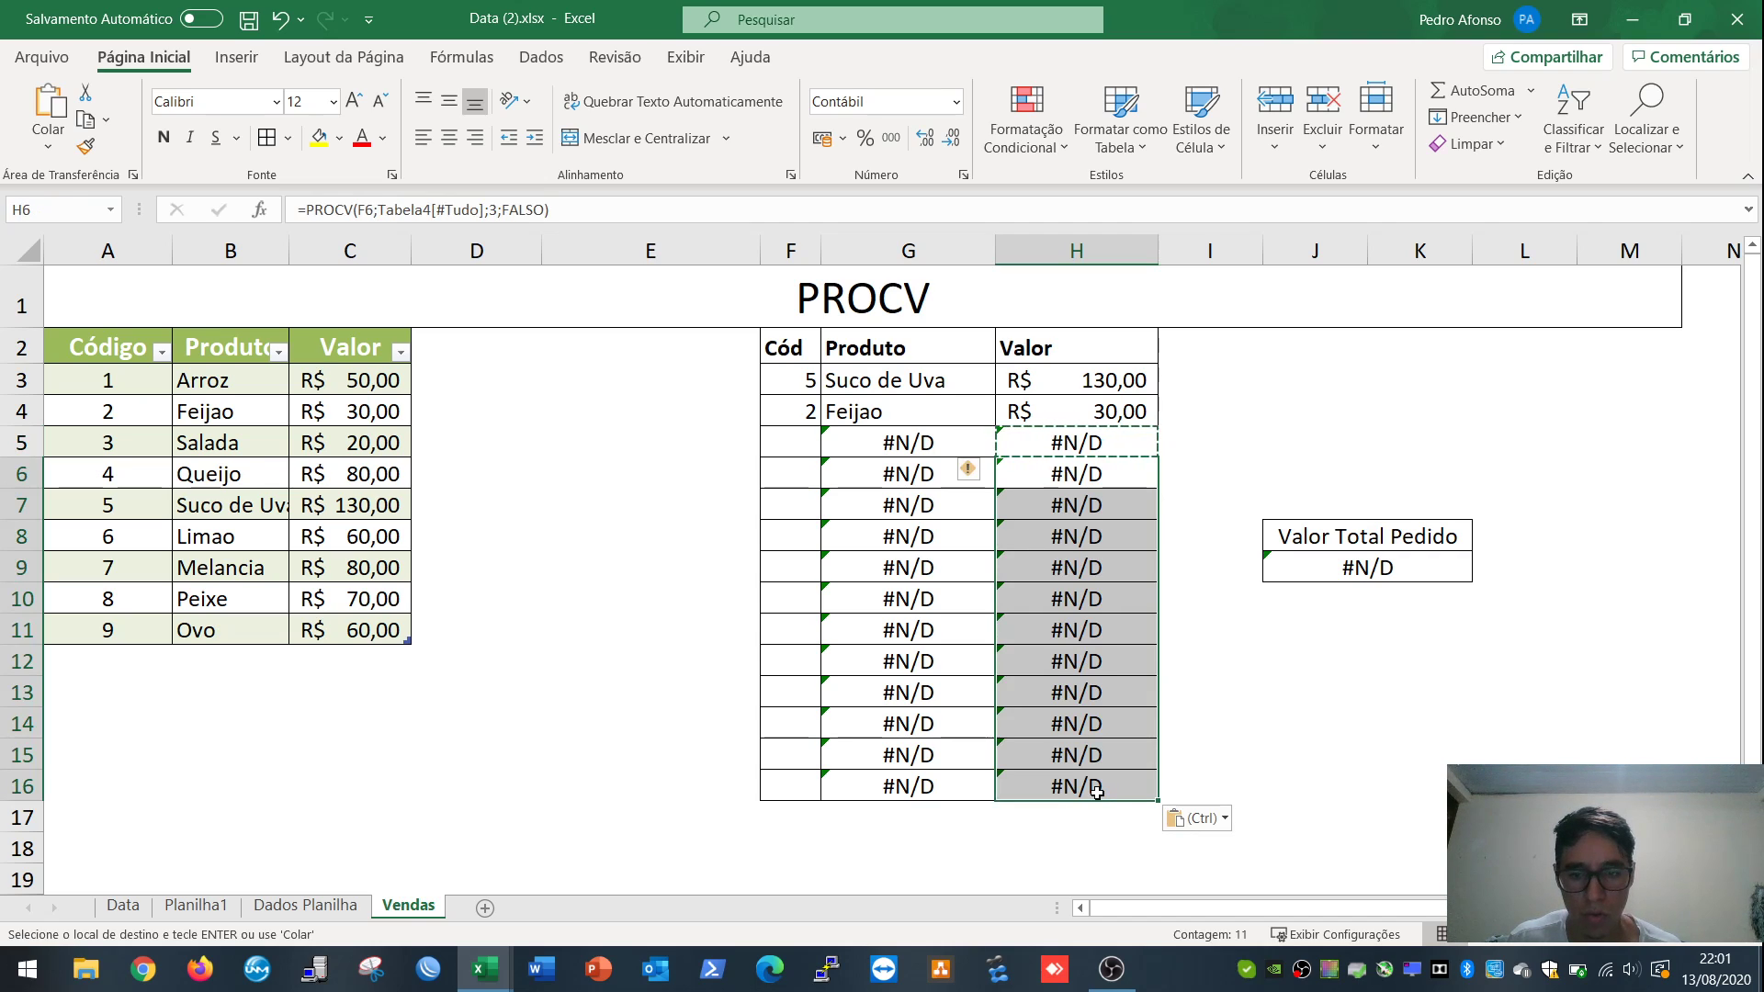
Step: Review the copied Valor formulas from H16 up to H5 and end the copy mode
click(1097, 792)
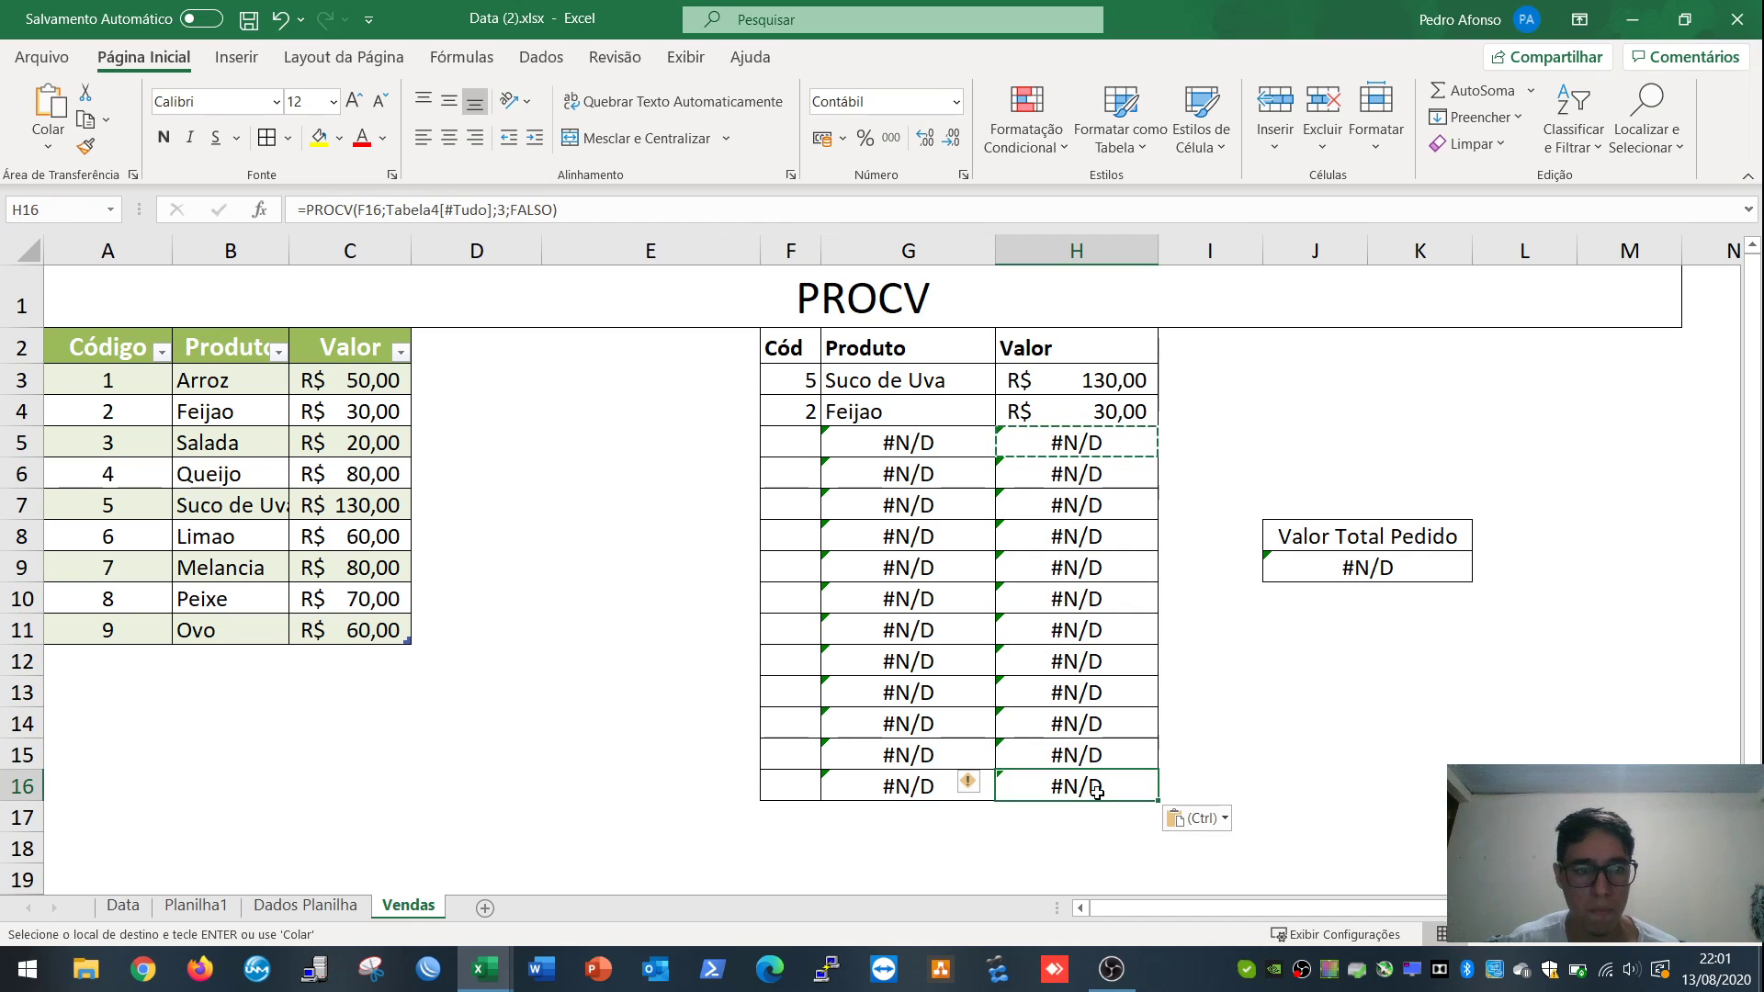
key(Up)
key(Up)
key(Up)
key(Up)
key(Up)
key(Up)
key(Up)
key(Up)
key(Up)
key(Up)
key(Up)
key(Escape)
Step: Enter the product codes 3, 4, 5, 6, 7, 5 and 6 in the Cód cells F5 to F11
key(Left)
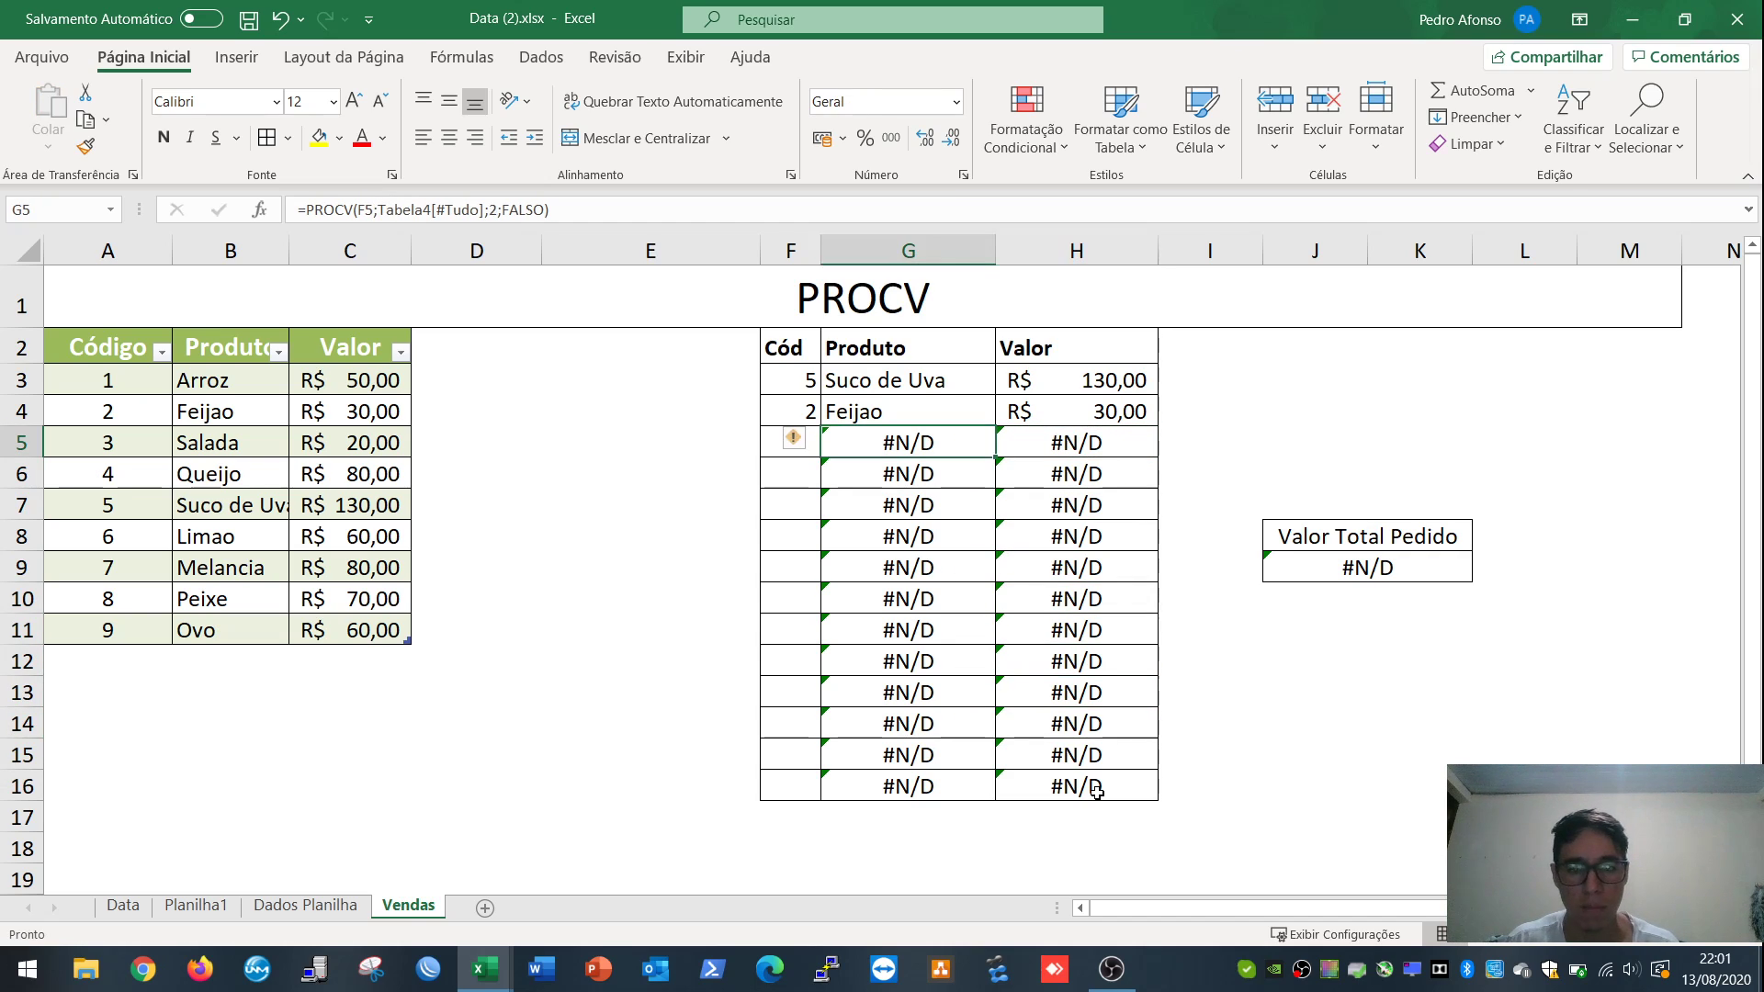
key(Left)
text(3)
key(Return)
text(4)
key(Return)
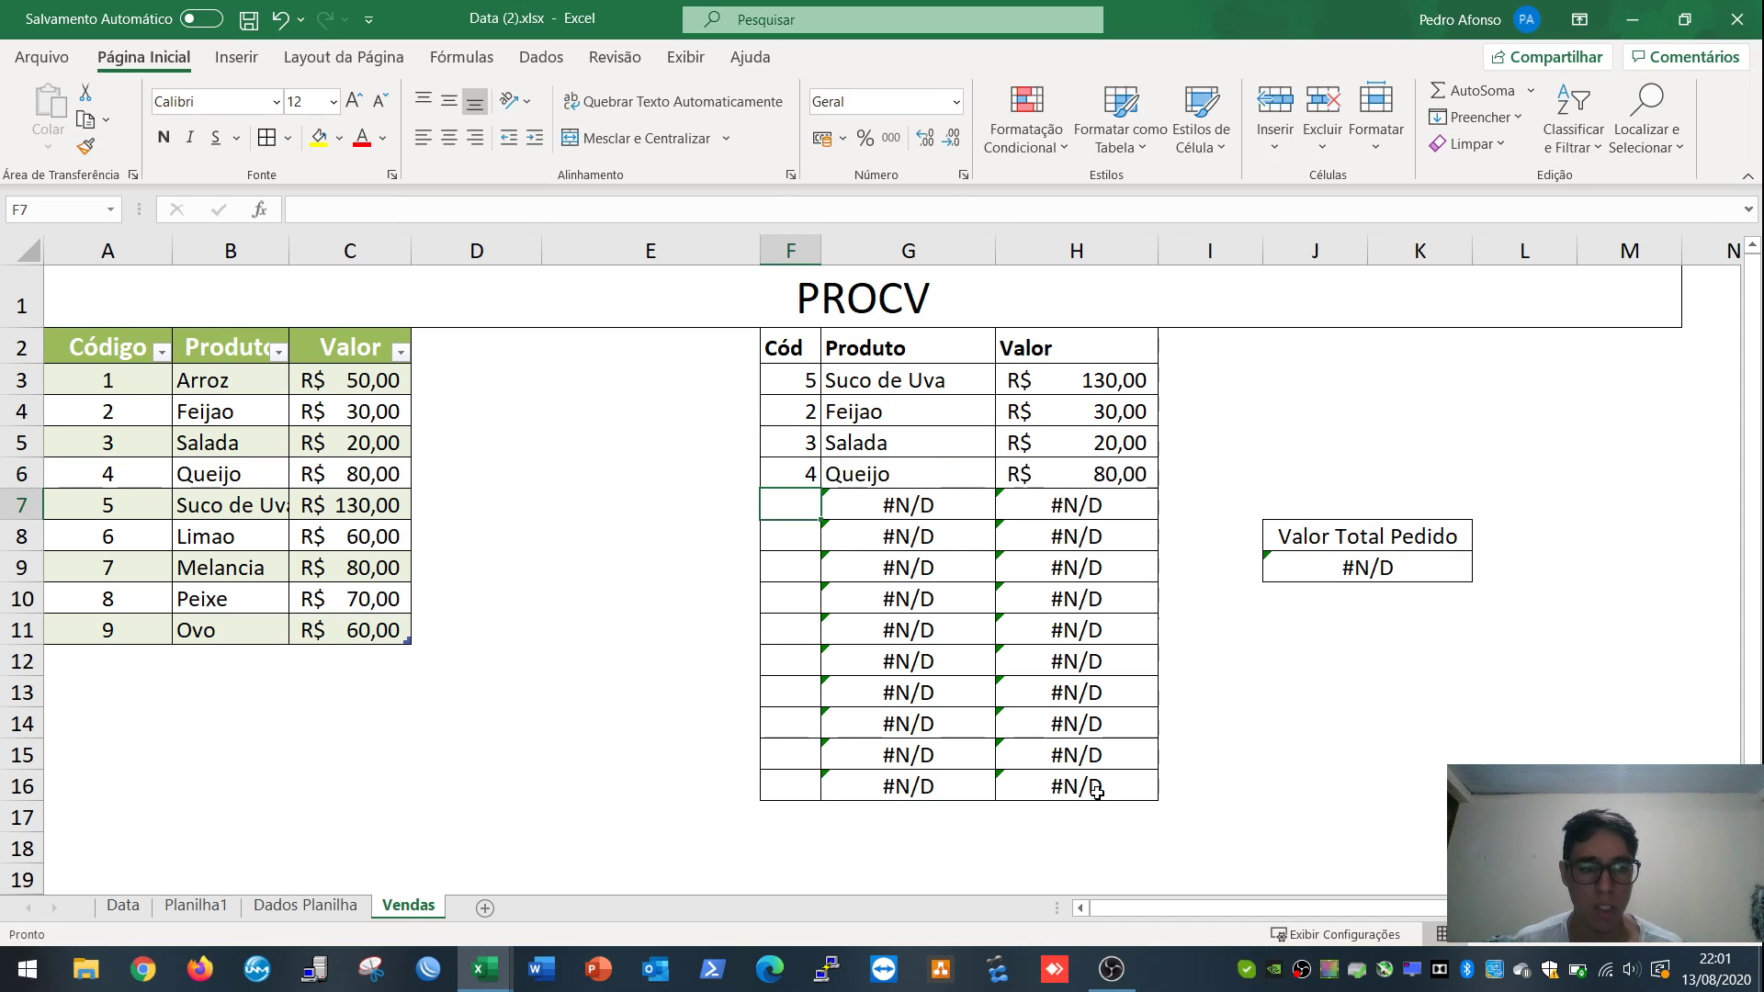
text(5)
key(Return)
text(6)
key(Return)
text(7)
key(Return)
text(5)
key(Return)
text(6)
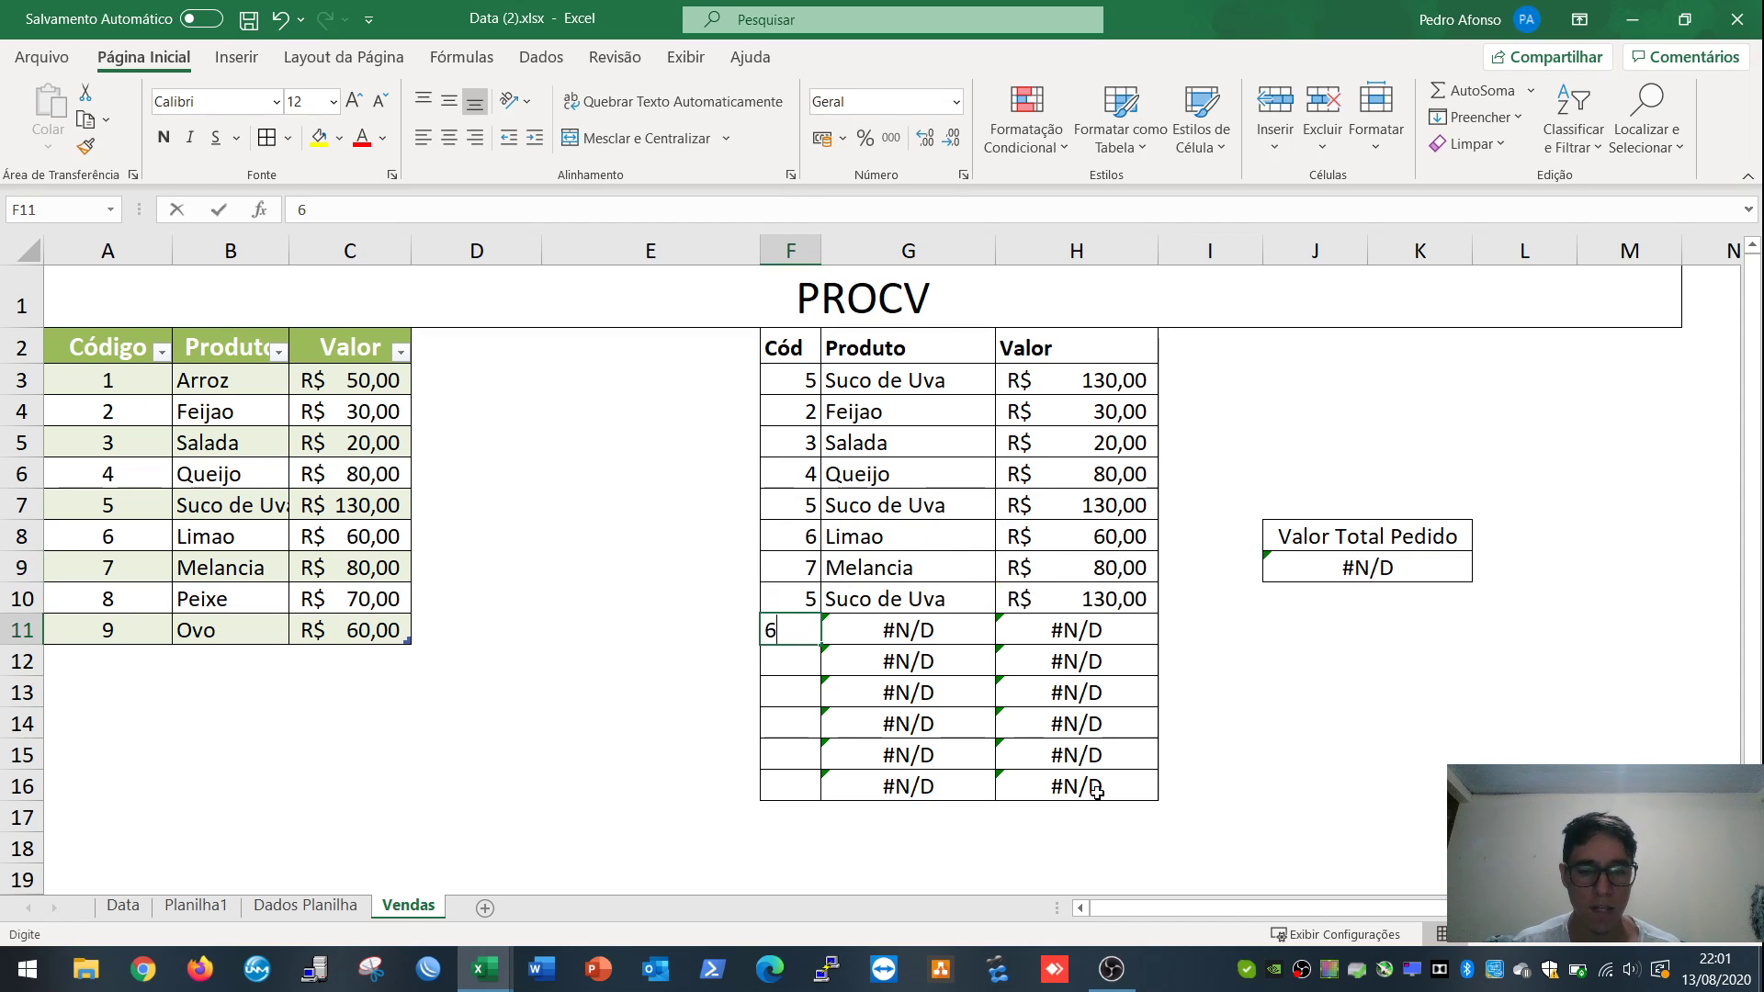
key(Return)
Step: Fill the remaining Cód cells F12 to F16 with the codes 2, 1, 5, 6 and 3
text(2)
key(Return)
text(1)
key(Return)
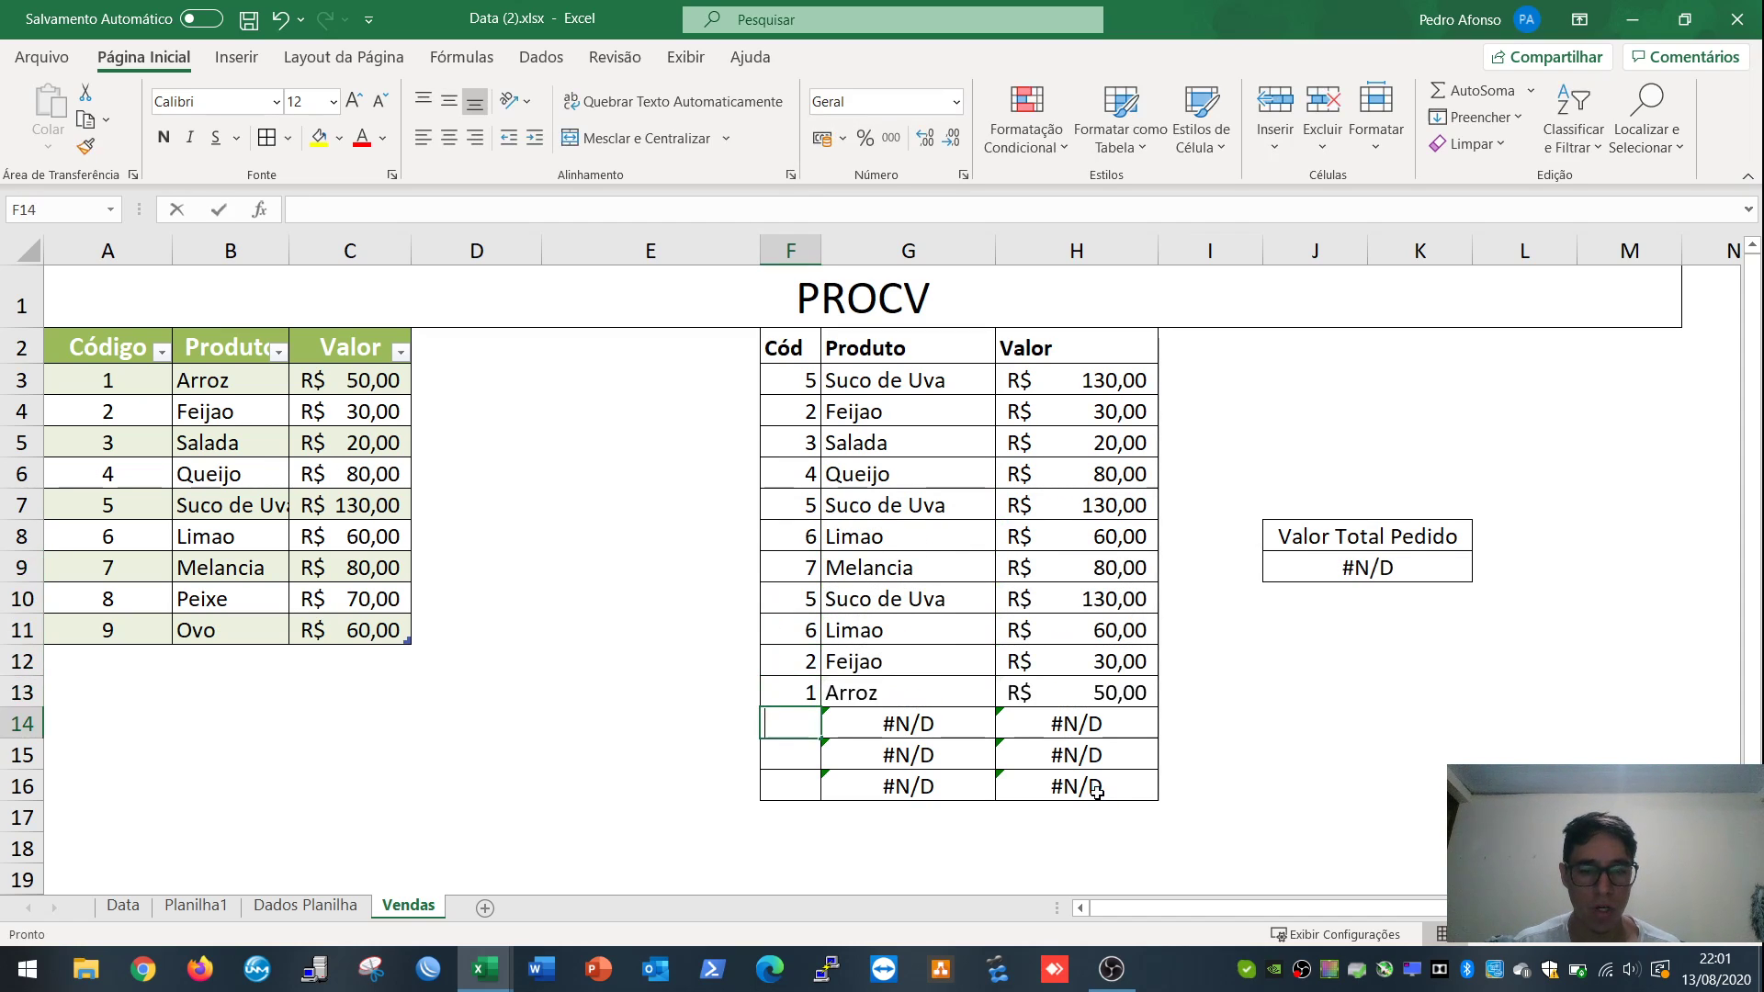
text(5)
key(Return)
text(6)
key(Return)
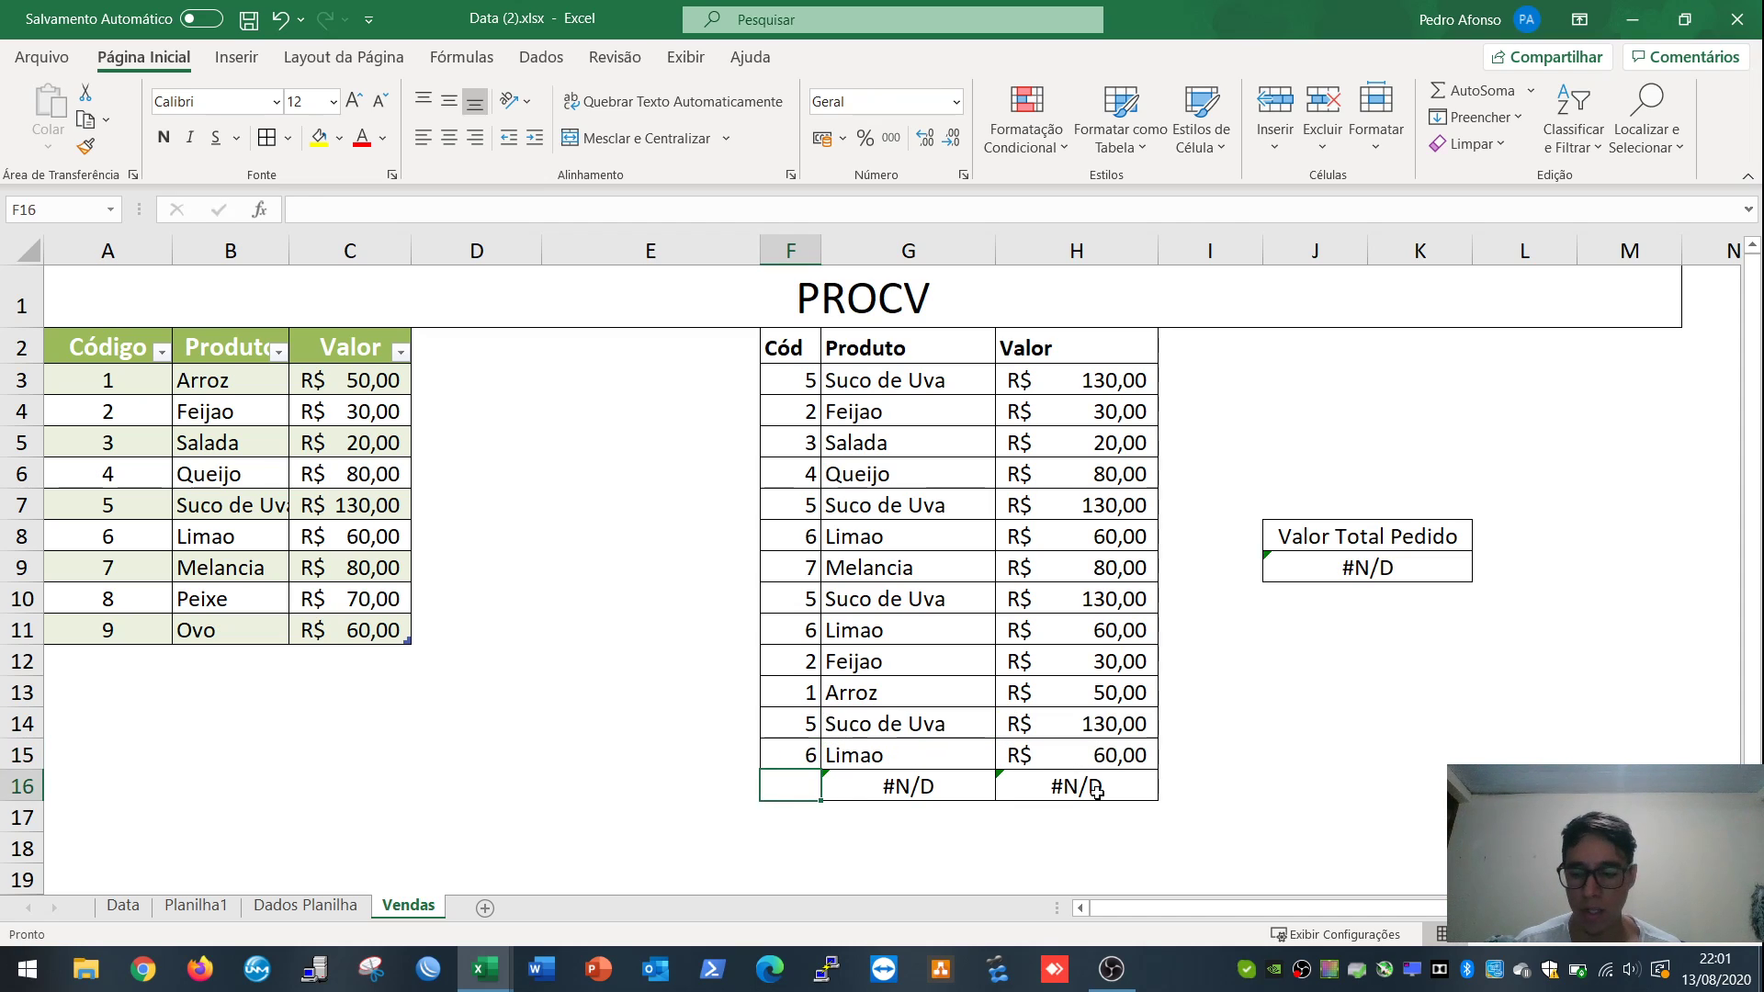
text(3)
key(Return)
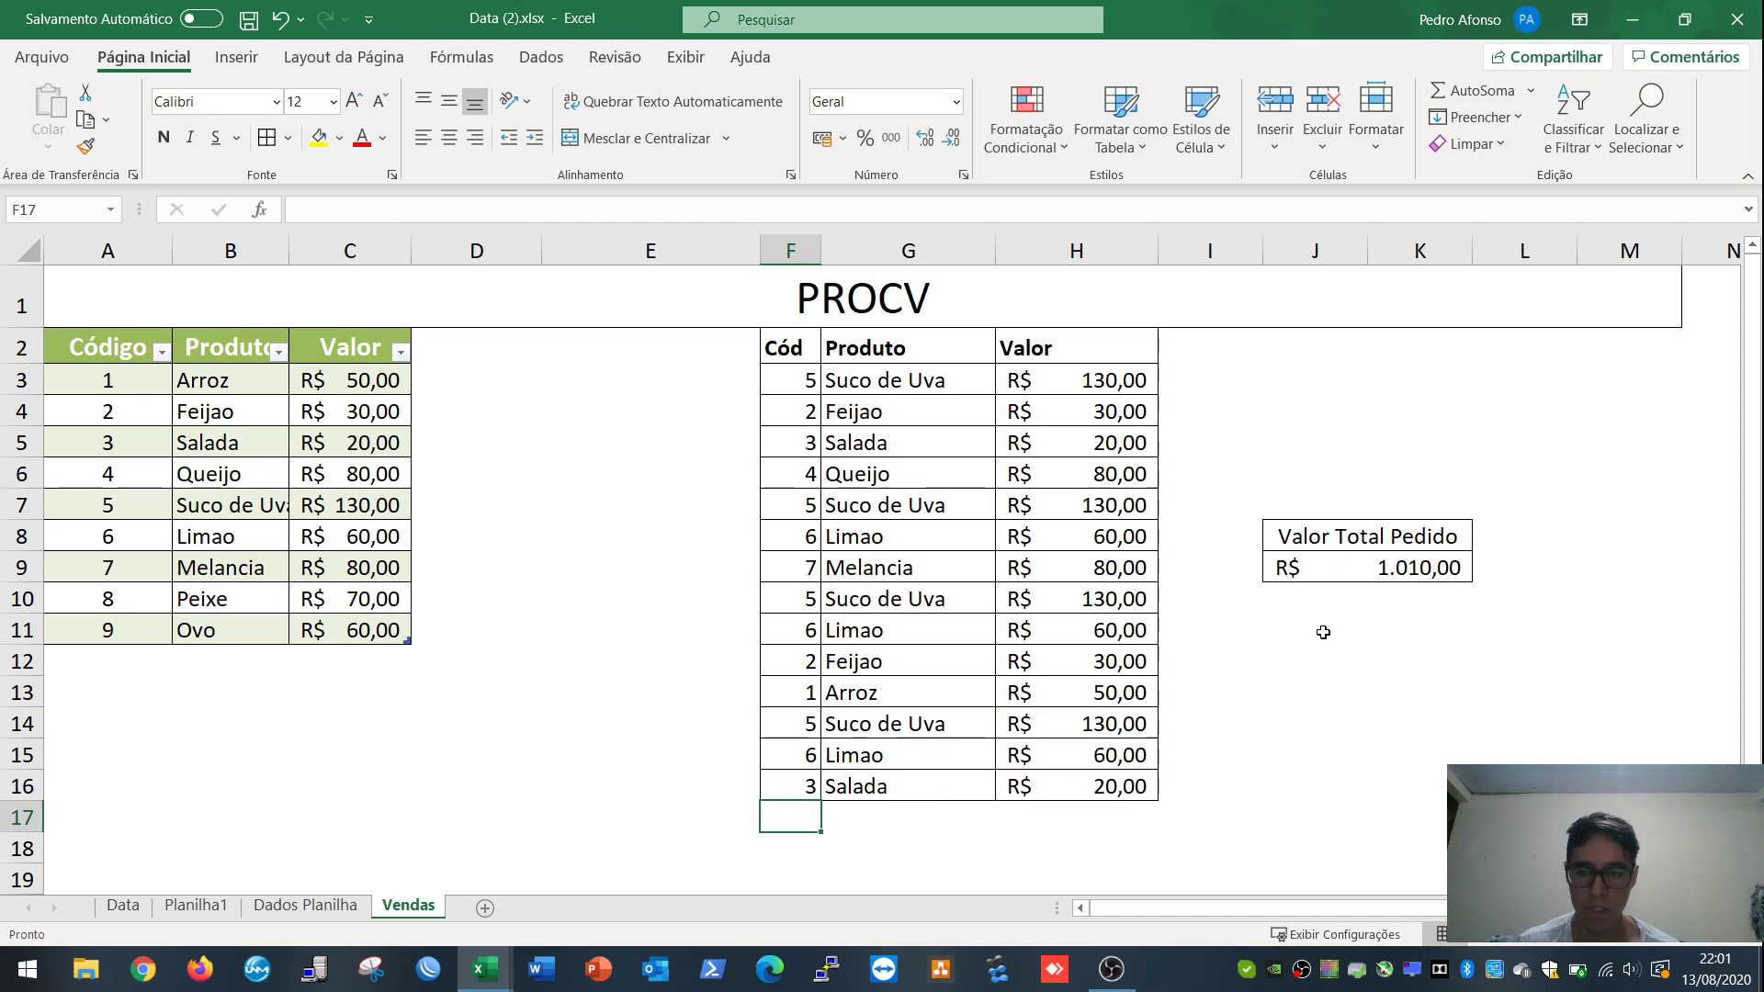
Step: Replace the code in F16 with 10, a code missing from the product table
key(Up)
text(10)
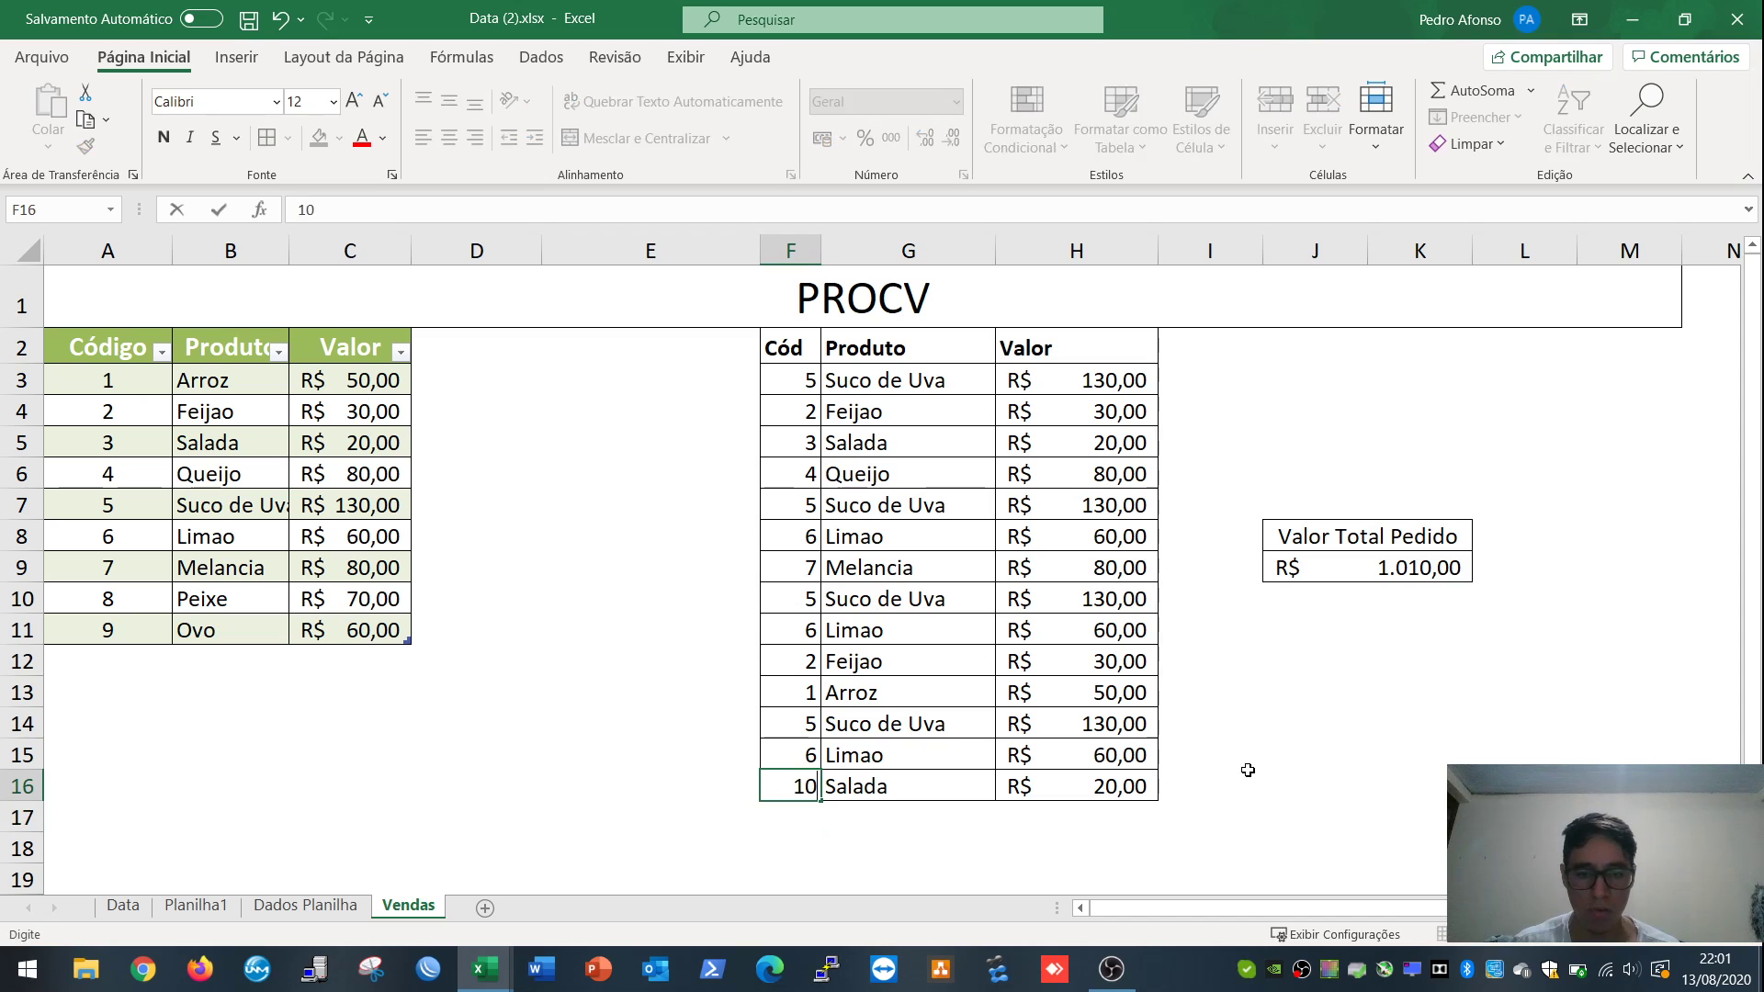
key(Return)
key(Up)
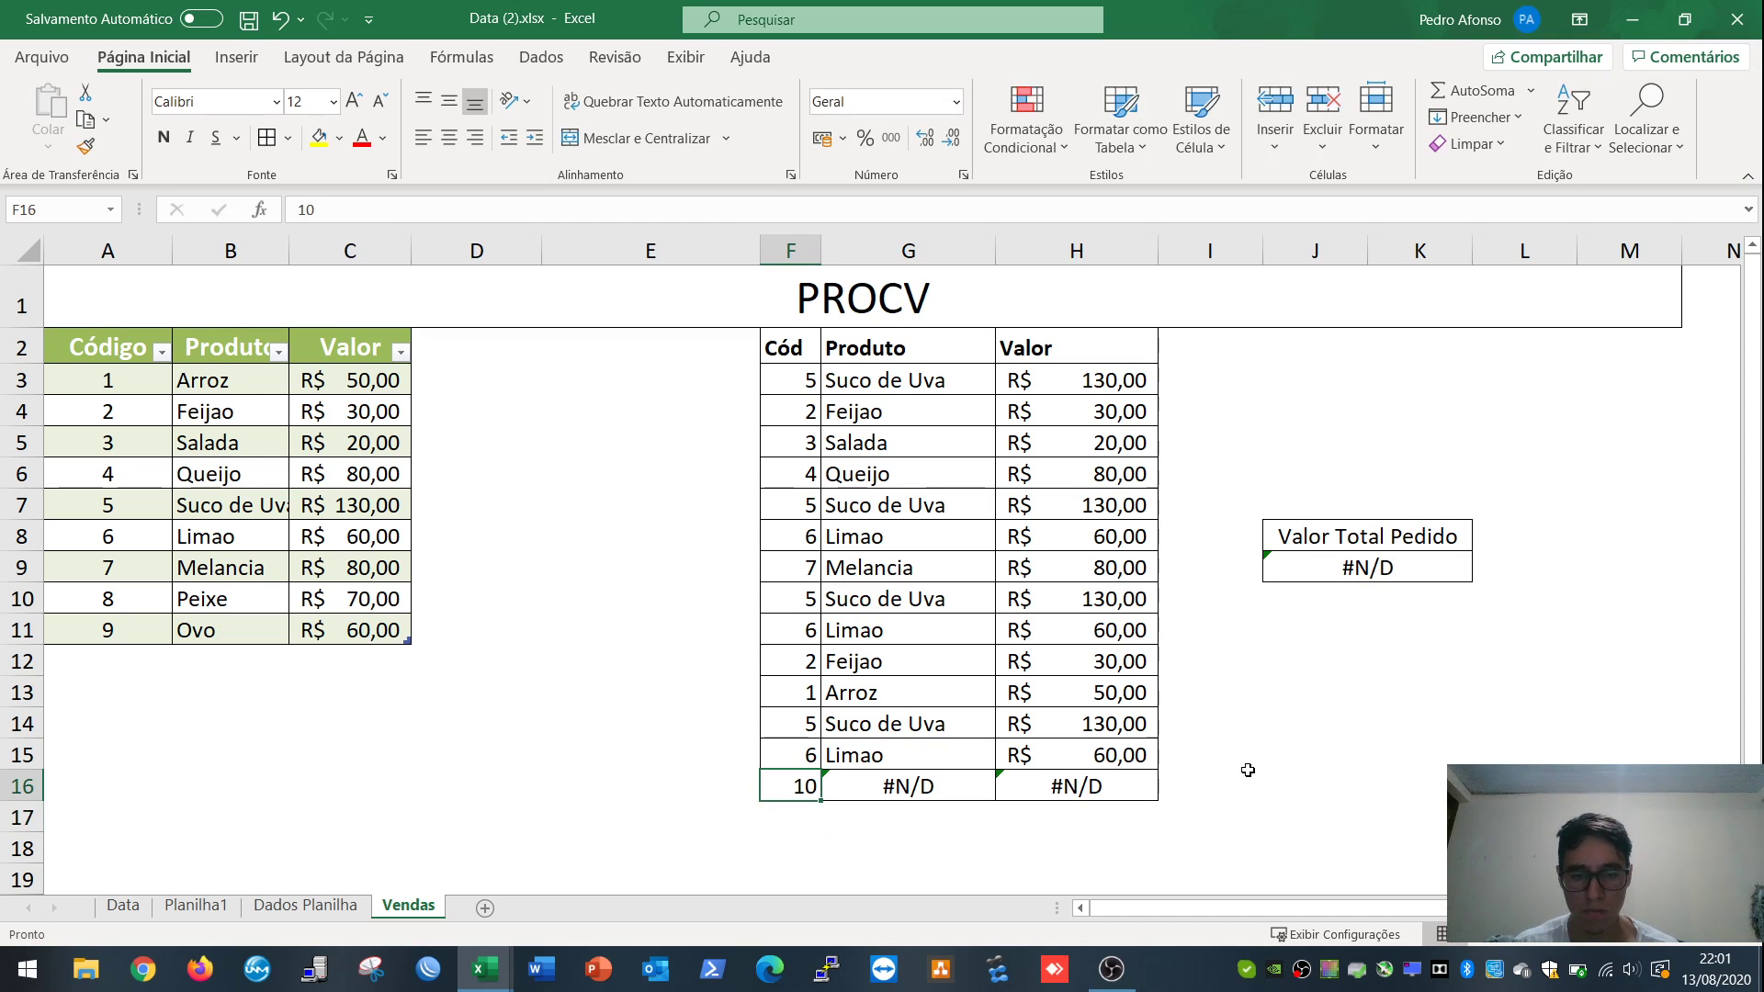
Step: Change the last argument of the PROCV formula in G16 to VERDADEIRO for an approximate match
click(930, 792)
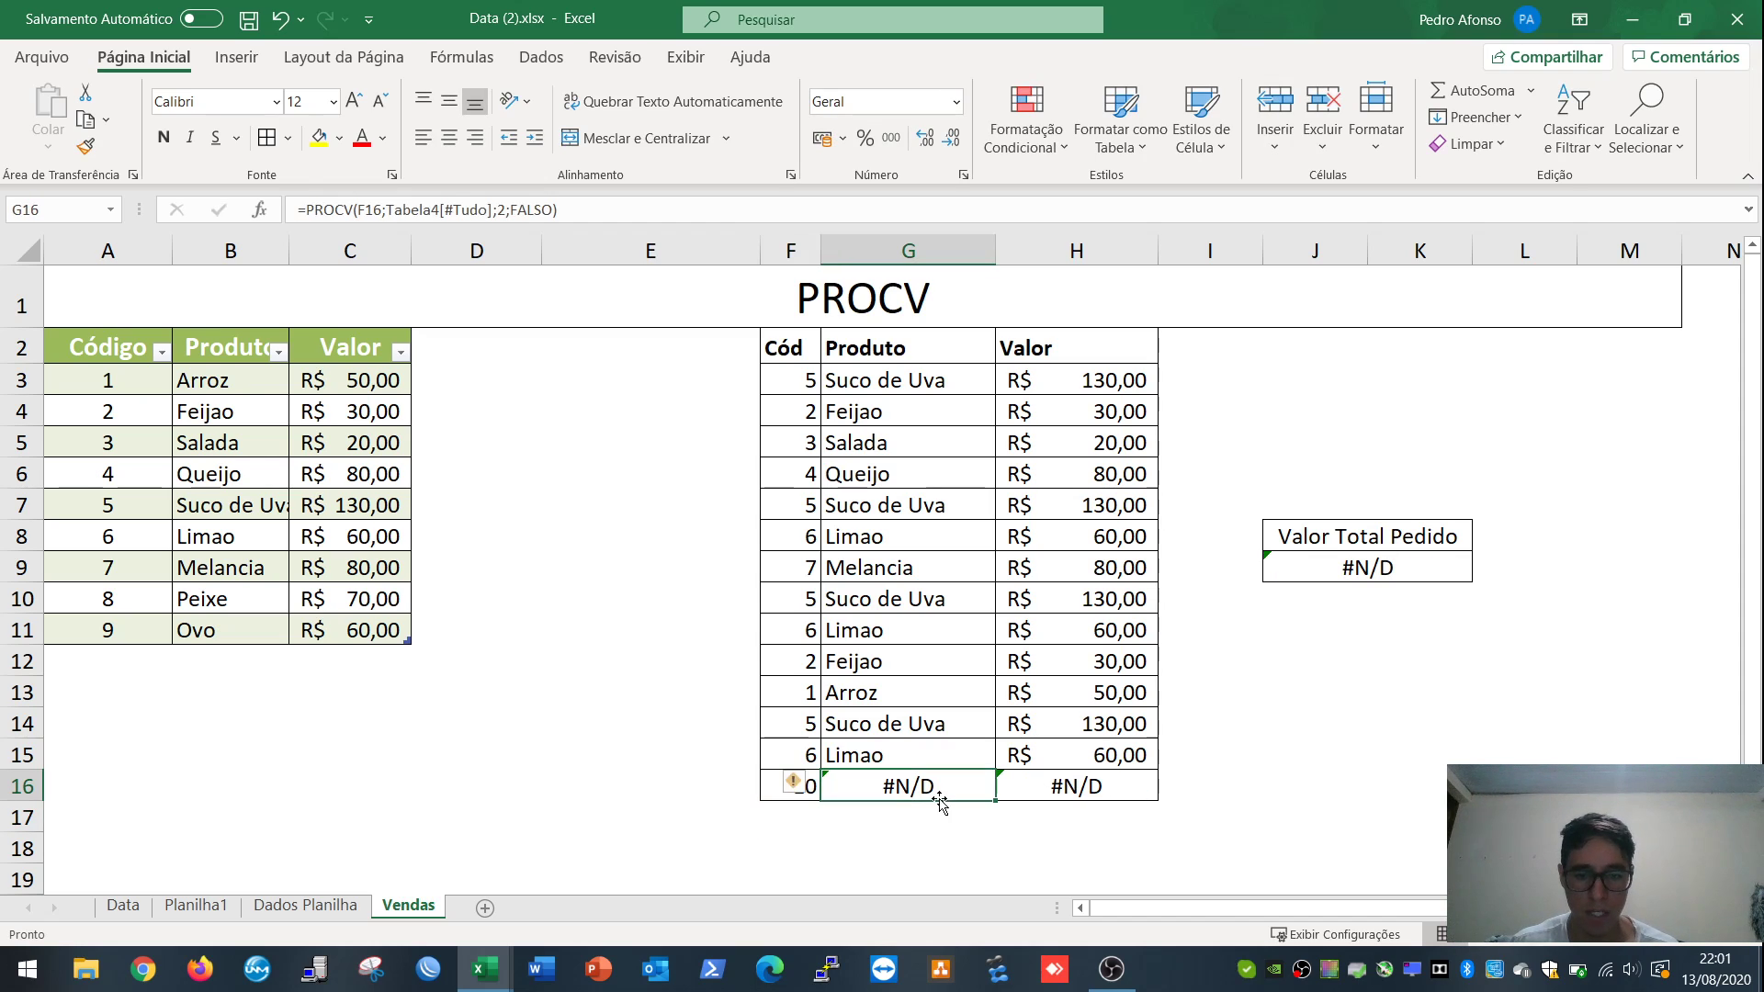
click(591, 215)
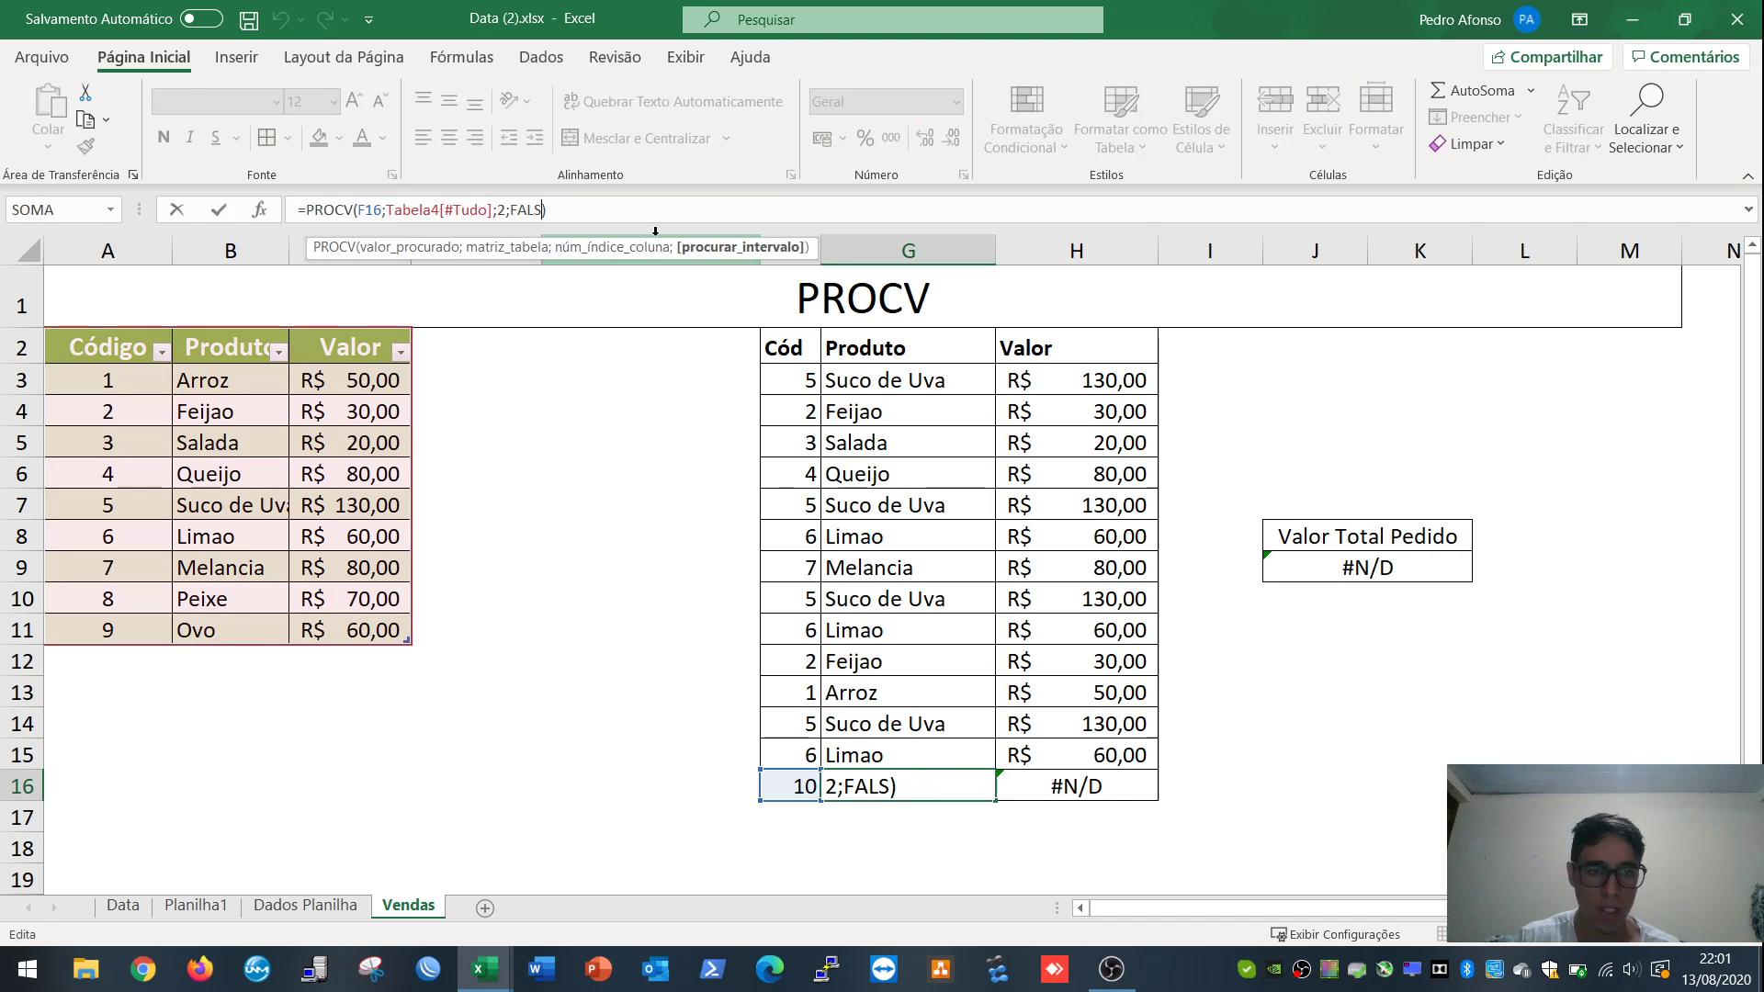
key(BackSpace)
key(BackSpace)
key(BackSpace)
key(BackSpace)
key(Delete)
text(ver)
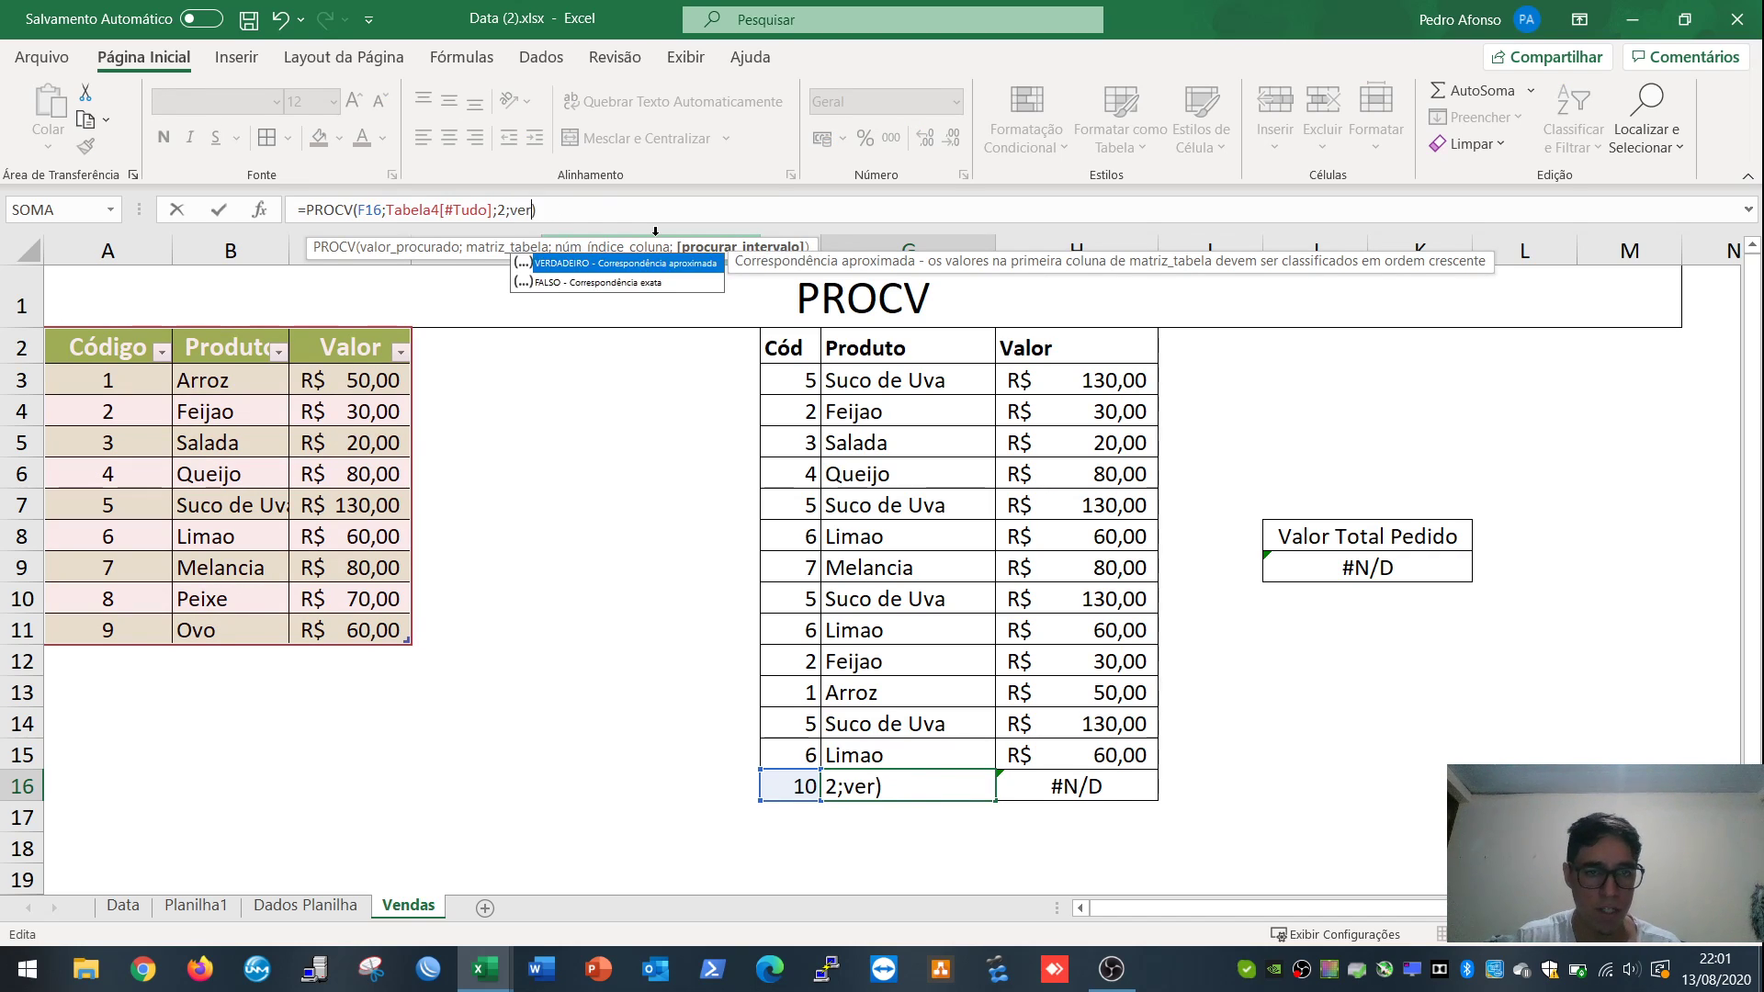
key(Tab)
text())
key(Return)
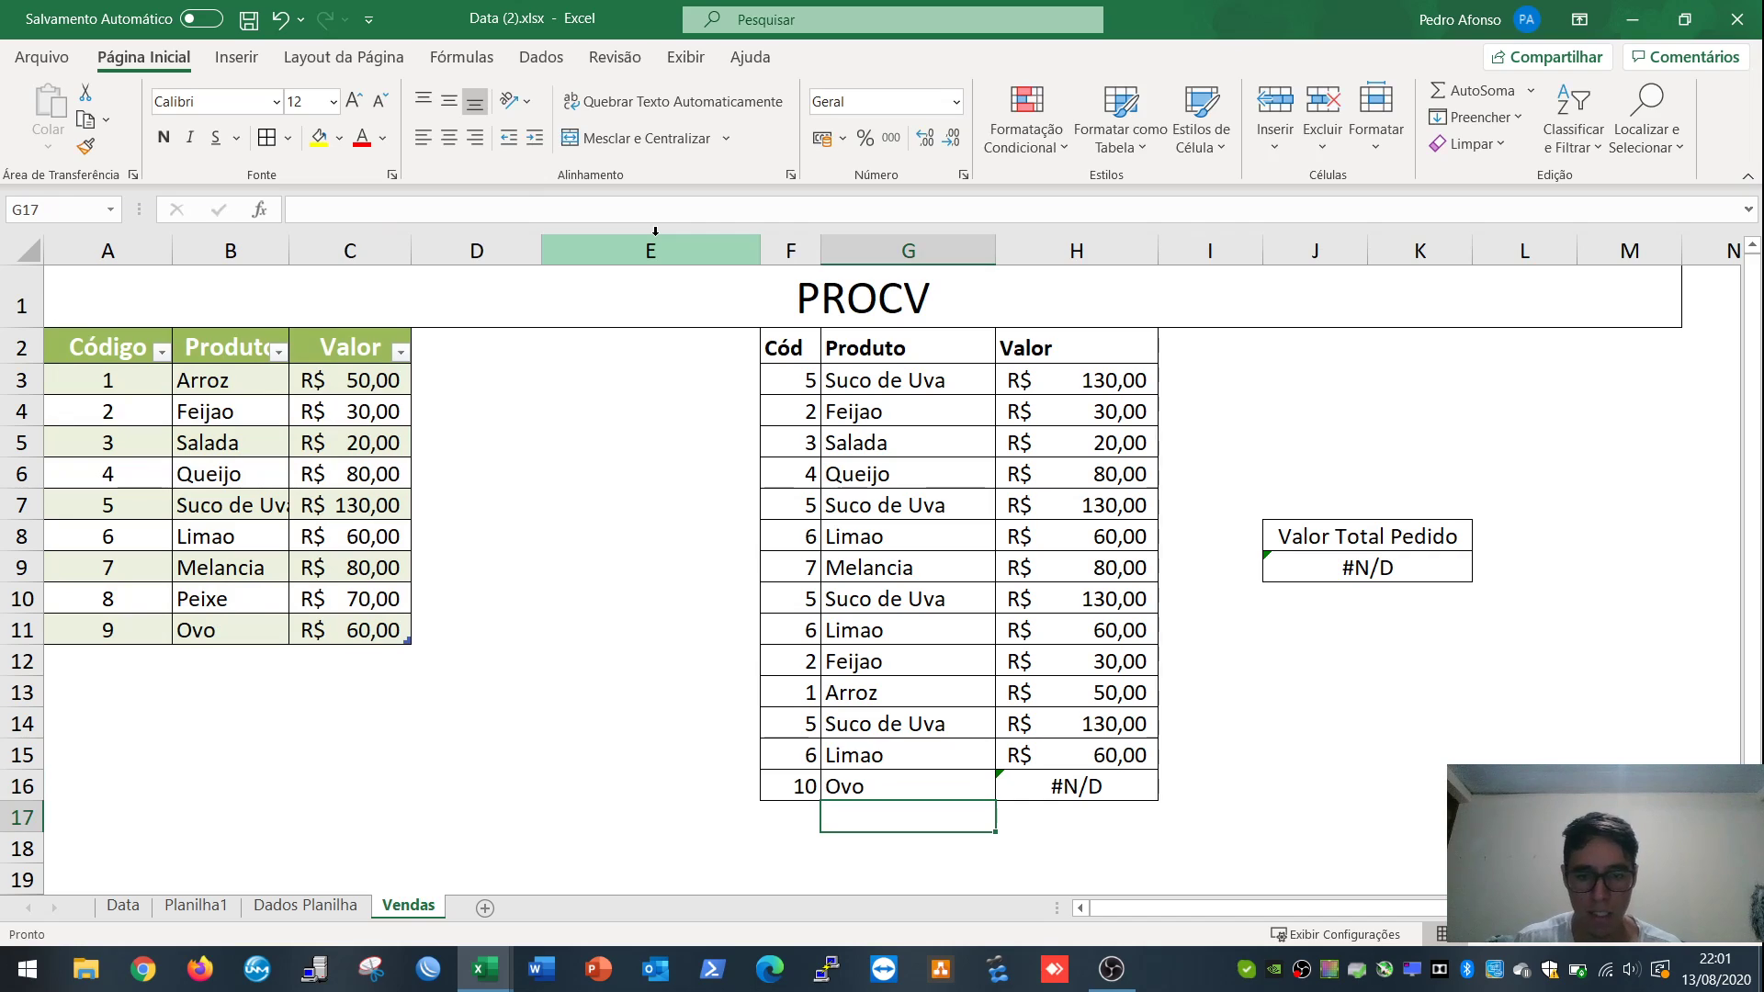
key(Up)
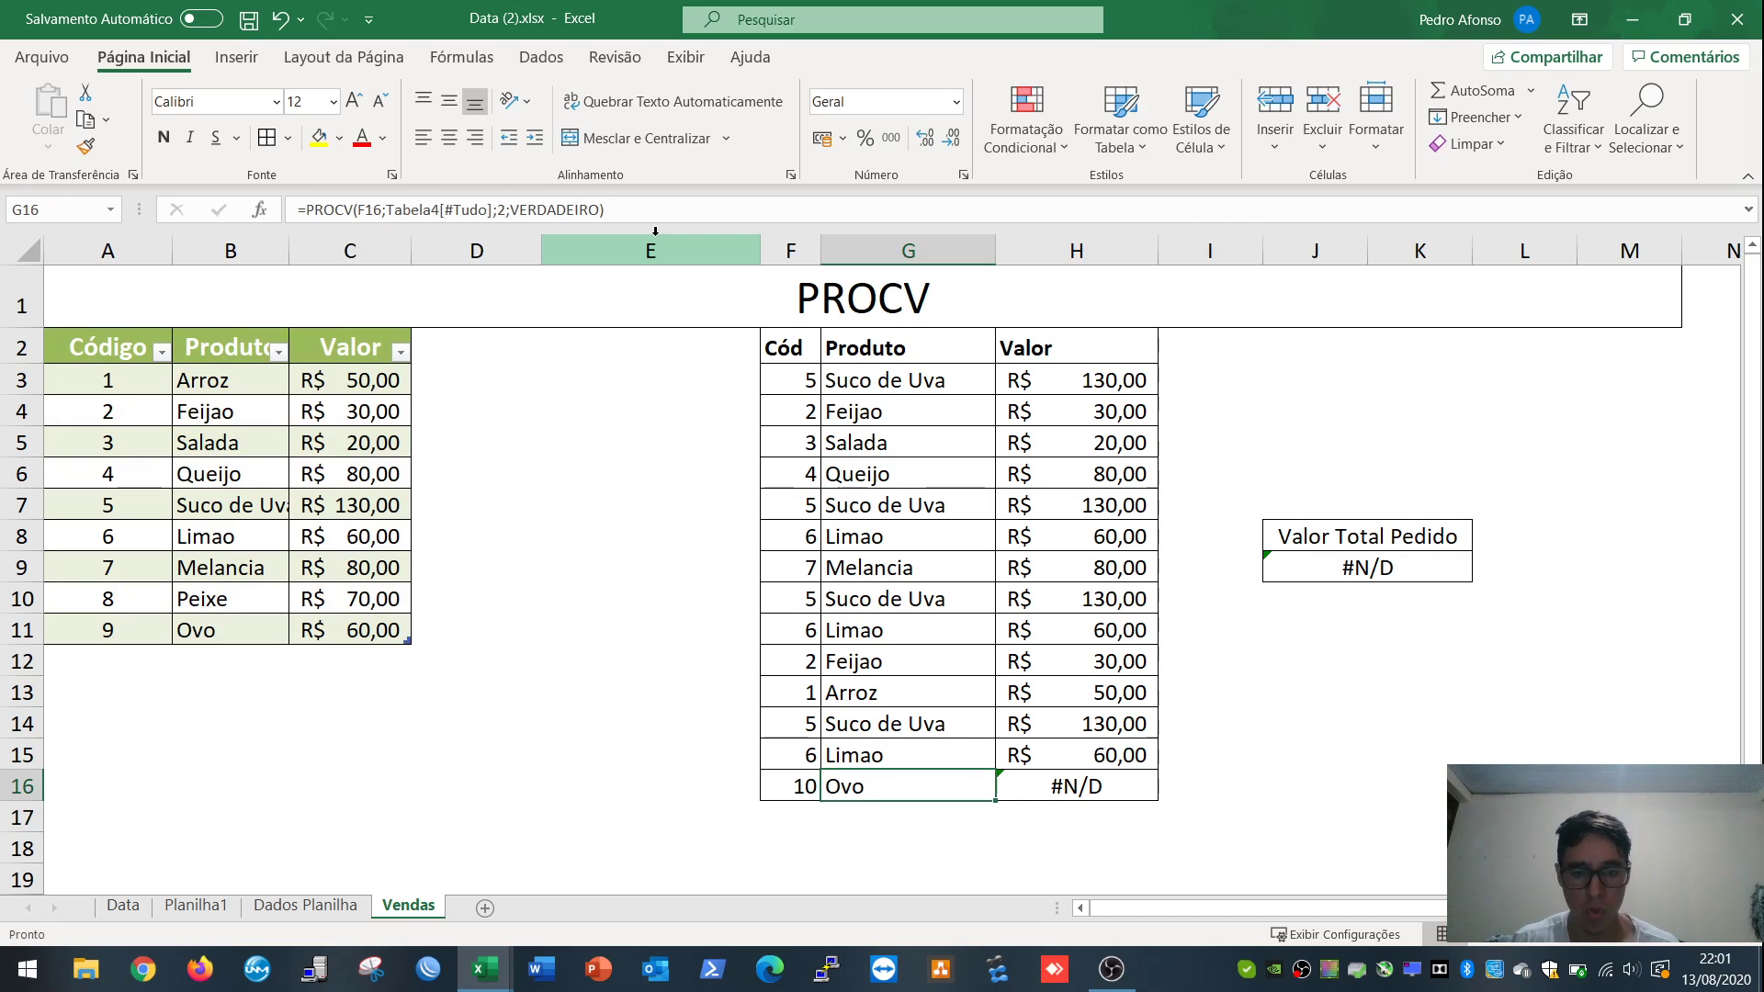
click(802, 781)
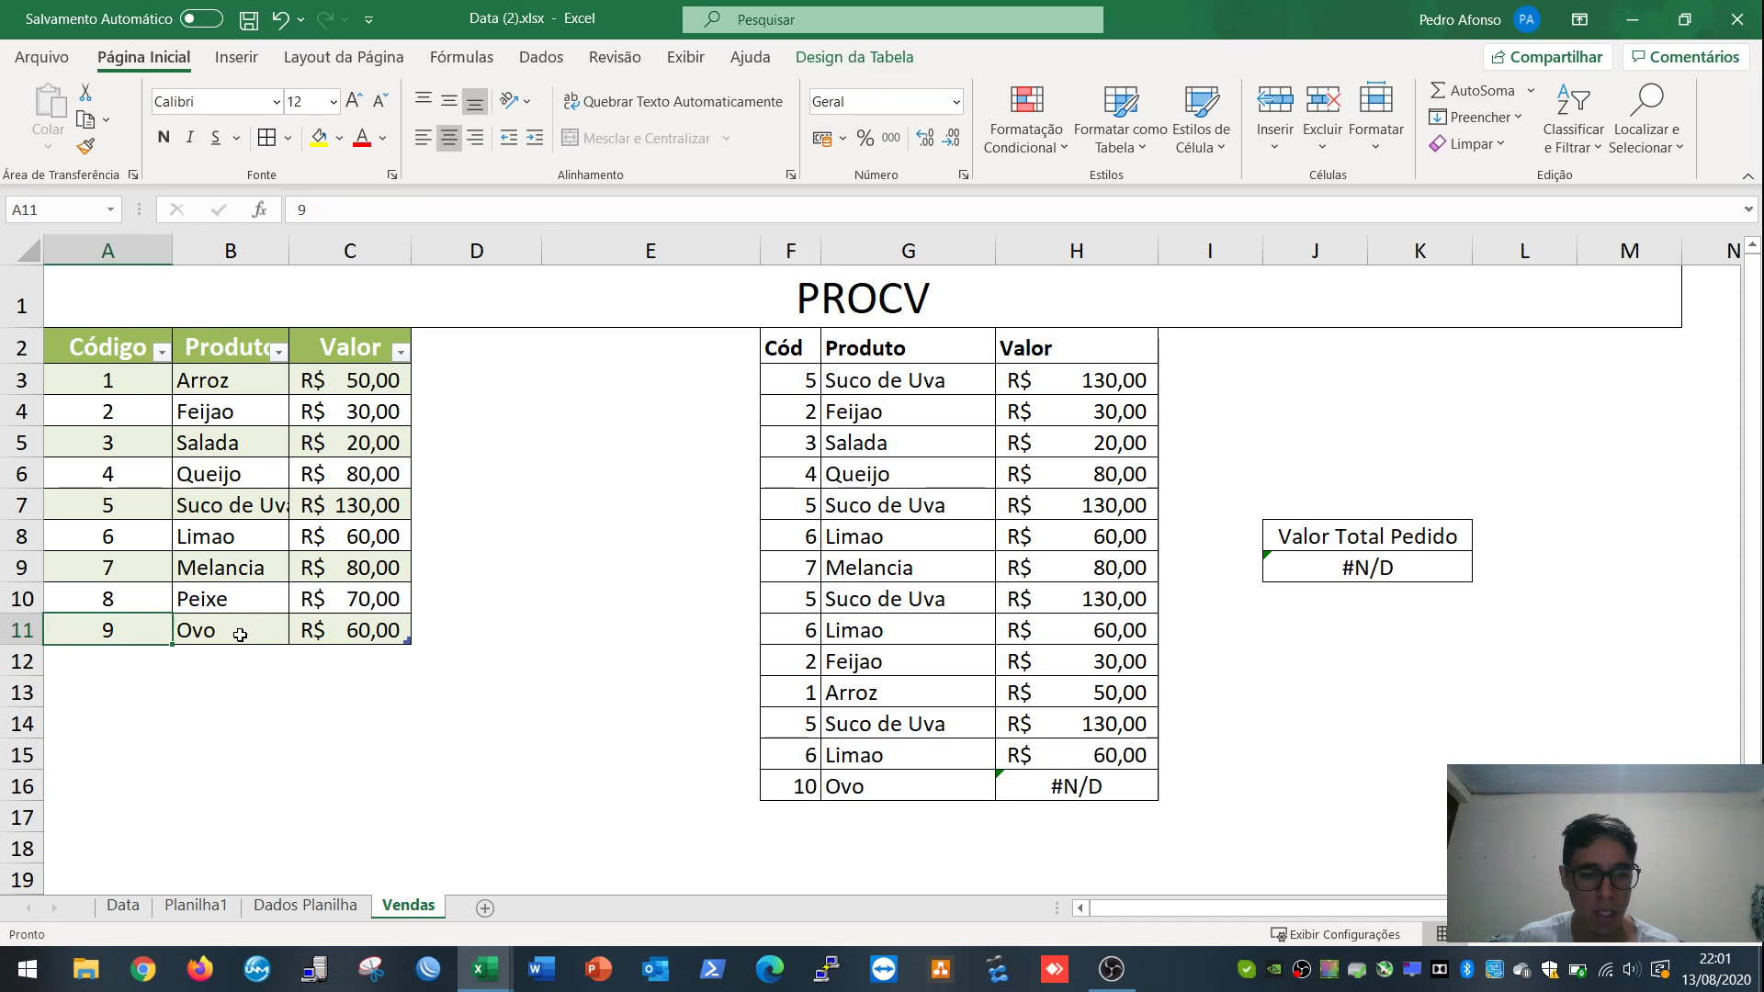
Step: Set the match argument of the Valor formula in H16 to VERDADEIRO as well
click(1057, 786)
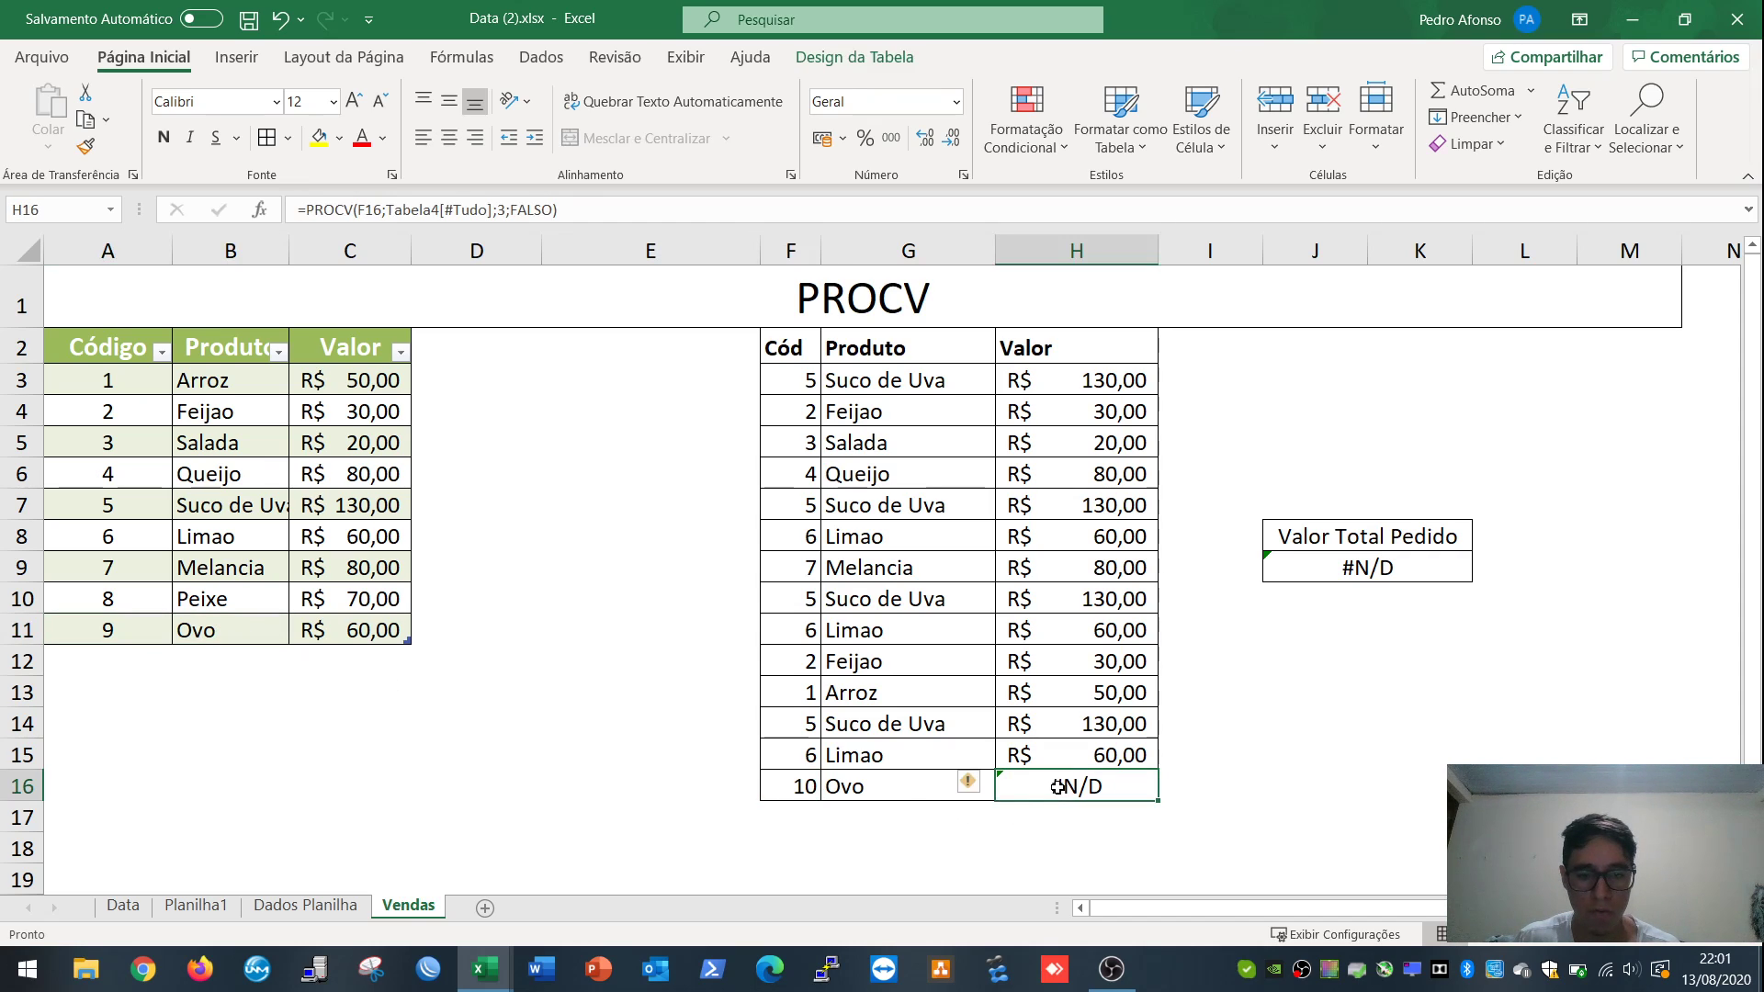
click(552, 210)
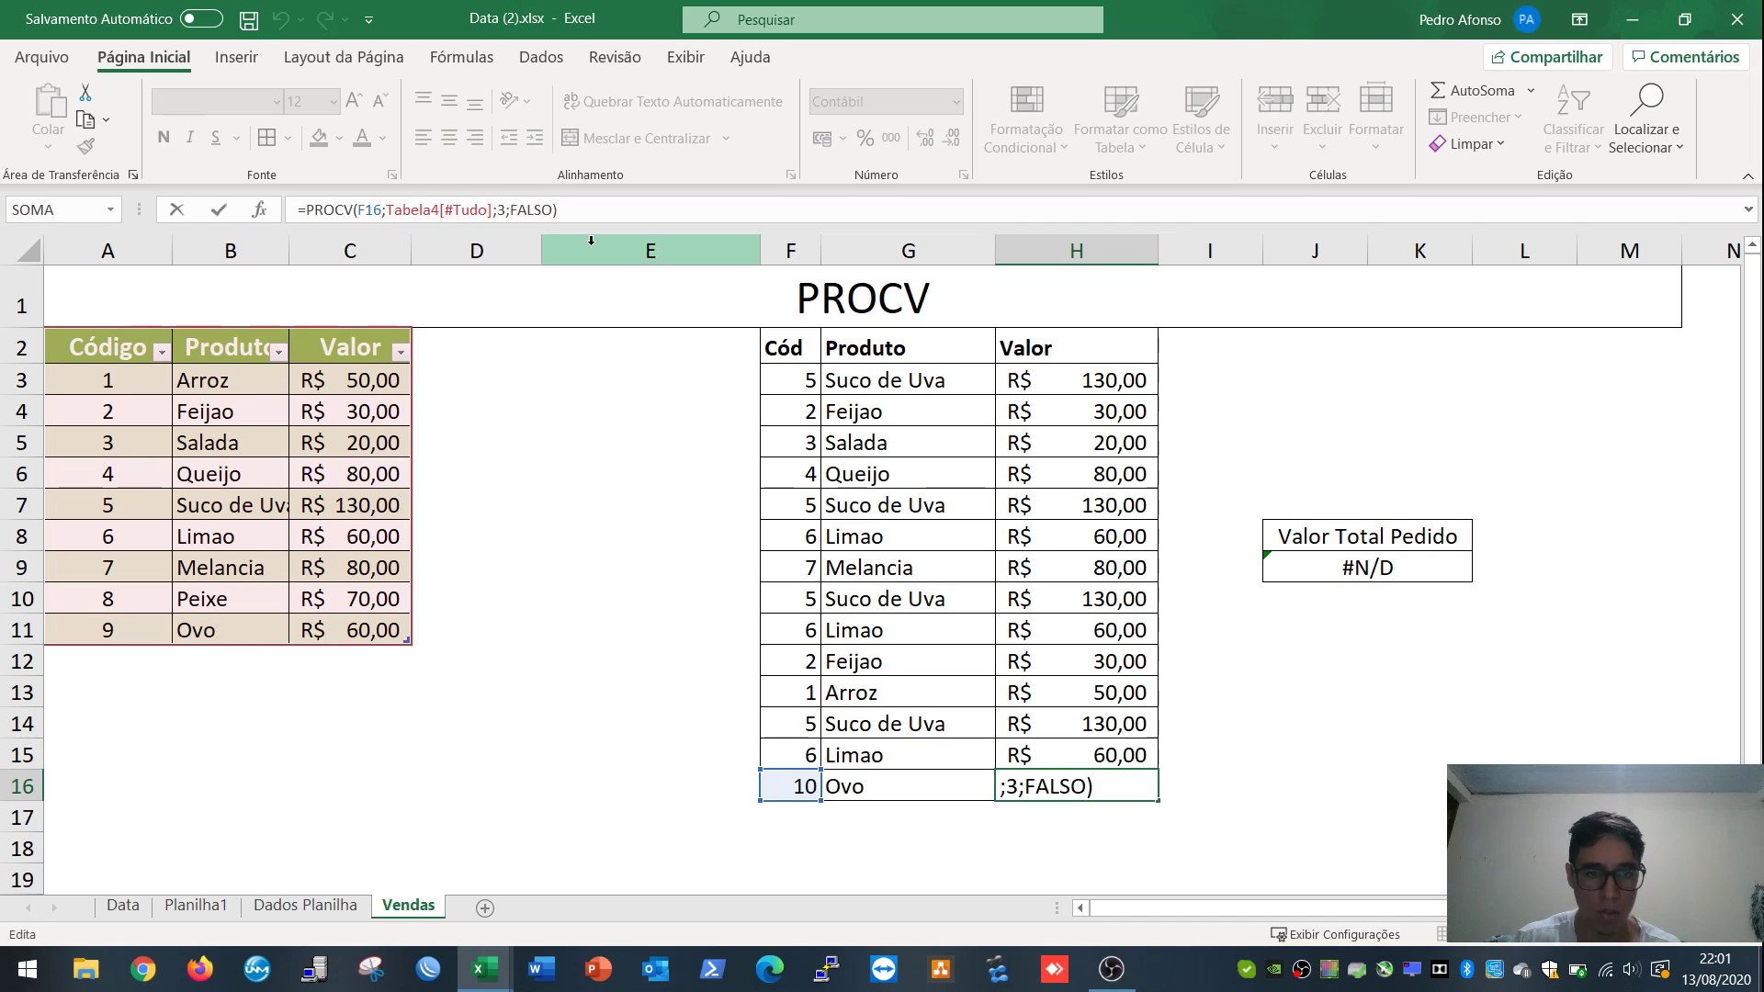
key(Left)
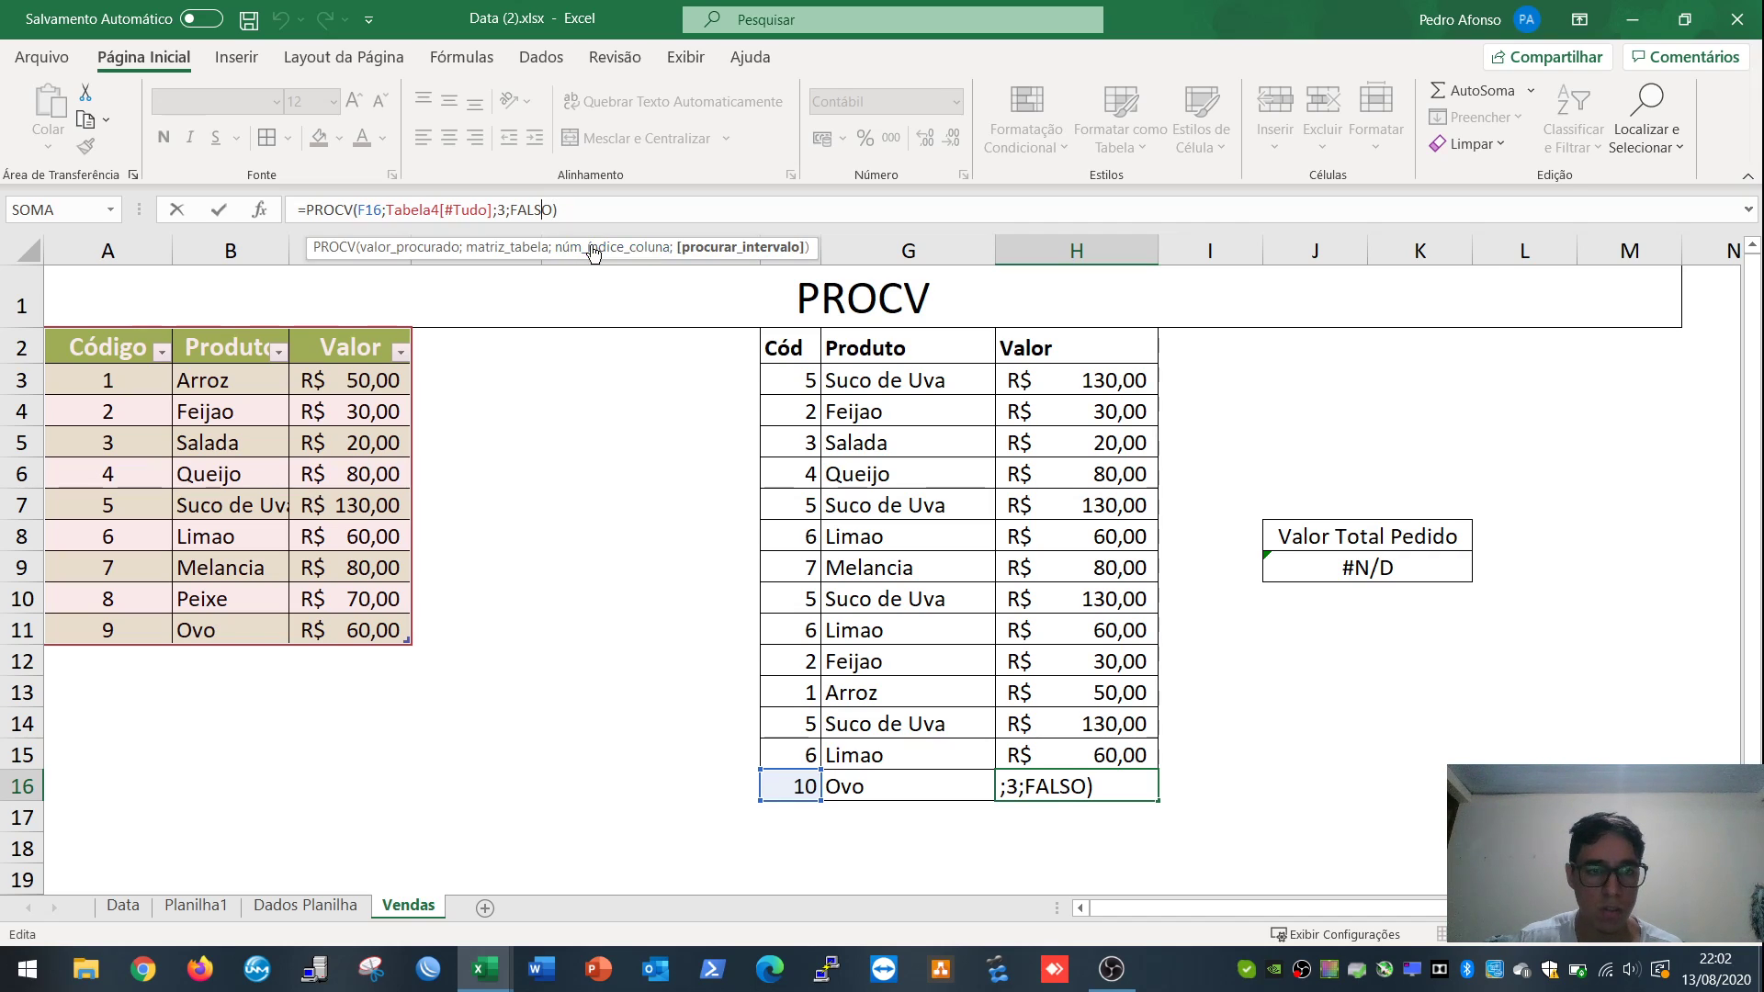
key(BackSpace)
key(BackSpace)
key(BackSpace)
key(BackSpace)
key(BackSpace)
text(verdadeiro)
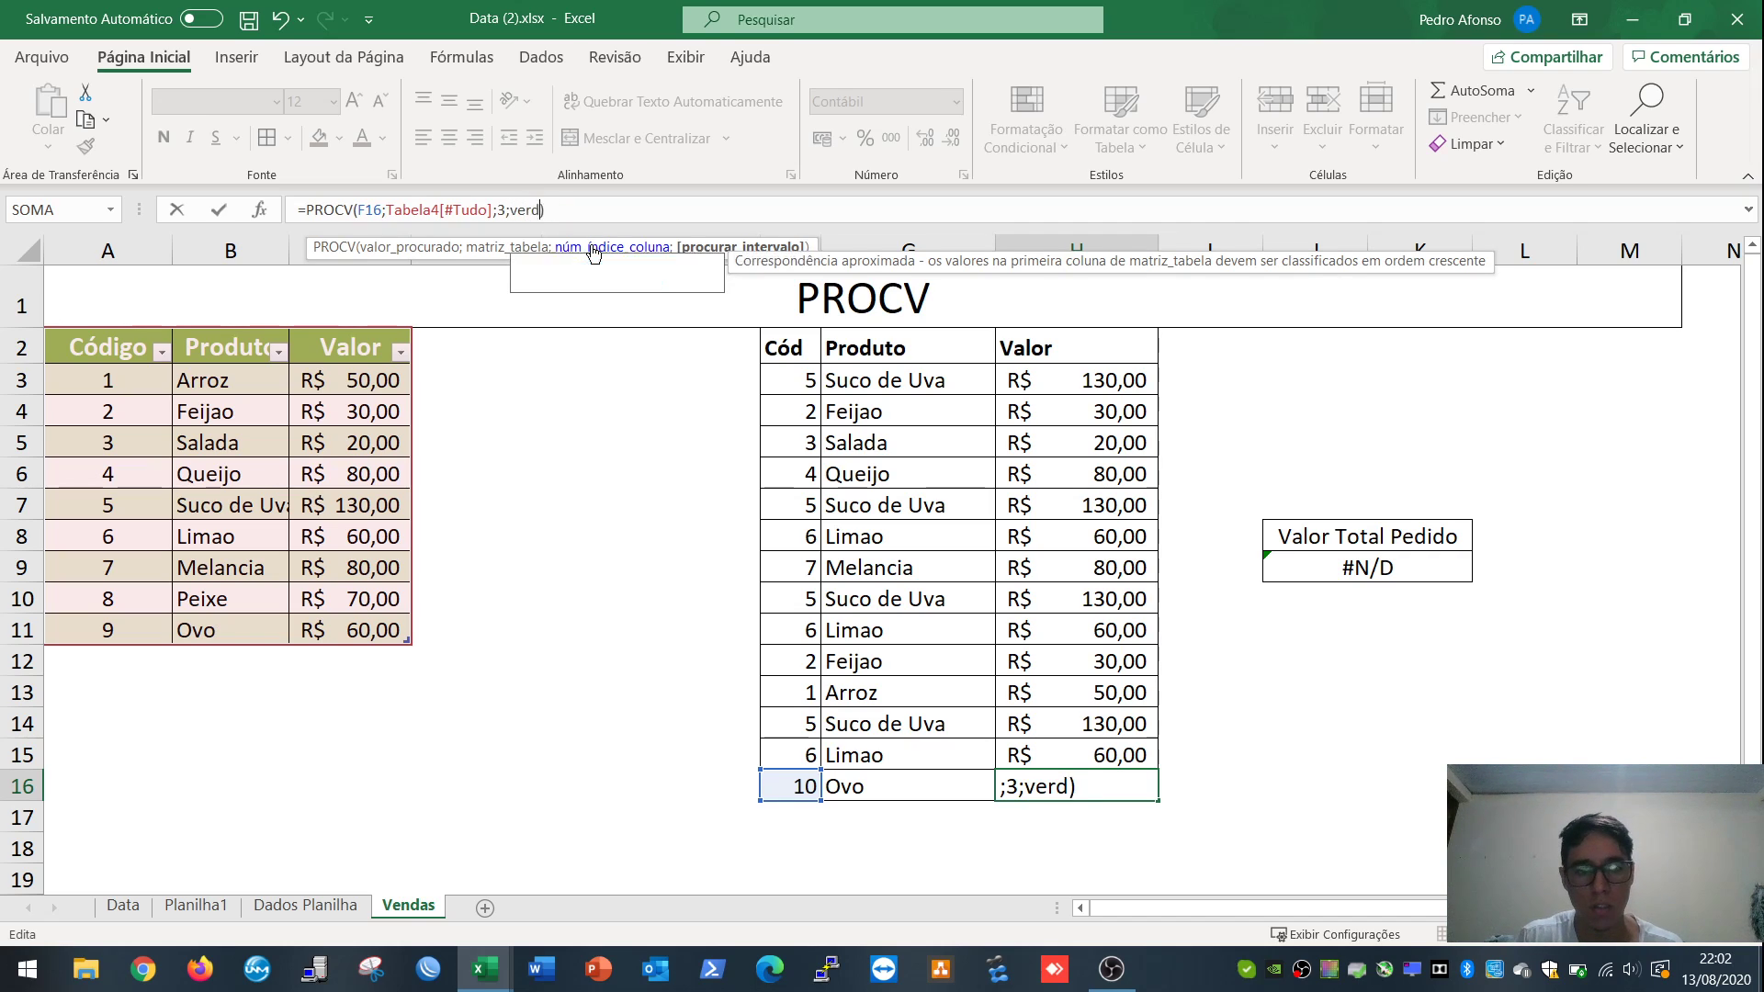
key(Return)
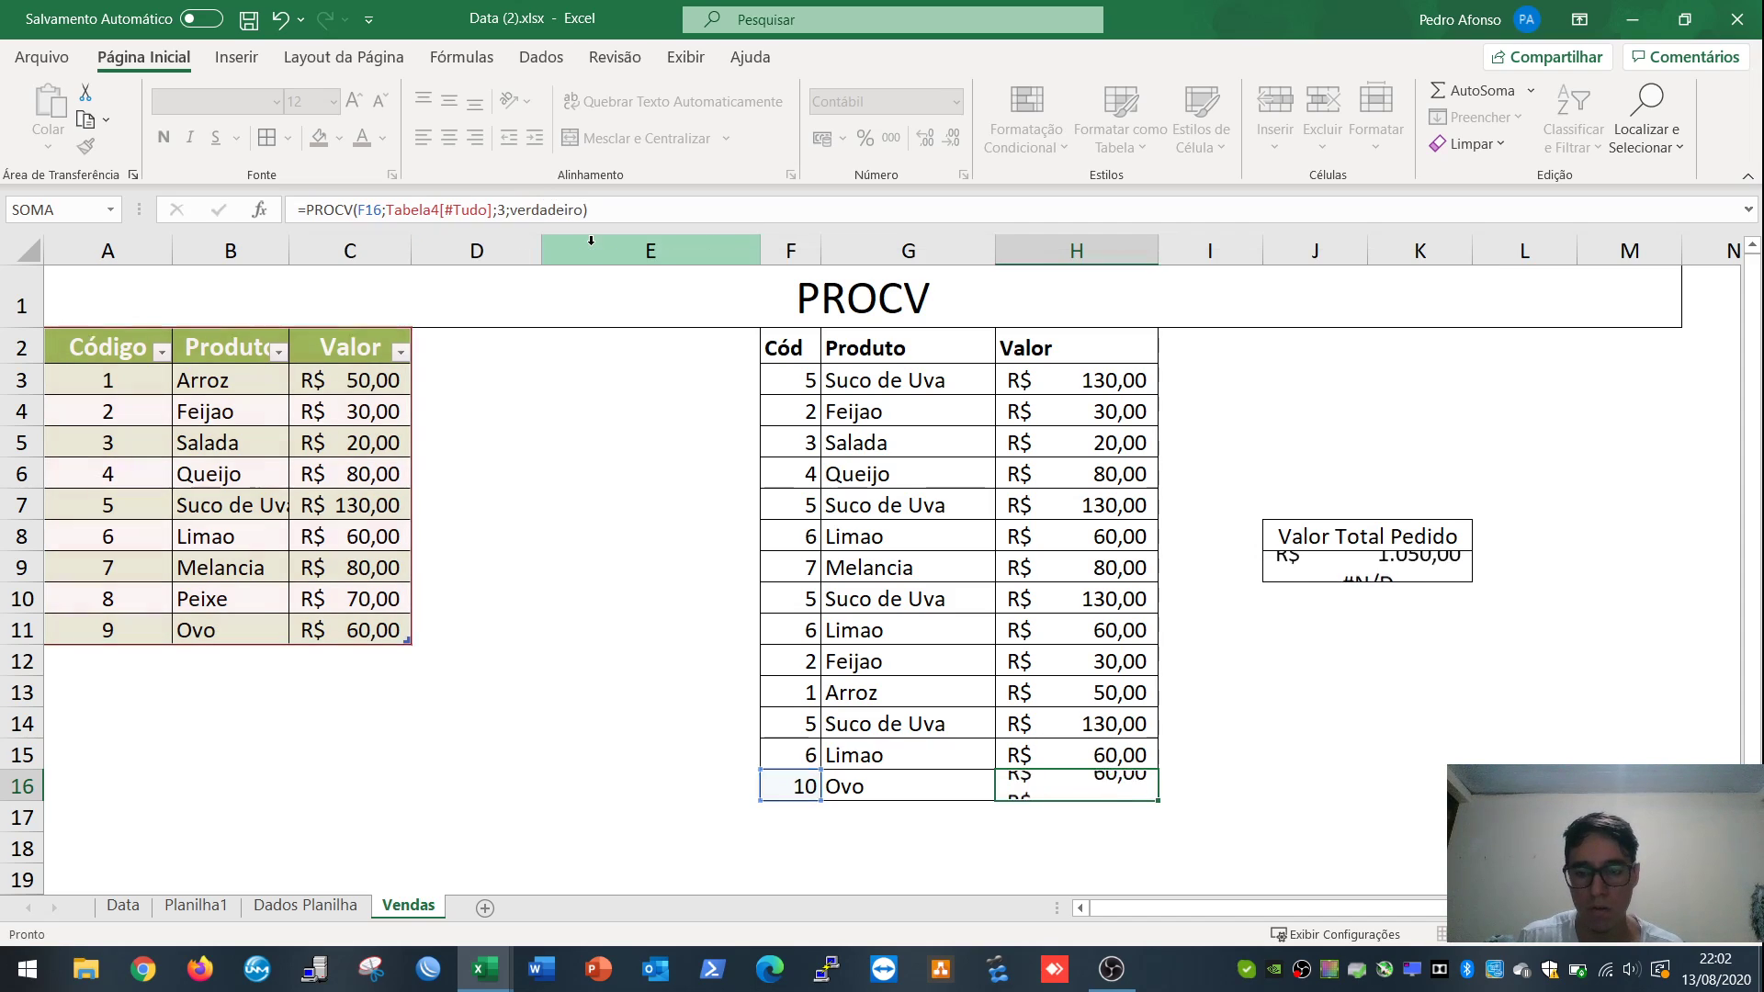
click(1117, 784)
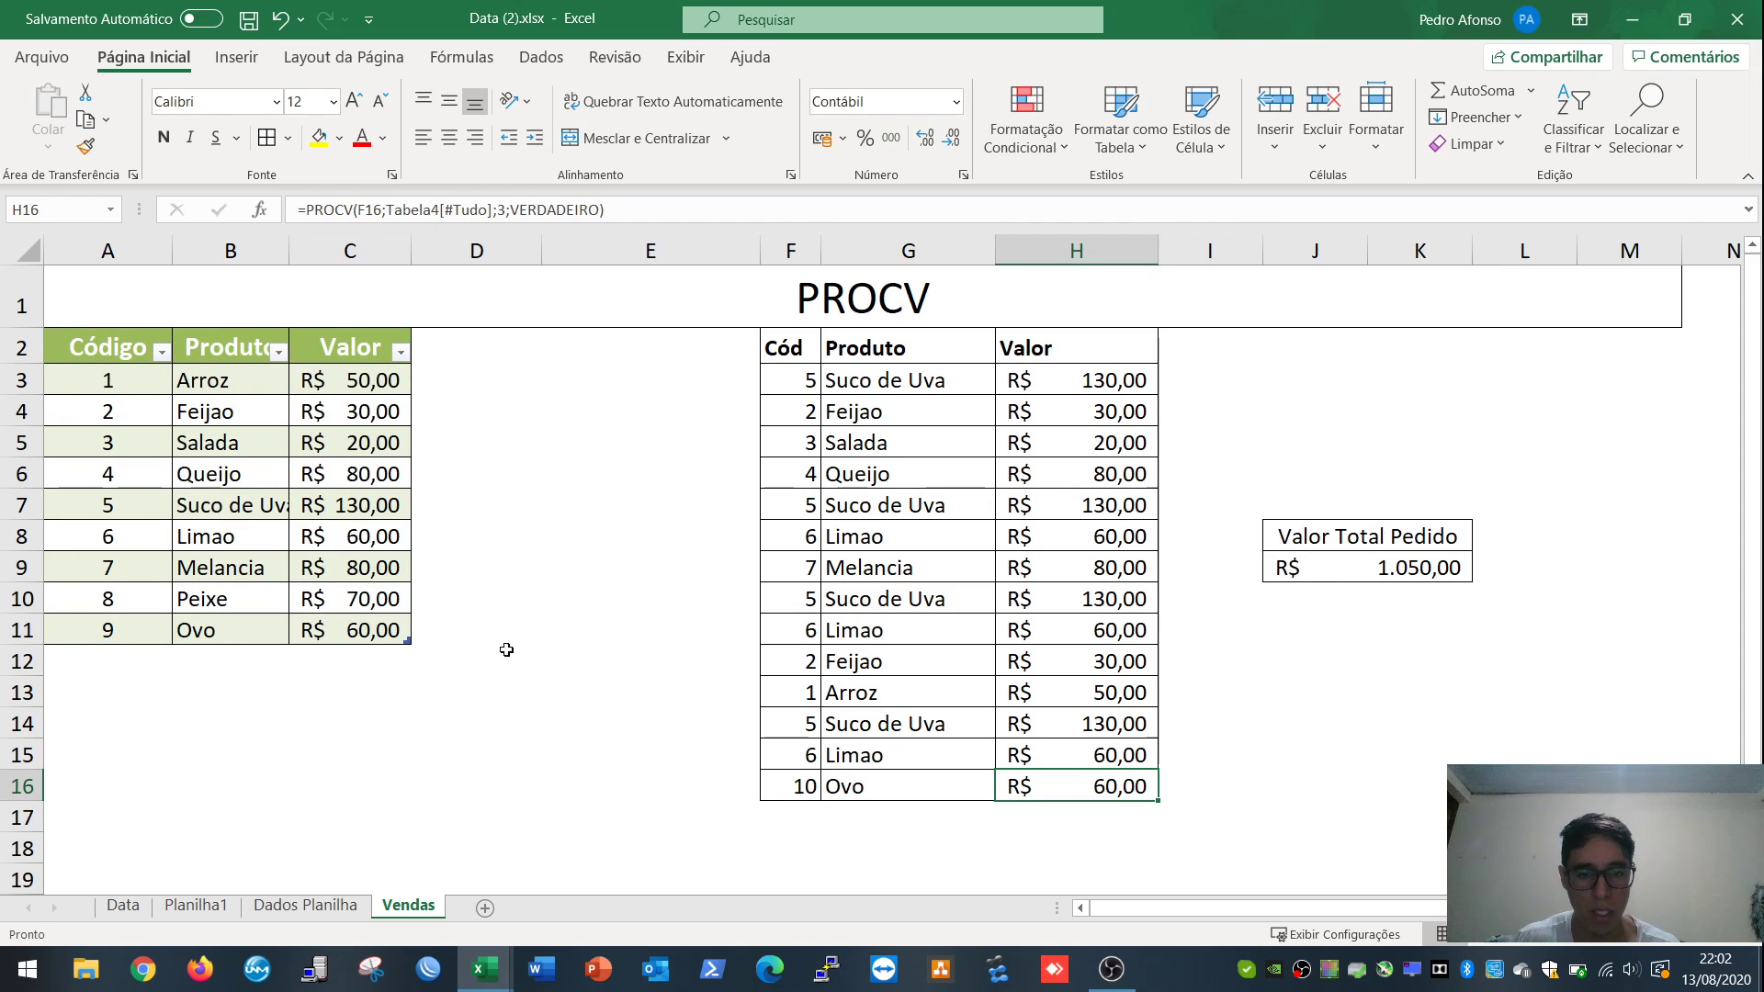
Step: Compare code 10 and the Valor in row 16 with the last row of the product table
click(806, 787)
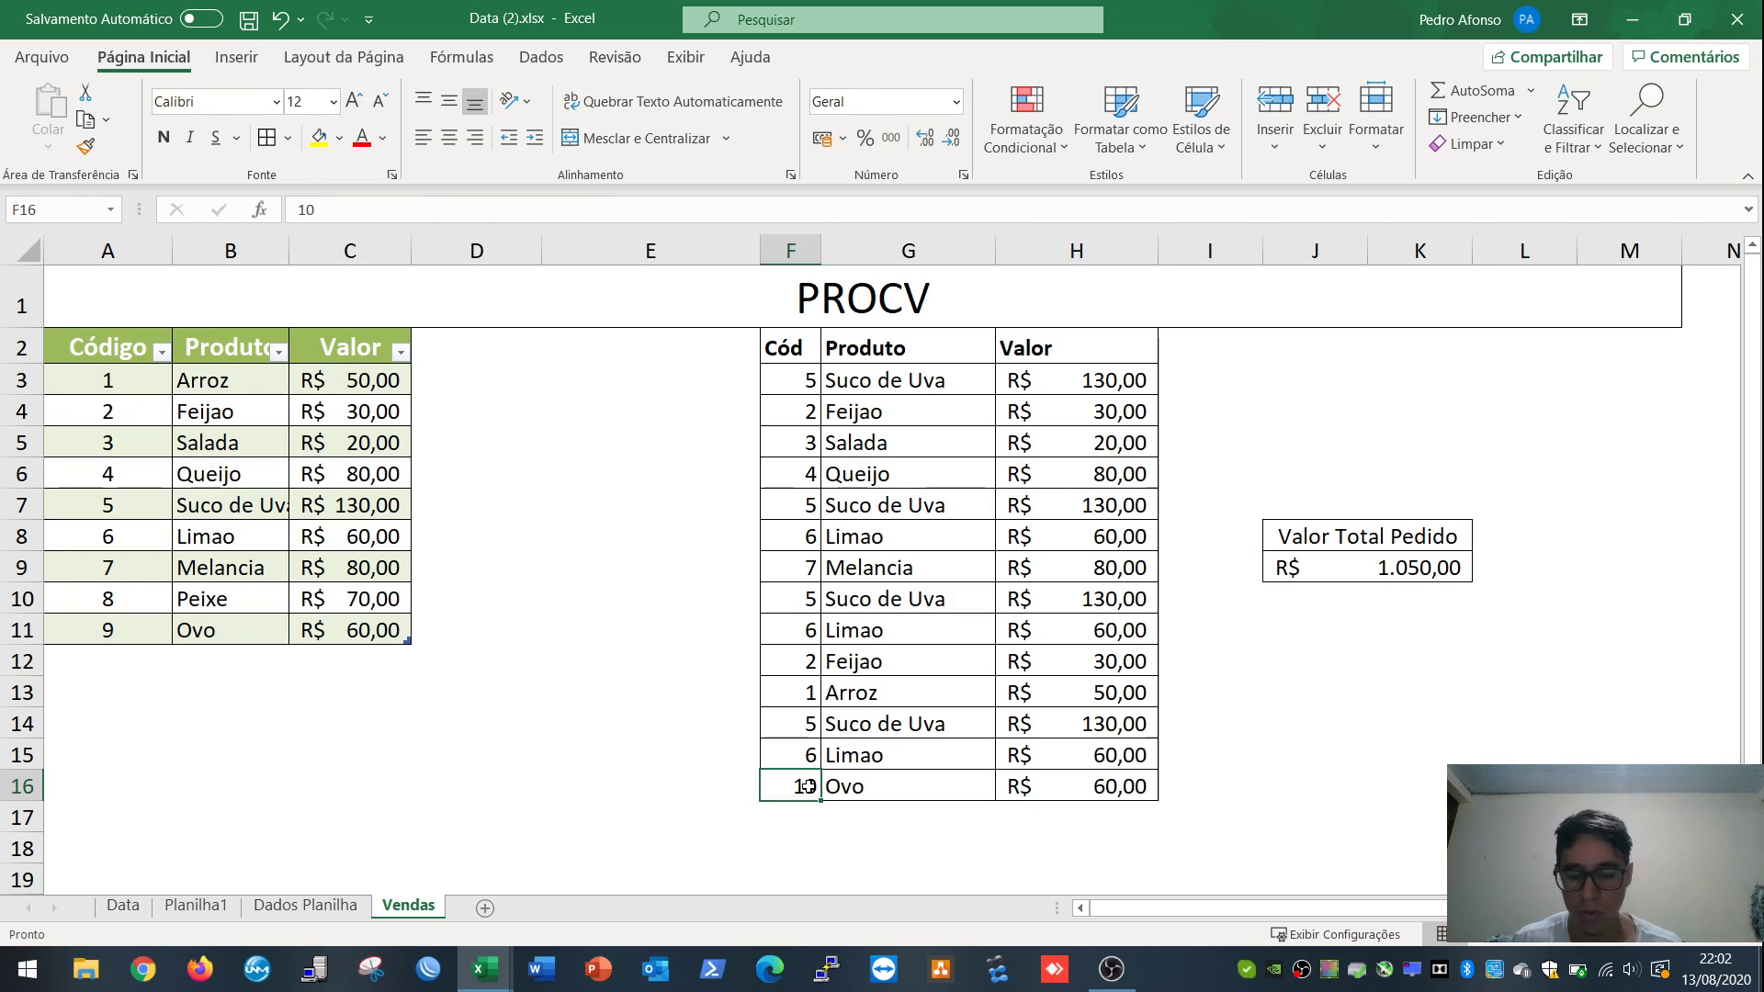
click(101, 634)
click(219, 623)
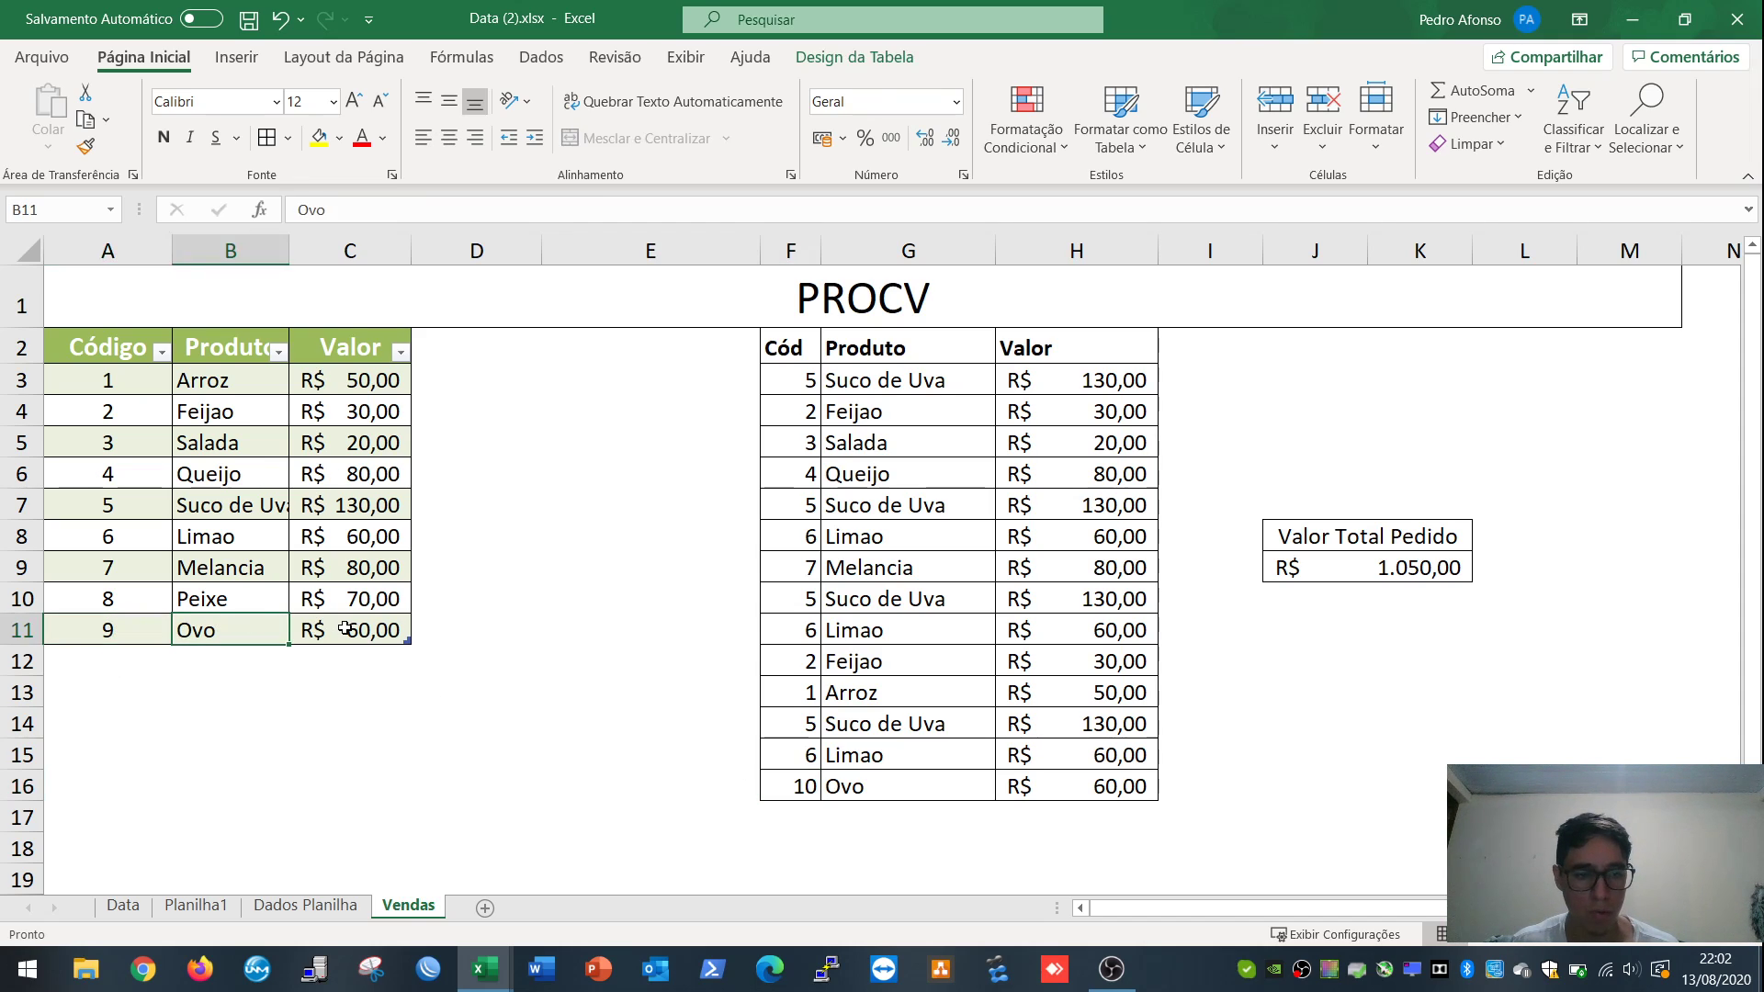
click(344, 629)
click(1051, 790)
click(790, 787)
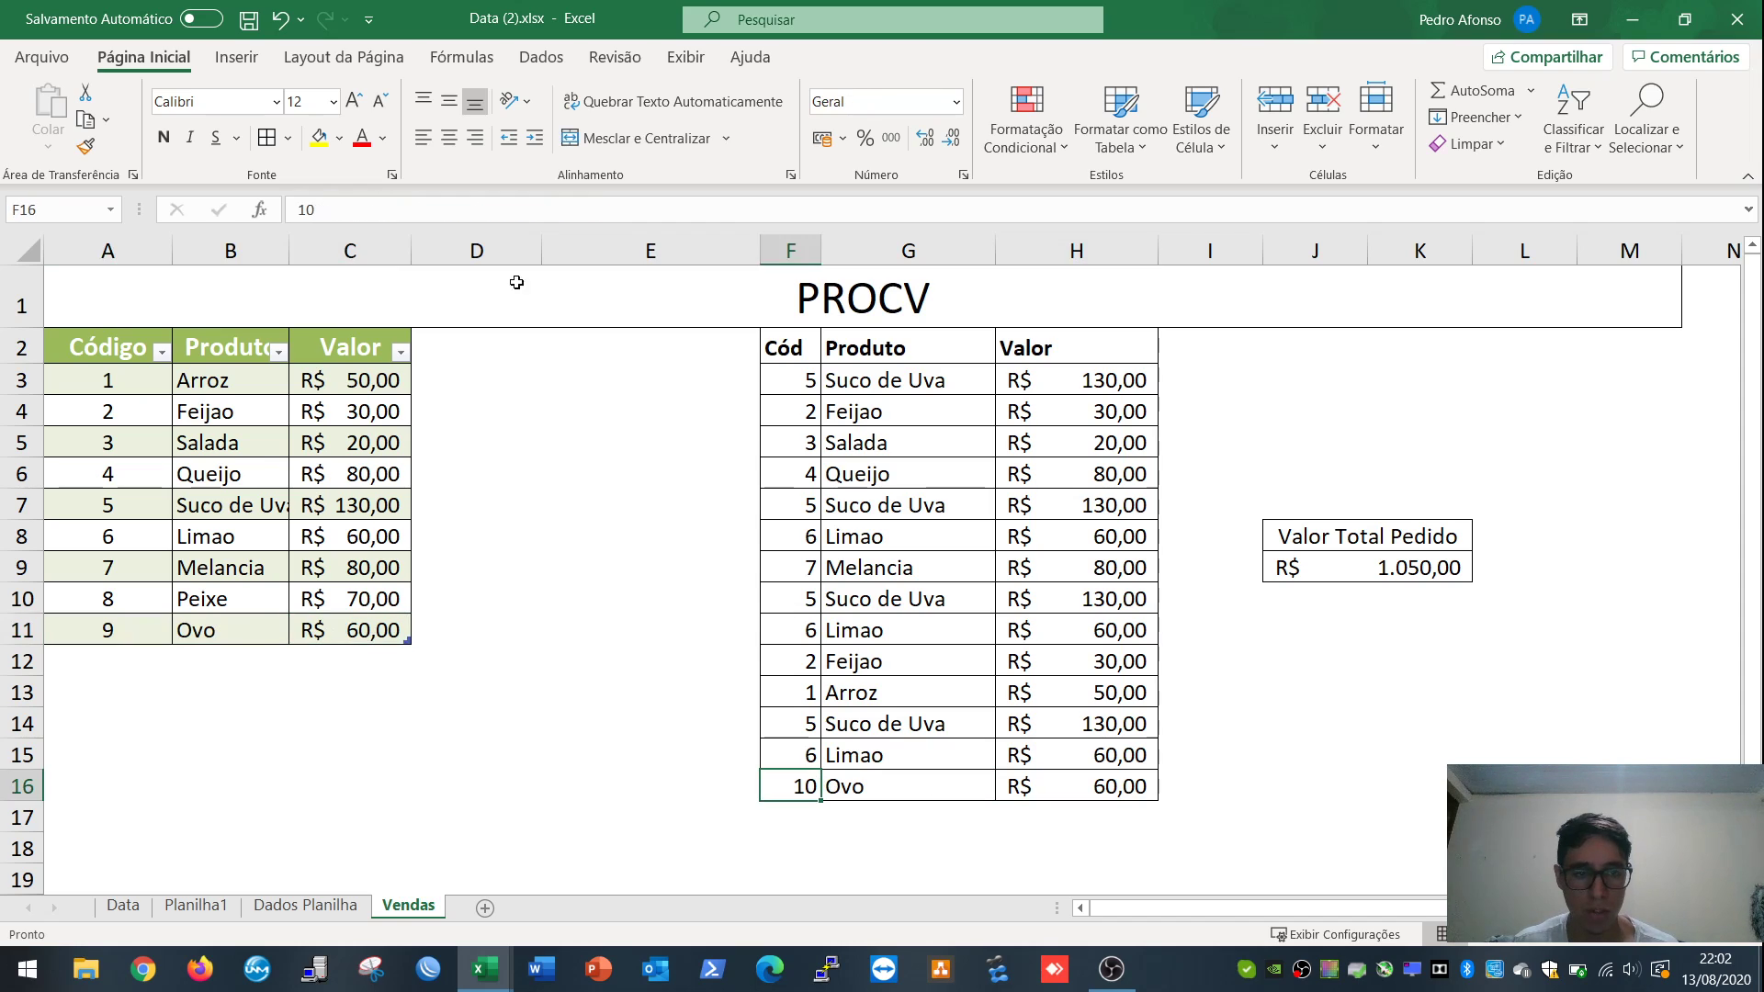
Step: Change the last argument of the PROCV formula in G16 back to FALSO for an exact match
click(884, 787)
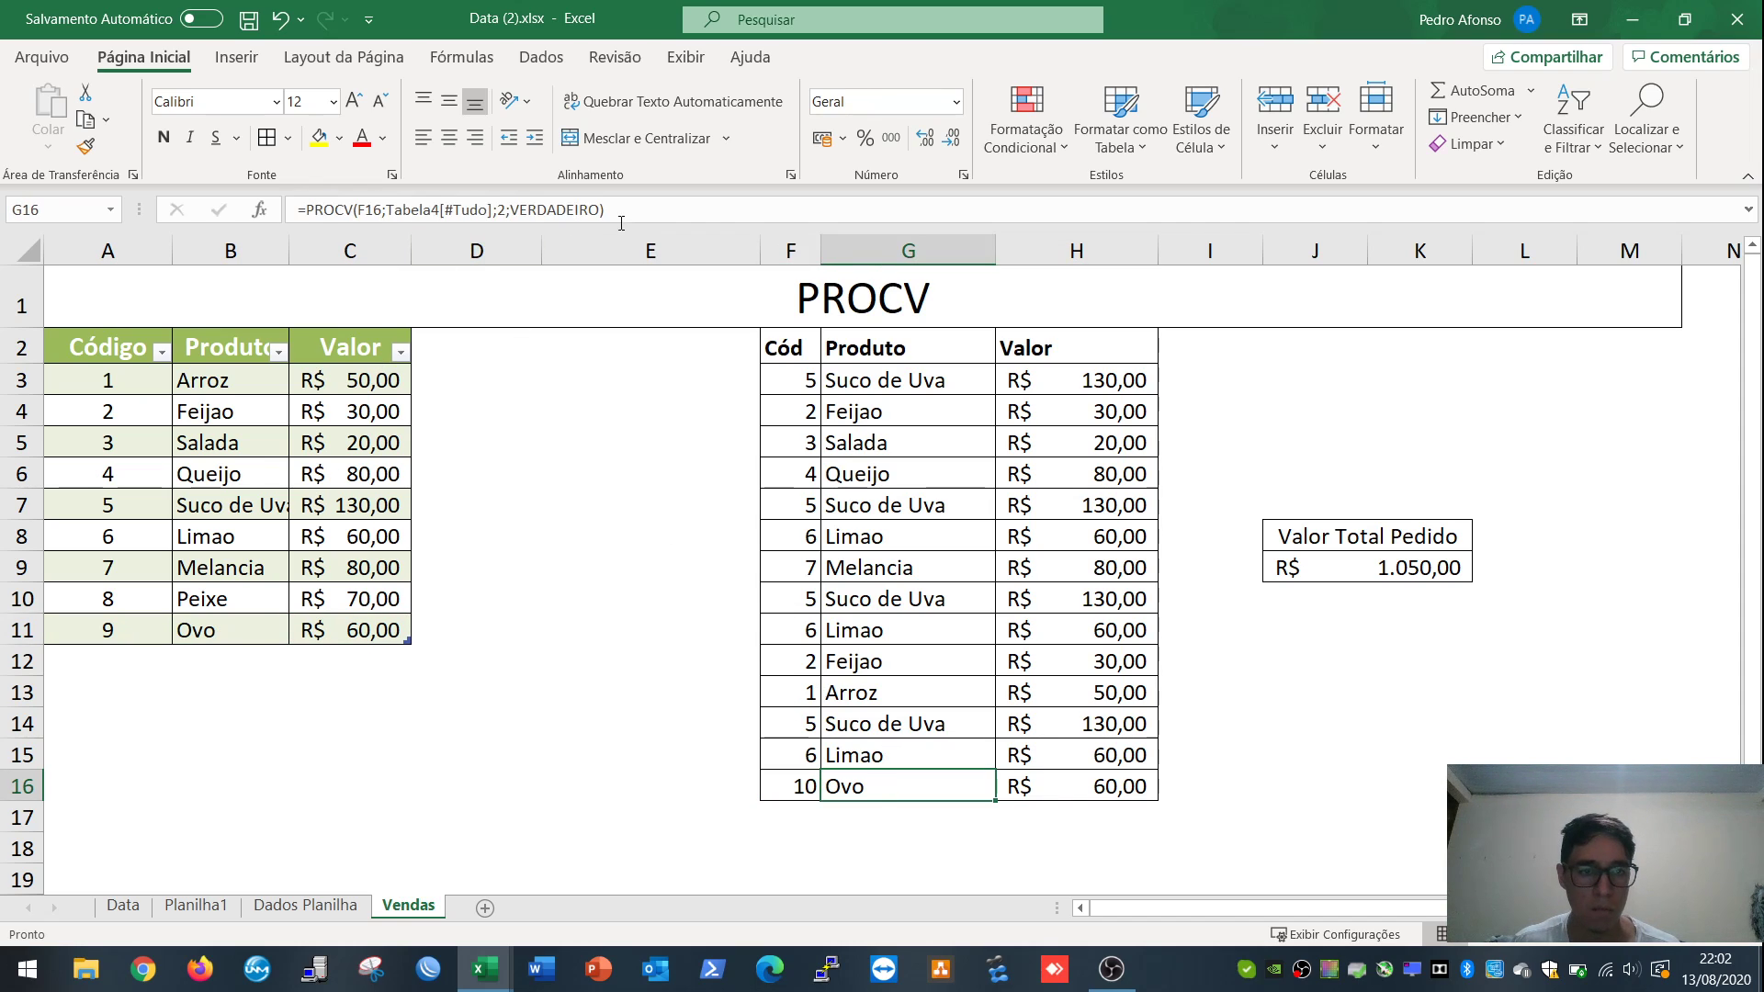
click(678, 213)
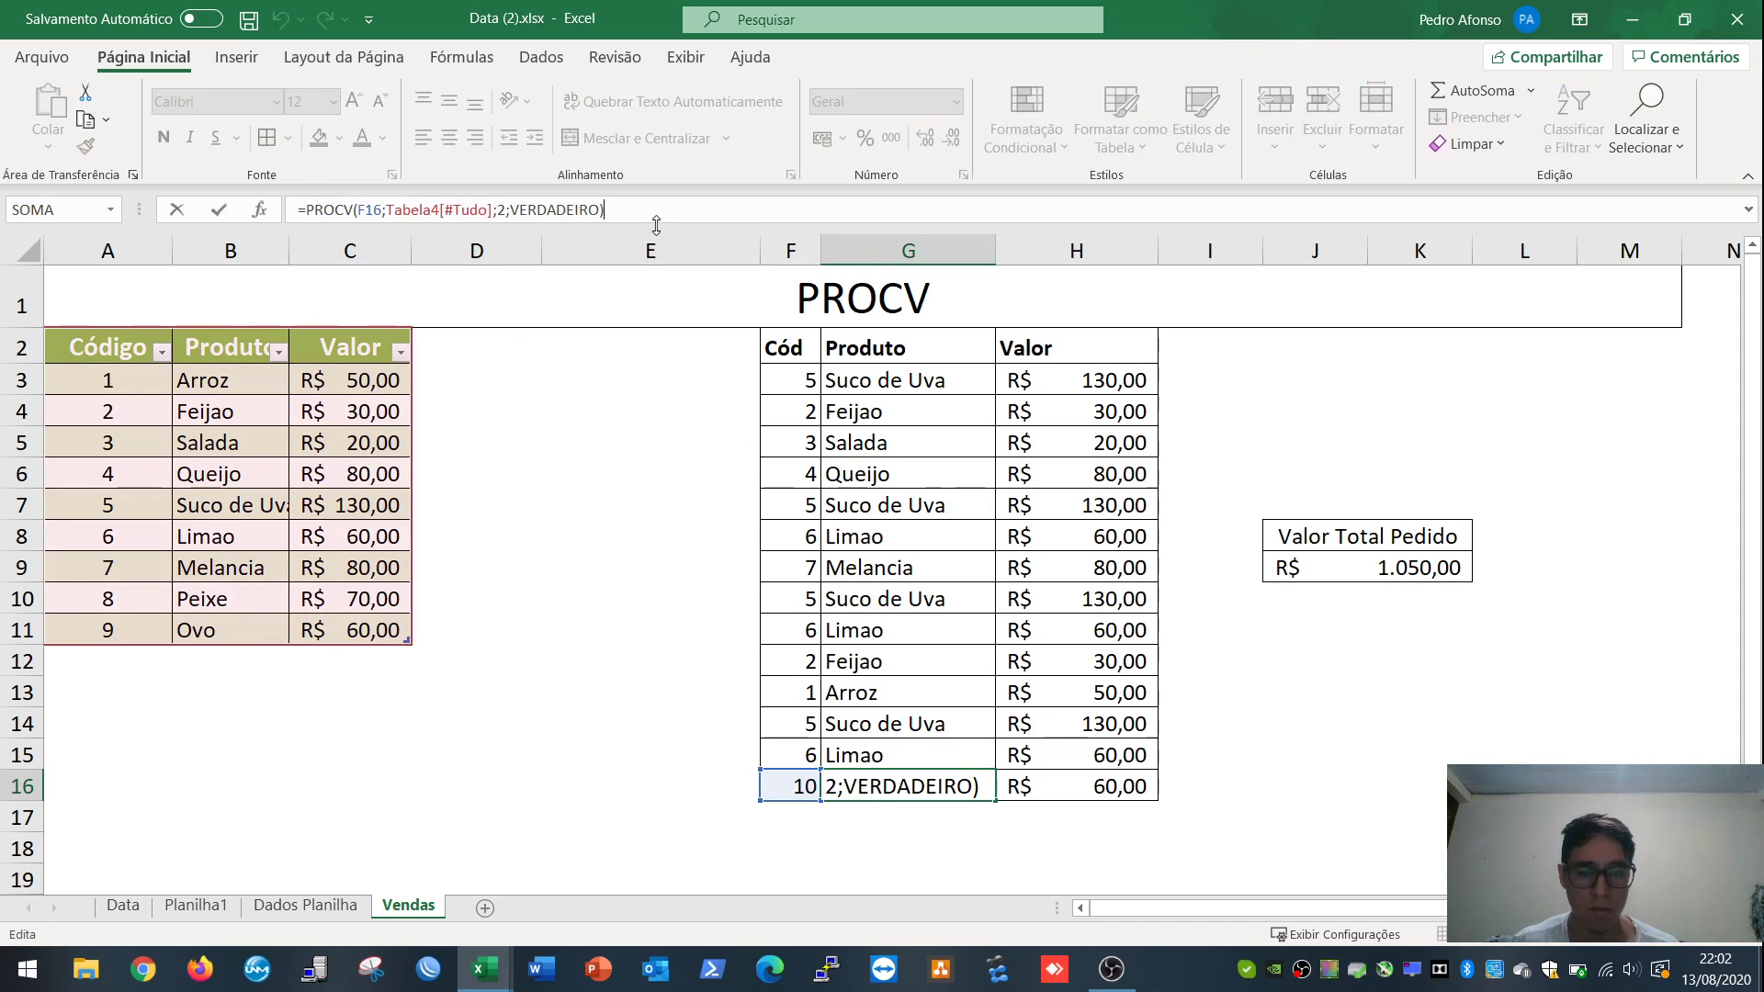
key(Return)
key(Return)
click(935, 786)
click(604, 208)
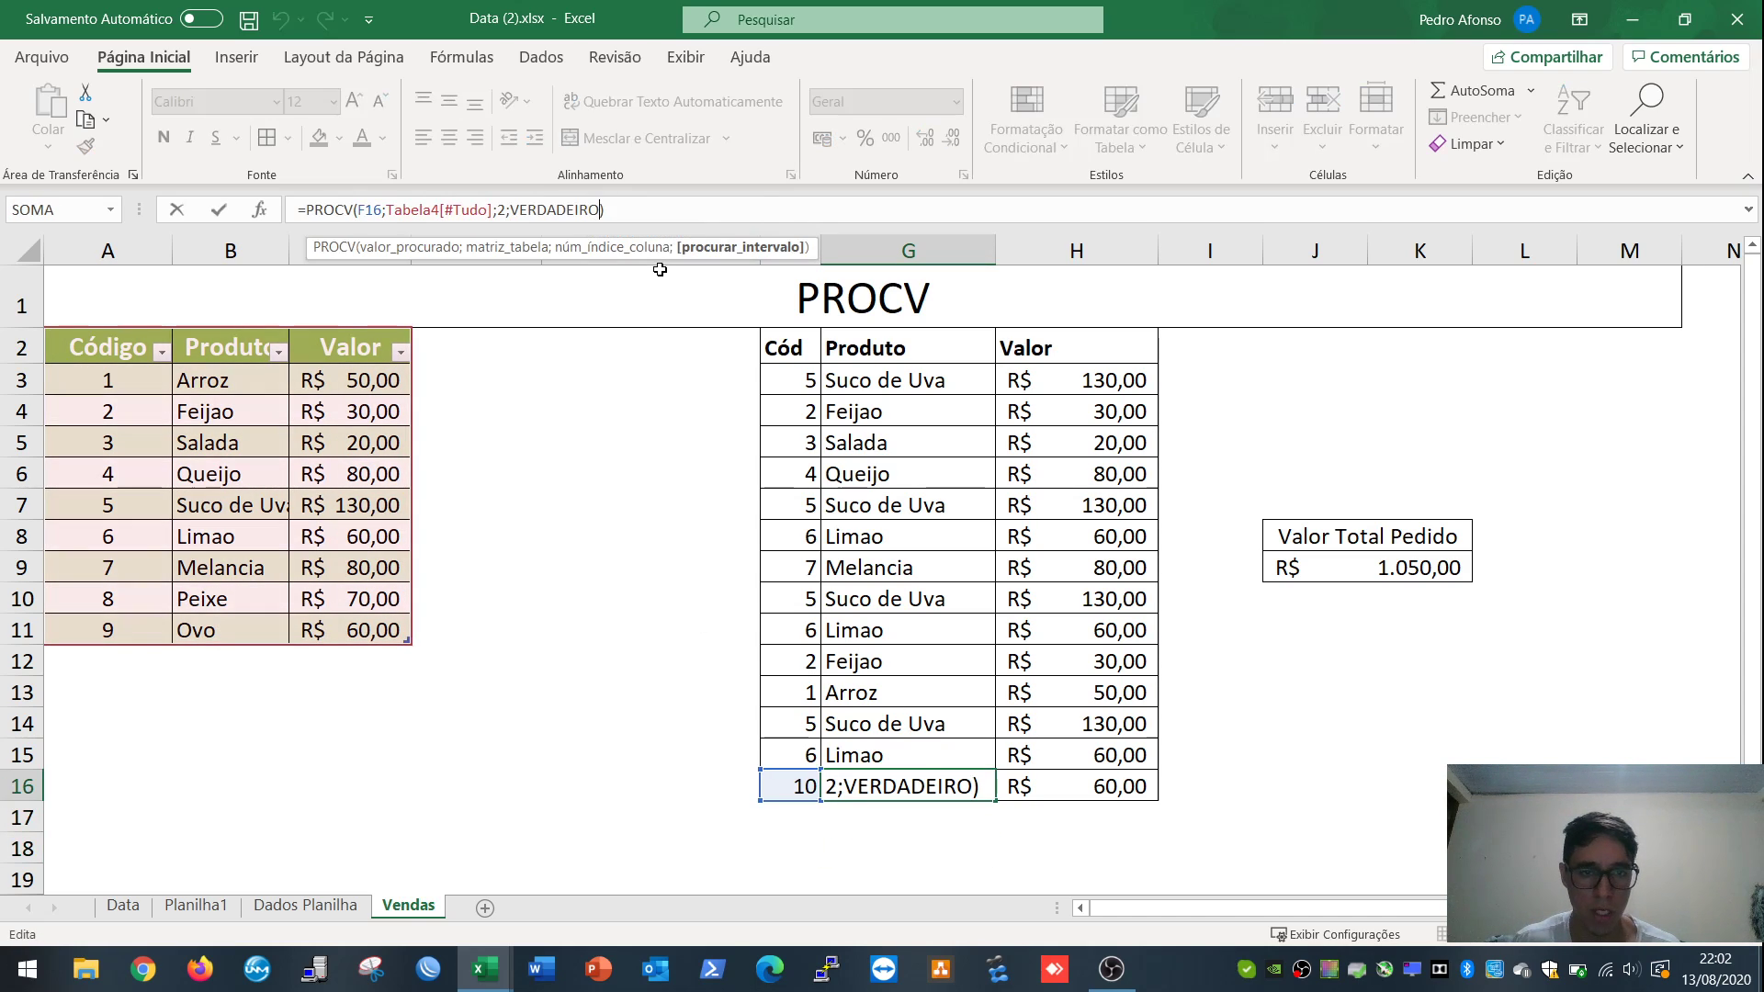
key(BackSpace)
key(BackSpace)
key(BackSpace)
key(BackSpace)
key(BackSpace)
key(BackSpace)
key(BackSpace)
key(BackSpace)
key(BackSpace)
key(BackSpace)
text(falso)
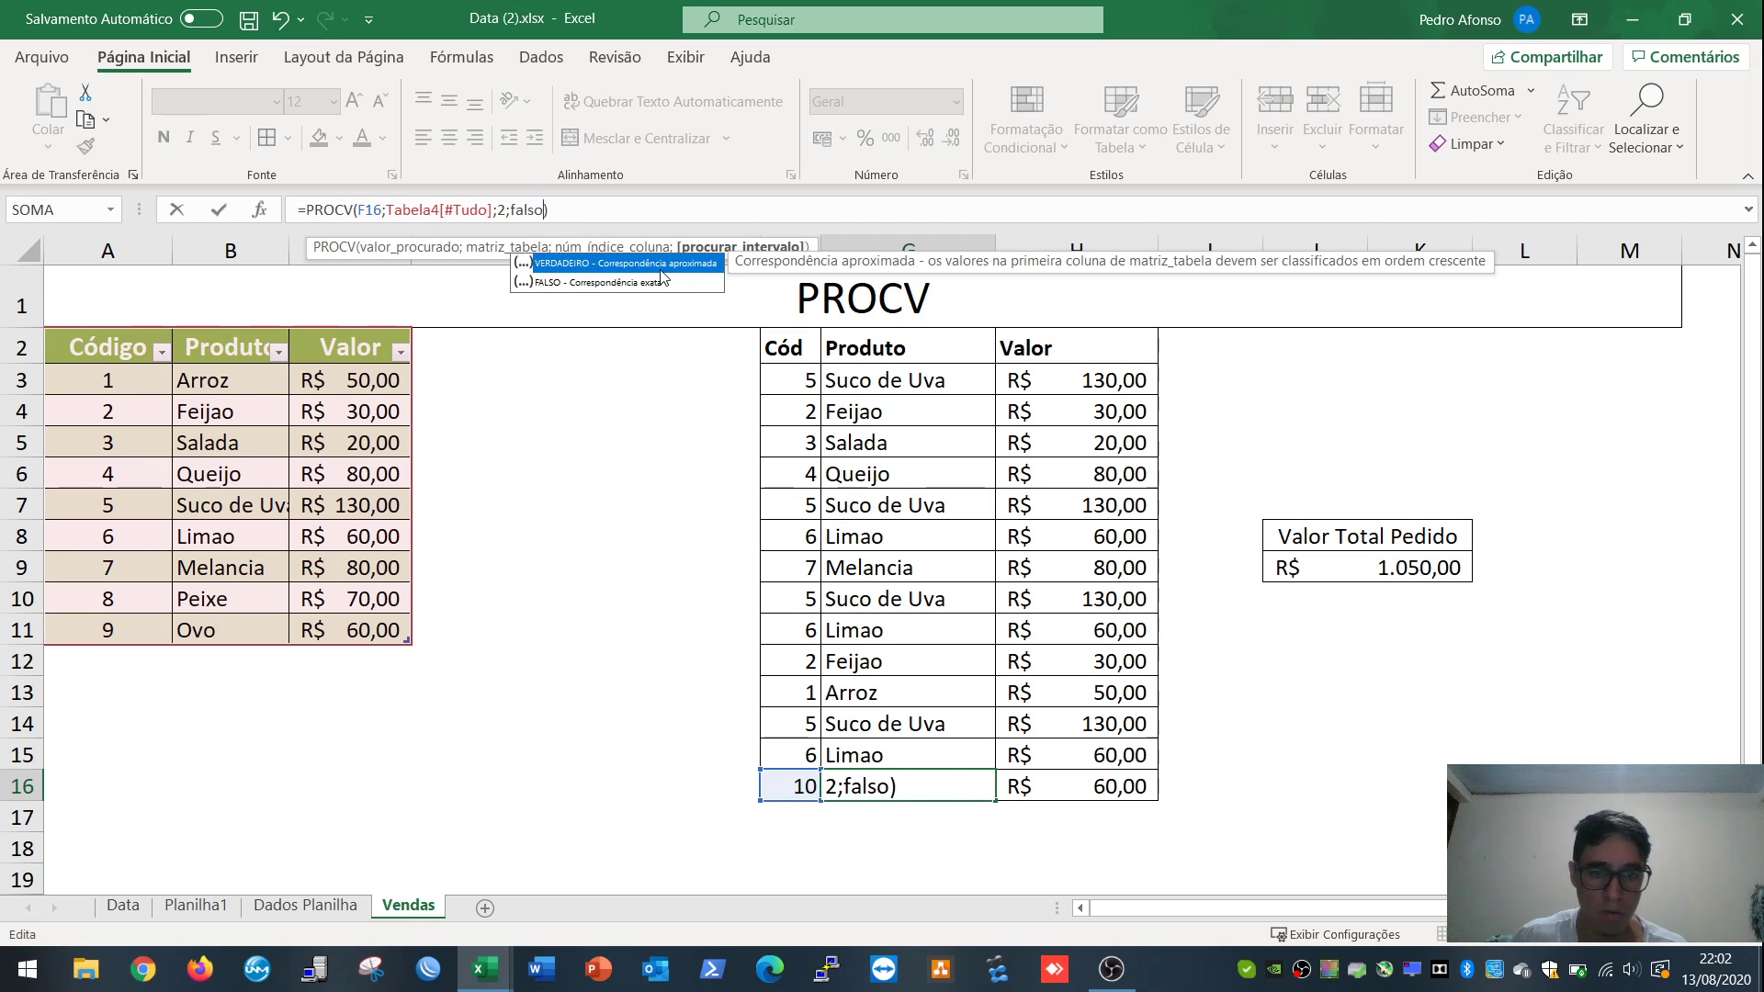
Step: Set the match argument of the Valor formula in H16 to FALSO as well
click(1075, 792)
click(586, 208)
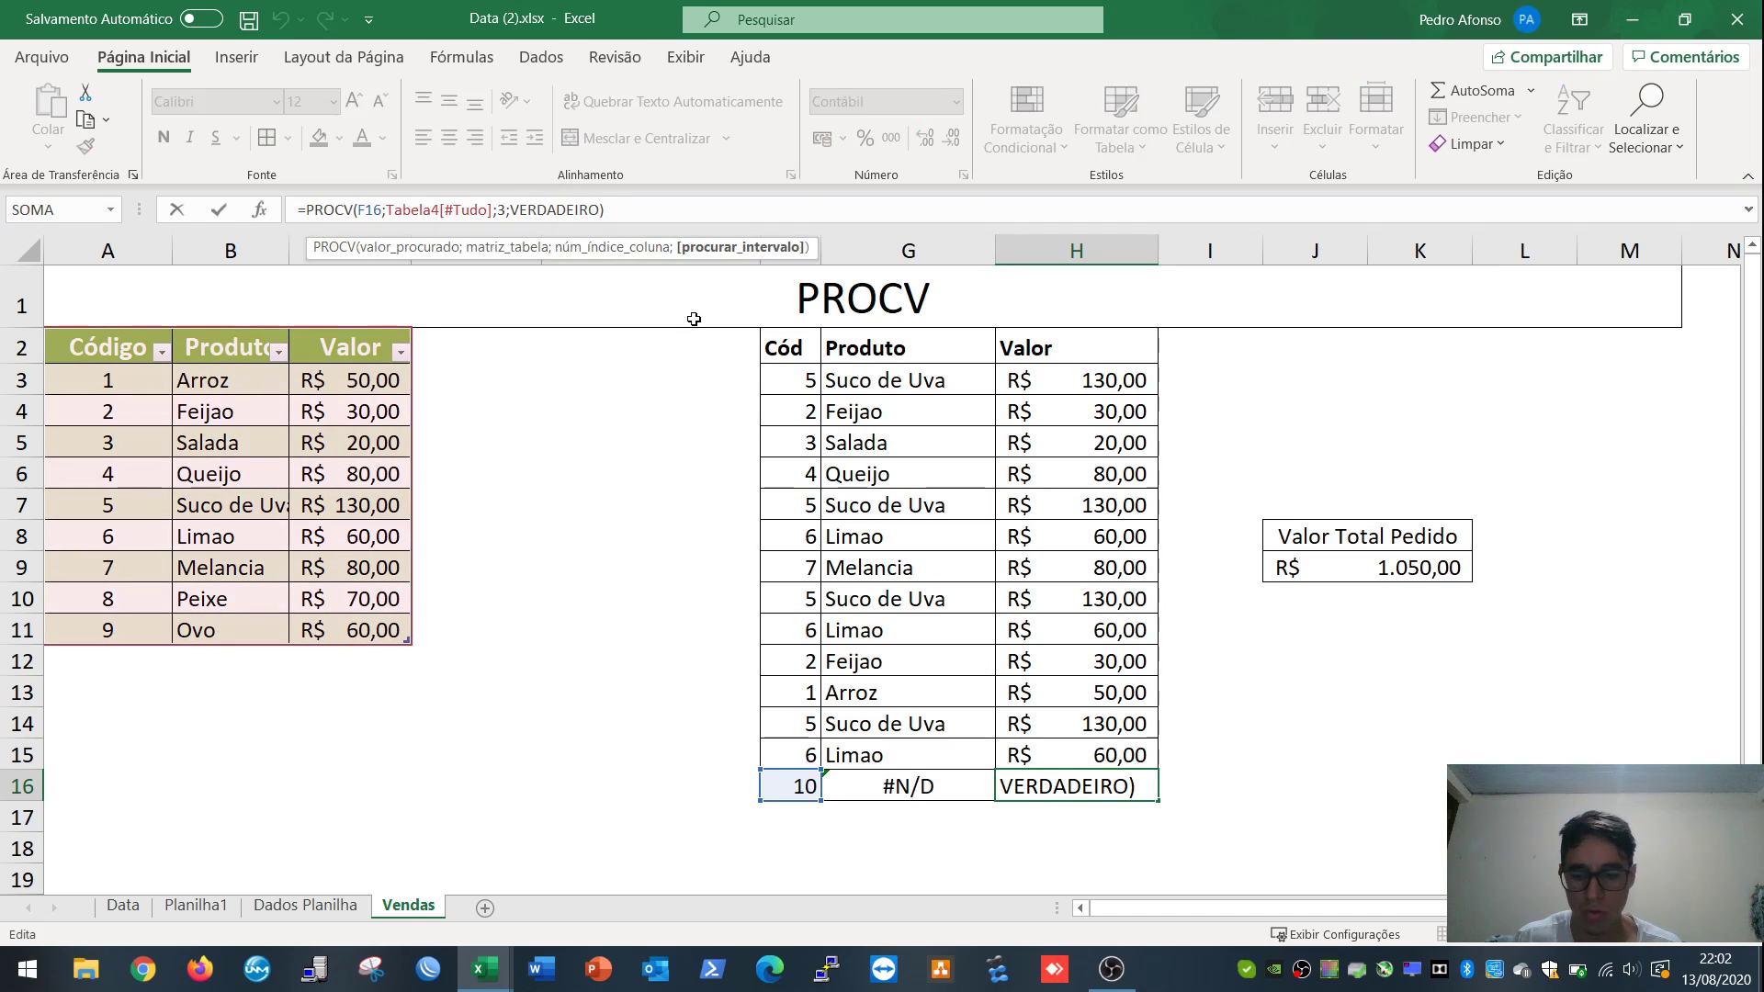
key(BackSpace)
key(BackSpace)
key(BackSpace)
key(BackSpace)
key(BackSpace)
key(BackSpace)
key(BackSpace)
key(BackSpace)
text(false)
key(Return)
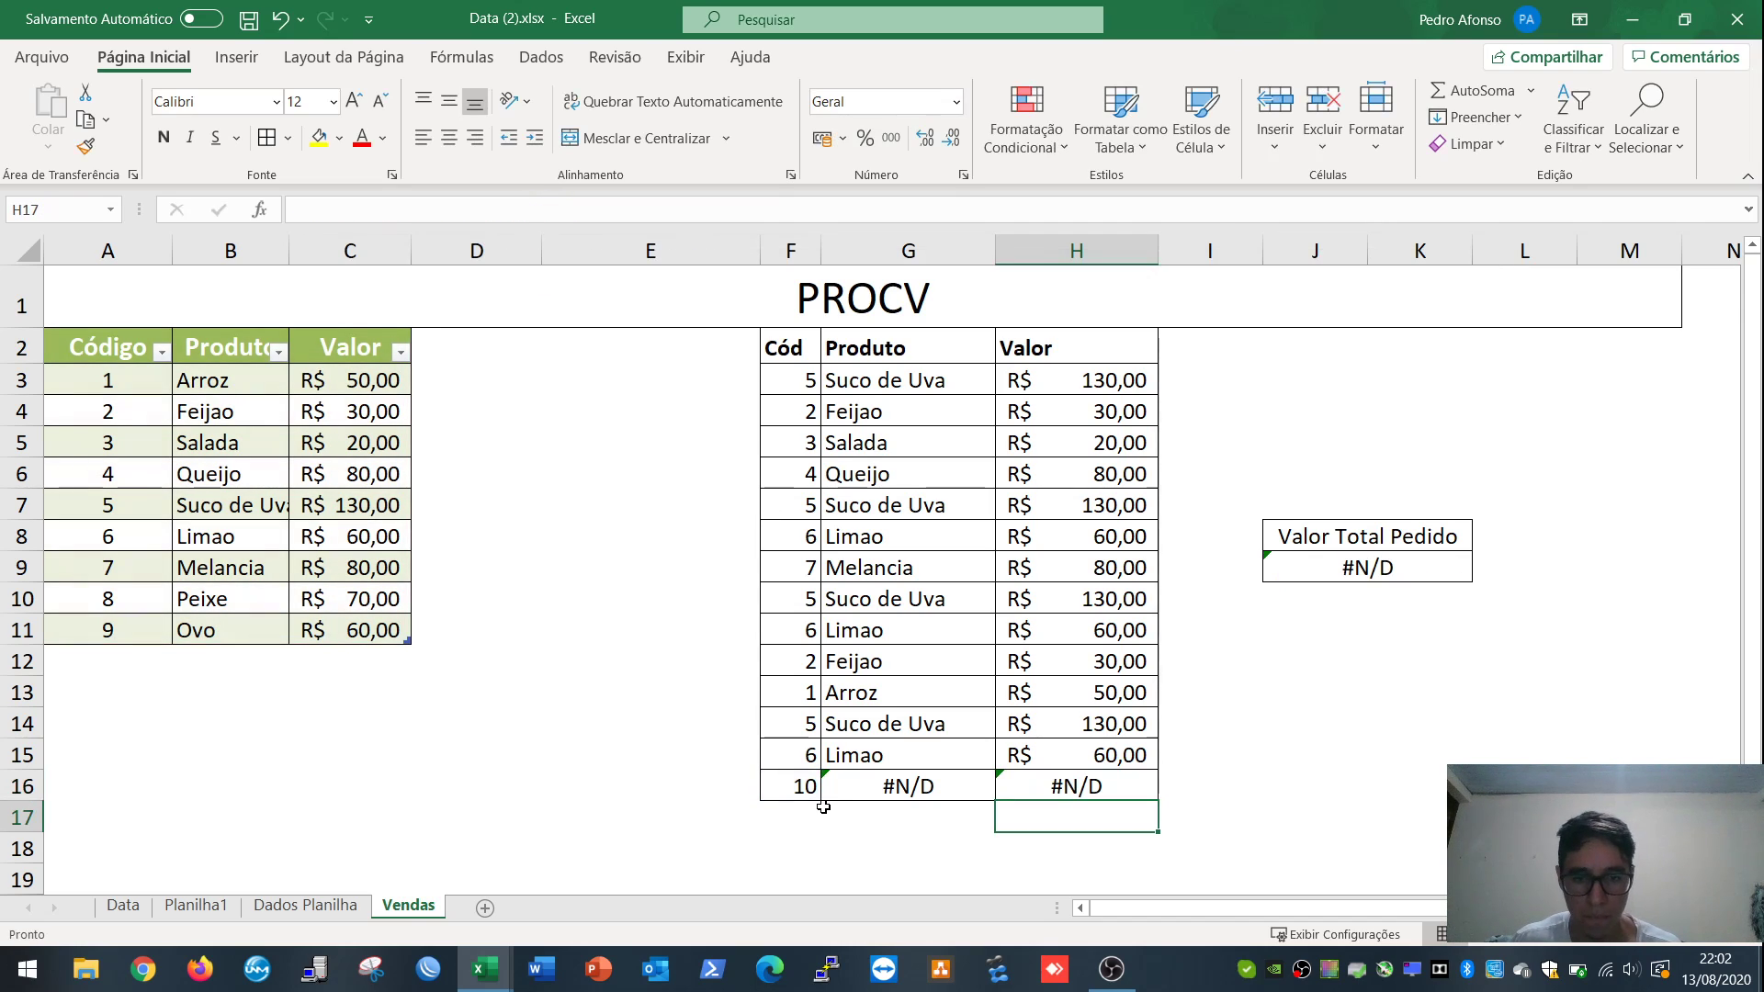
Step: Replace the code in F16 with 9, a code that exists in the product table
click(799, 781)
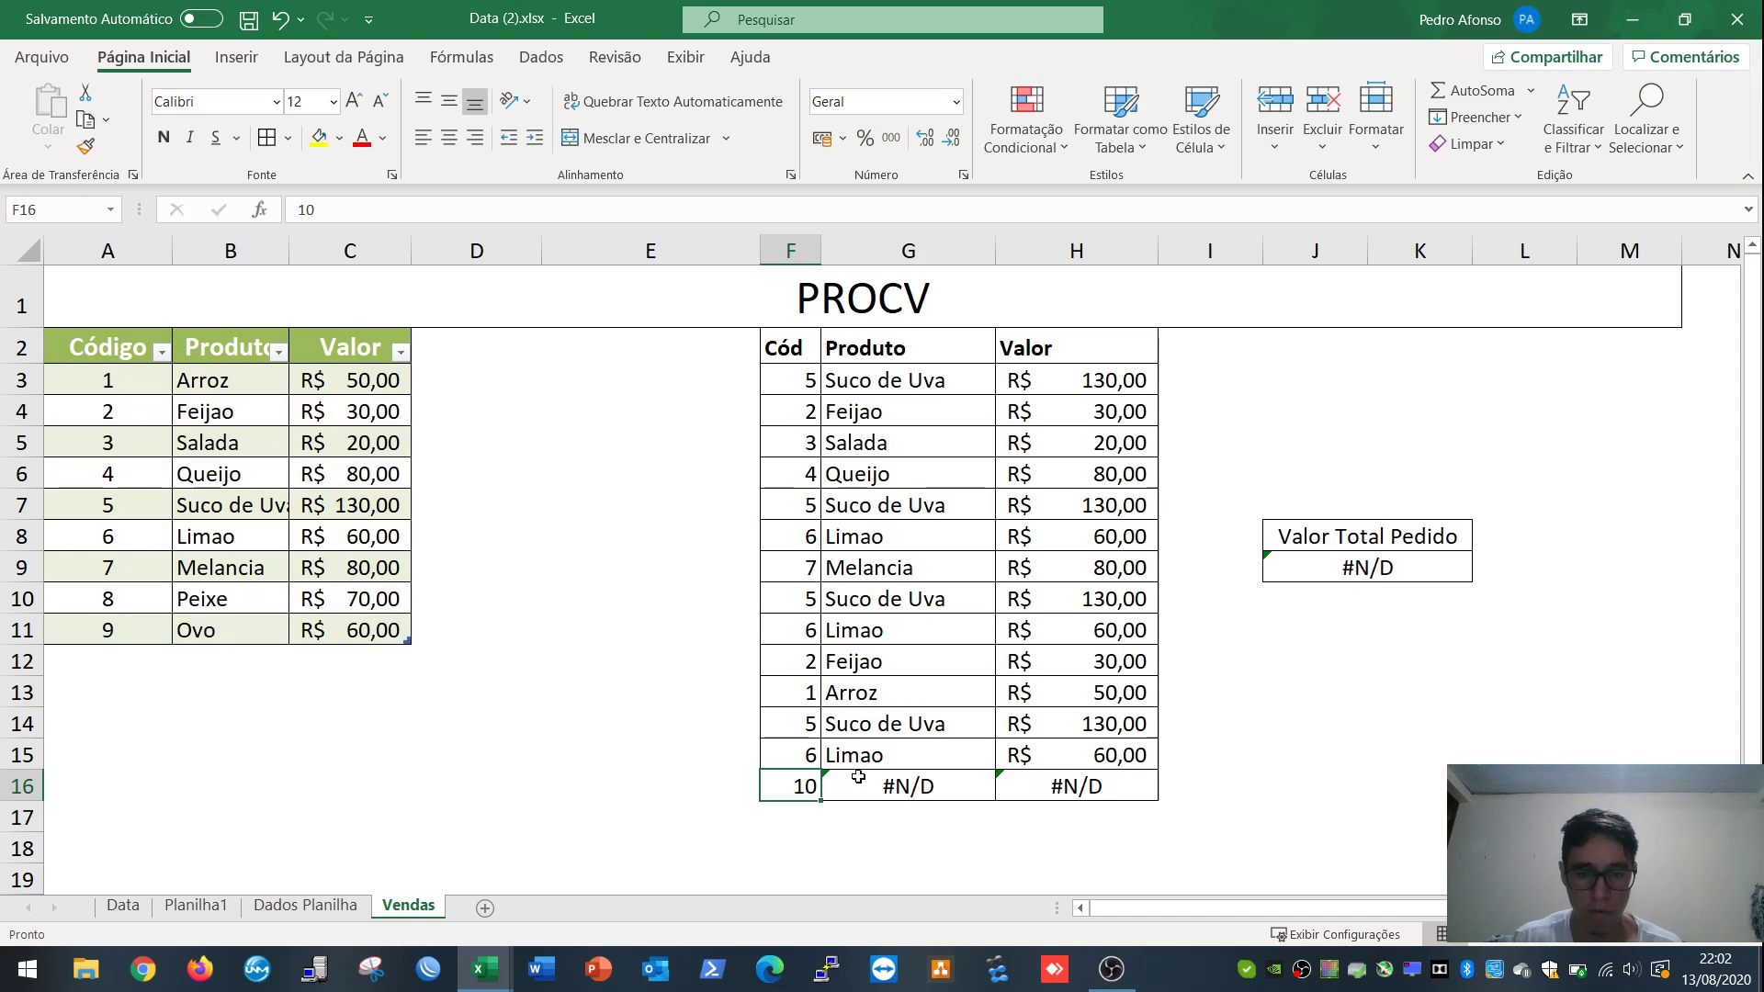
text(9)
key(Return)
key(Up)
key(Right)
key(Right)
key(Right)
key(Right)
key(Up)
key(Up)
key(Up)
key(Up)
key(Up)
key(Up)
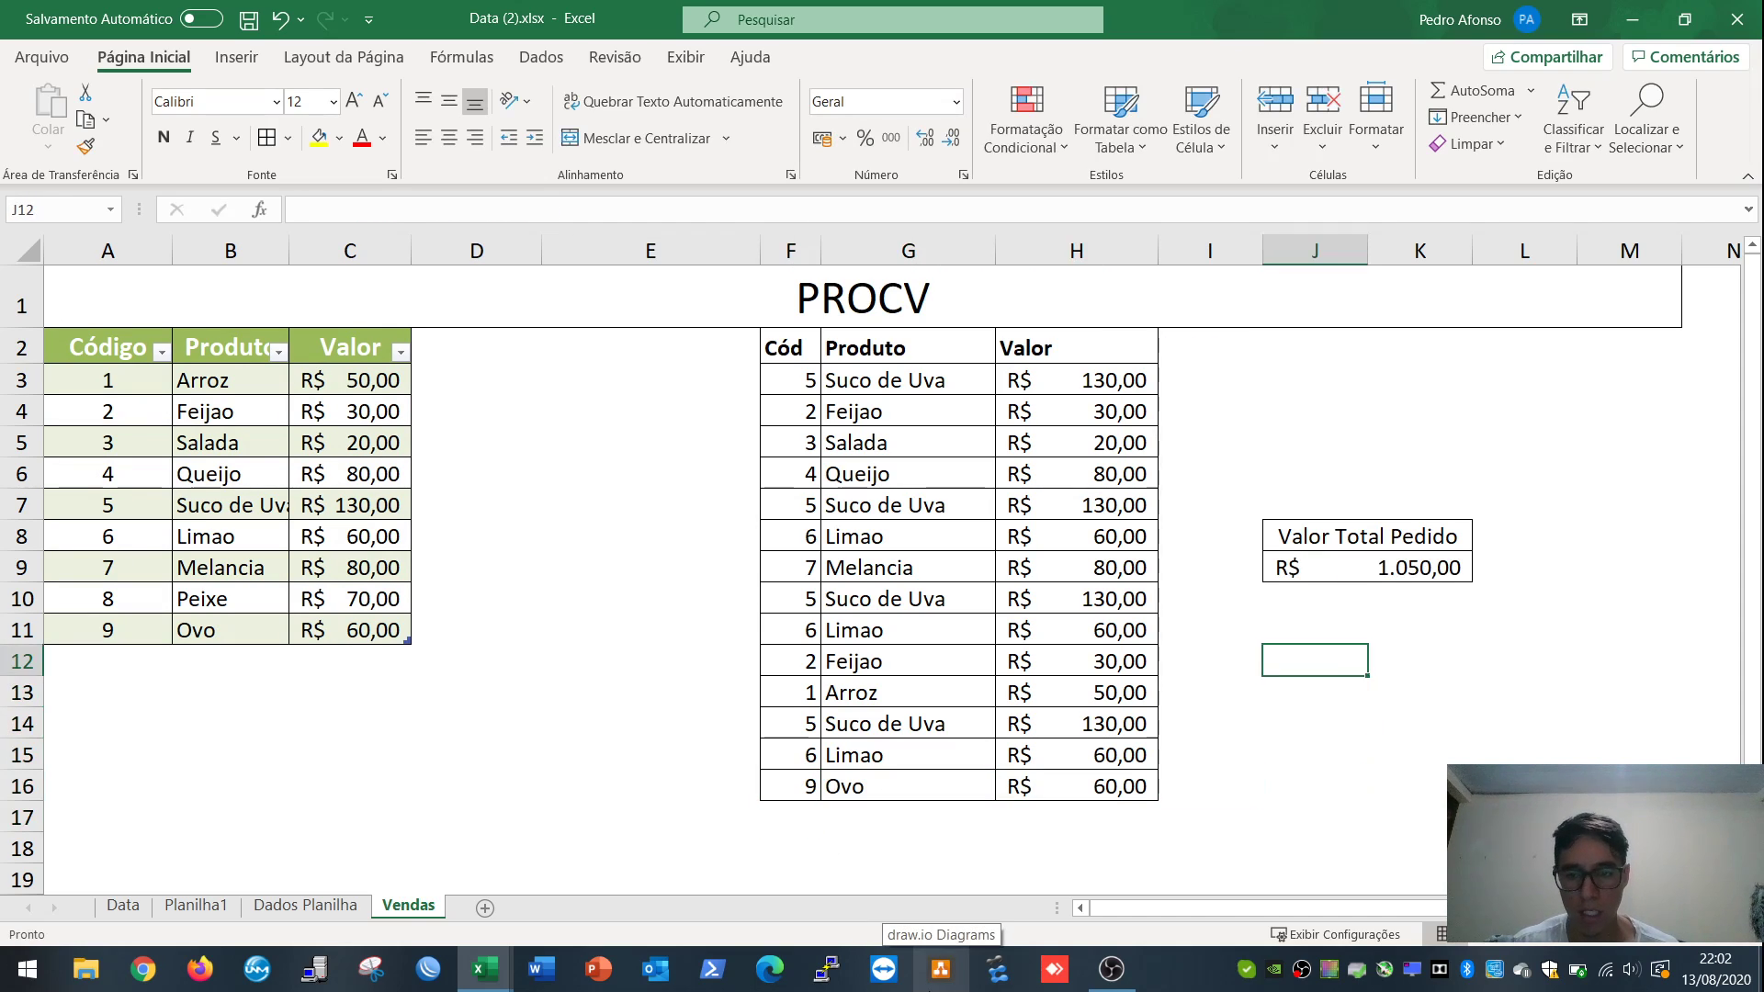
key(Up)
key(Left)
key(Left)
key(Up)
key(Up)
key(Up)
key(Up)
key(Up)
key(Up)
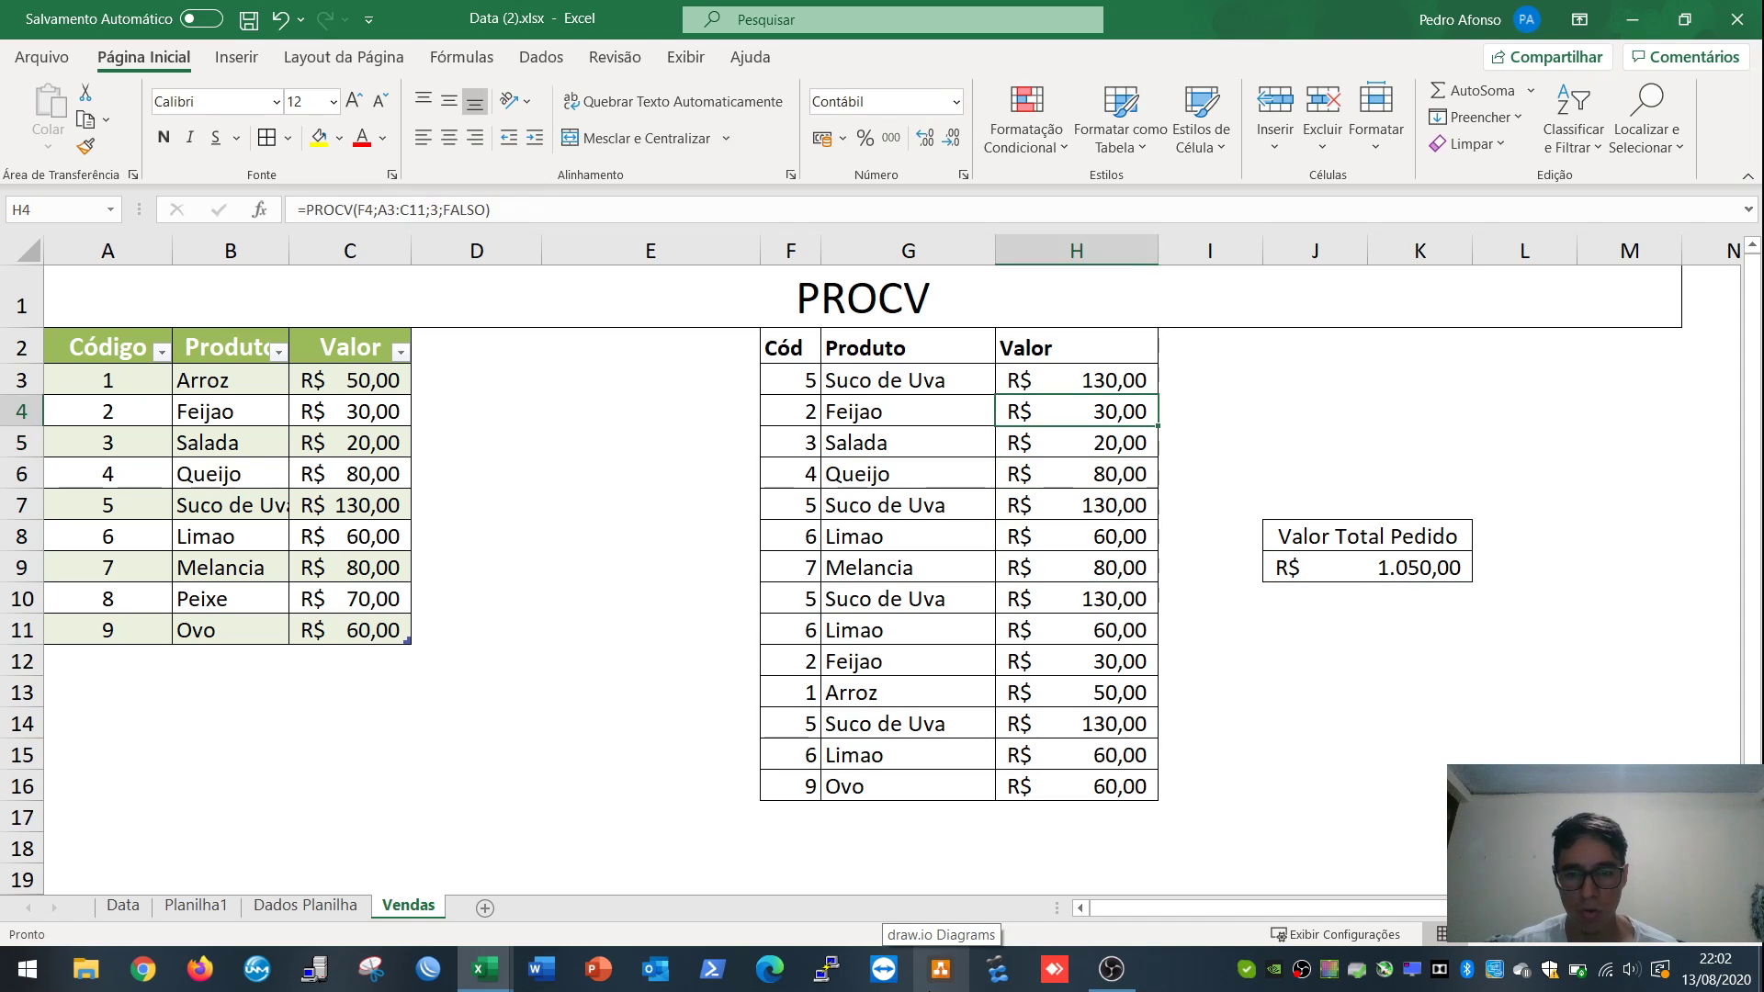
key(shift+Down)
key(shift+Down)
key(shift+Down)
key(shift+Down)
key(shift+Down)
key(shift+Down)
key(shift+Down)
key(shift+Down)
key(shift+Down)
key(shift+Down)
key(shift+Down)
key(shift+Down)
key(shift+Down)
key(Left)
key(Left)
key(Left)
key(Left)
key(Right)
key(Right)
key(Right)
key(Up)
key(Down)
key(Down)
key(Right)
key(Left)
key(Left)
key(Left)
key(Left)
key(Left)
key(Left)
key(Left)
key(Up)
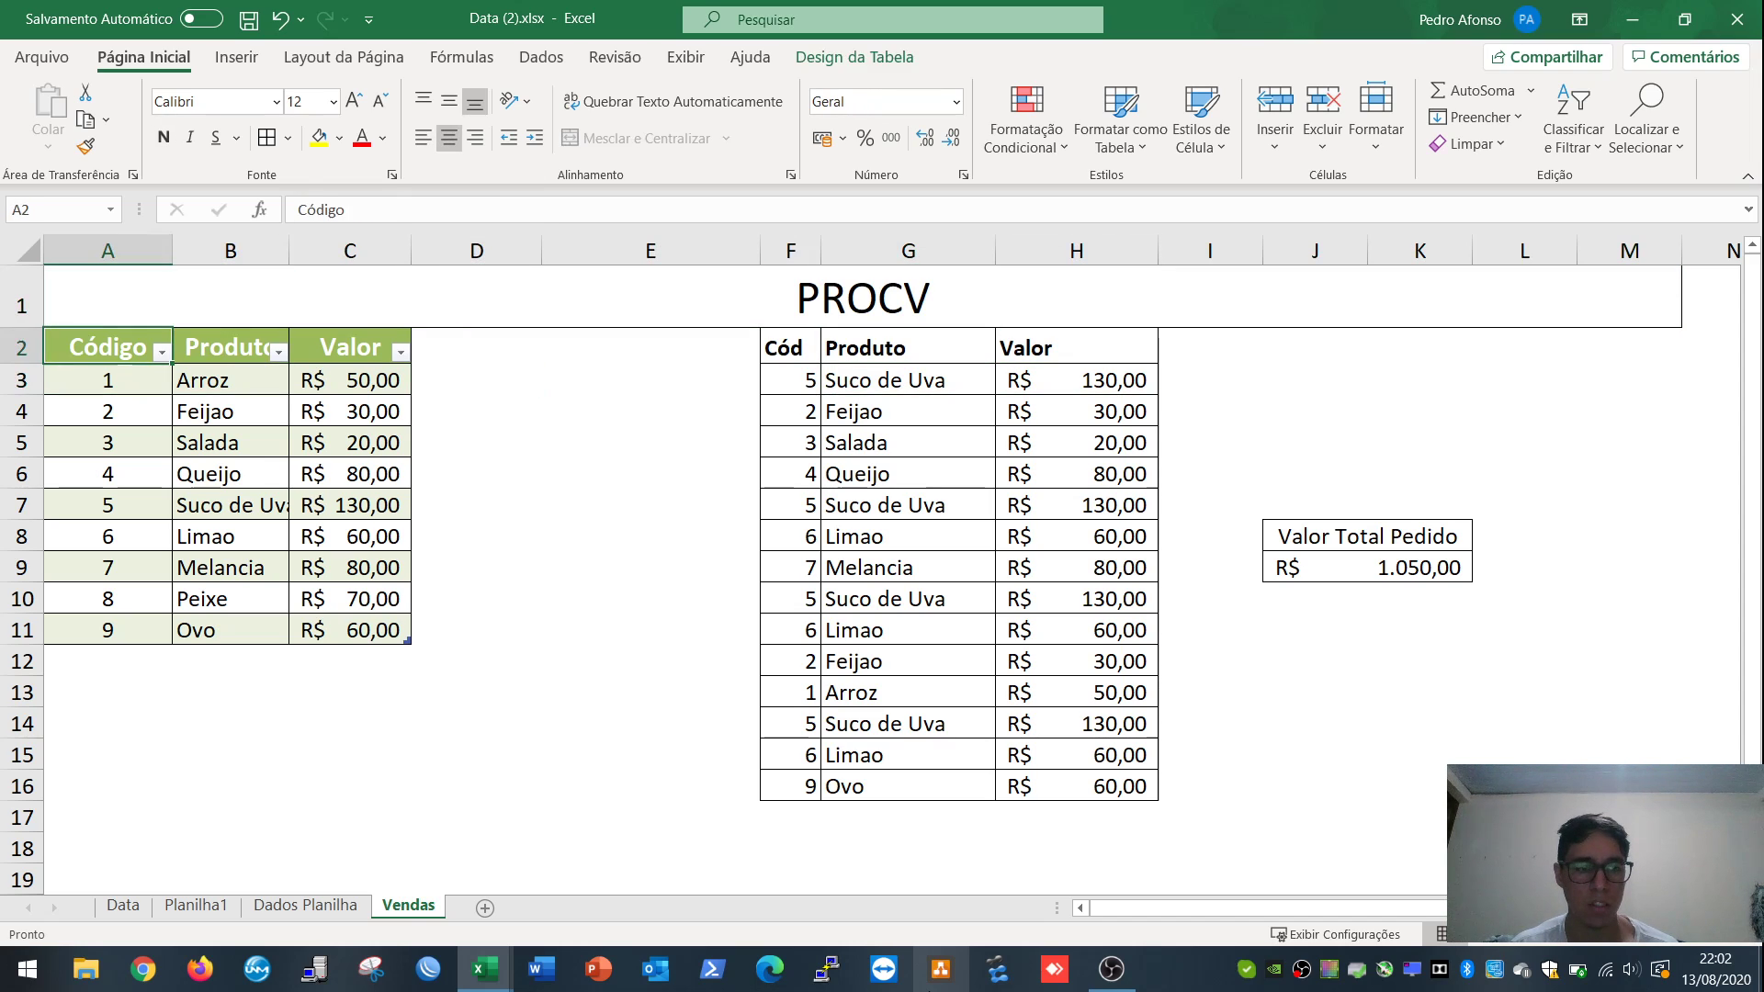
key(Right)
key(Right)
key(Right)
key(Right)
key(Right)
key(Left)
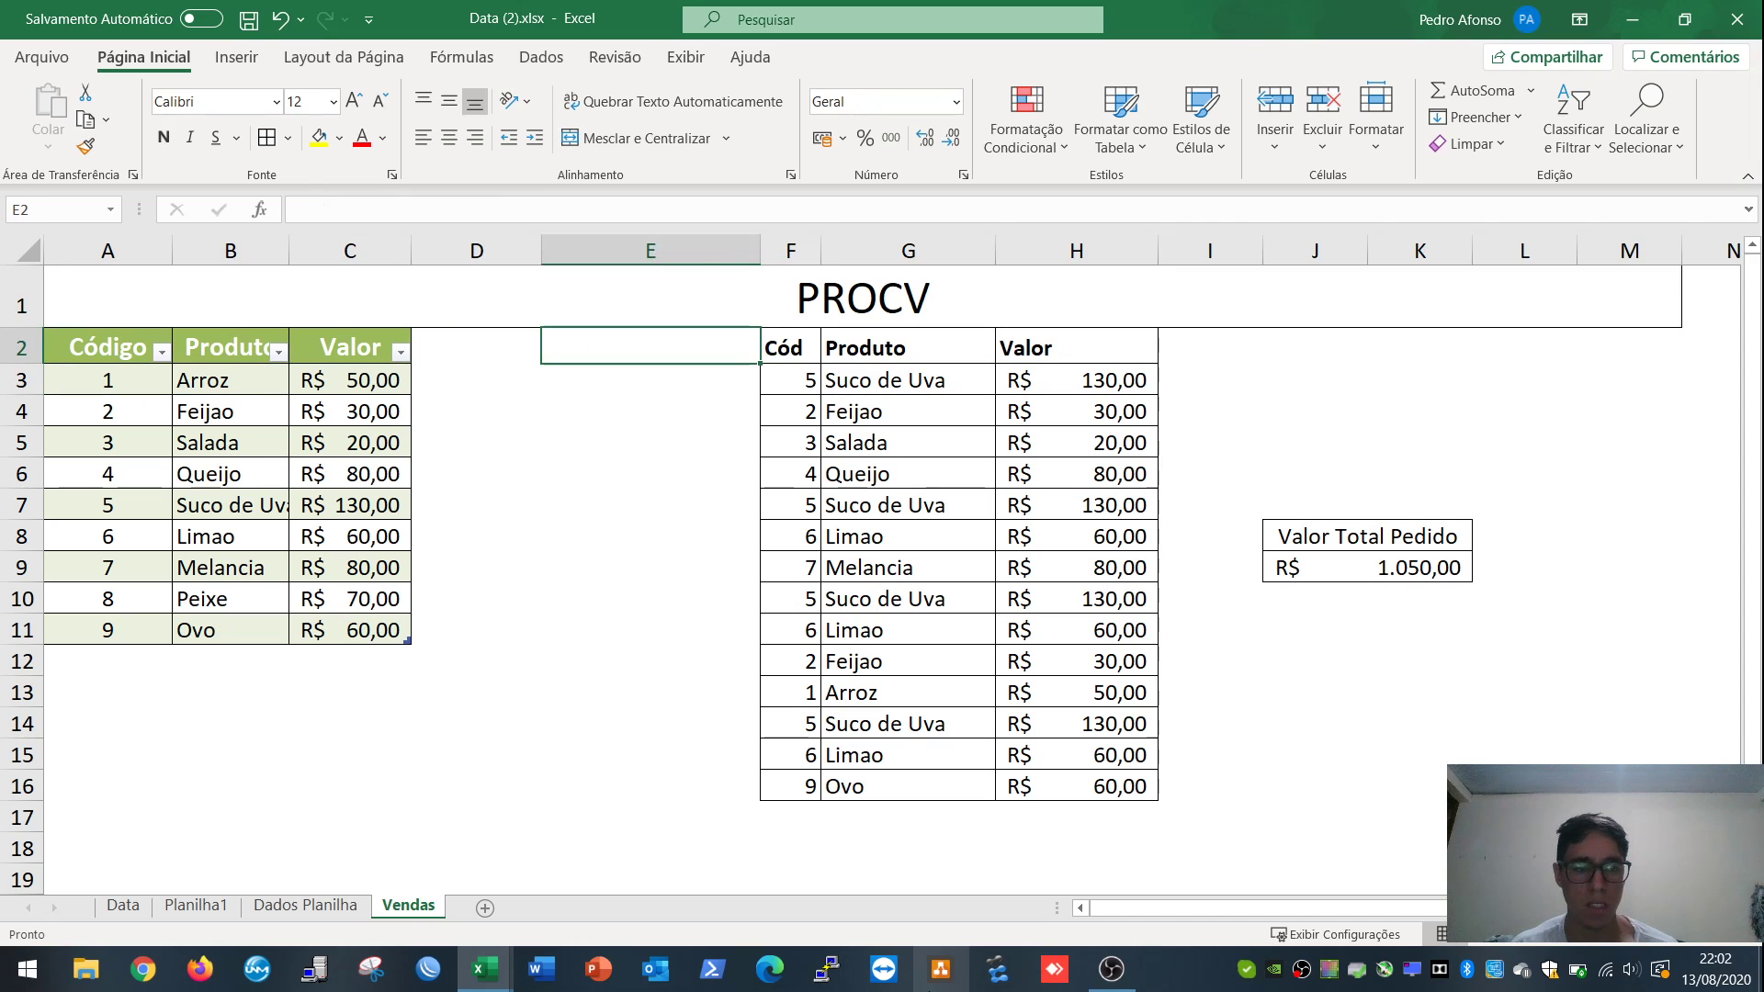
key(Left)
key(Left)
key(Left)
key(Left)
key(Right)
key(Left)
key(shift+Right)
key(shift+Right)
key(shift+Down)
key(shift+Down)
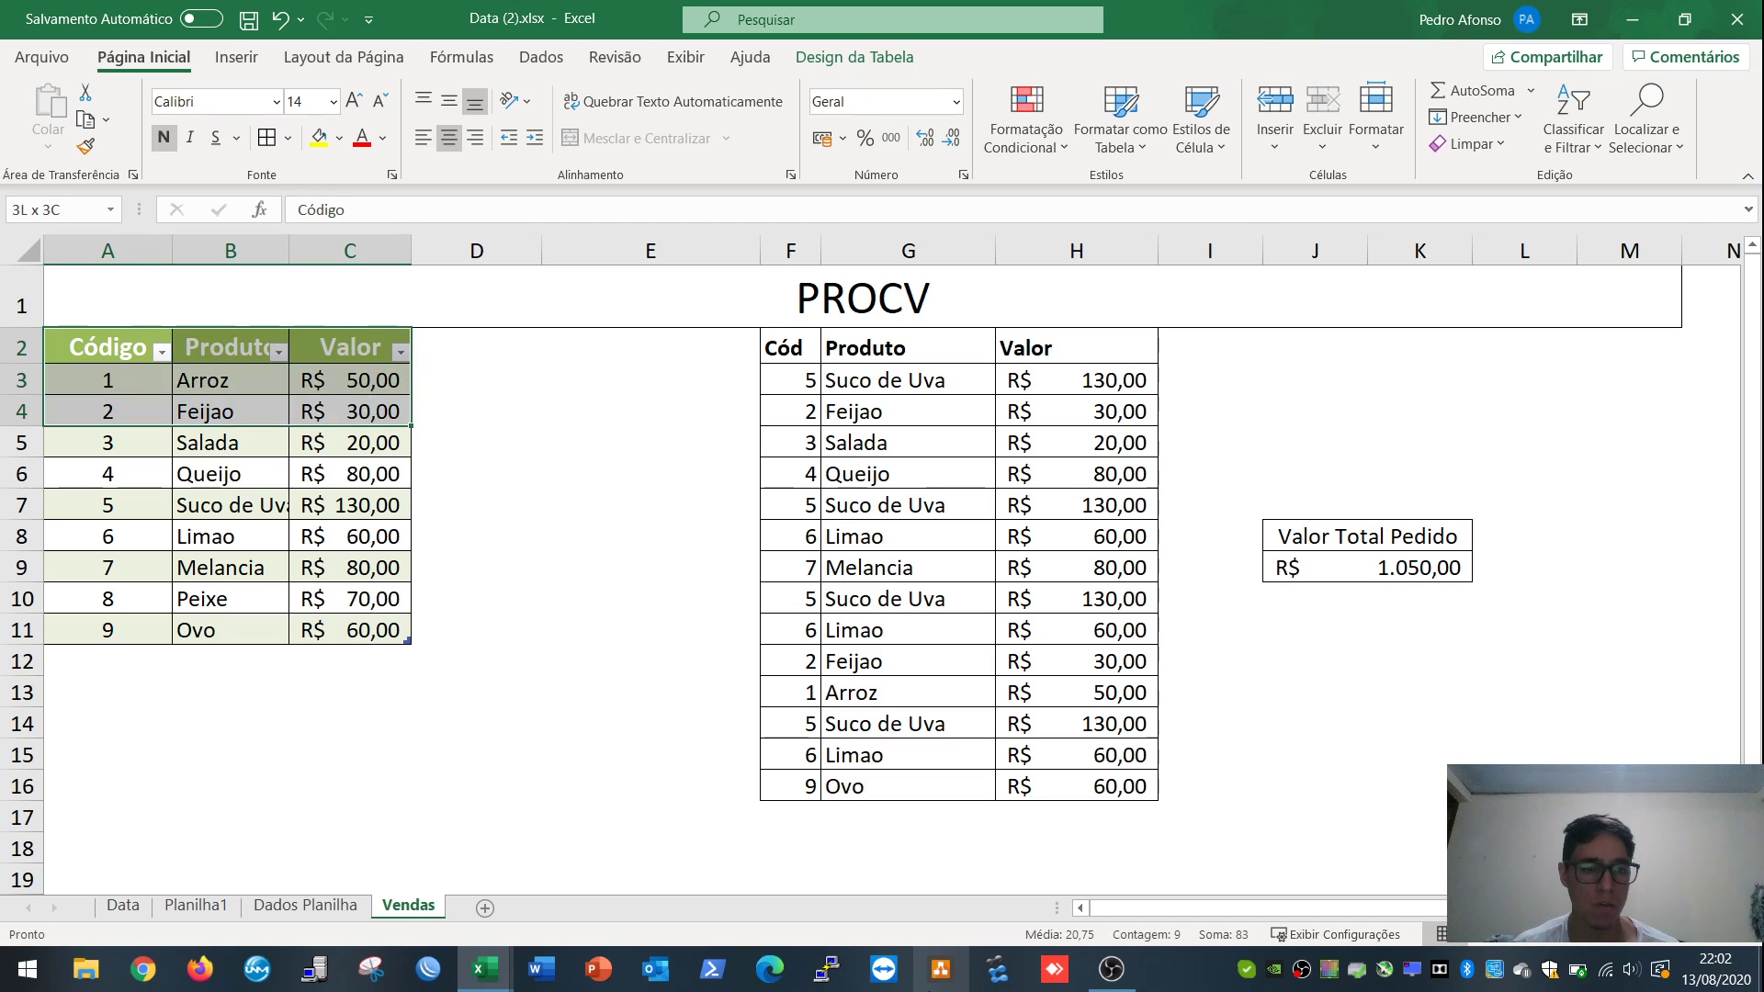
key(shift+Down)
key(shift+Down)
key(shift+Down)
key(shift+Down)
key(shift+Down)
key(shift+Down)
key(shift+Down)
key(Up)
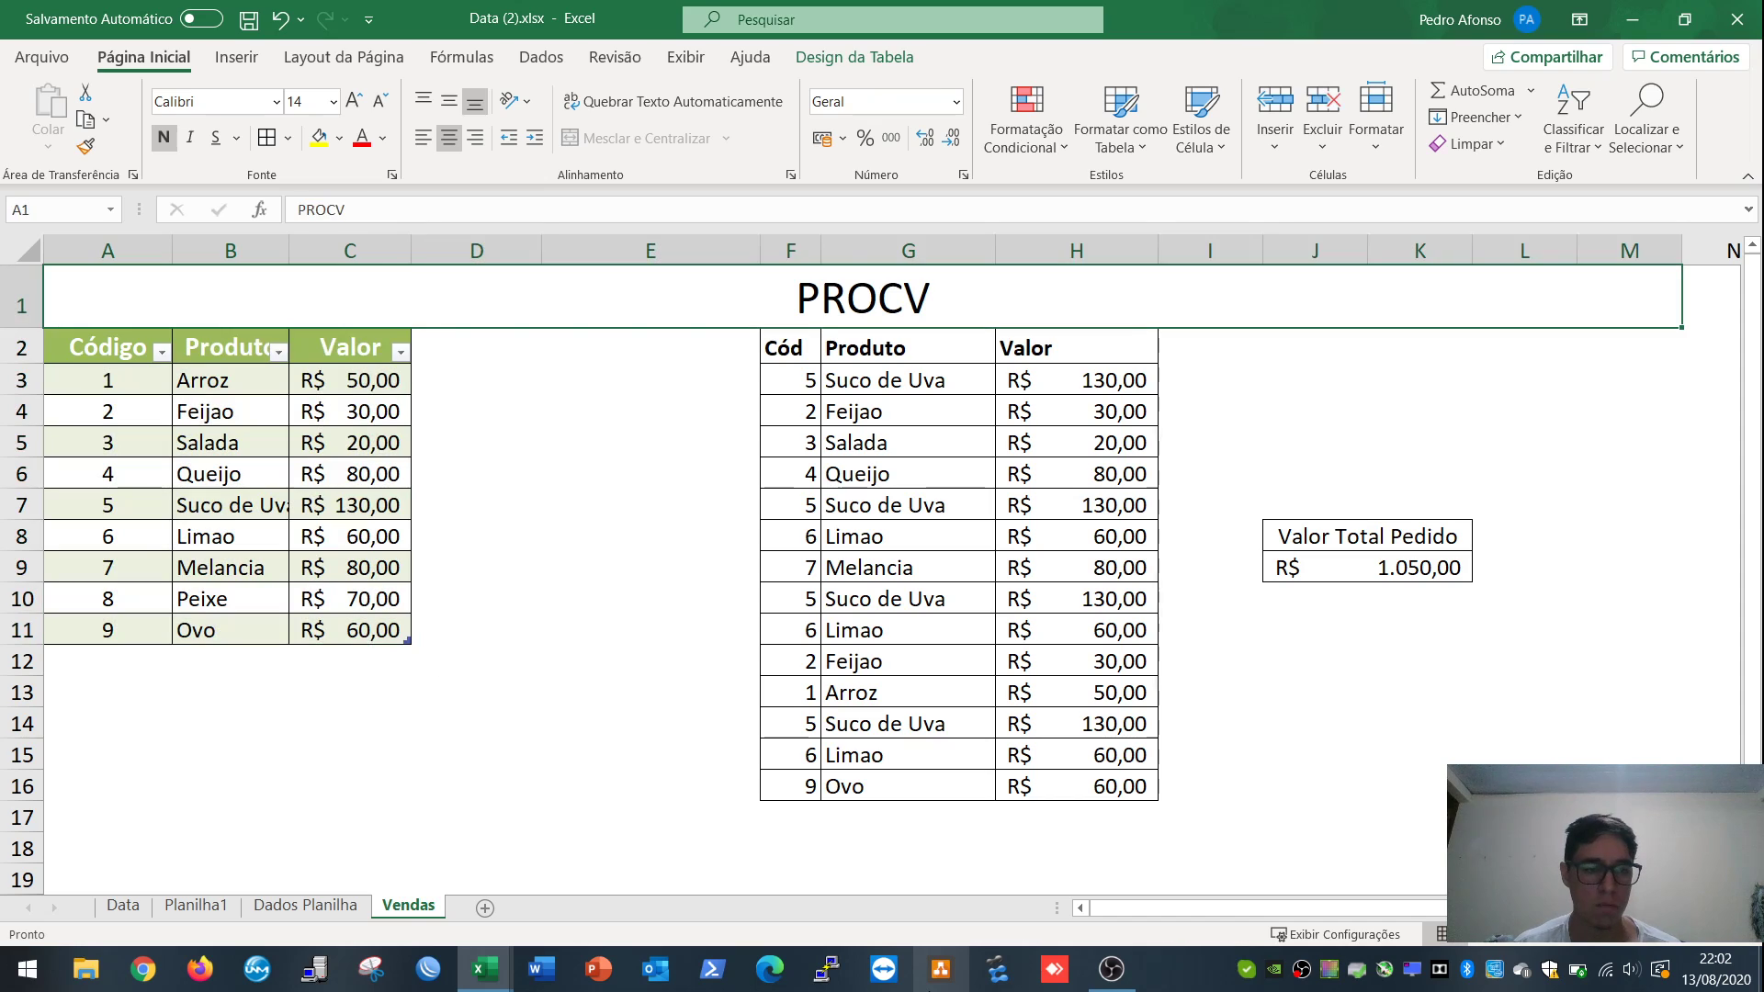
key(Down)
key(Down)
key(Down)
key(Up)
key(Up)
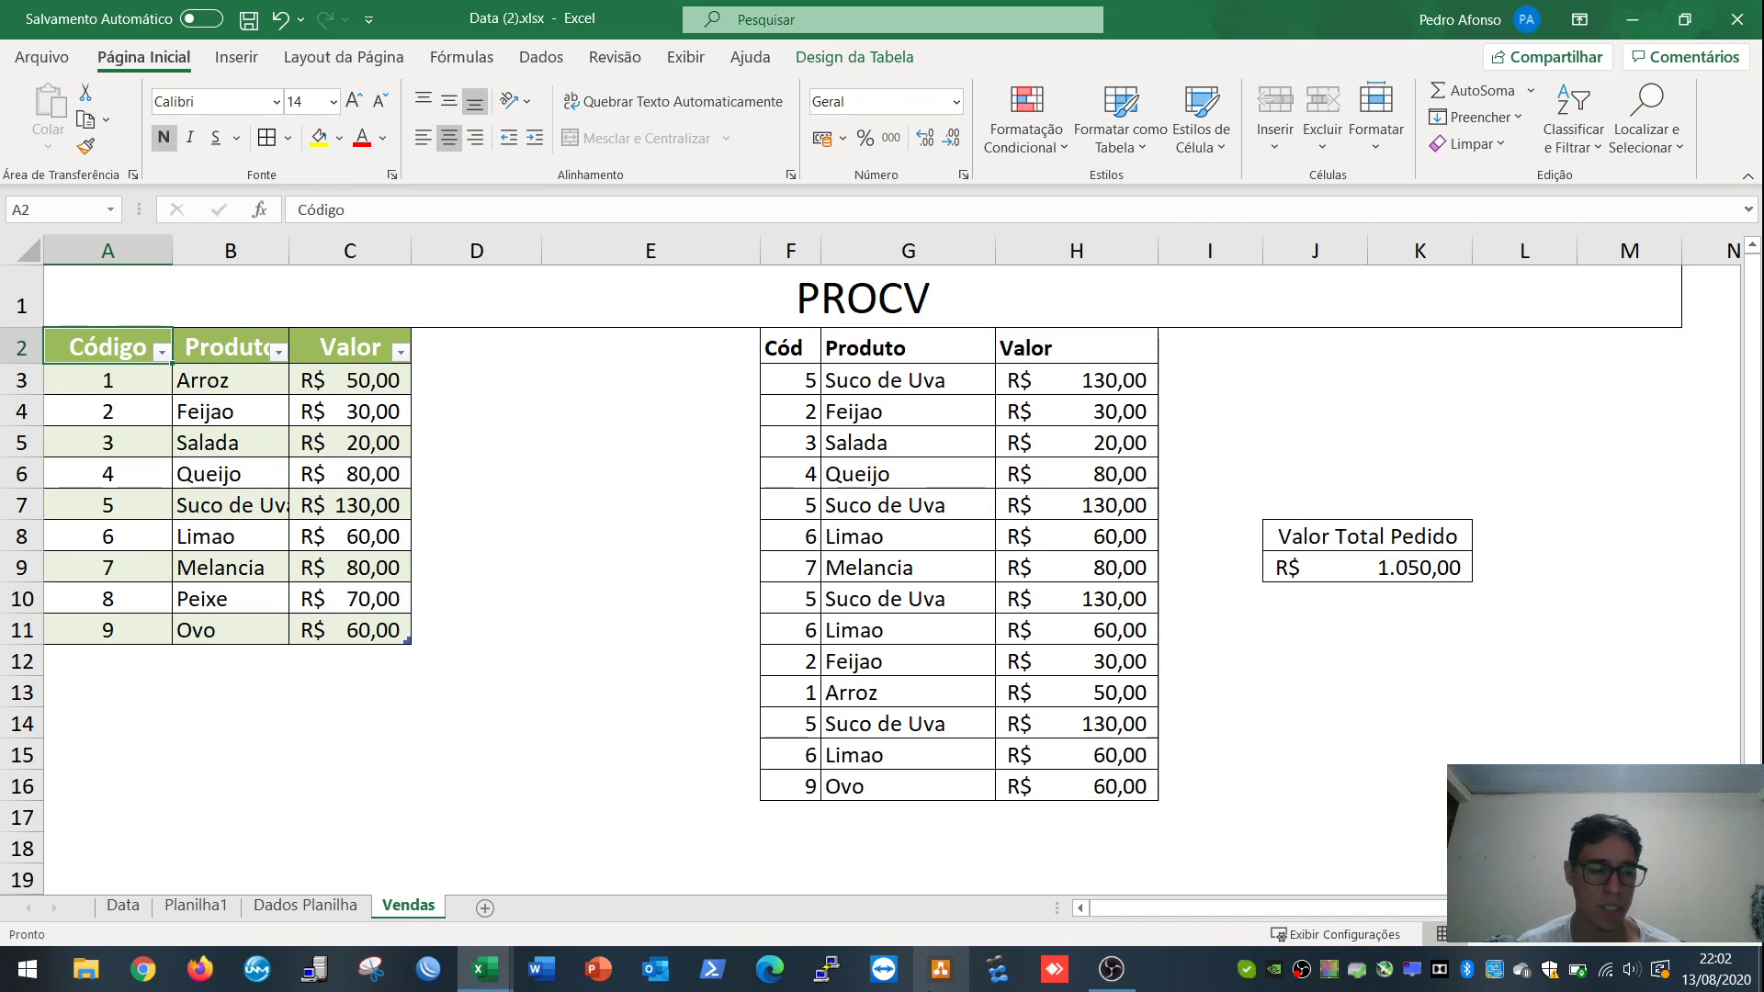
key(shift+Right)
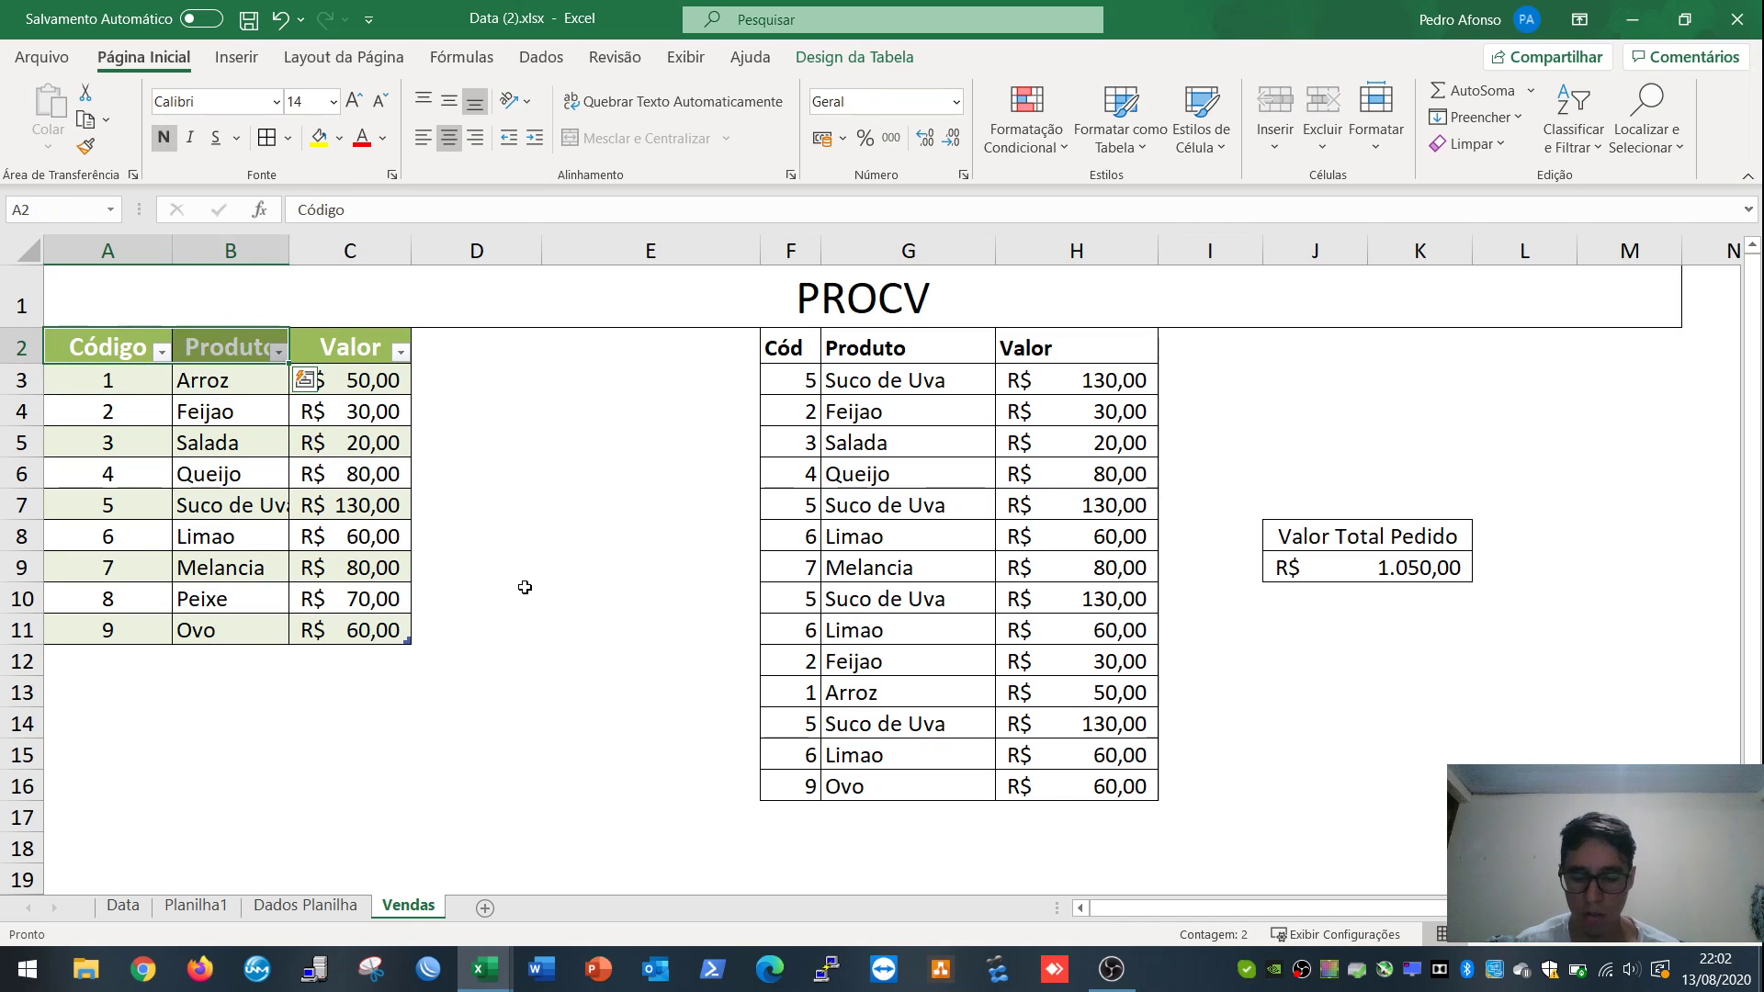
key(Right)
key(Right)
key(Left)
key(Left)
key(Up)
key(Right)
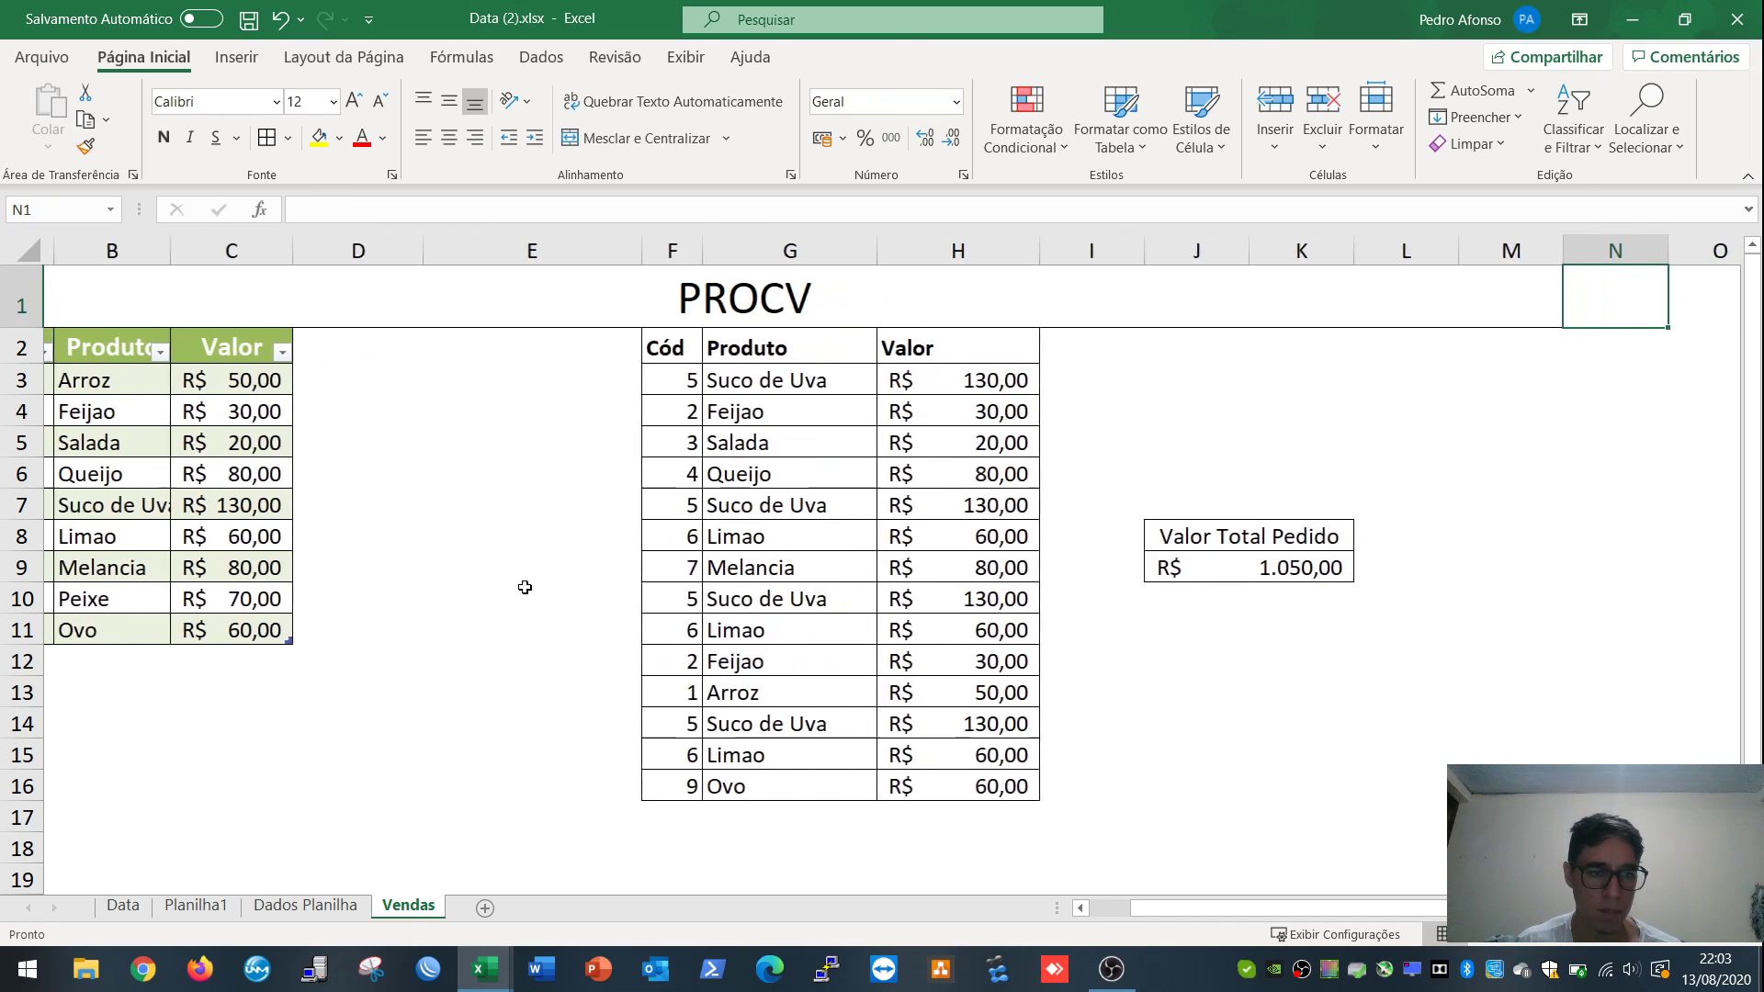
key(Left)
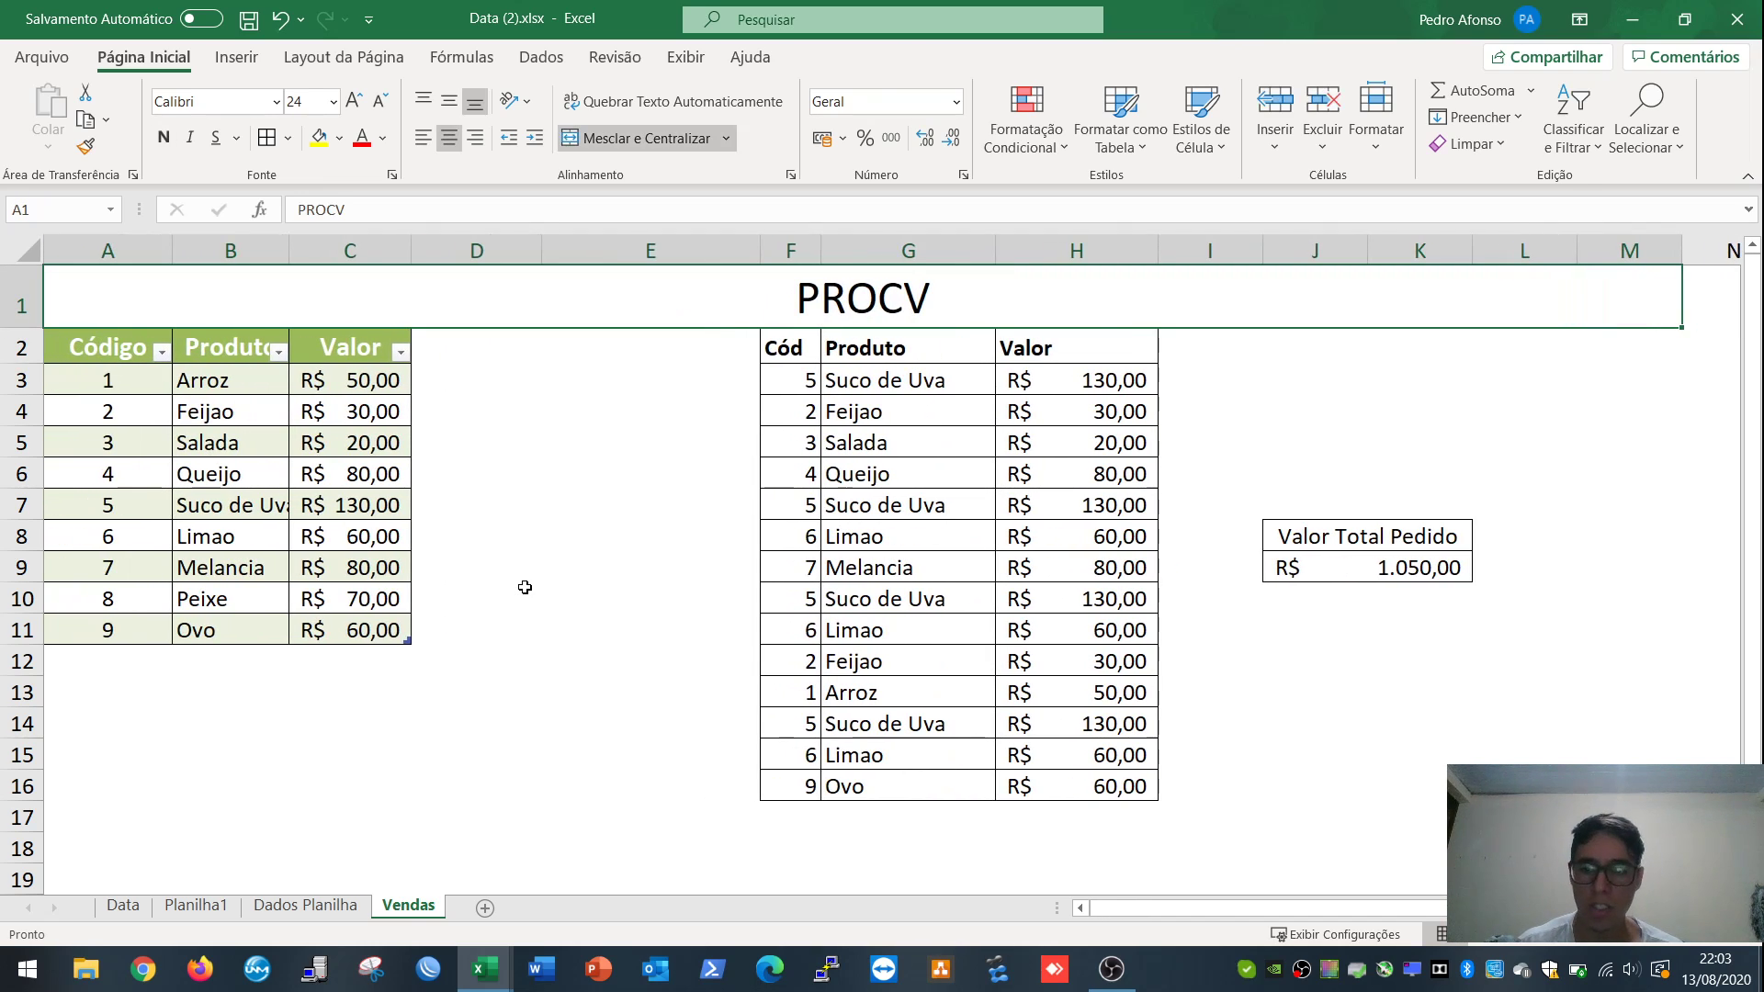